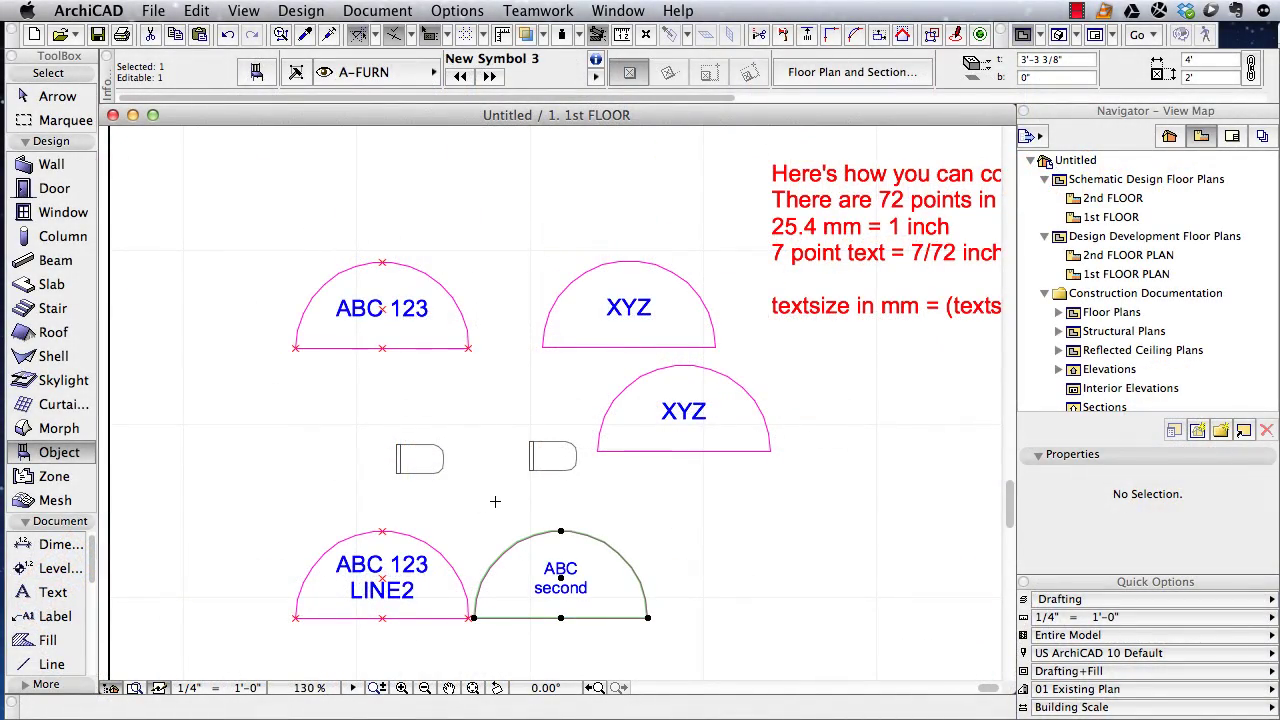
Switch to the Arrow selection tool in the Toolbox
click(52, 97)
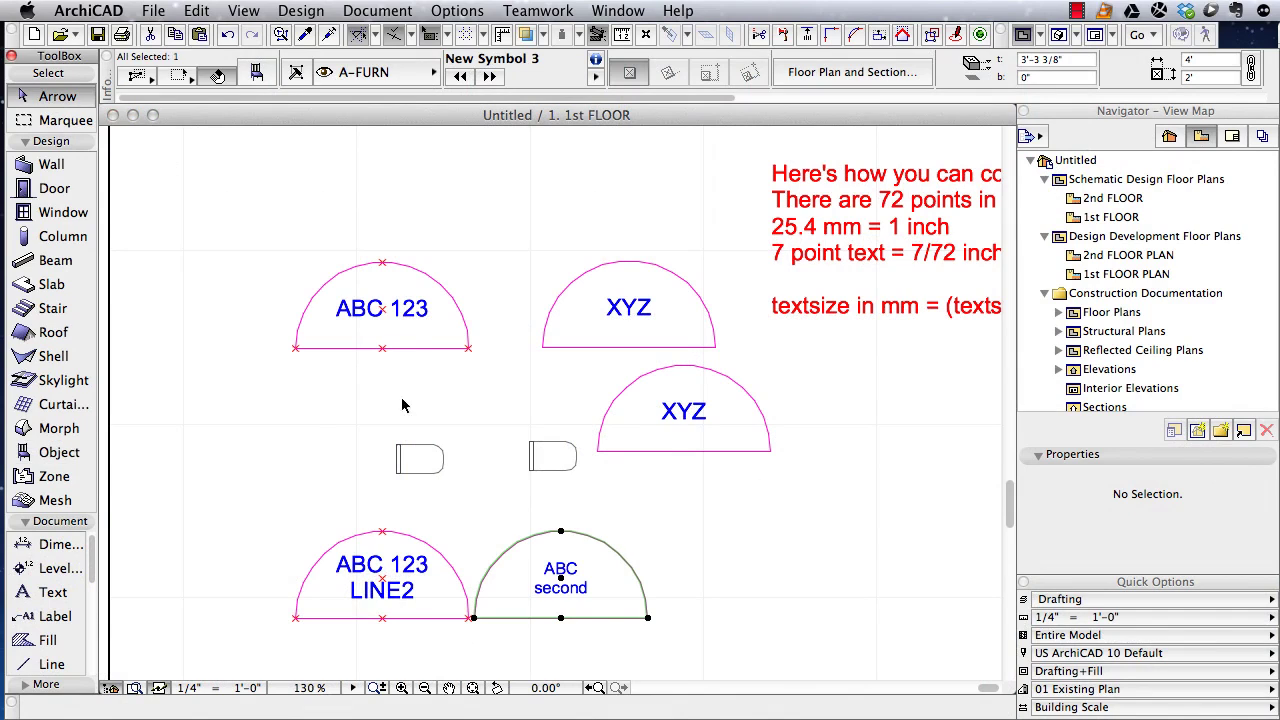
Drag a copy of the left door symbol to a spot lower right
click(383, 434)
drag(380, 432, 462, 490)
key(super+d)
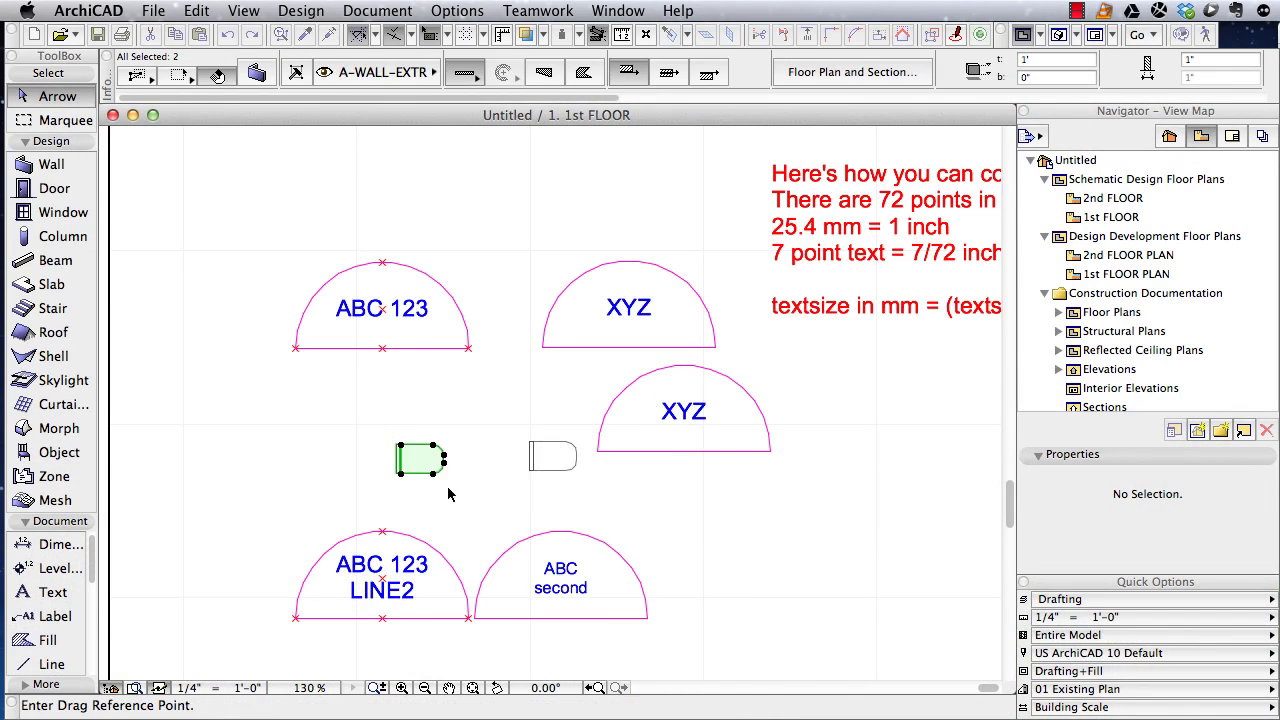
click(400, 473)
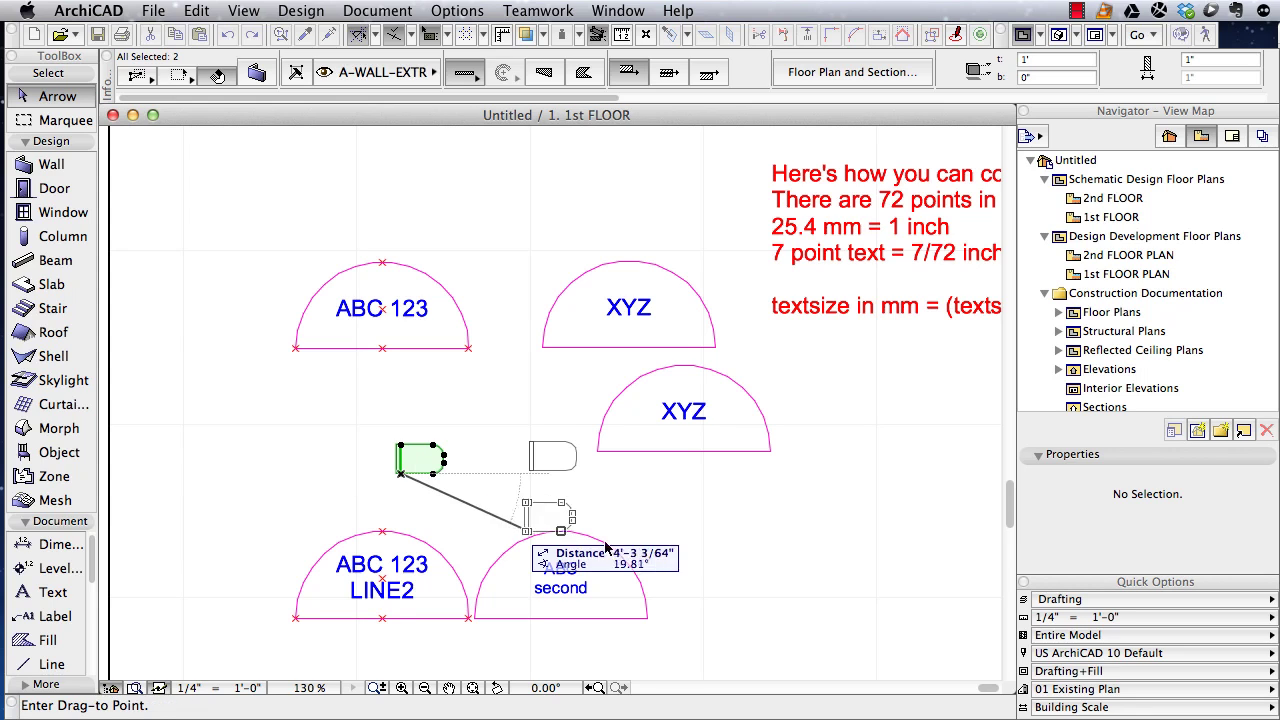
alt+click(766, 562)
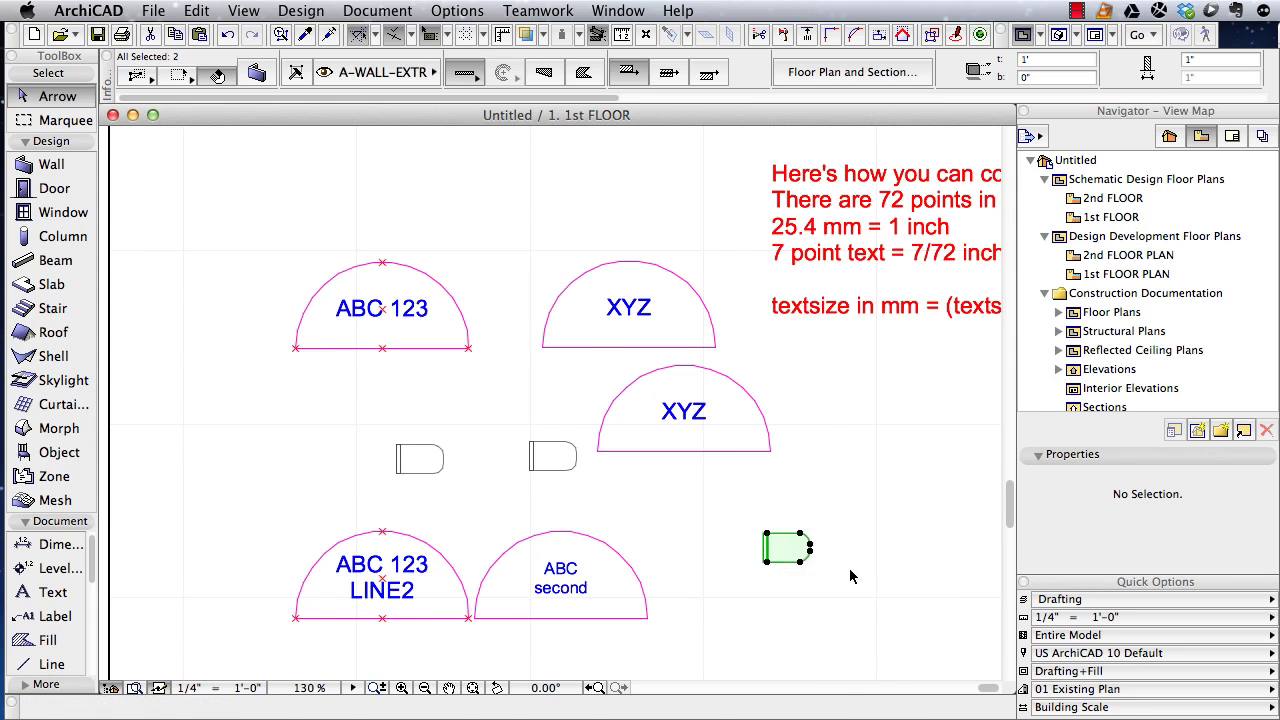
click(850, 576)
Add a text label 'S' inside the door copy, then deselect it
scroll(806, 557, up, 6)
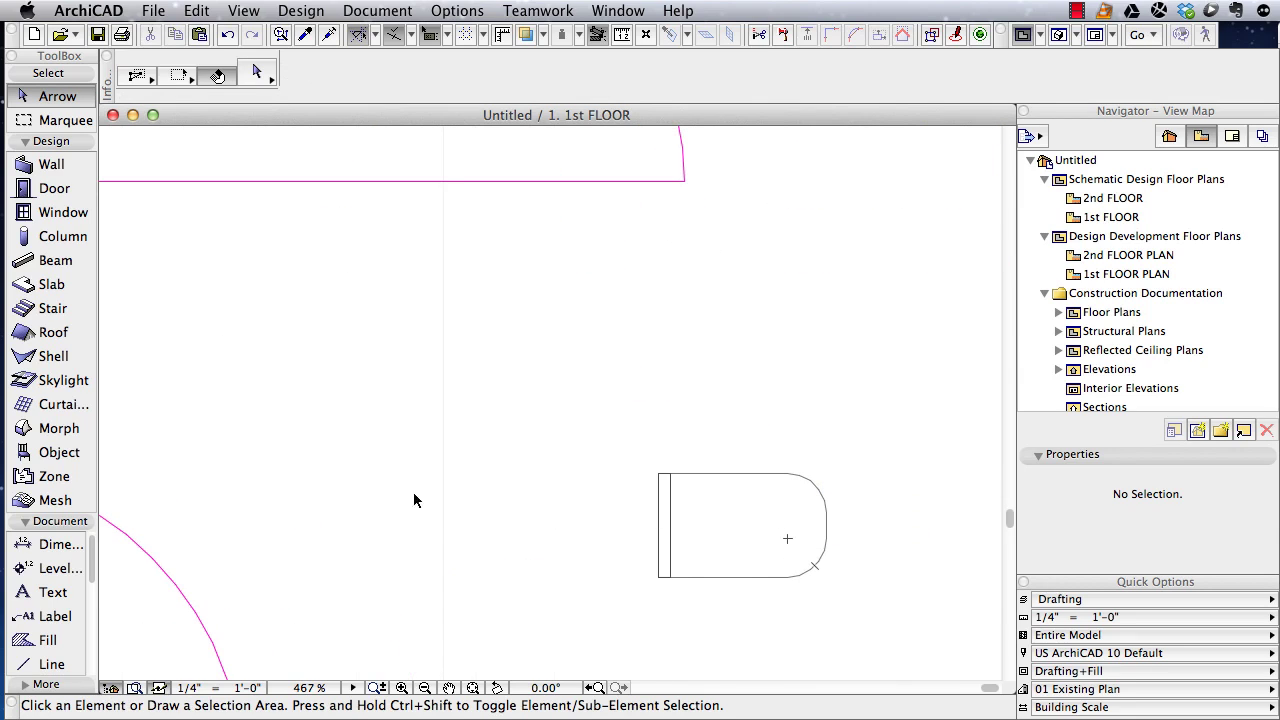
click(54, 594)
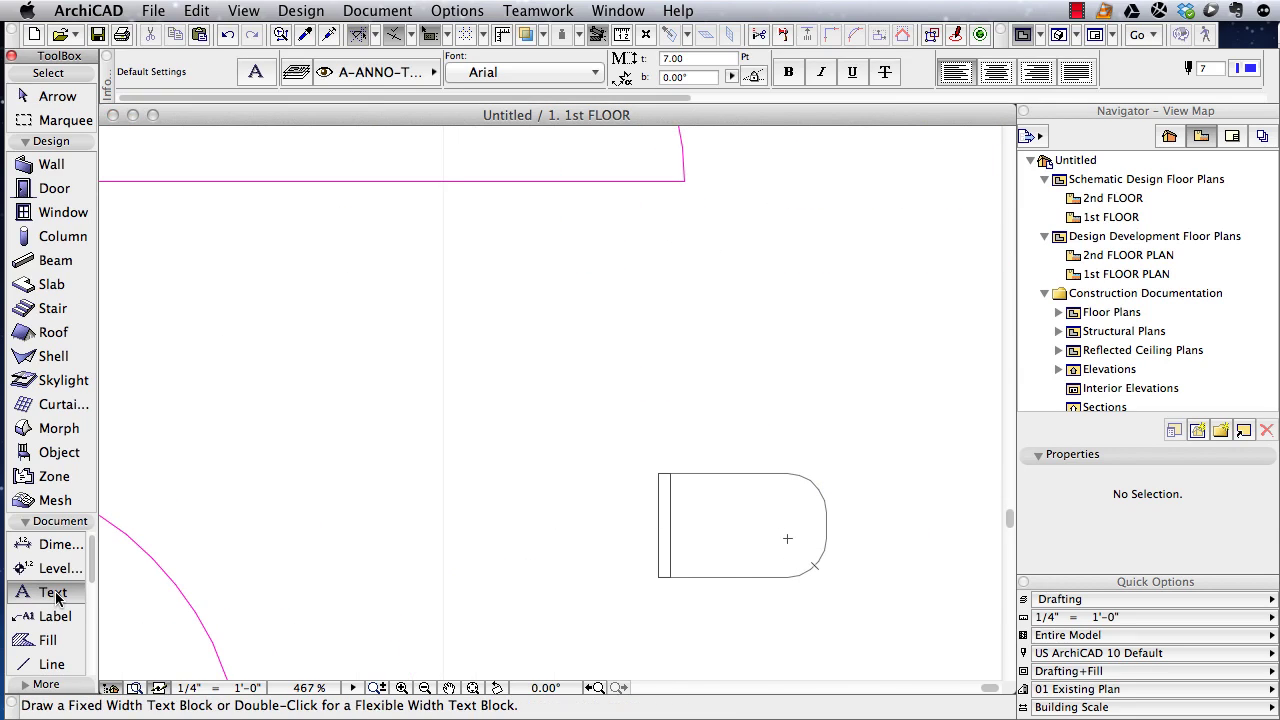
scroll(508, 301, down, 3)
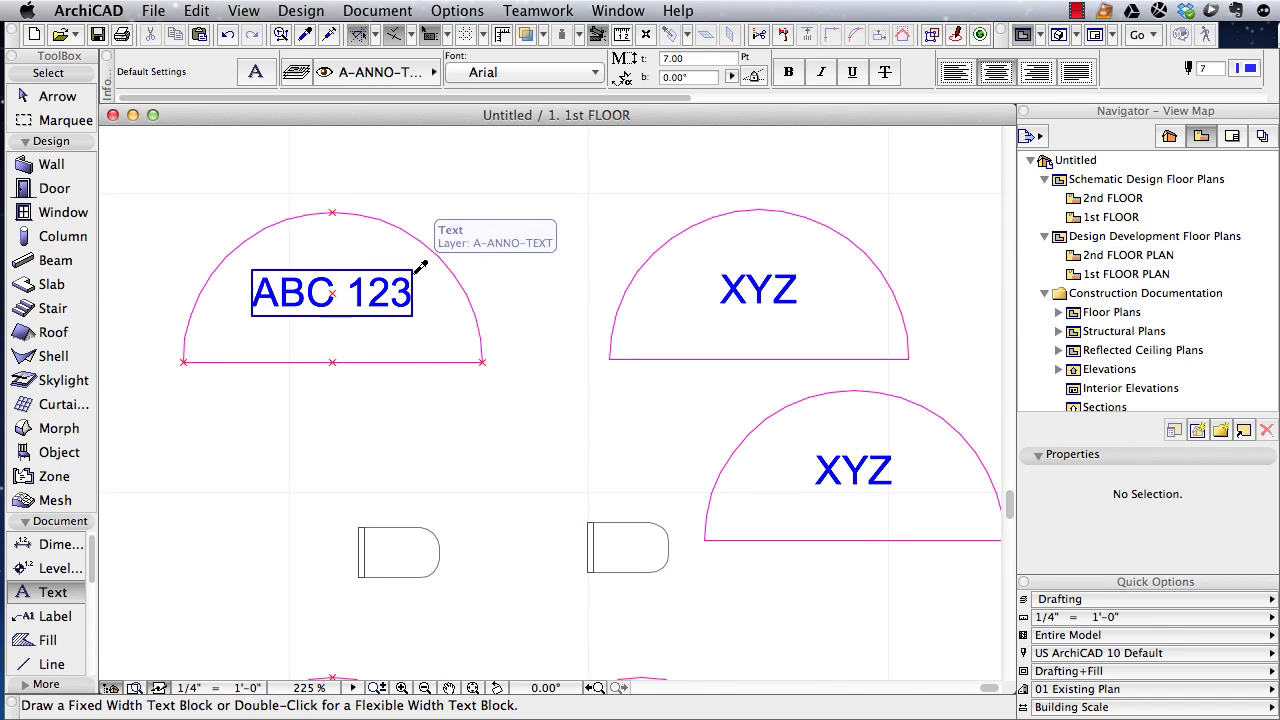
scroll(901, 613, down, 5)
scroll(901, 613, right, 8)
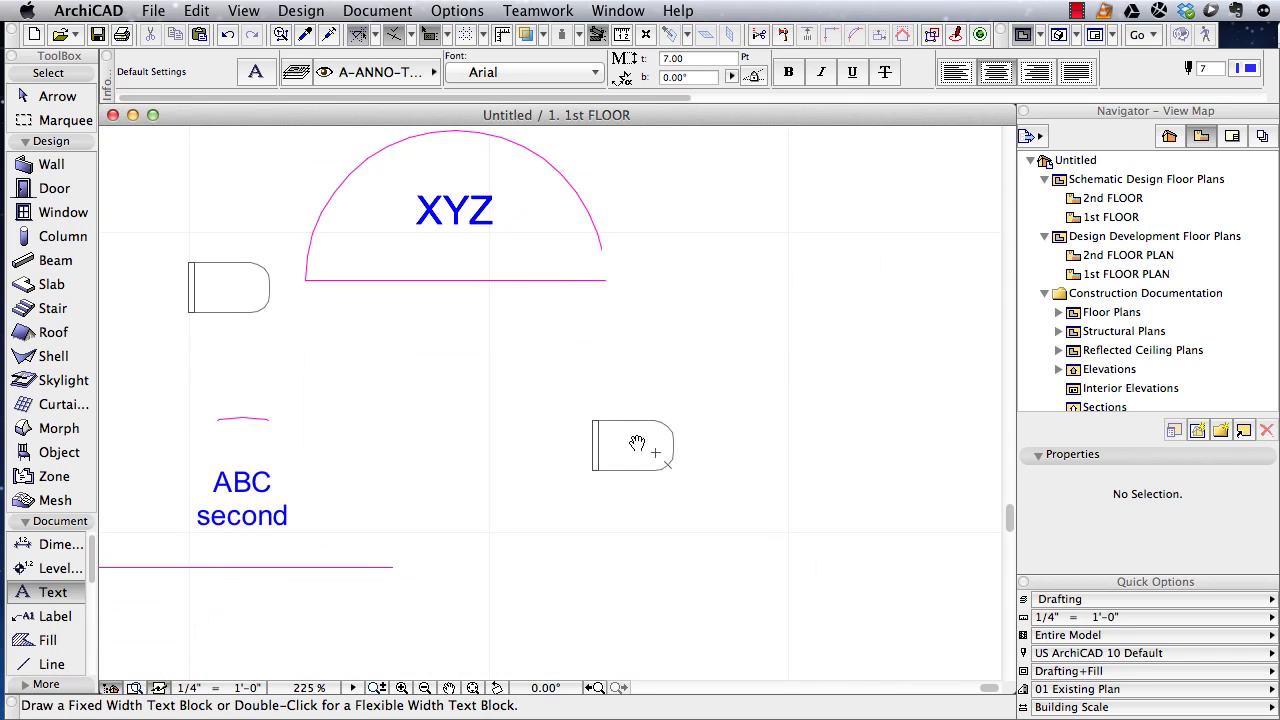
click(631, 448)
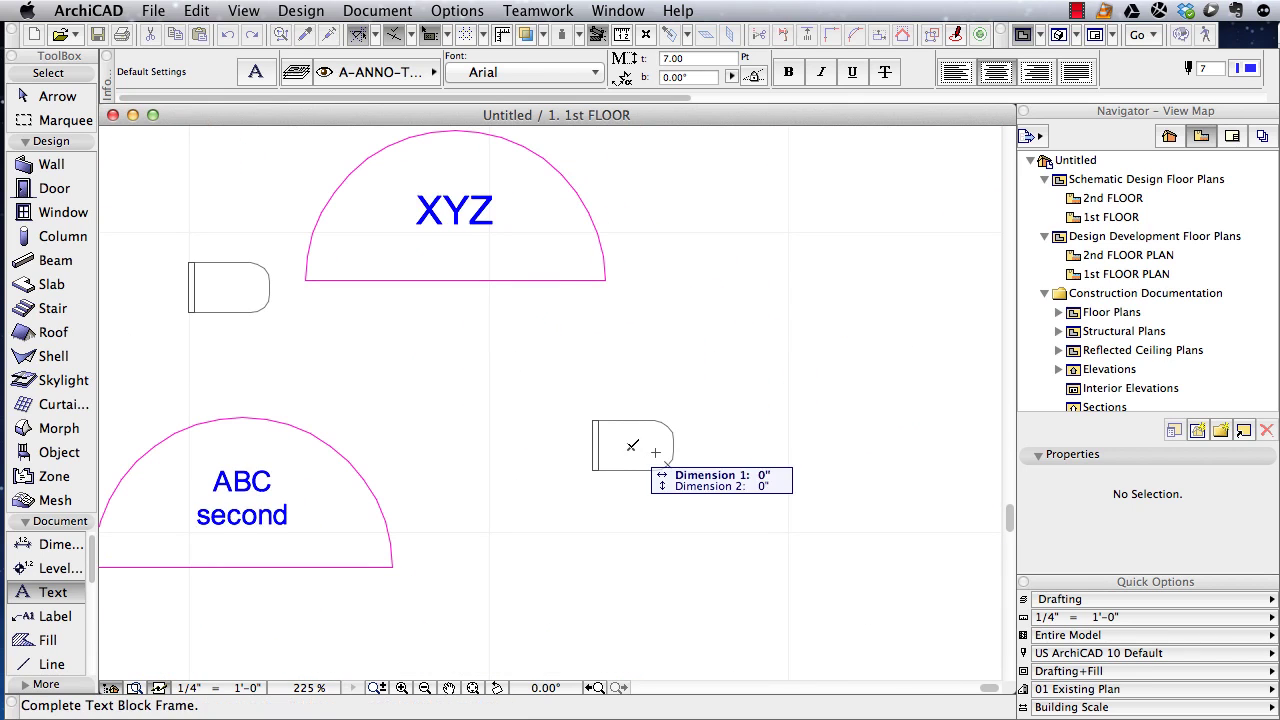
click(634, 443)
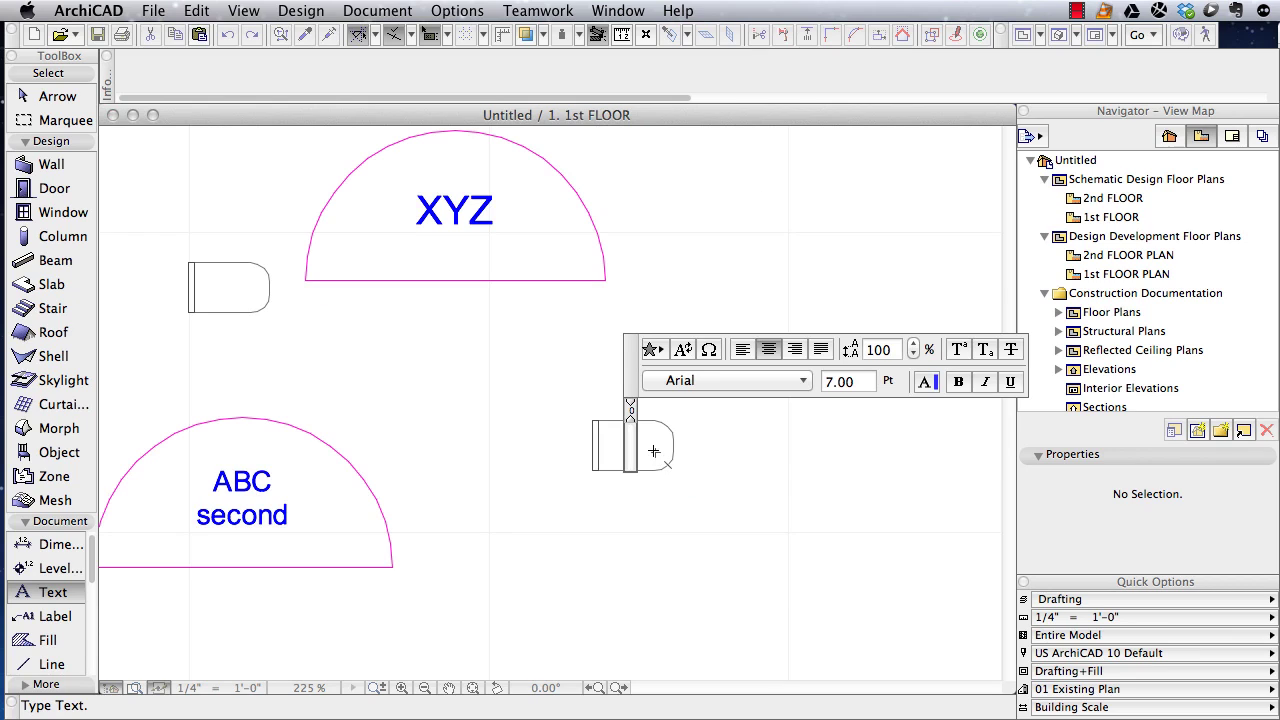
text(S)
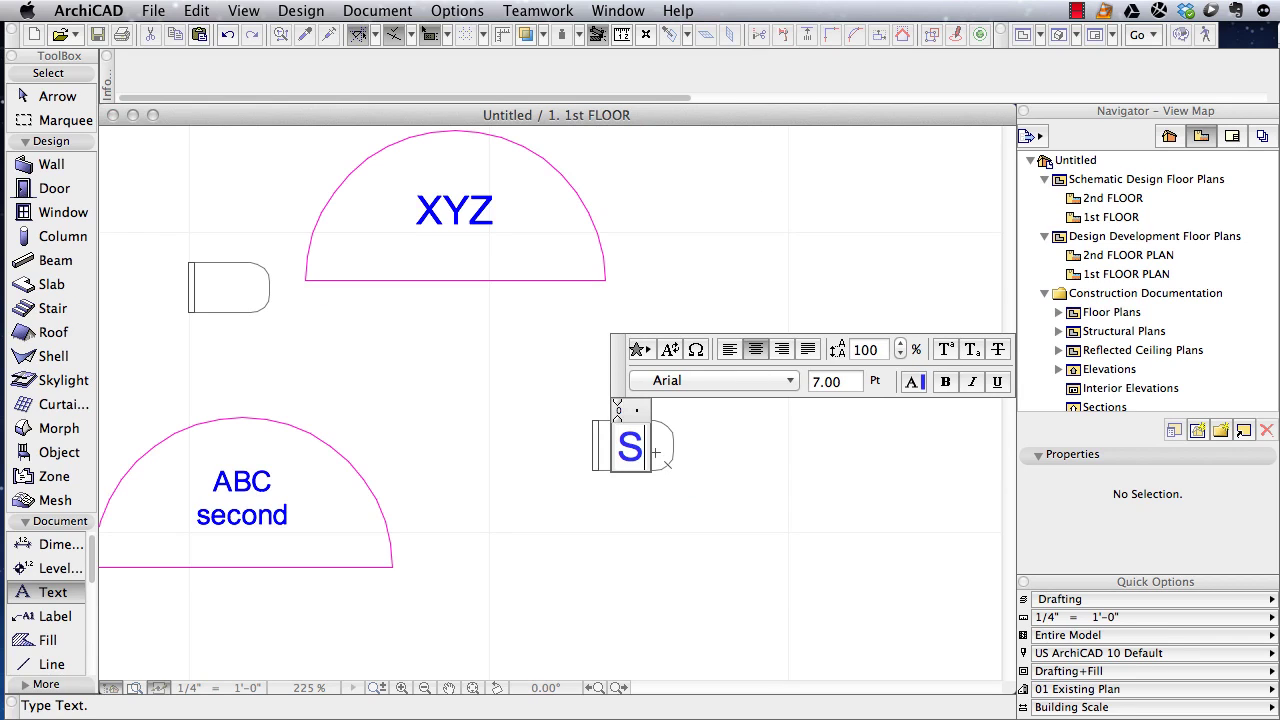
click(707, 491)
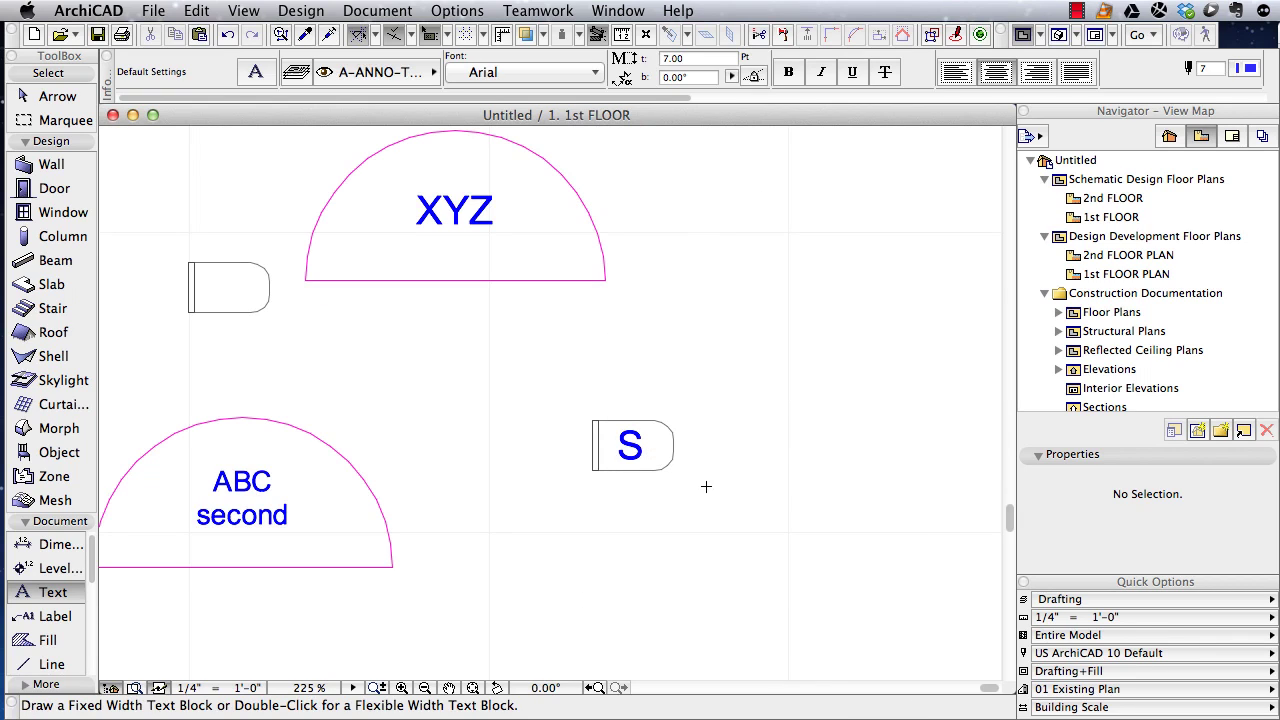
shift+click(632, 444)
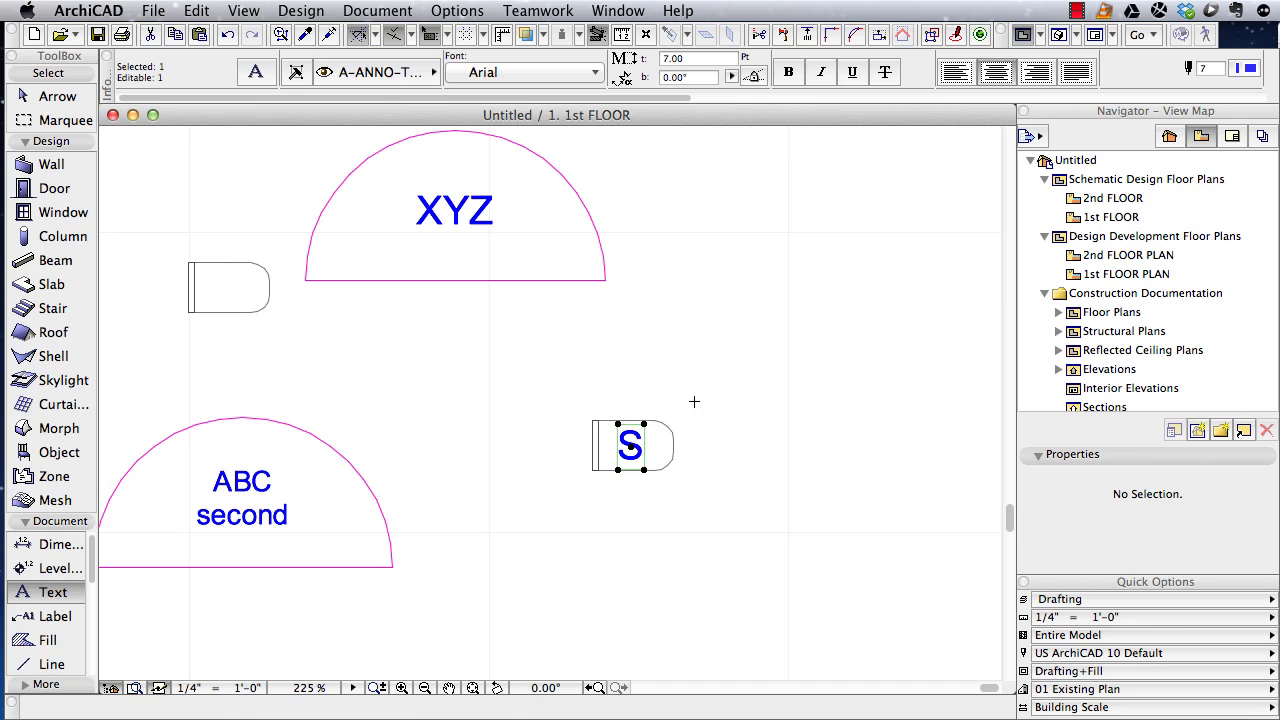
key(Escape)
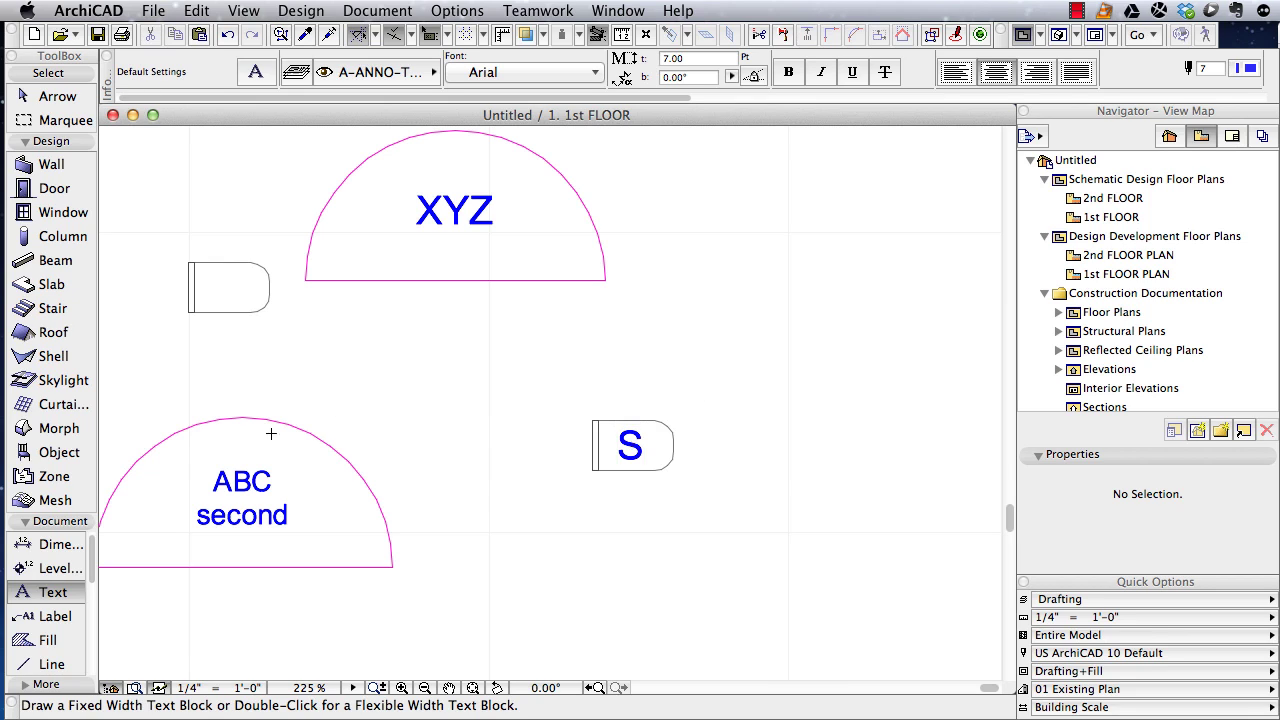
Draw a short horizontal line extending left from the door copy's left edge
click(44, 662)
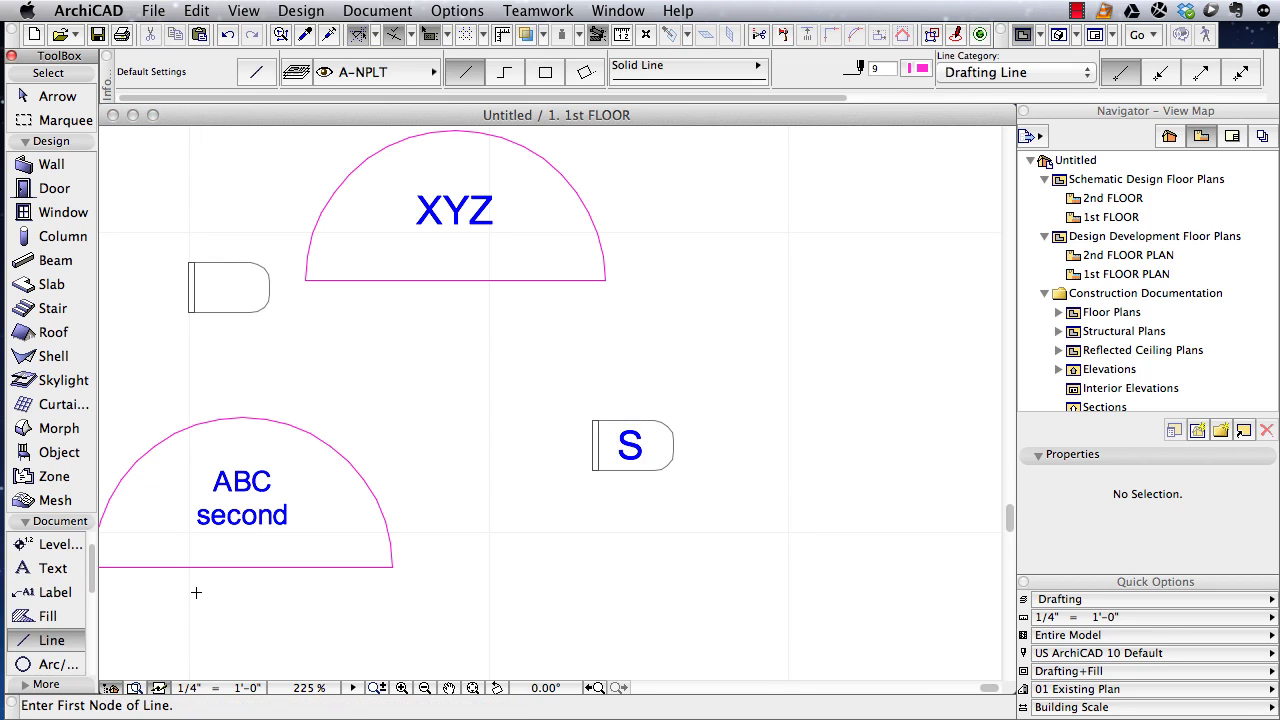
click(593, 444)
click(552, 444)
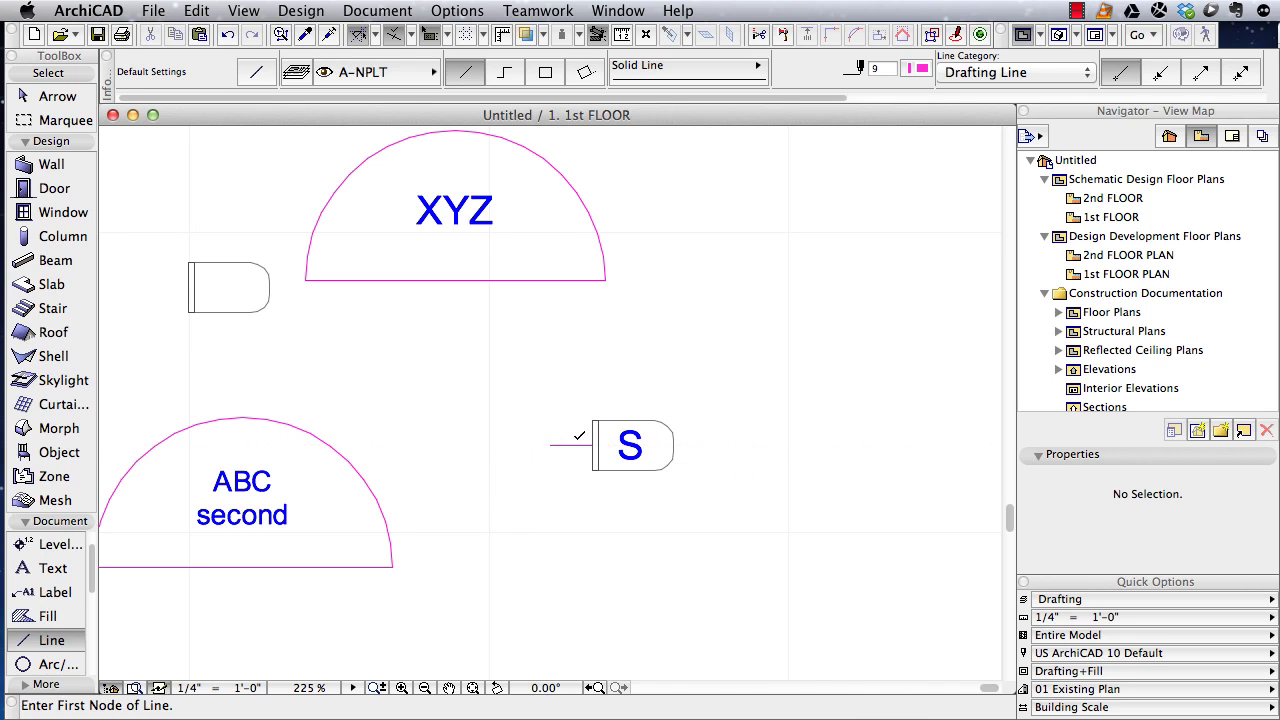
scroll(584, 430, up, 3)
scroll(583, 430, up, 2)
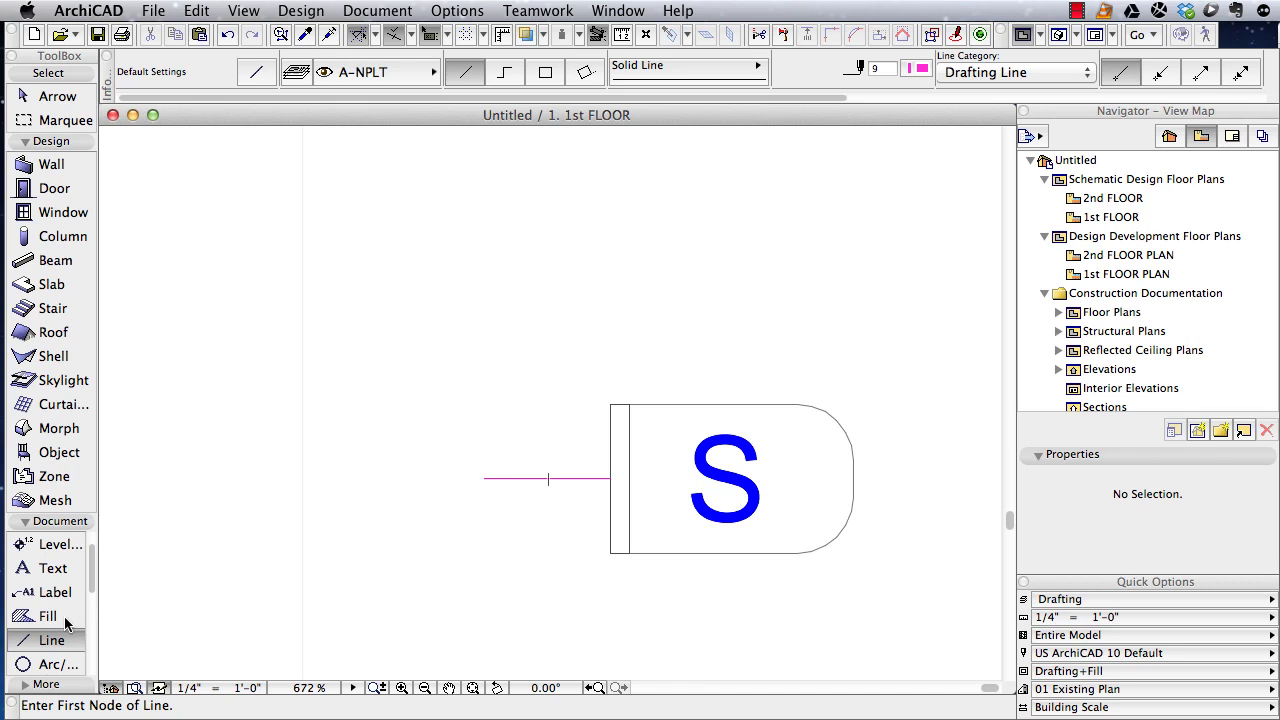
Place hotspots where the line meets the door and at its top-left and bottom-left corners
click(38, 684)
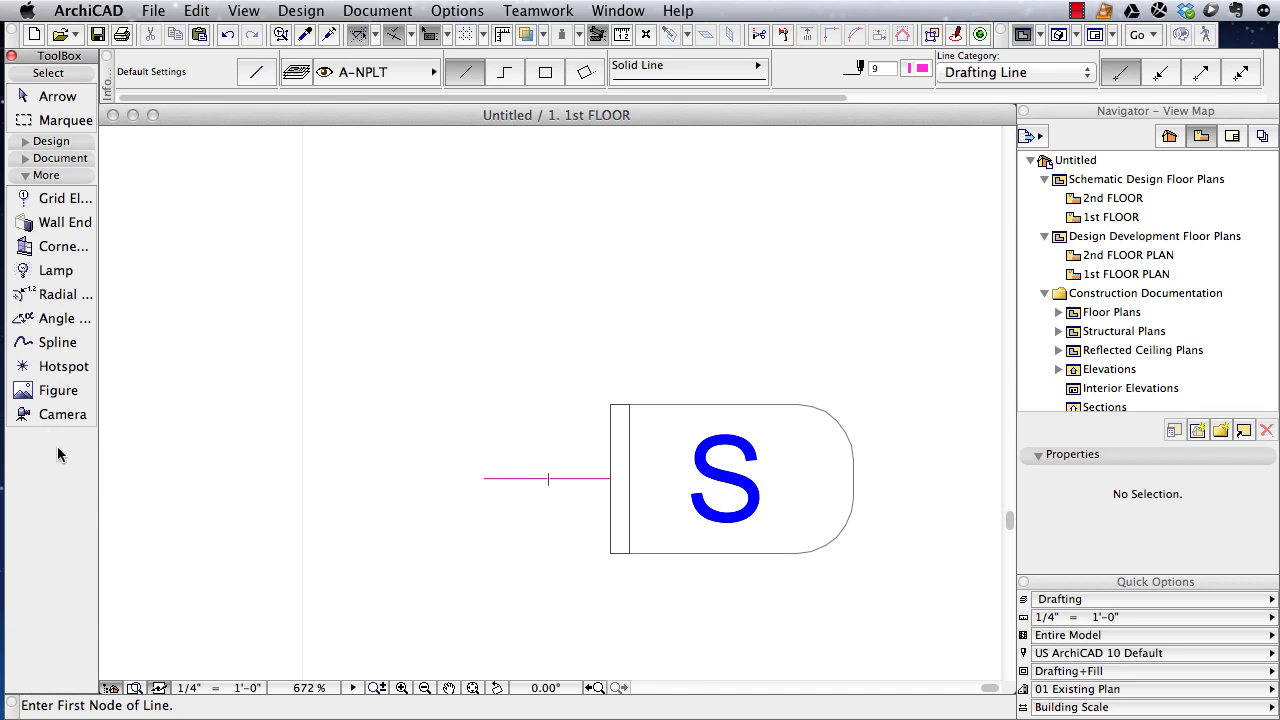
click(55, 366)
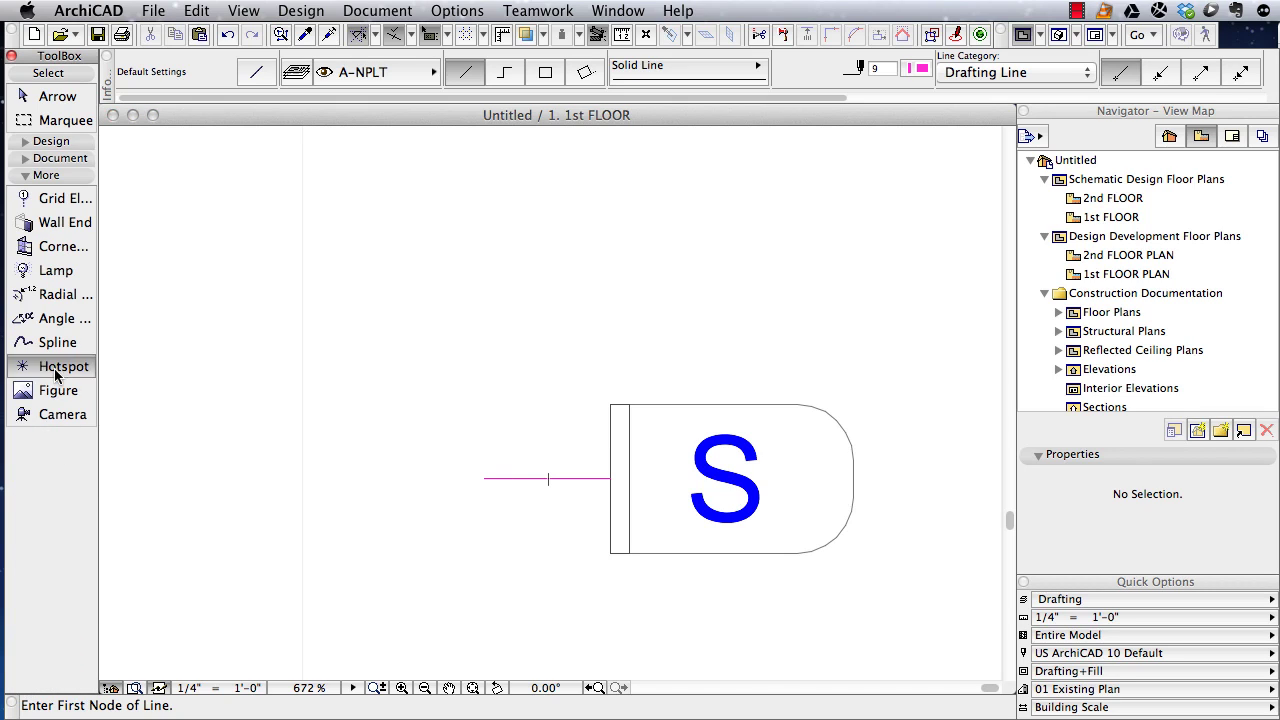
click(610, 405)
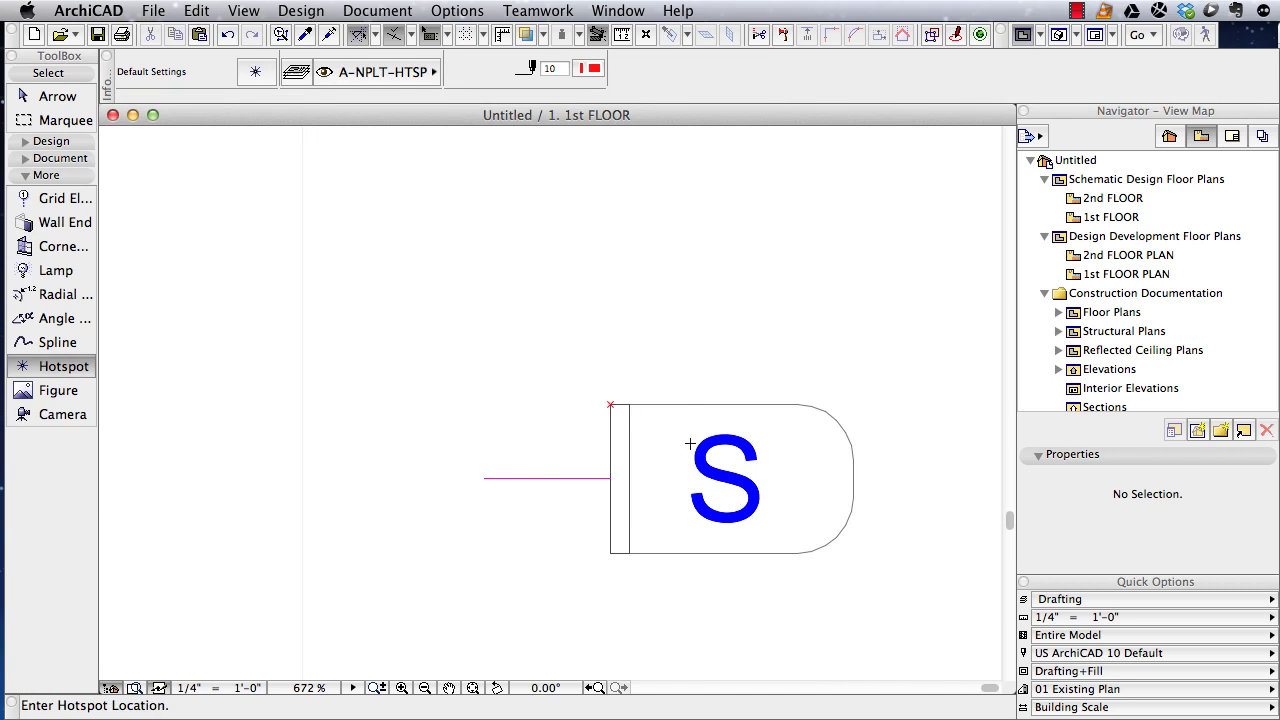
key(super+z)
click(612, 478)
click(610, 405)
click(610, 552)
Add hotspots at the curve's ends and tip, the line's far end and the S centre, then select everything
click(797, 553)
click(798, 404)
click(853, 478)
click(484, 478)
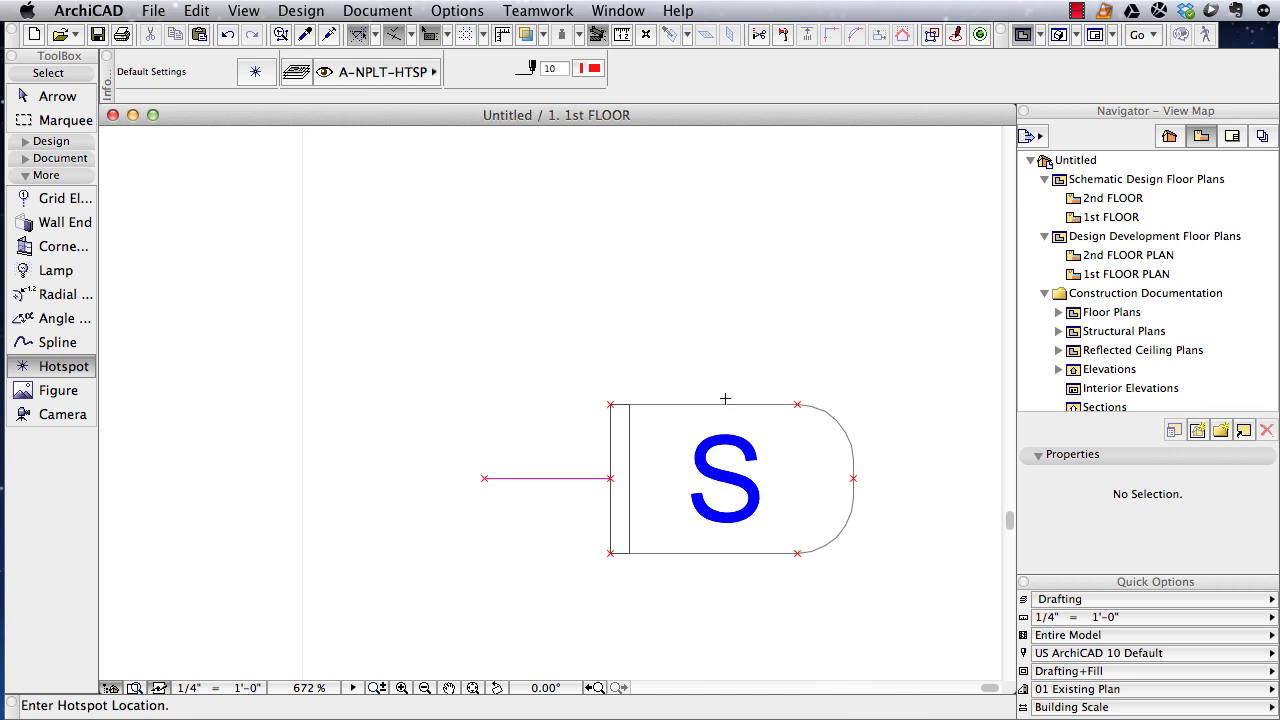
click(727, 480)
click(50, 100)
drag(457, 358, 897, 593)
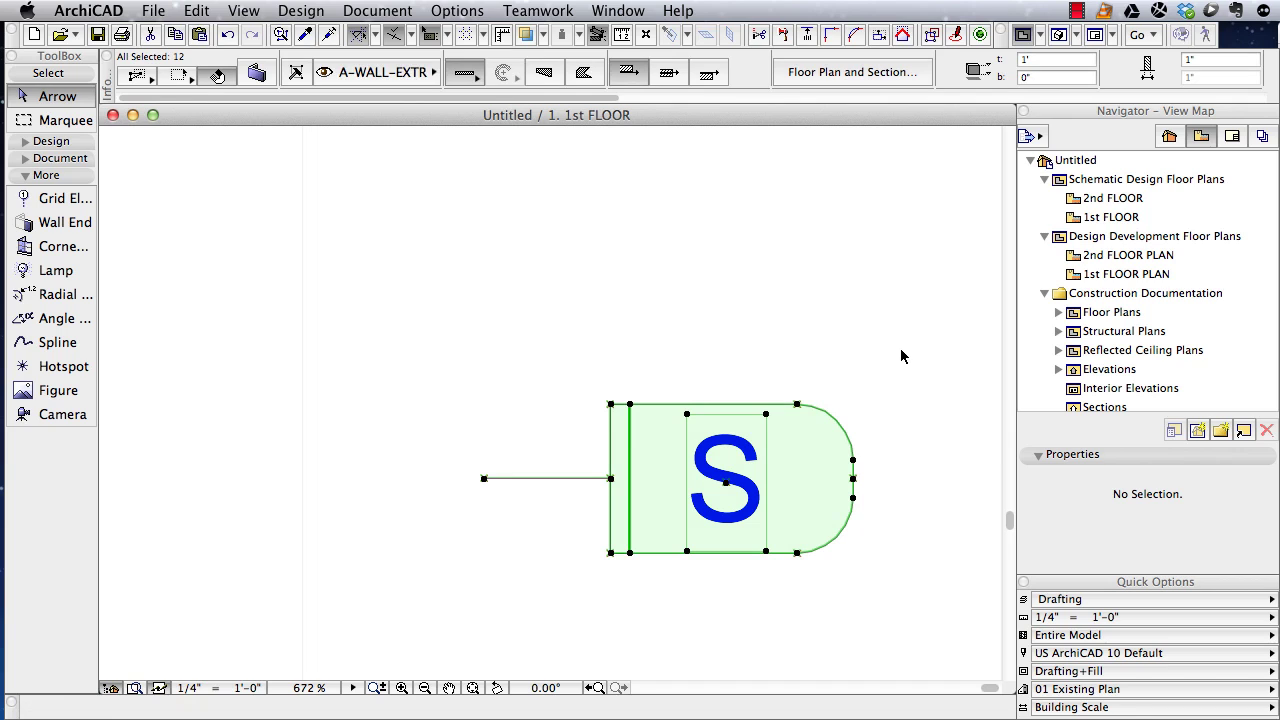
Save the selected door, line, S and hotspots as a library object named Stand2
click(160, 12)
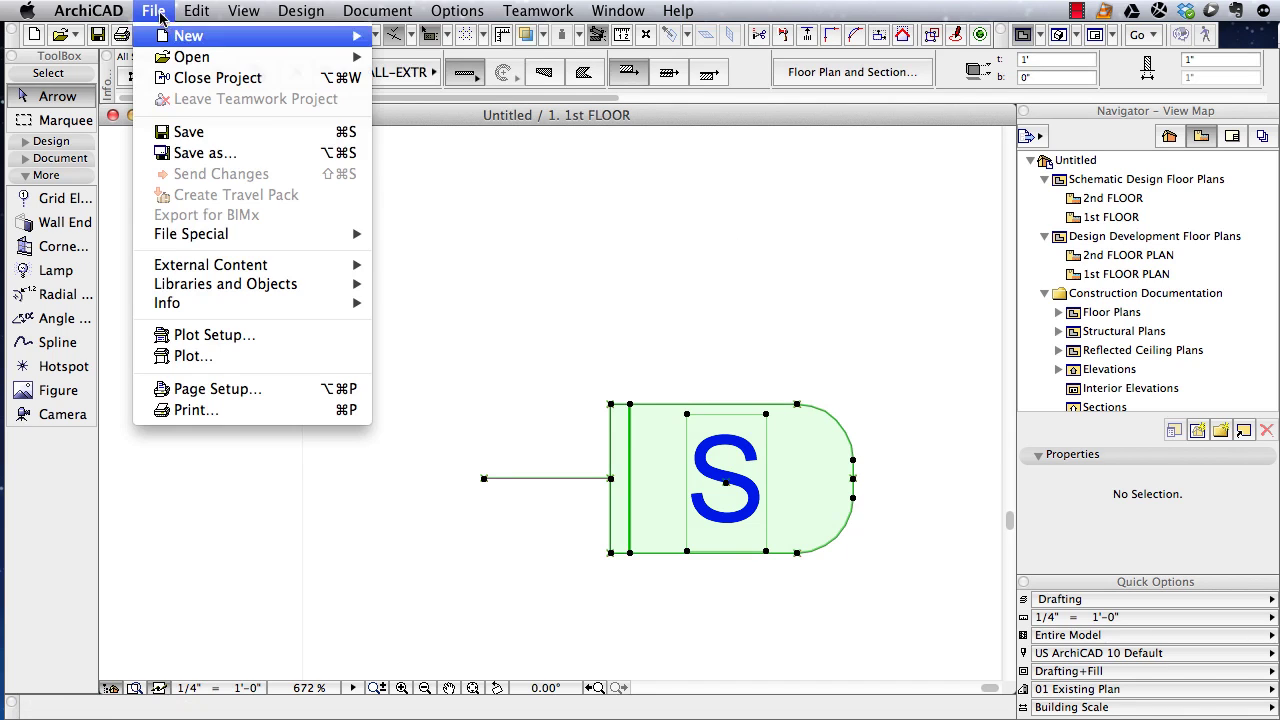
mouse_move(220, 288)
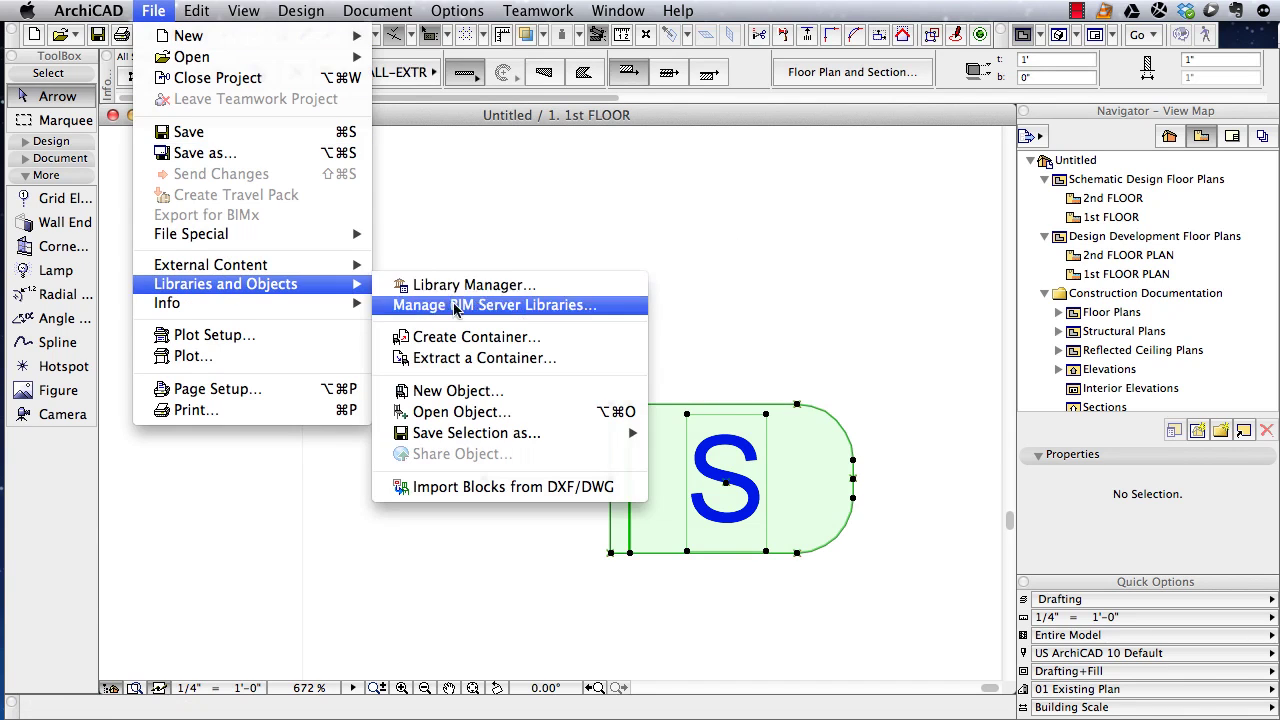
mouse_move(590, 433)
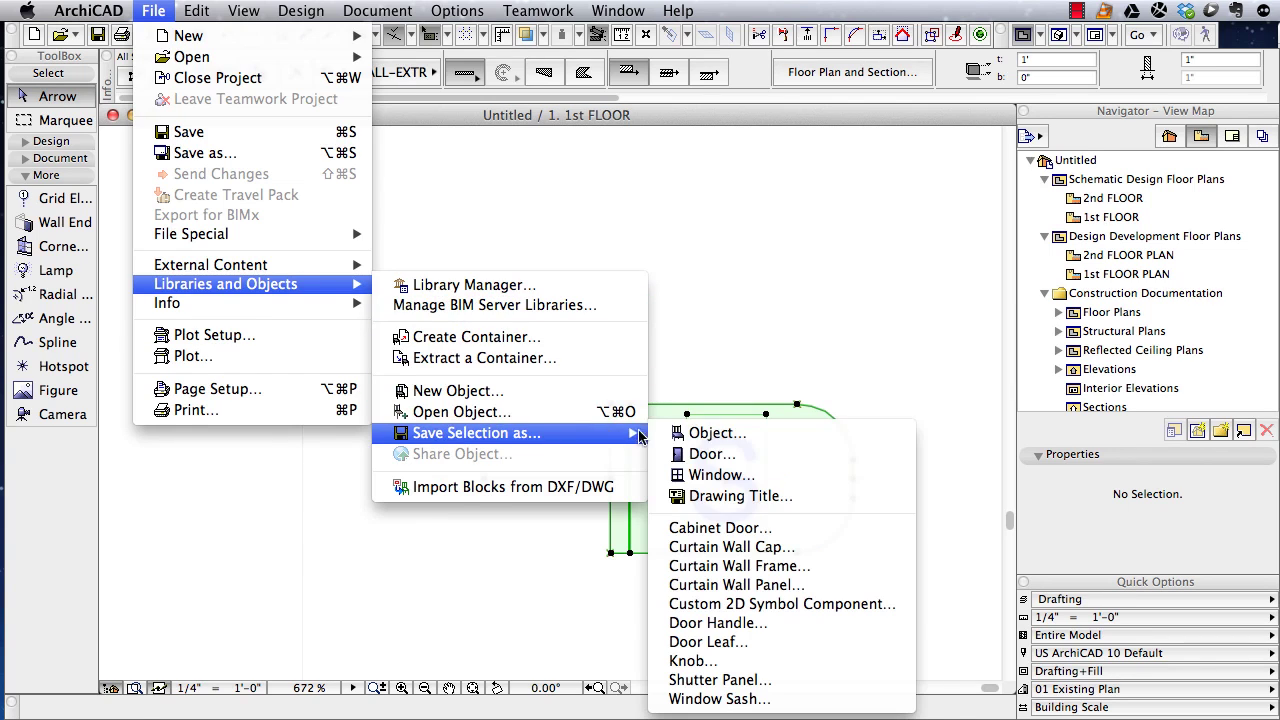
click(685, 428)
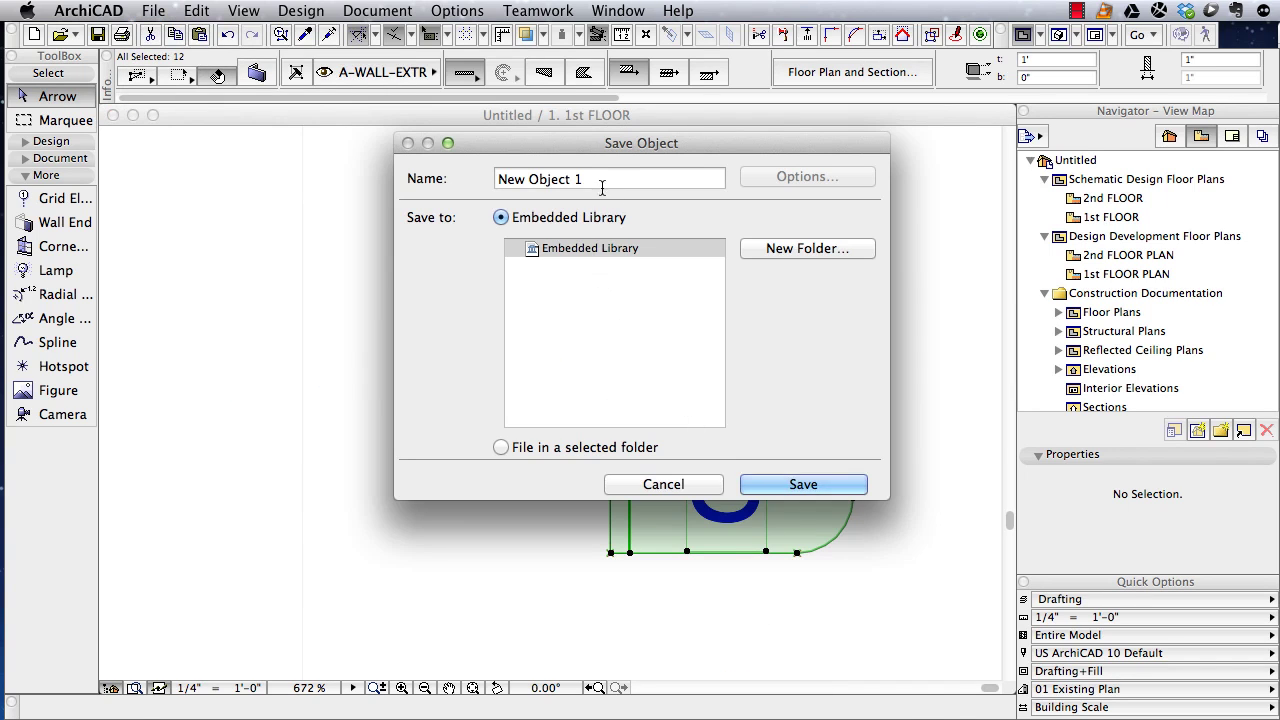
click(600, 180)
text(Stand2)
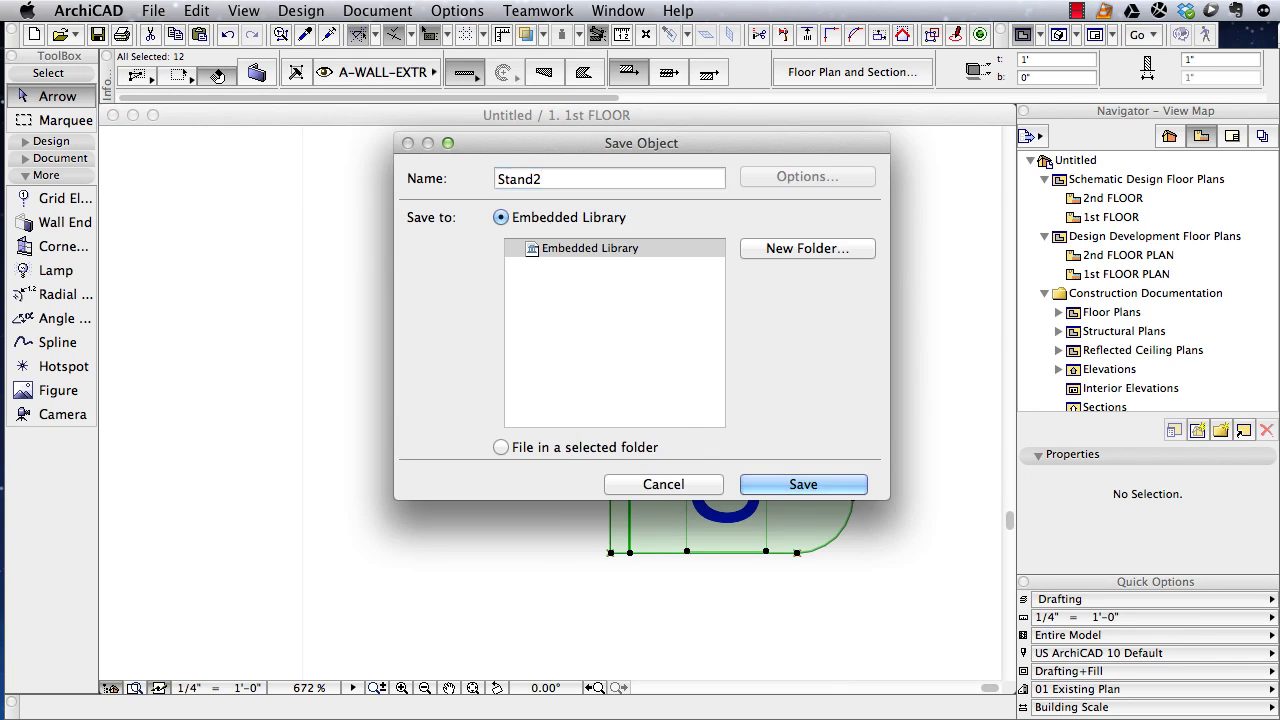
key(Return)
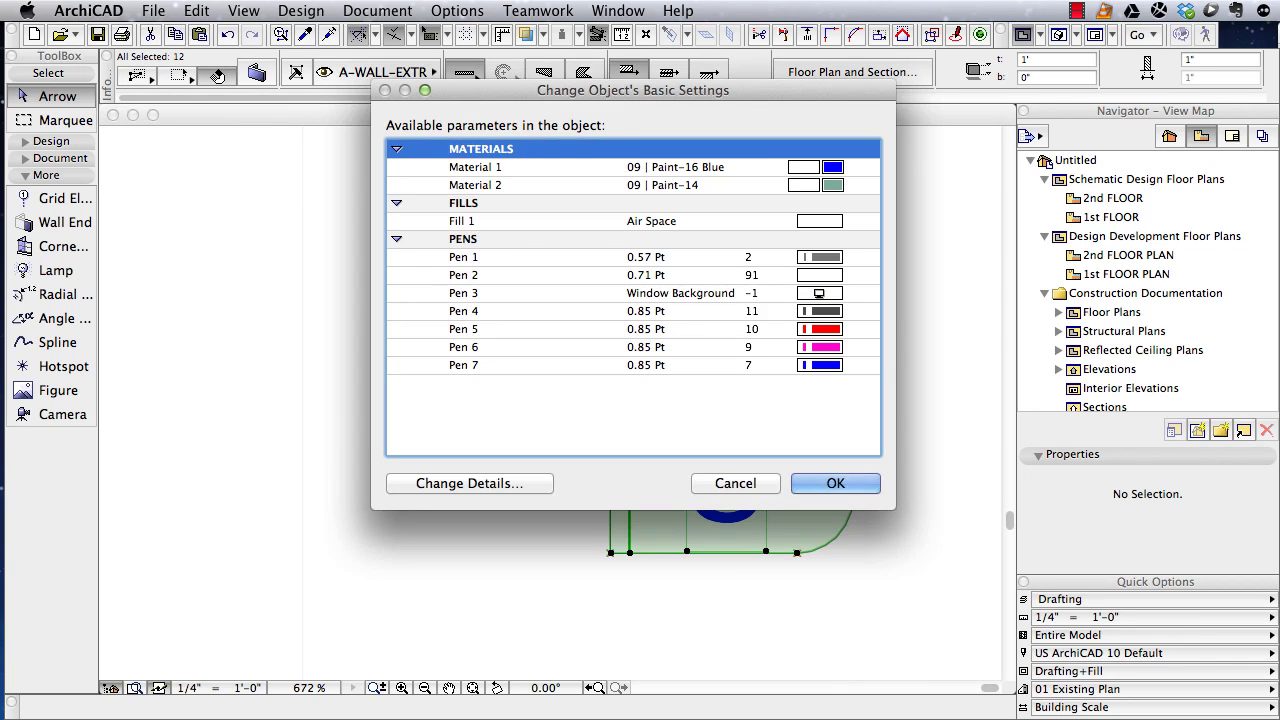
Rename the material parameters to 'Base material' and 'Back material', confirm, and deselect
click(520, 171)
text(Base materi)
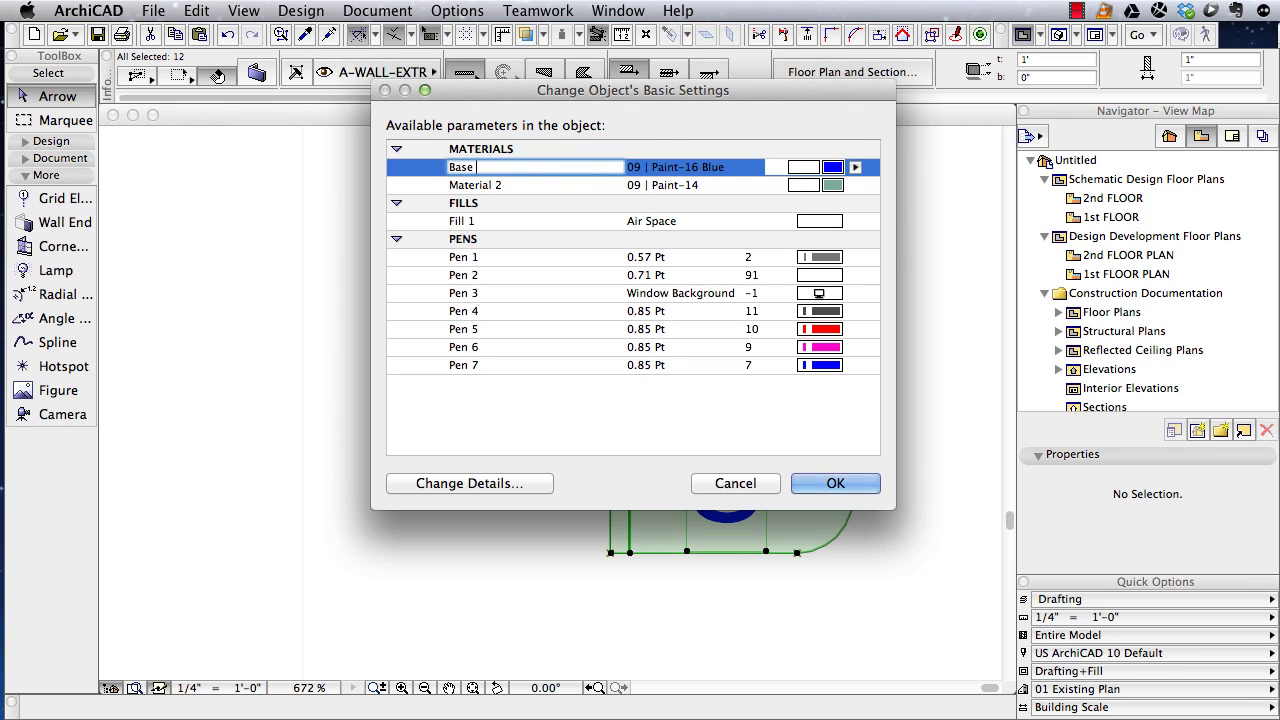
text(al)
click(503, 188)
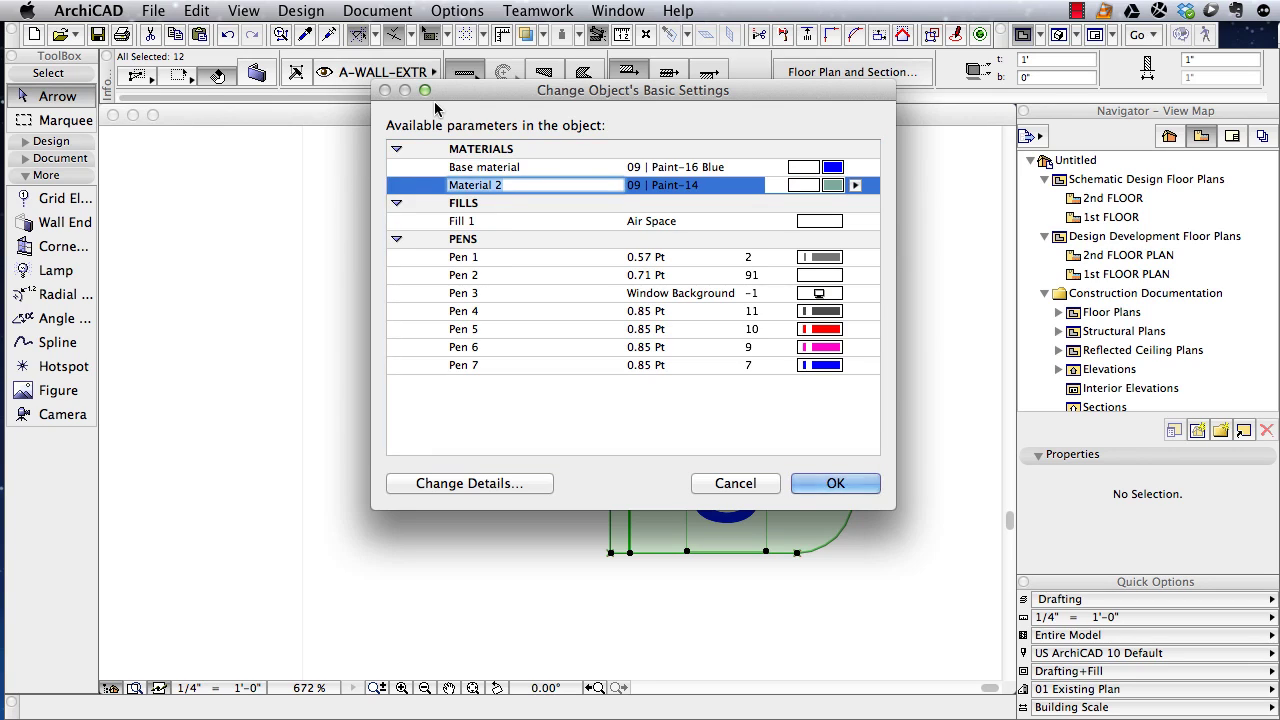
text(Back material)
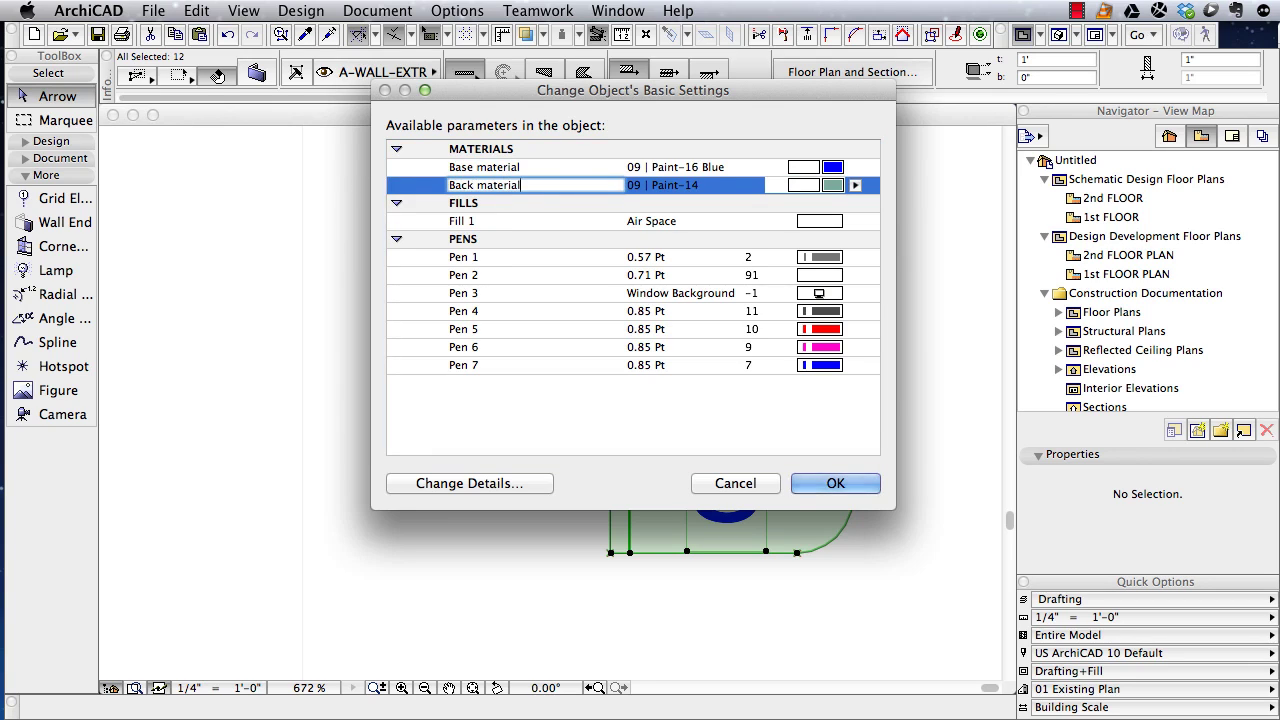
click(845, 482)
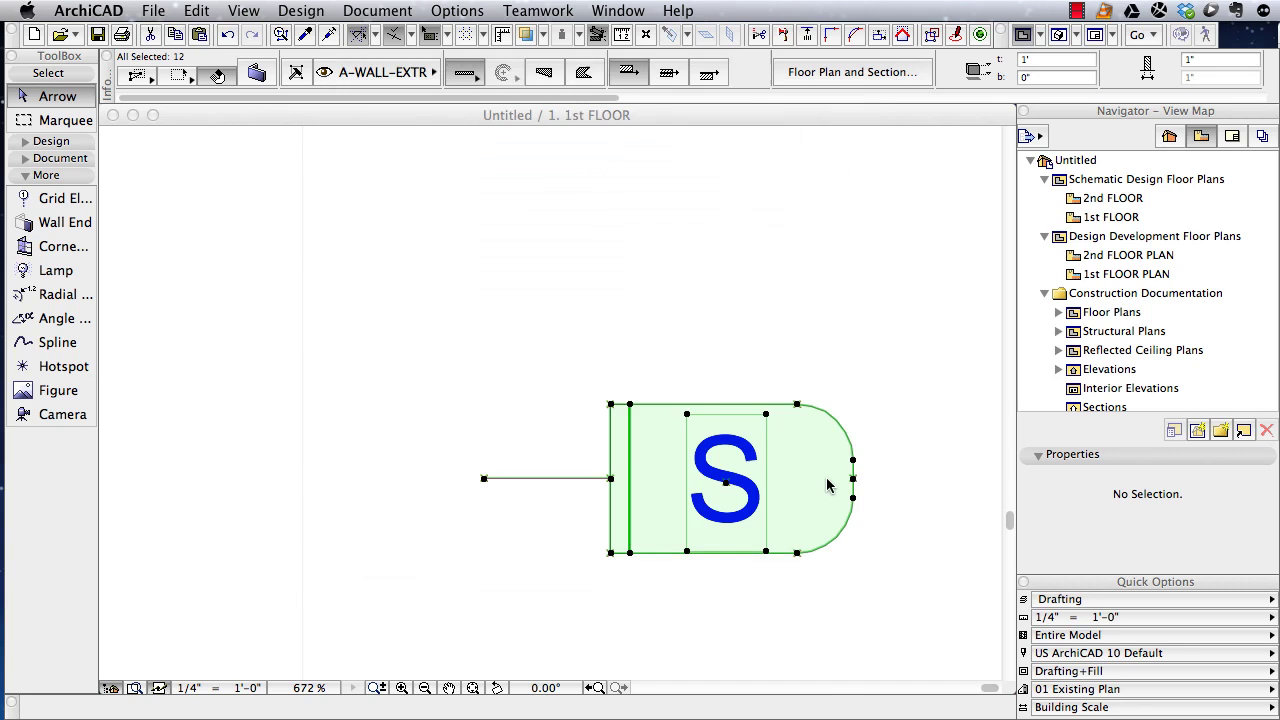
click(632, 341)
Place a Stand2 instance below the original S, select it, and open its GDL editor with Cmd+Shift+O
scroll(632, 341, down, 5)
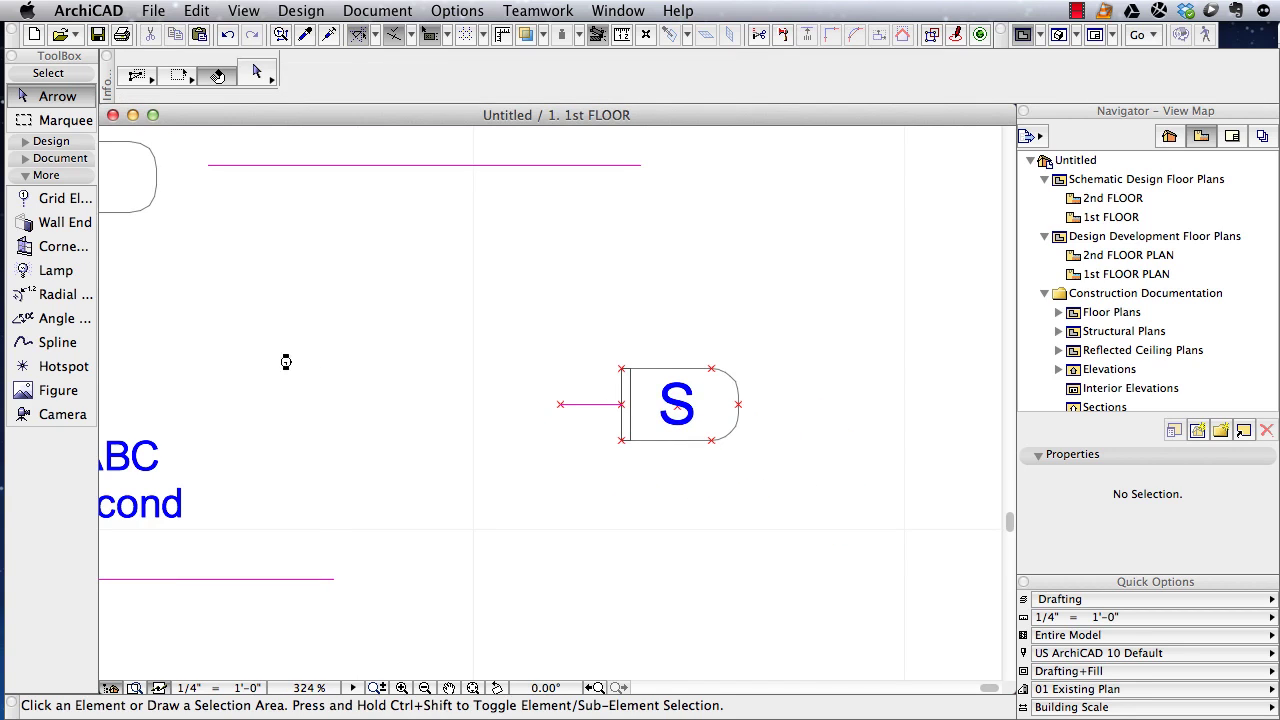
click(32, 142)
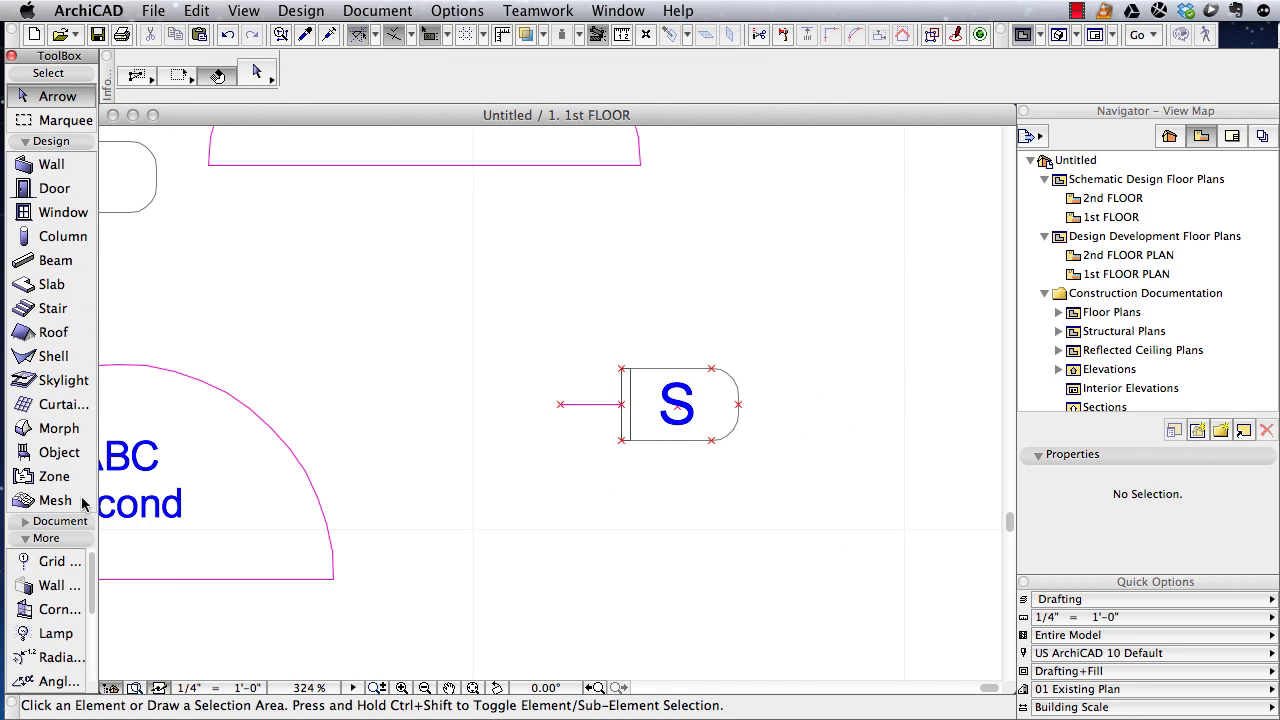
click(58, 452)
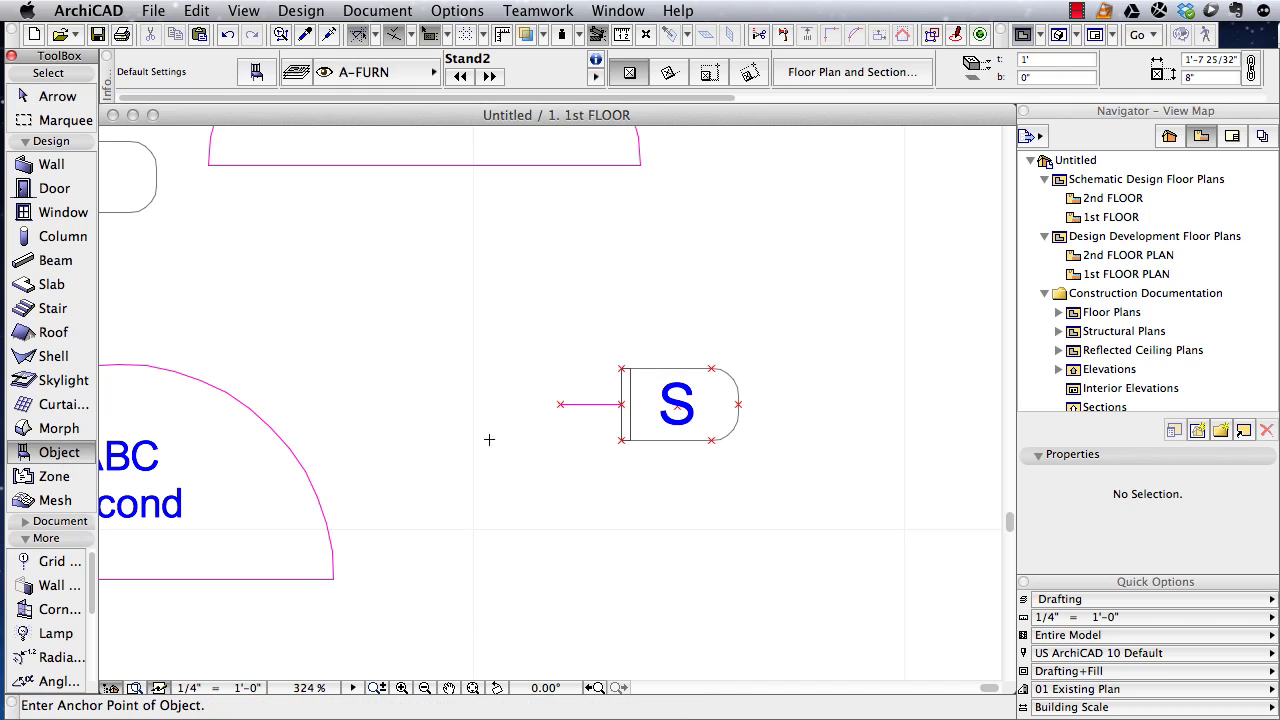
click(621, 562)
shift+click(625, 525)
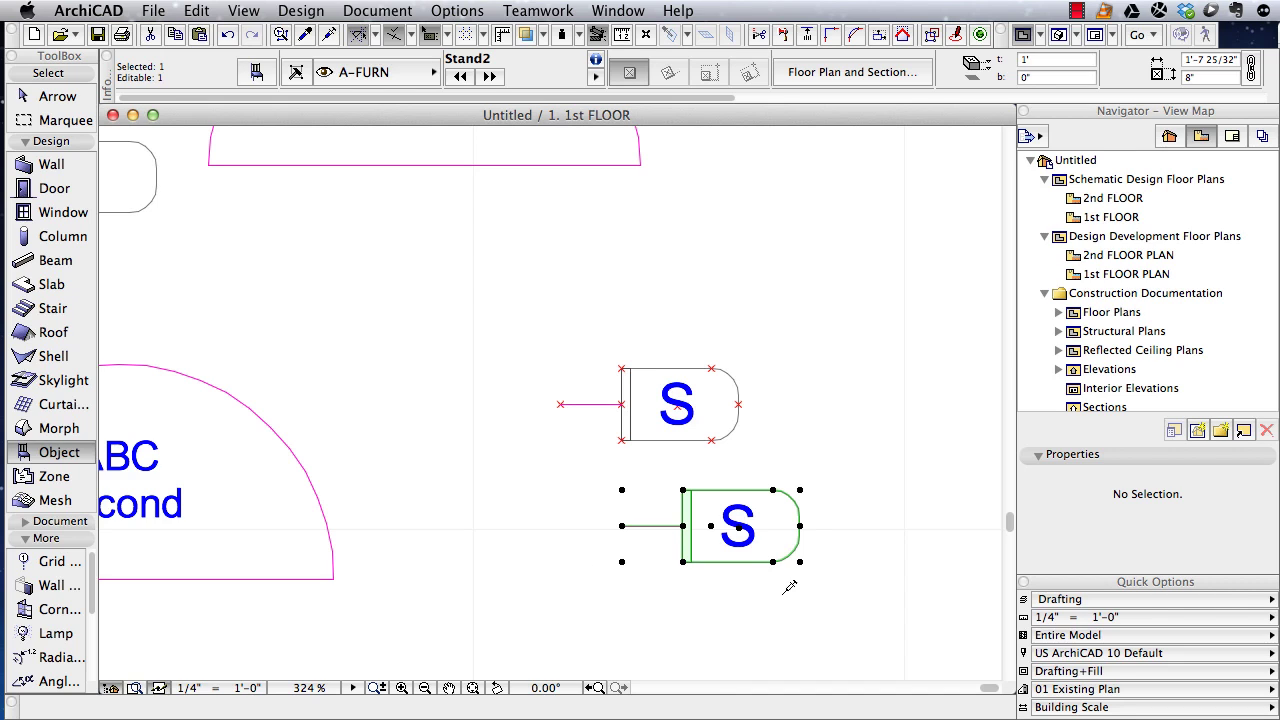
key(super+shift+o)
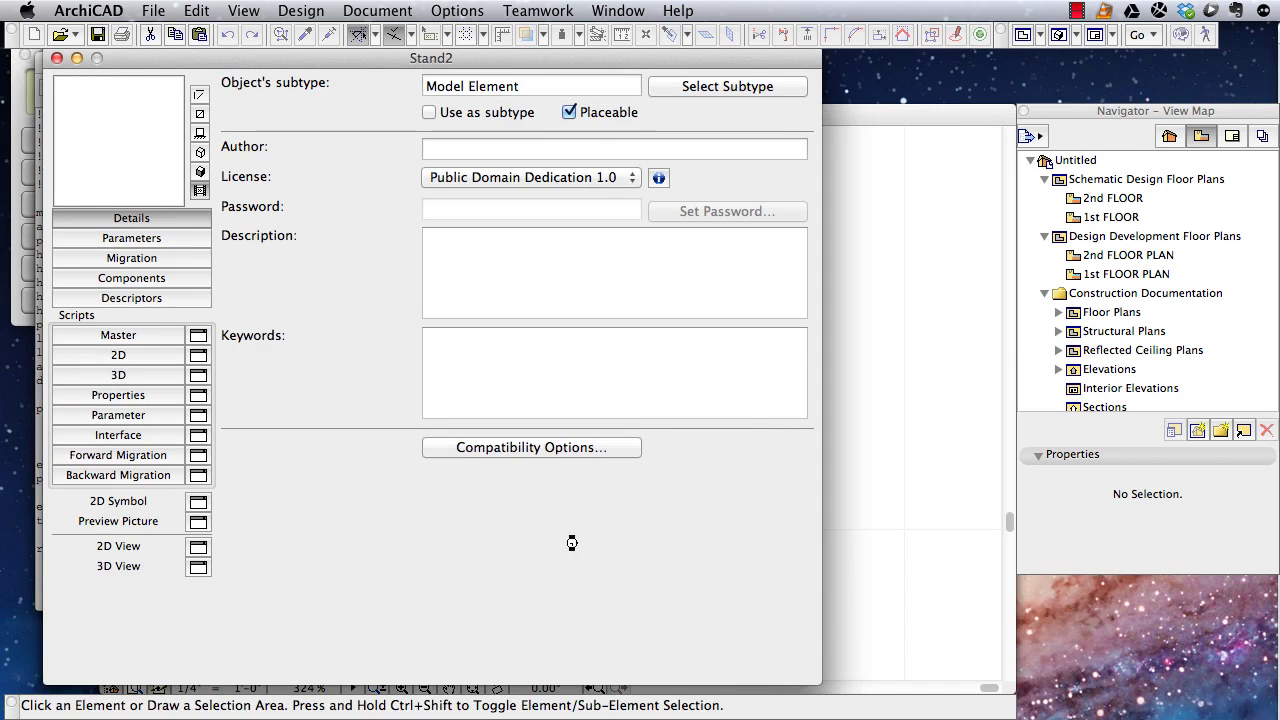
Uncheck 'Hotspots on bounding box' in Stand2's Compatibility Options
click(506, 451)
click(437, 455)
click(825, 515)
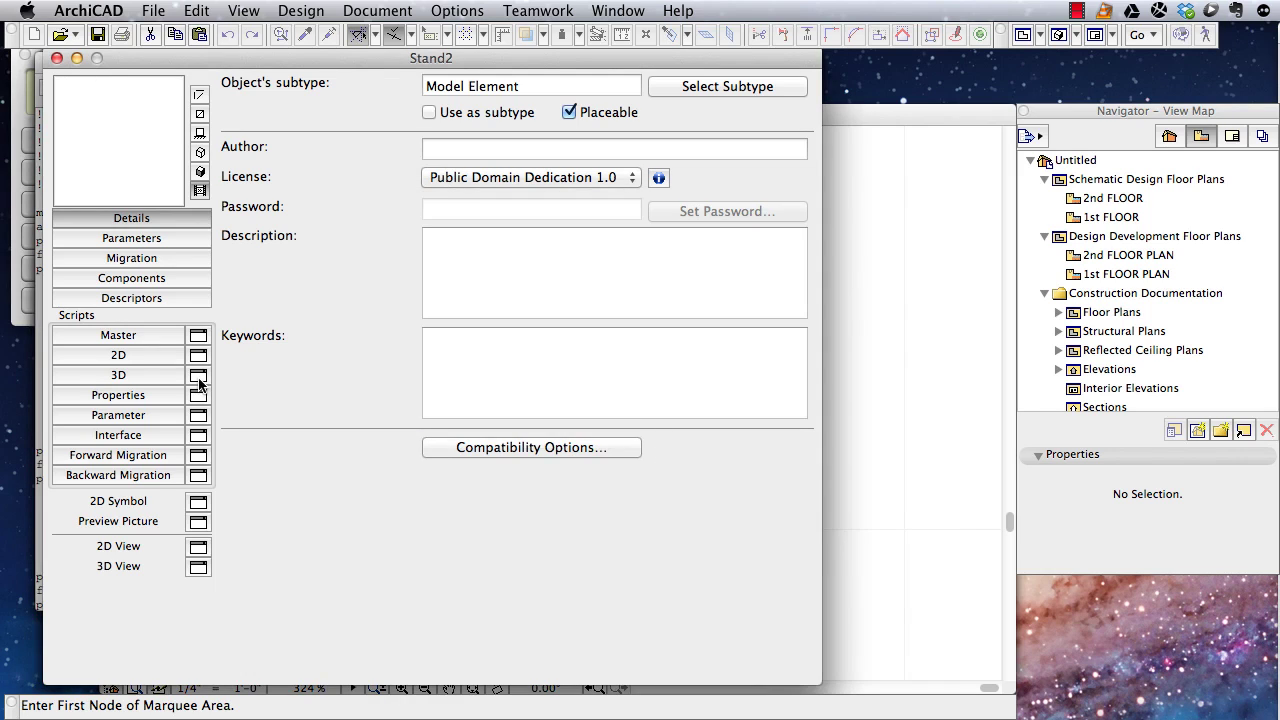
Add an Abc parameter textid named 'Text ID' with value S, and save Stand2
click(140, 238)
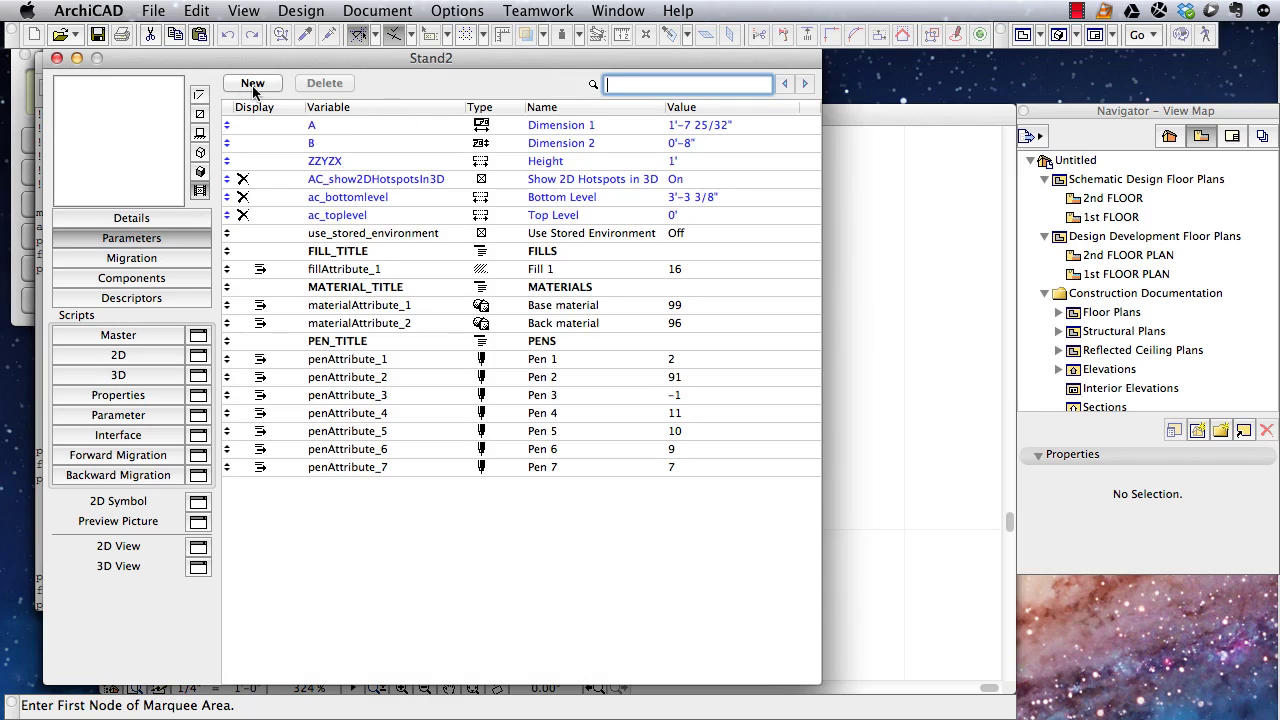
click(252, 83)
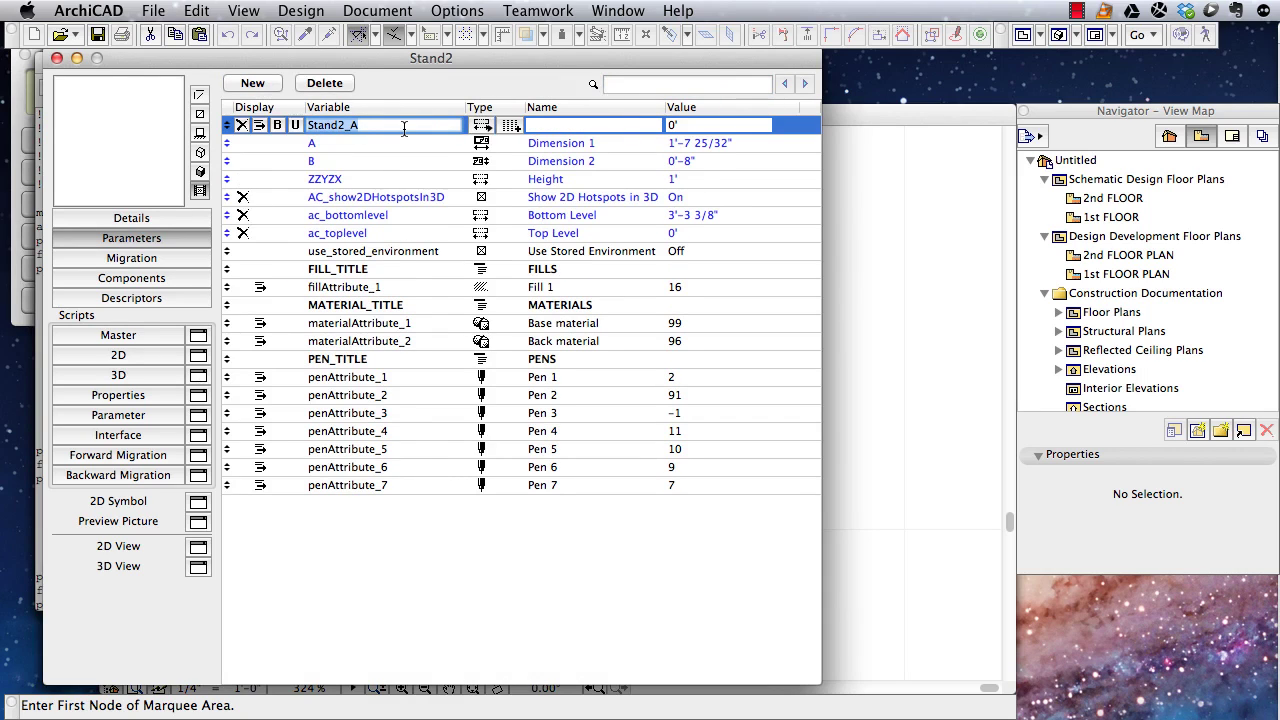
text(textid)
click(481, 124)
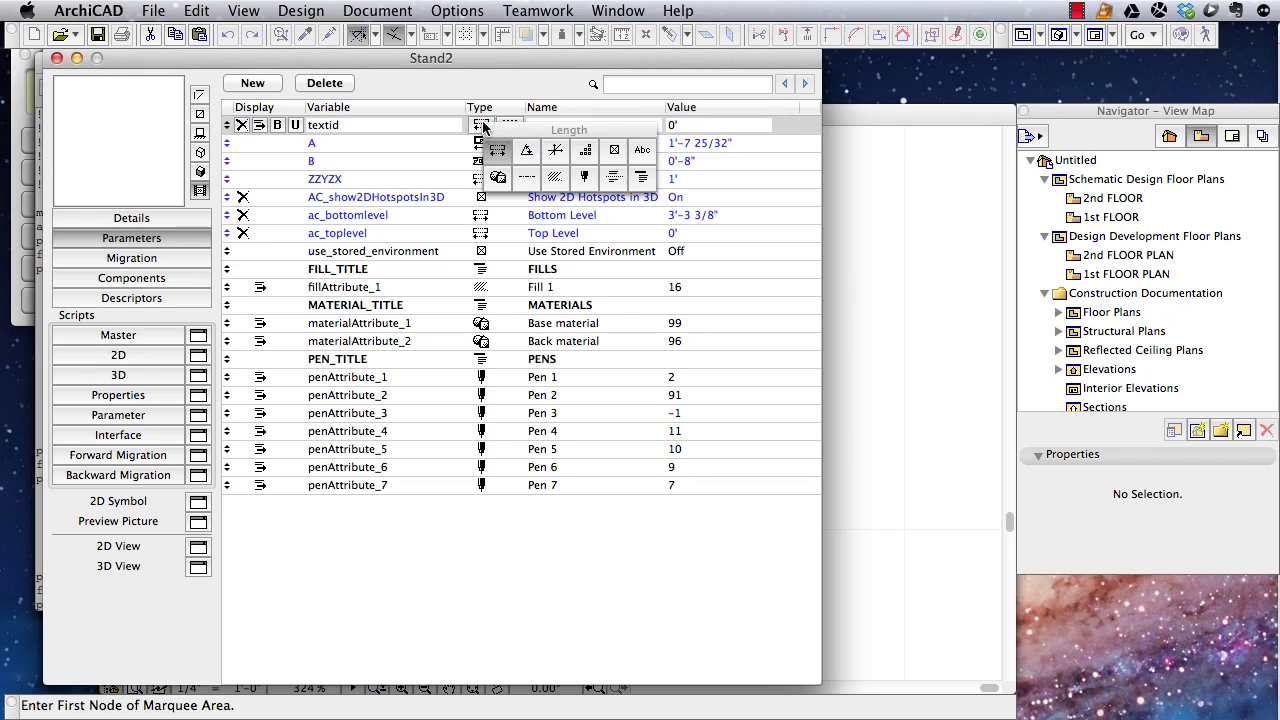
click(640, 152)
click(567, 124)
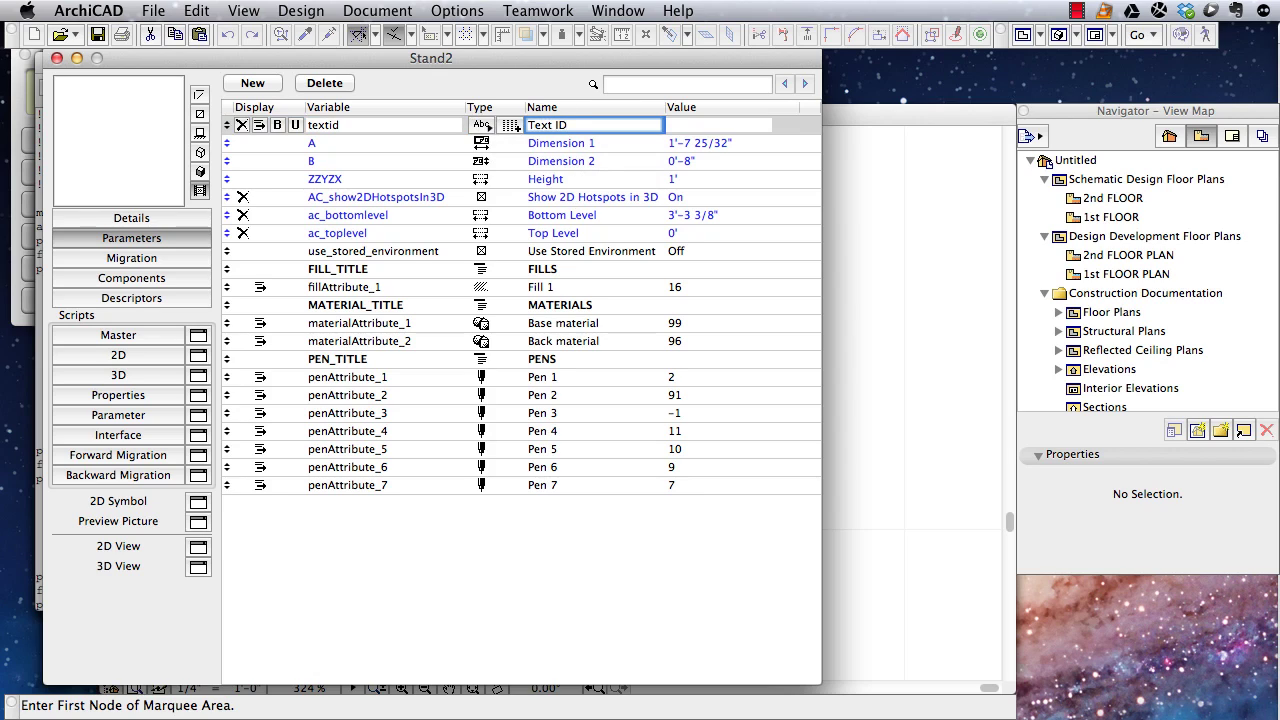
key(Tab)
text(S)
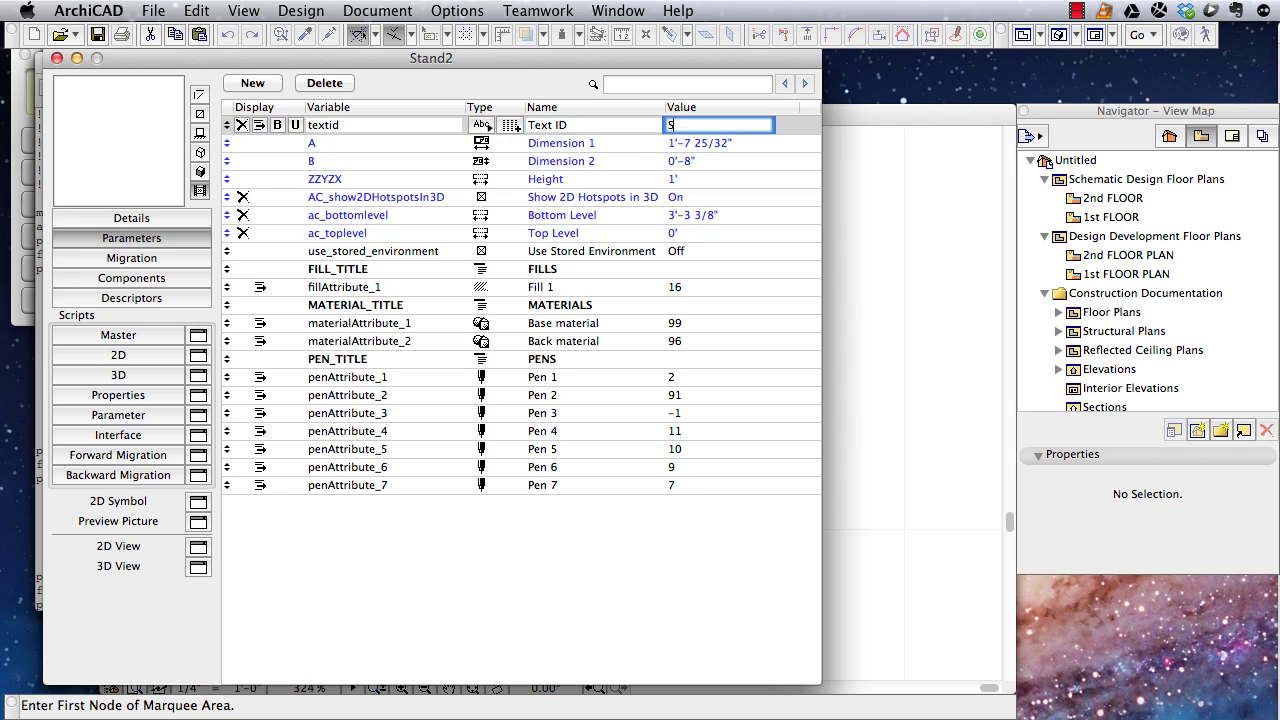
key(Return)
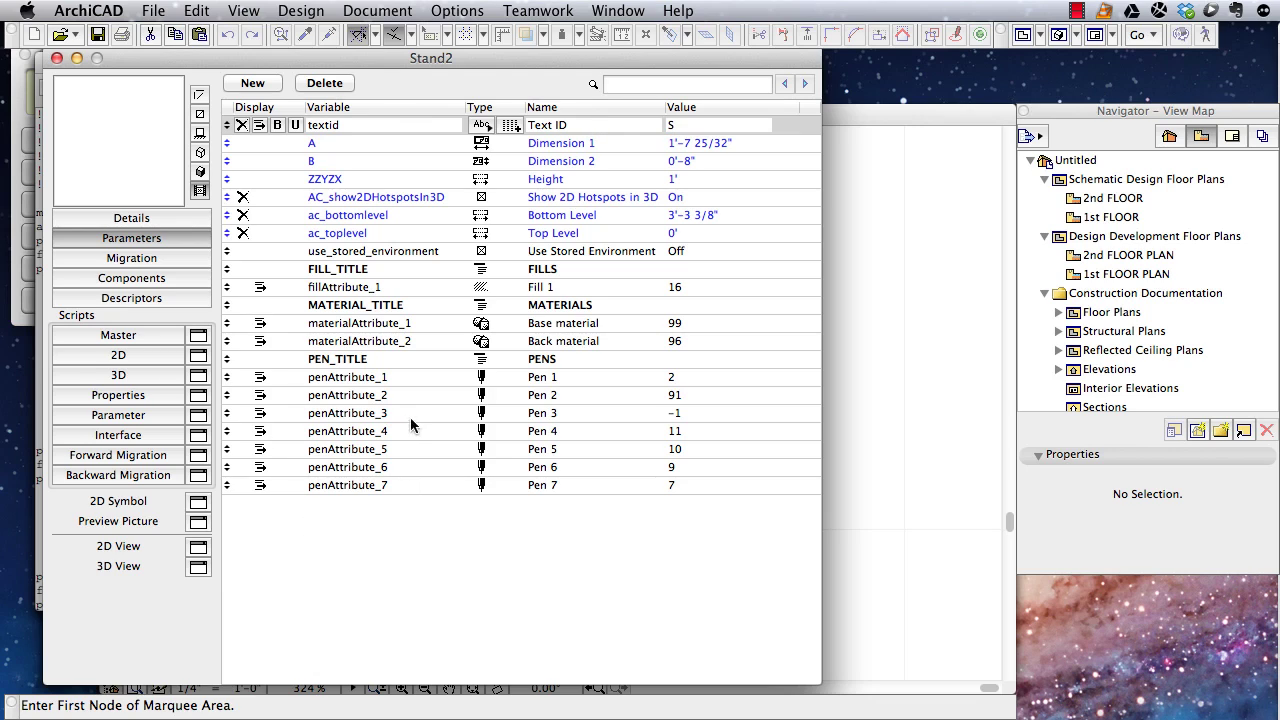
key(super+s)
In Stand2's 2D script, replace the literal "S" in the paragraph block with textid
click(118, 360)
scroll(499, 507, down, 3)
scroll(499, 507, down, 5)
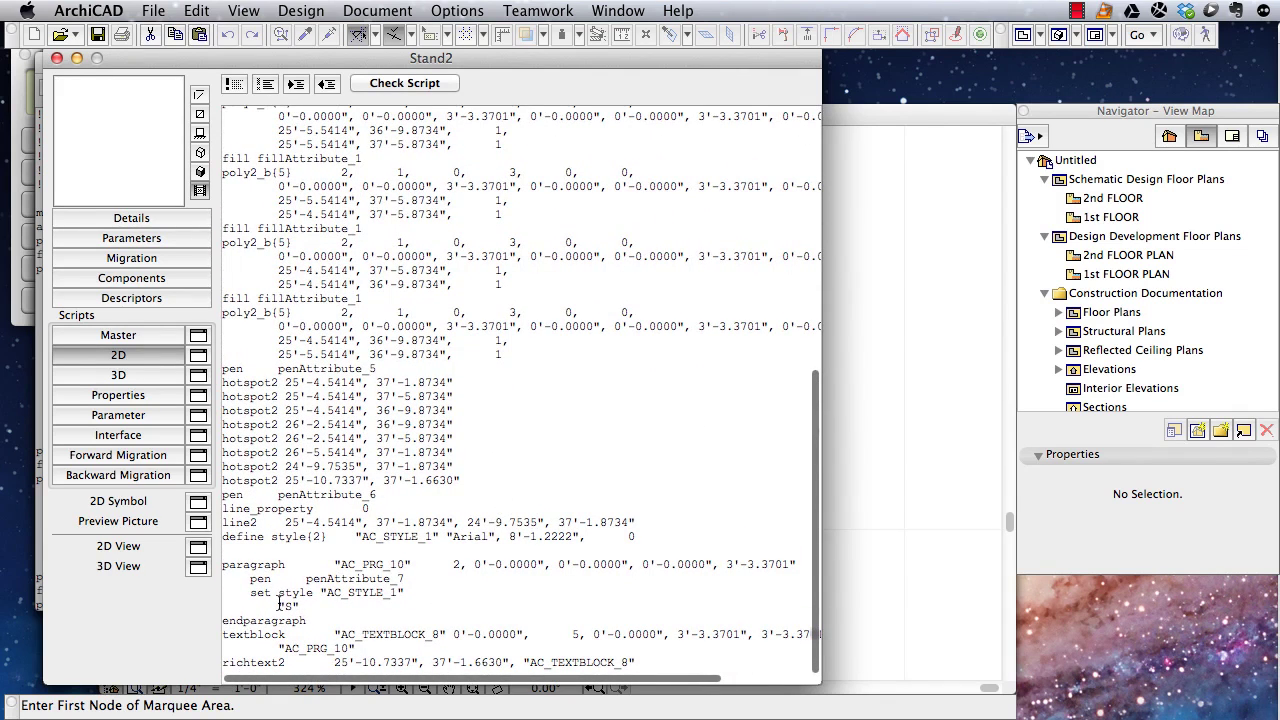
drag(279, 606, 298, 606)
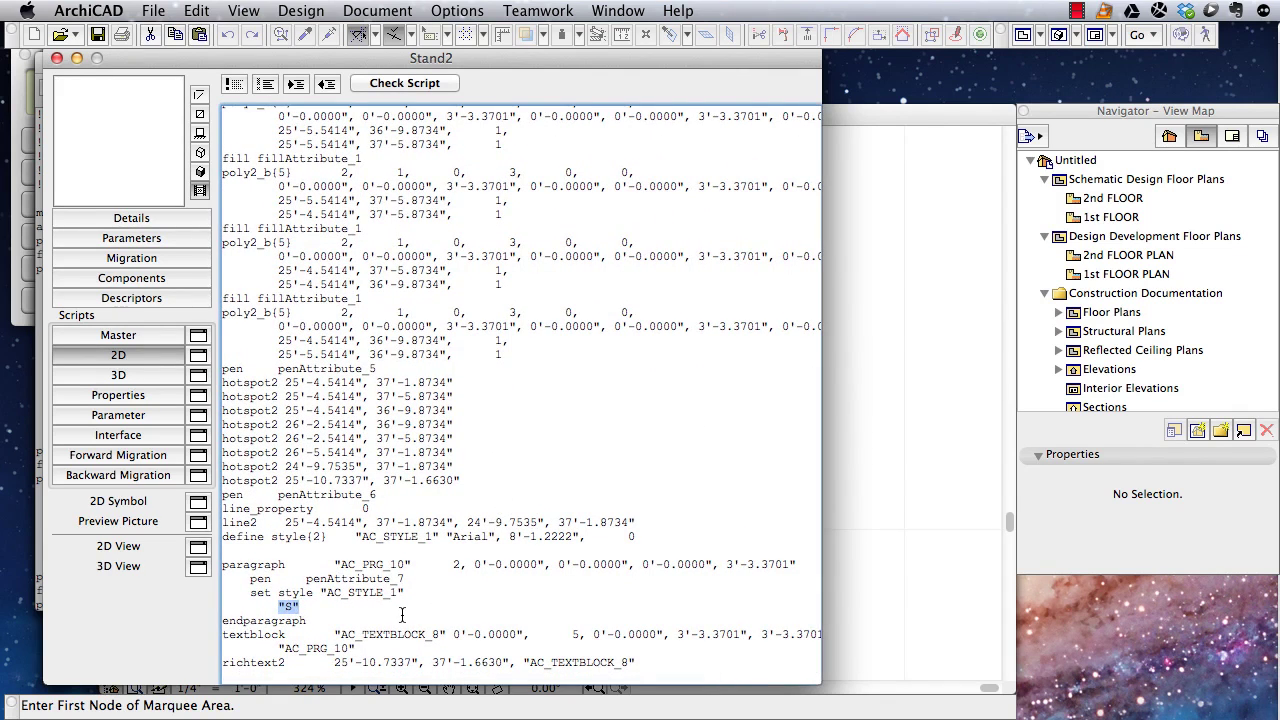
text(textId)
Save the script, then set the placed Stand2's Text ID to X in its settings
key(super+s)
click(906, 549)
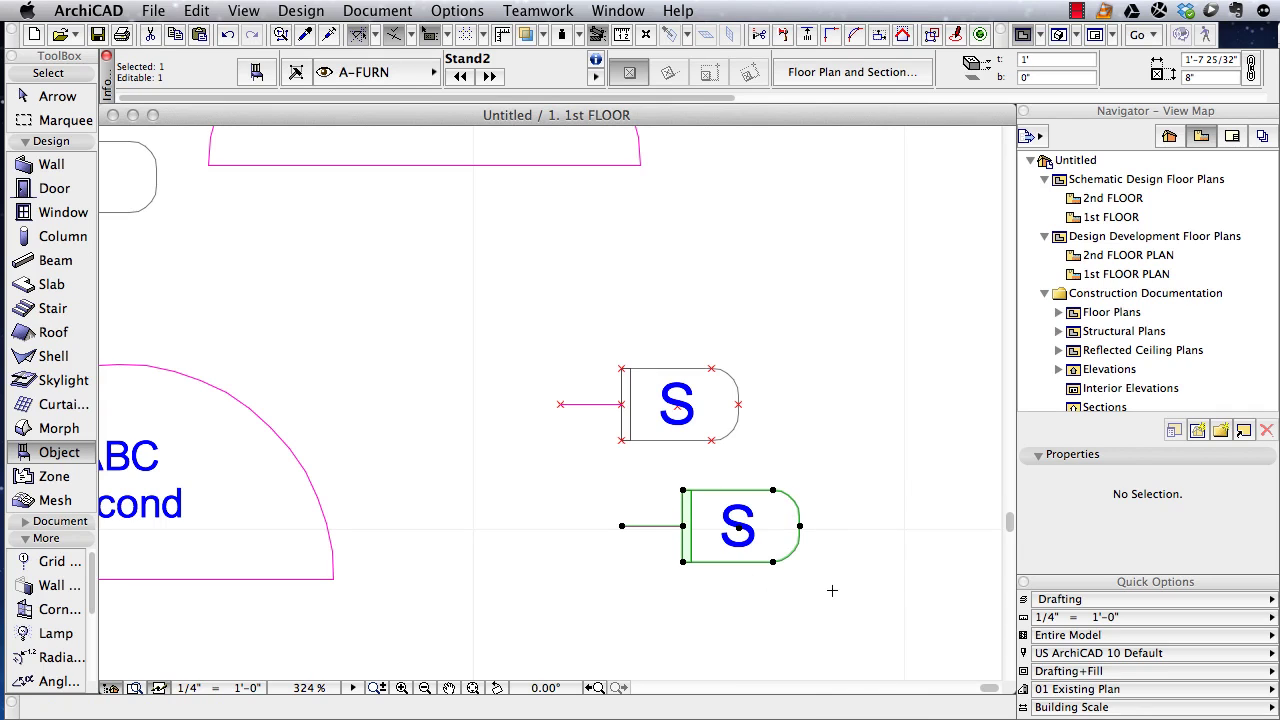
click(256, 72)
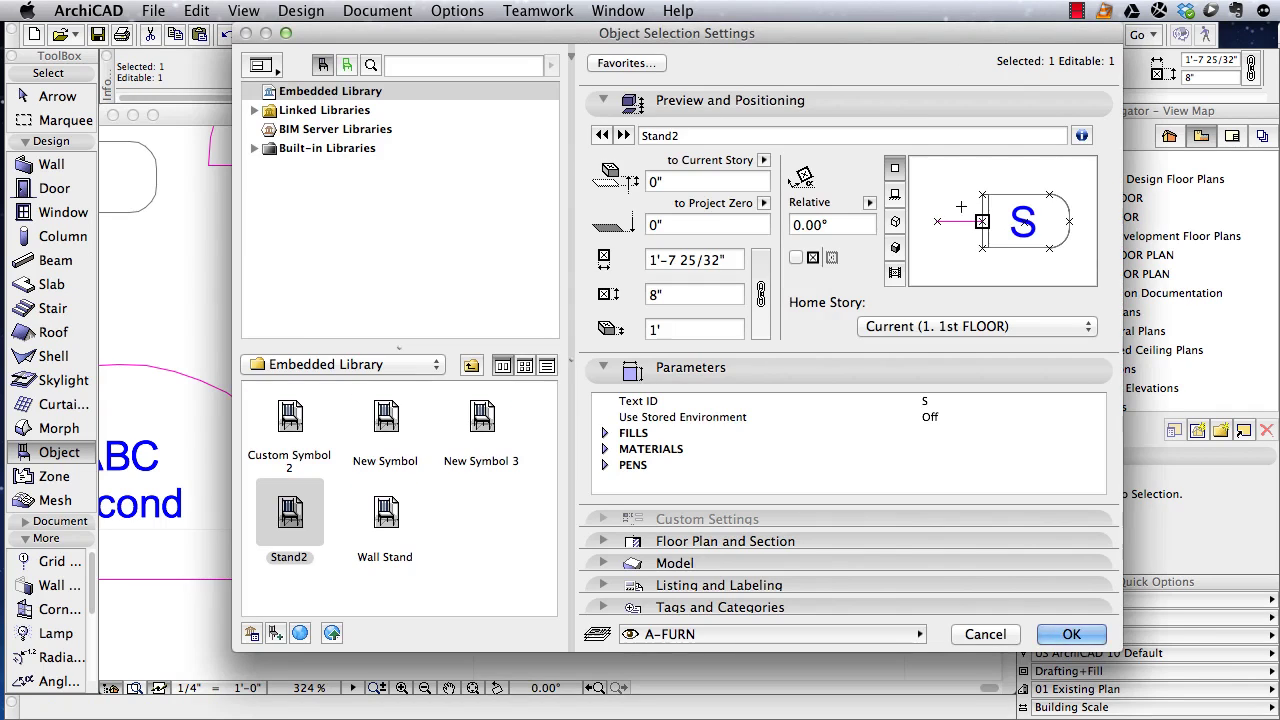
click(928, 401)
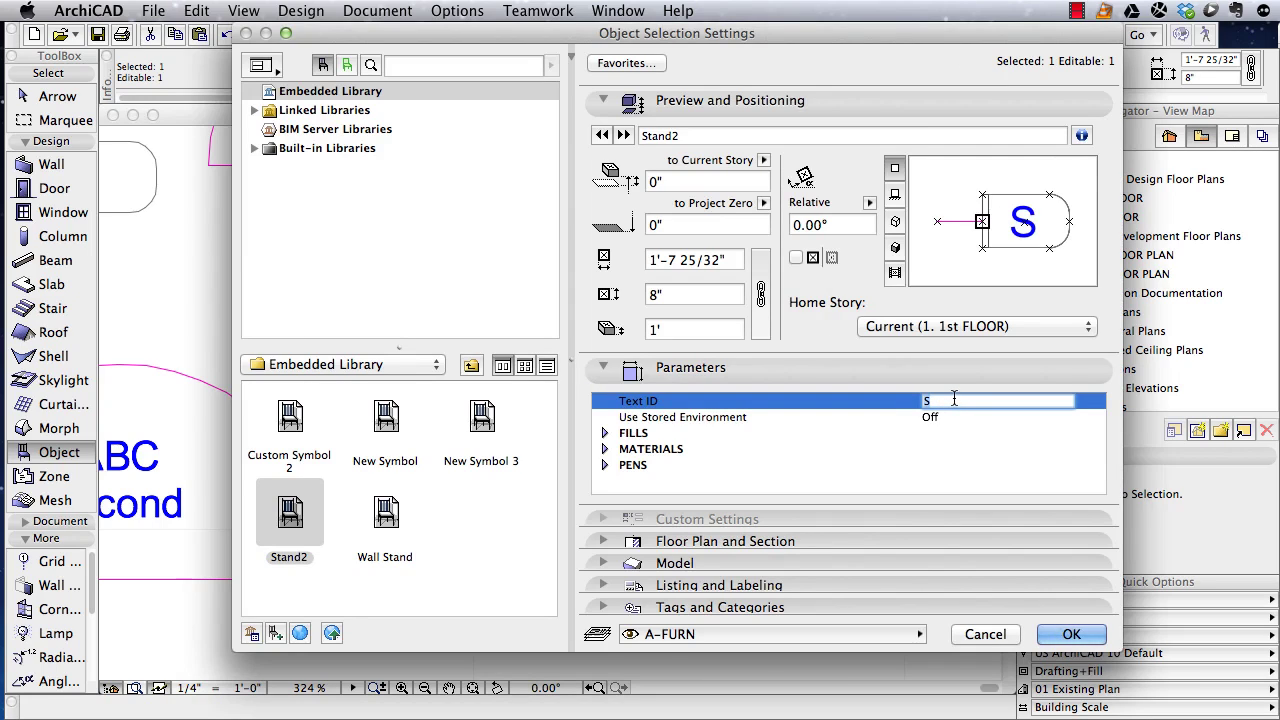
text(X)
click(1071, 634)
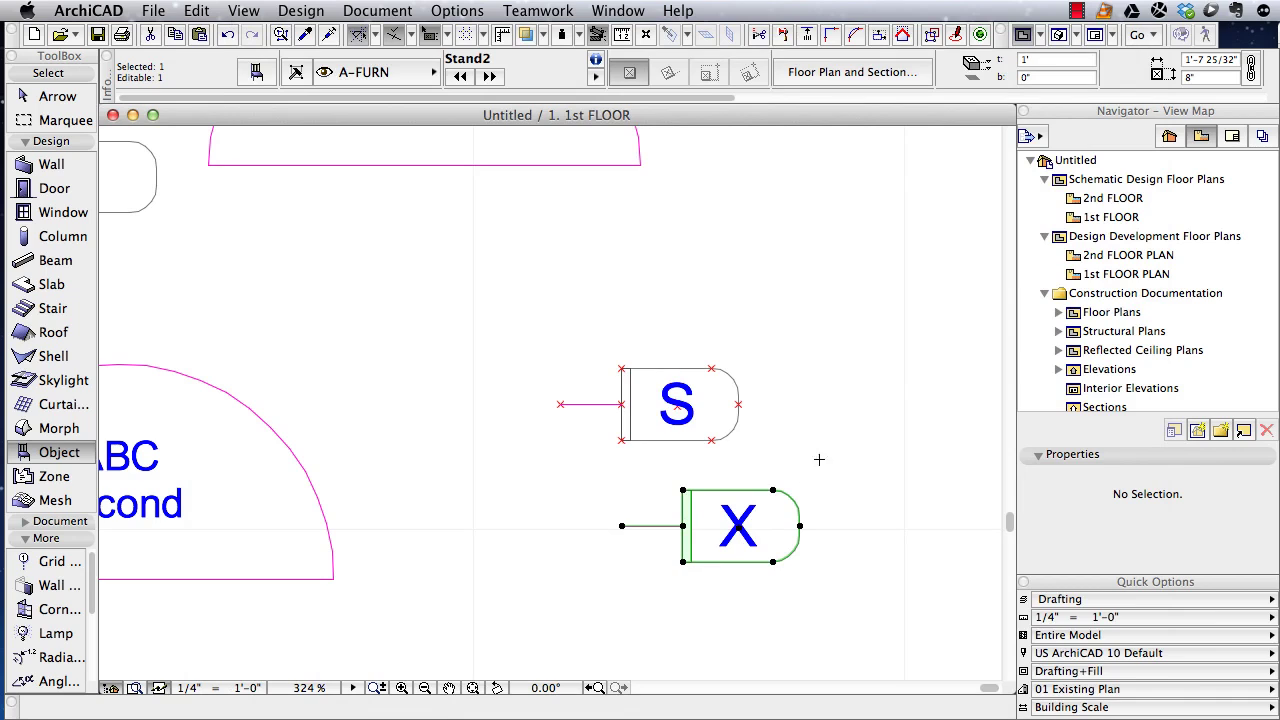
Accept Stand2's default settings and place a second copy, labelled S, below right of the X copy
key(Escape)
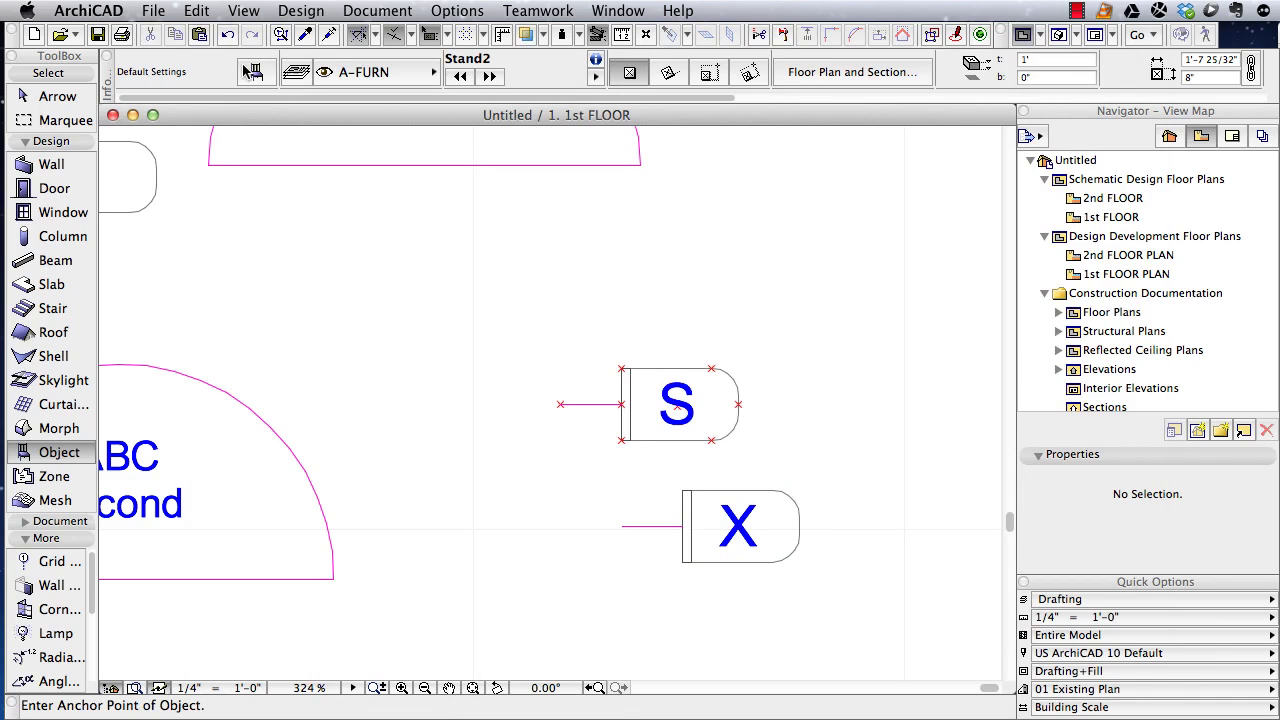
click(252, 72)
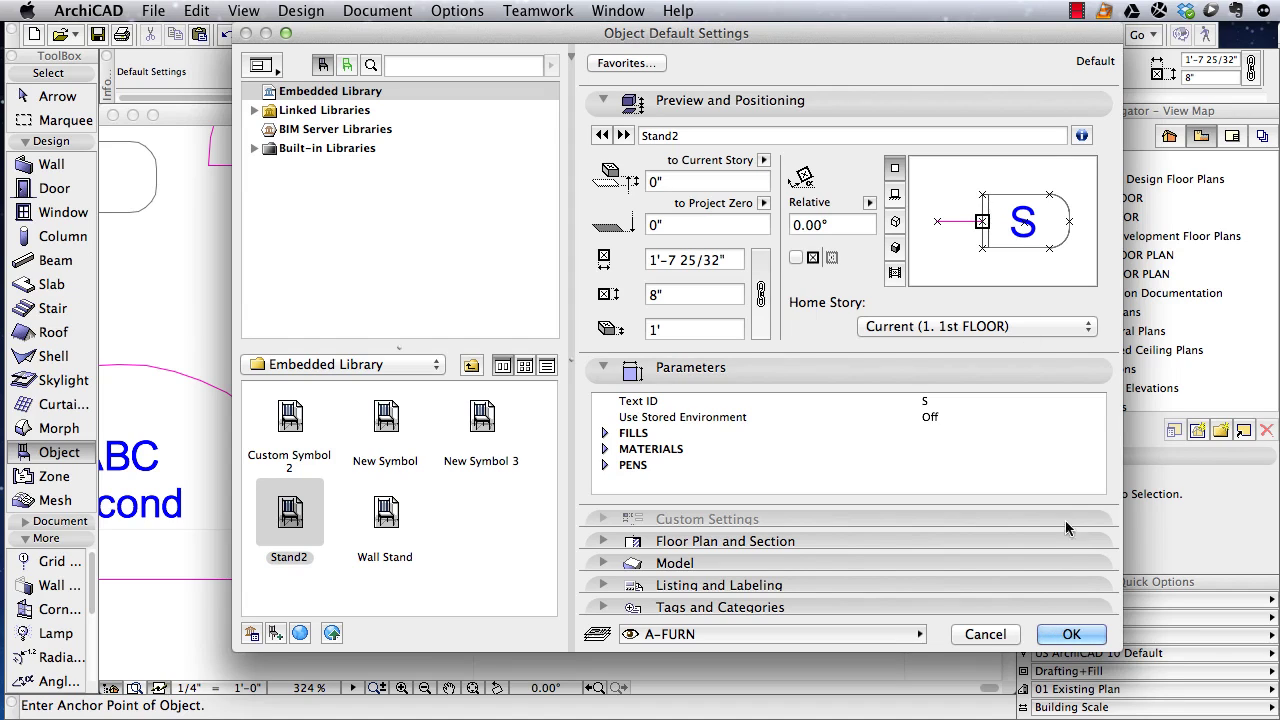
click(1067, 634)
click(866, 604)
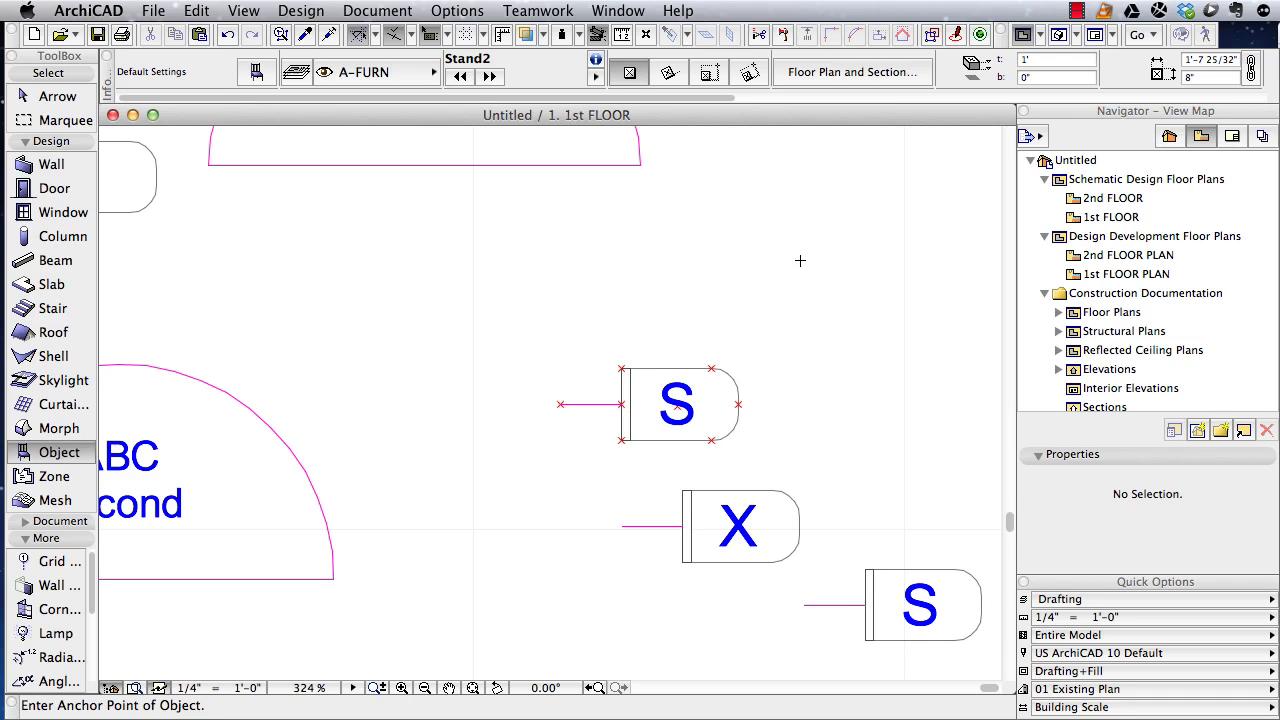
scroll(800, 260, down, 5)
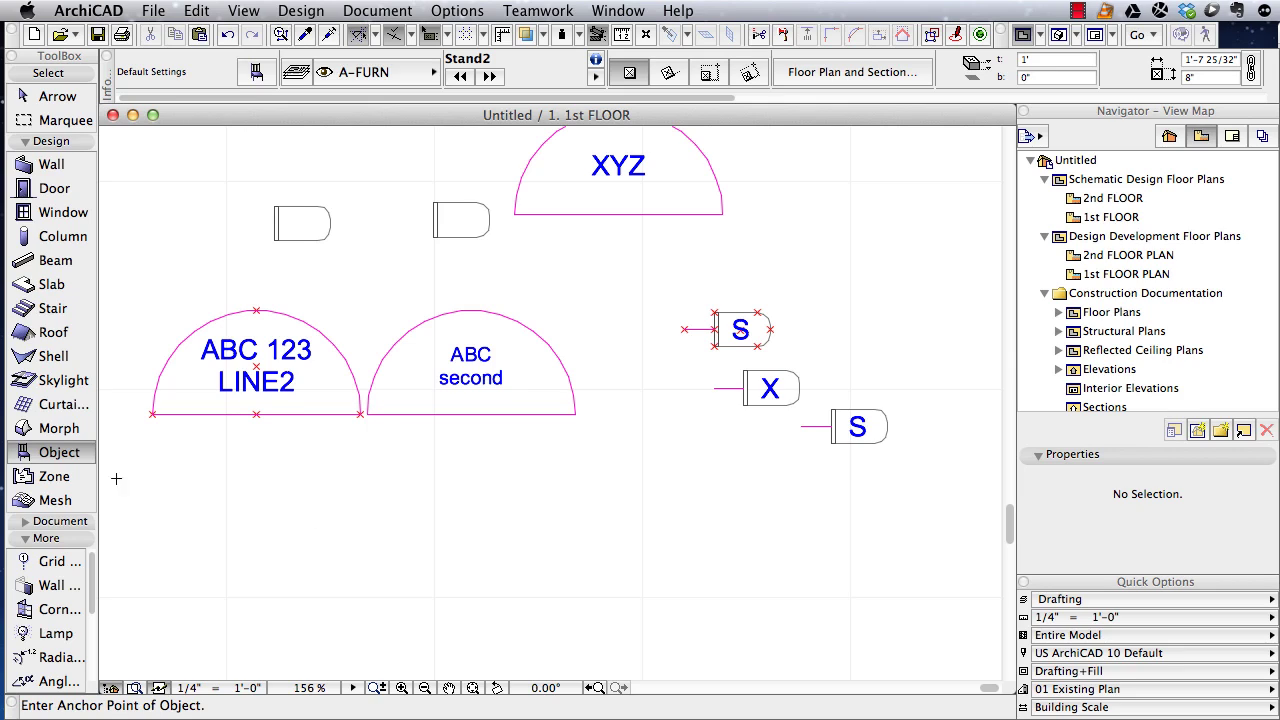
Search the object library for 'diffuser', choose Air Diffuser 16, and preview it in 3D and plan
click(25, 460)
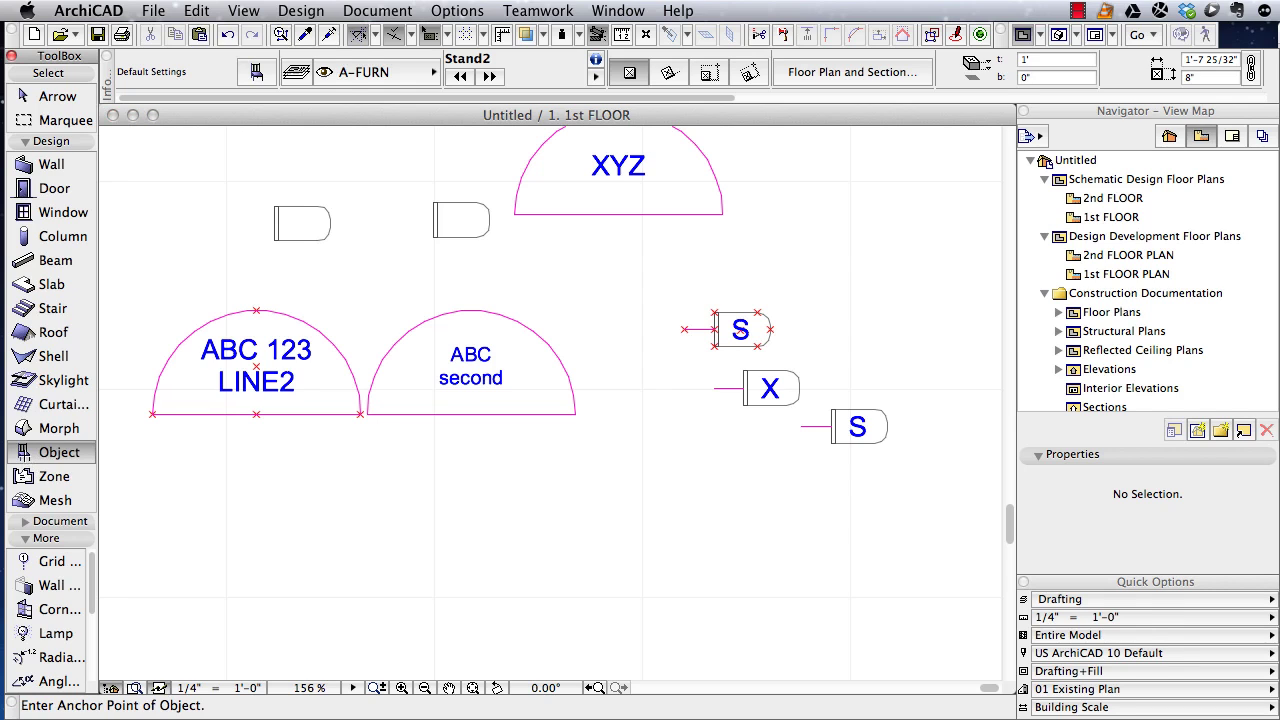
double_click(26, 456)
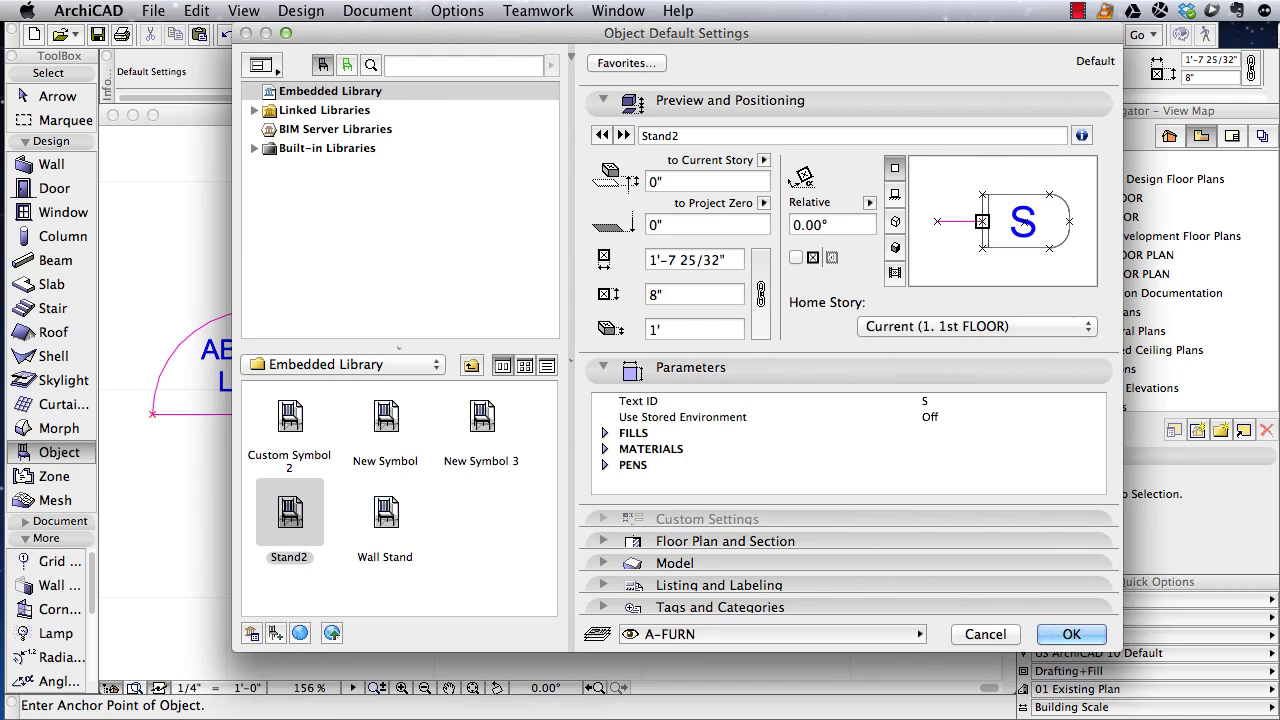
click(426, 66)
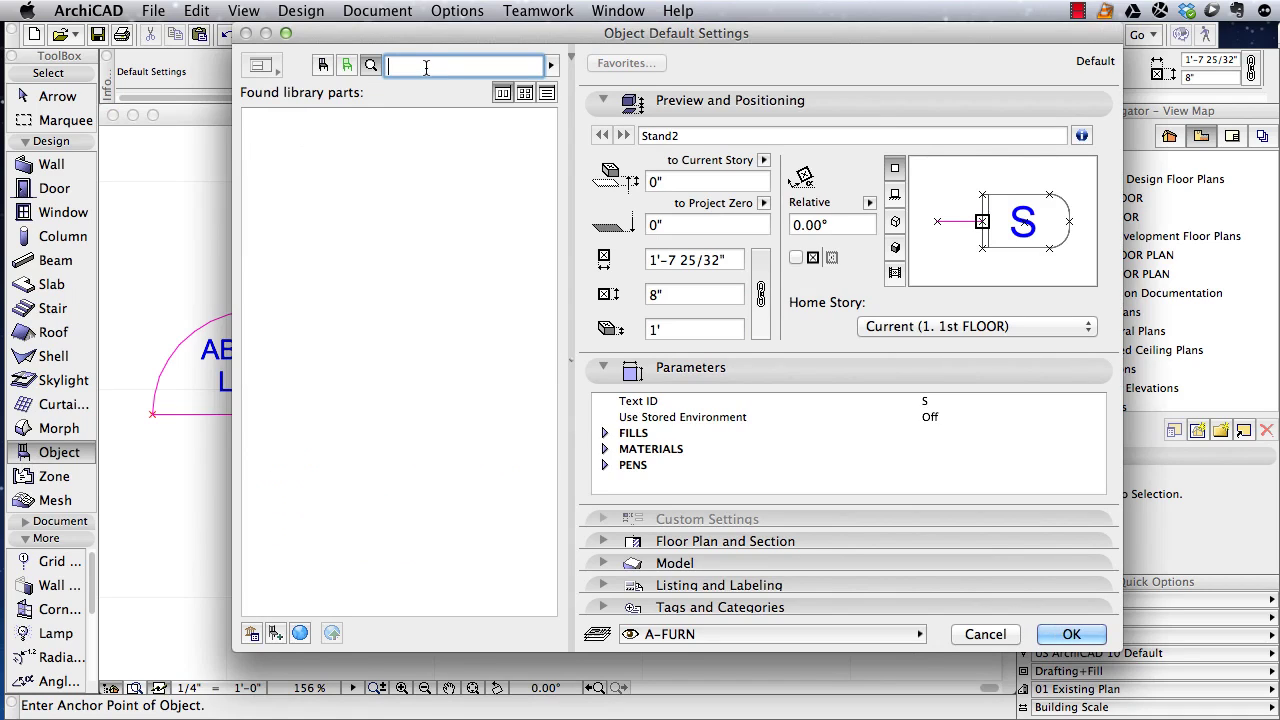
text(diffuser)
key(Return)
click(313, 168)
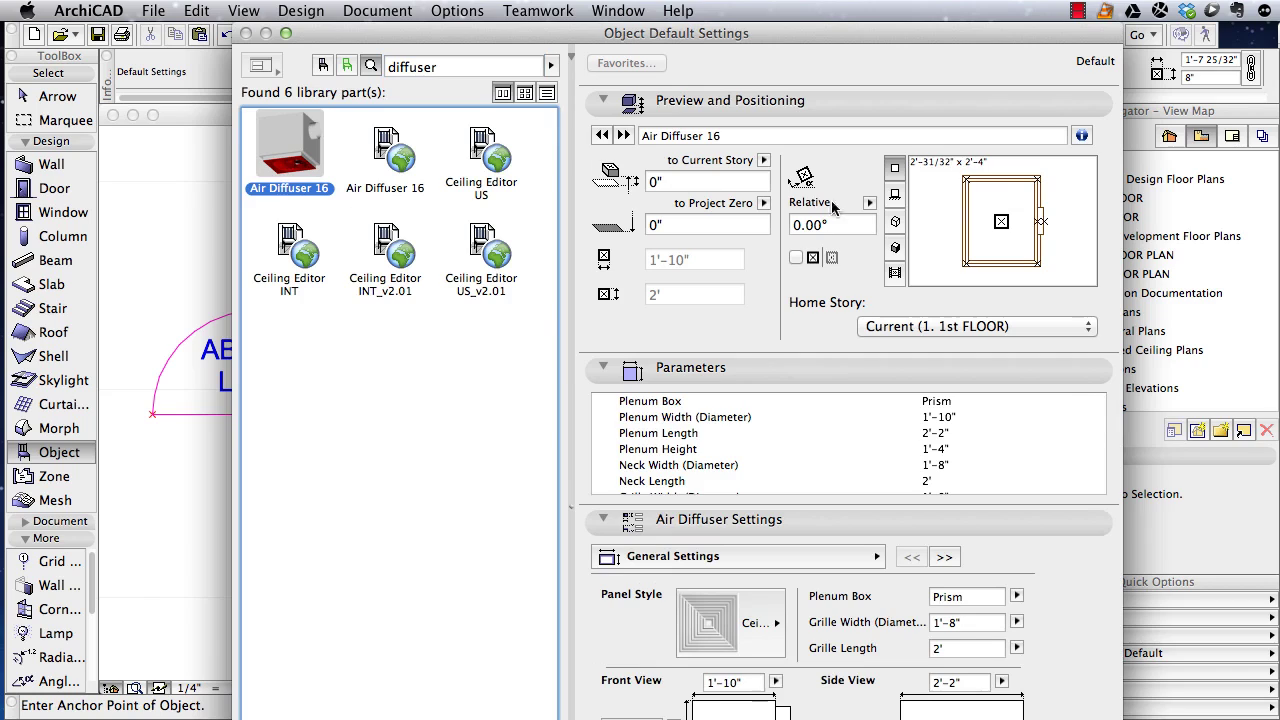
click(895, 247)
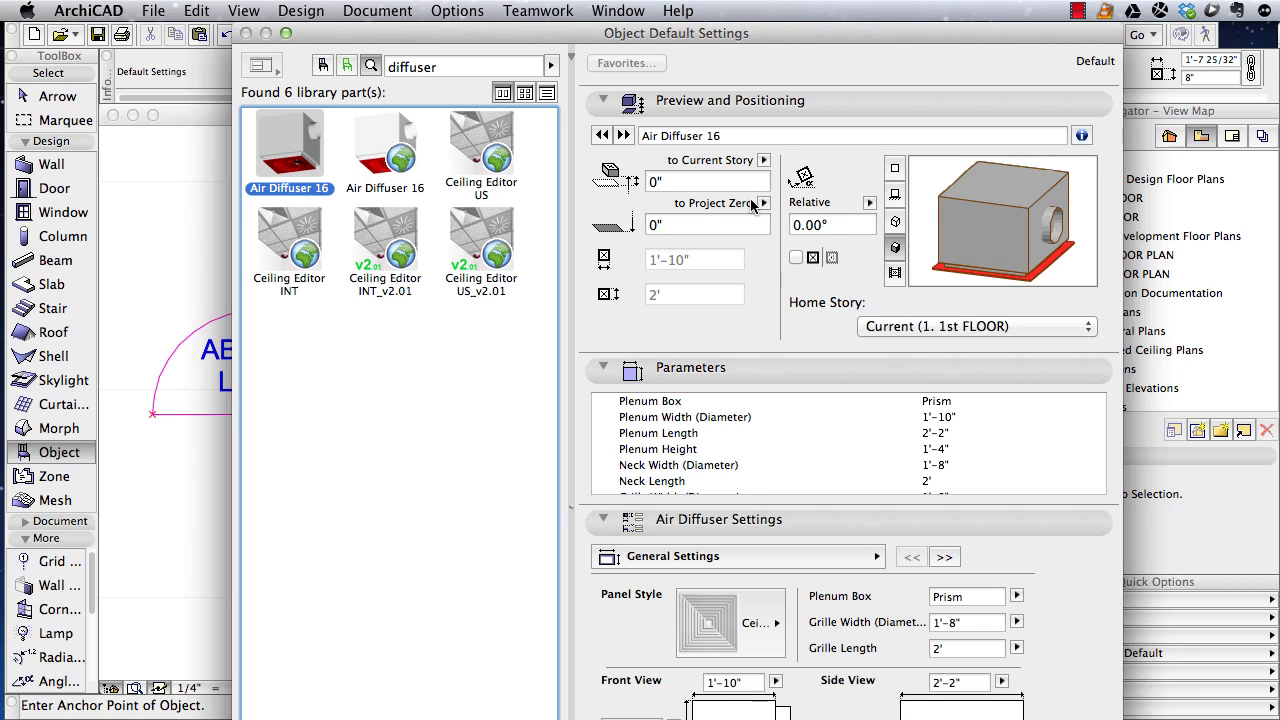
click(894, 168)
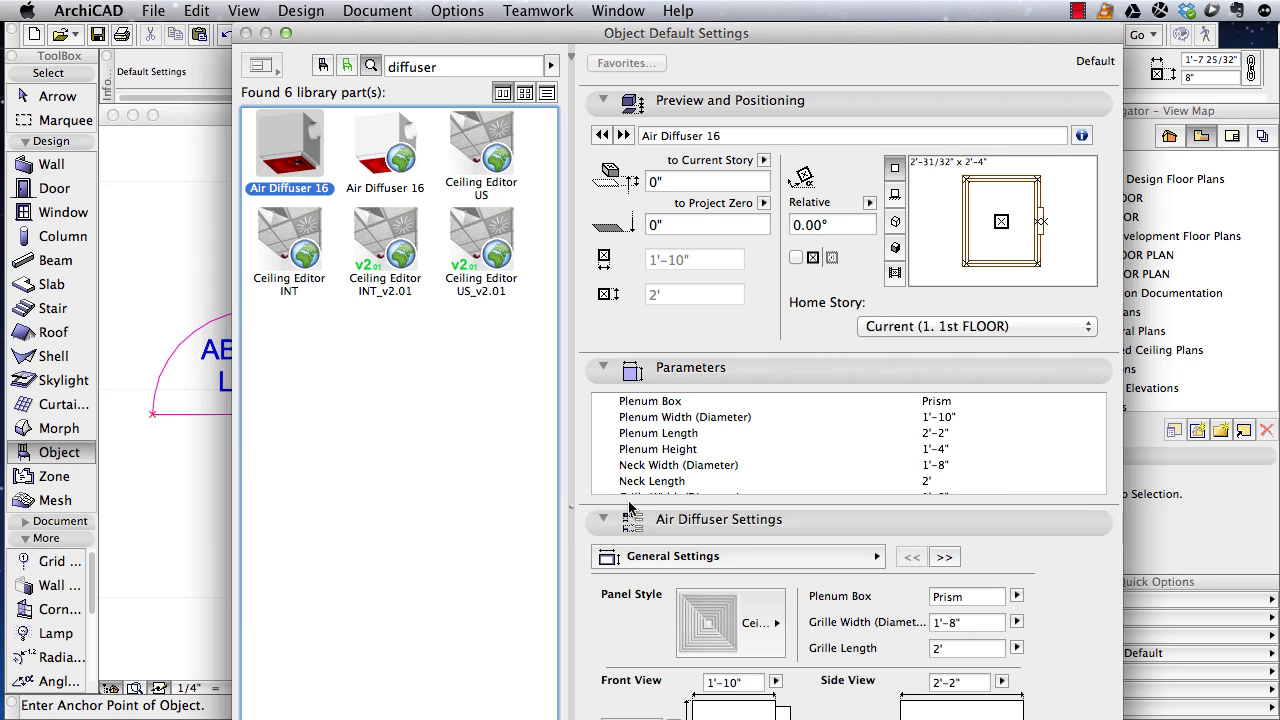
Under Appearance, try 3D Detail Level Simple, return it to Detailed, and collapse the settings sections
click(605, 367)
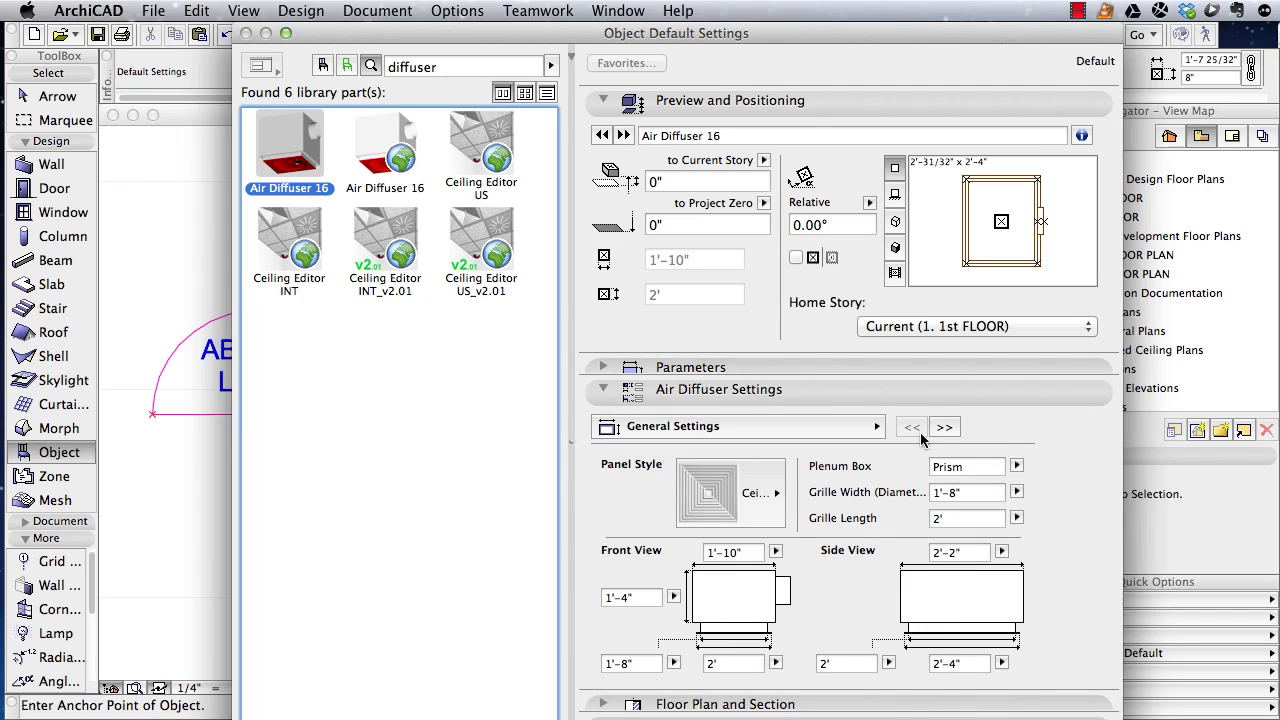
click(945, 427)
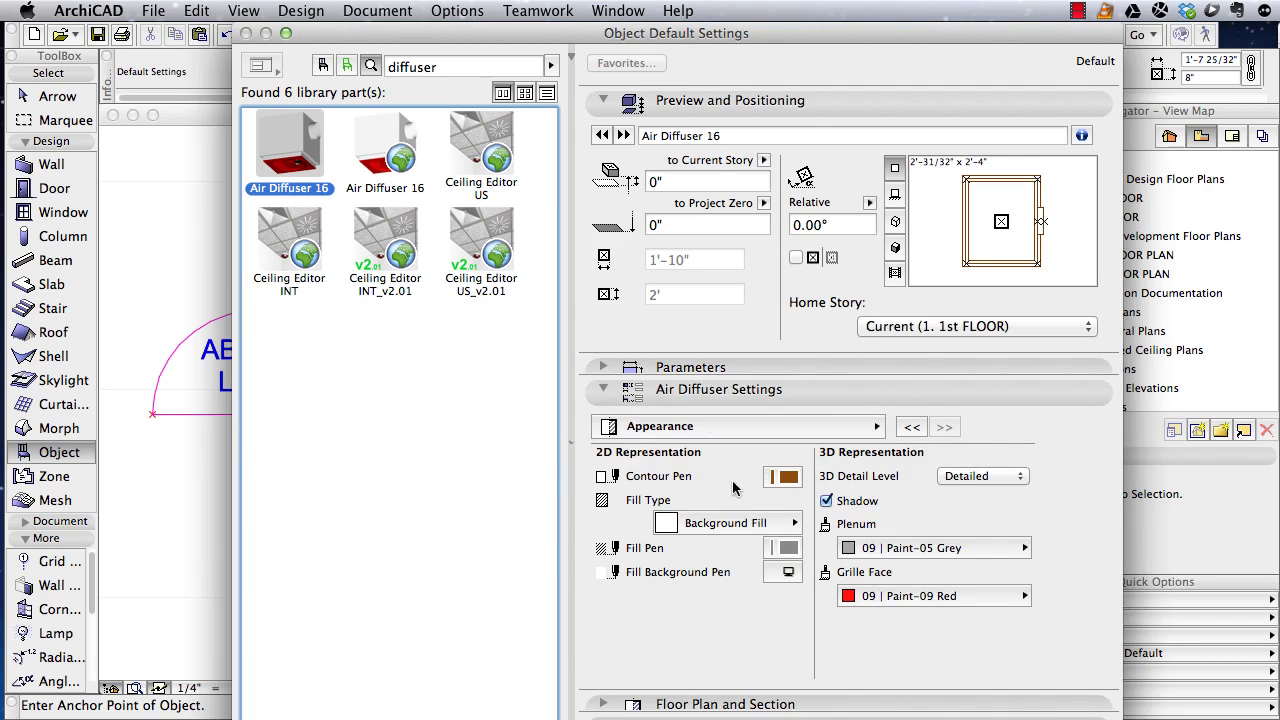
click(985, 479)
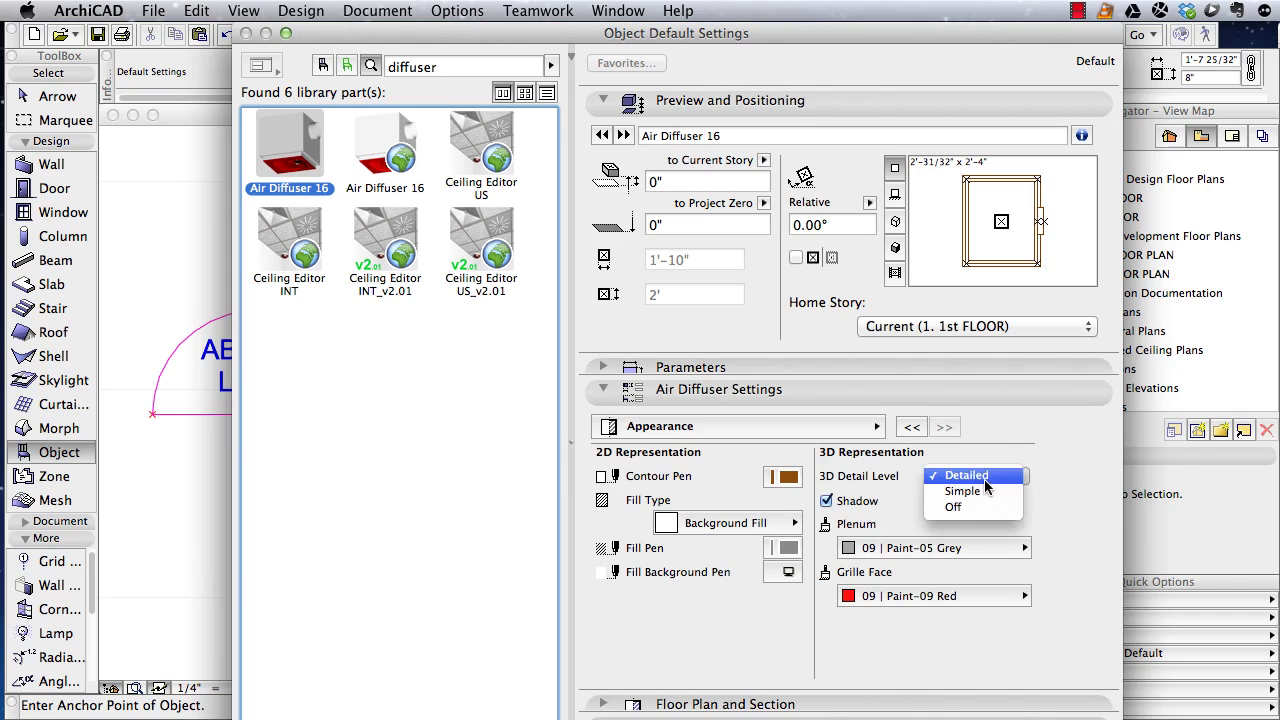
click(1052, 456)
click(895, 247)
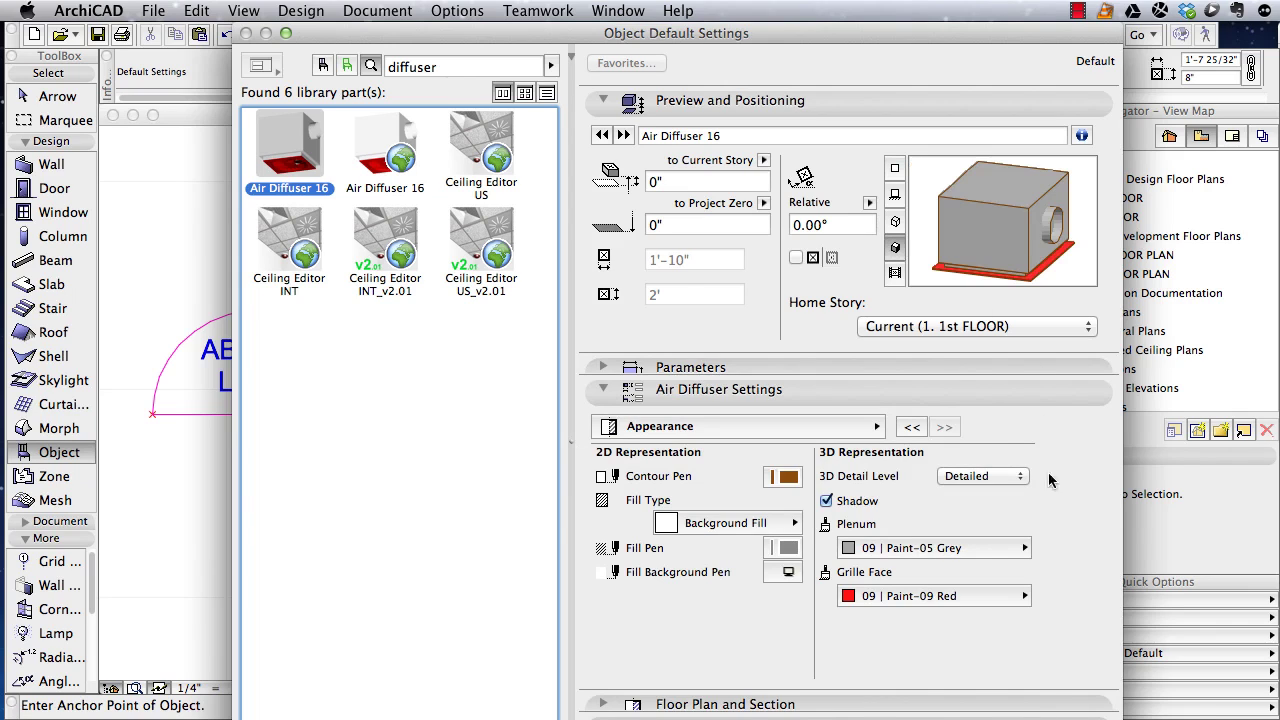
click(1012, 477)
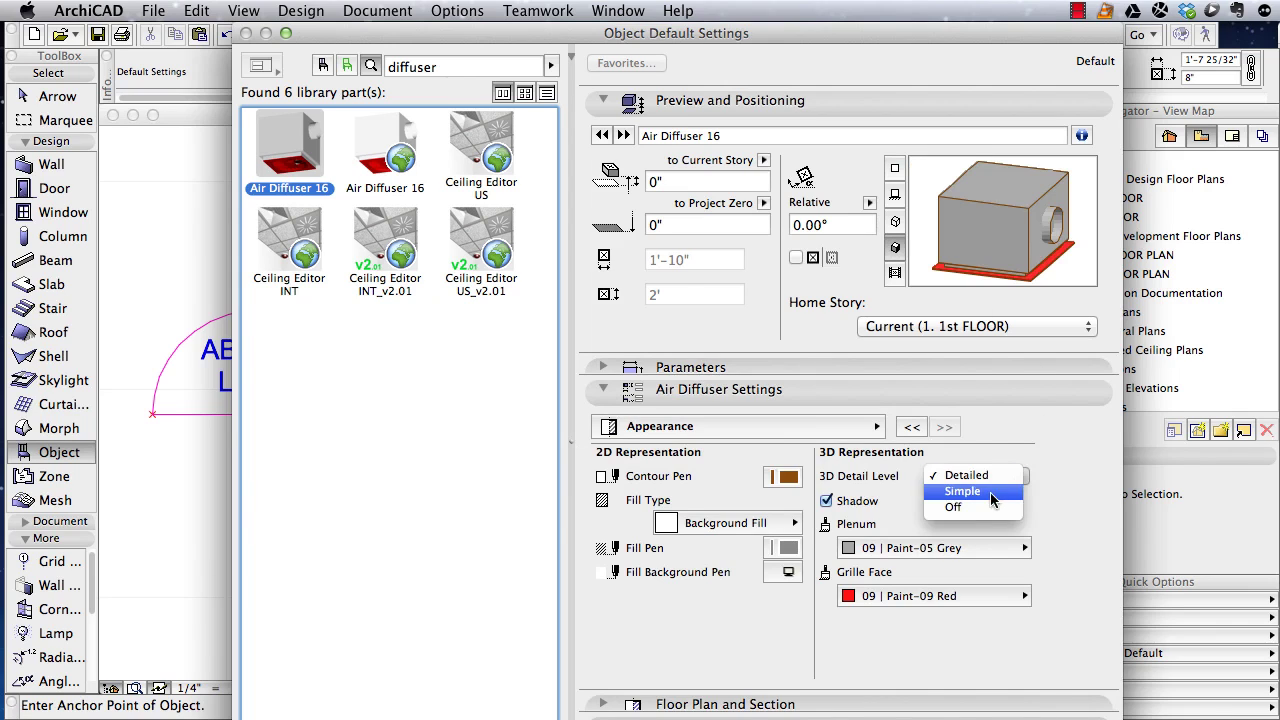
click(994, 494)
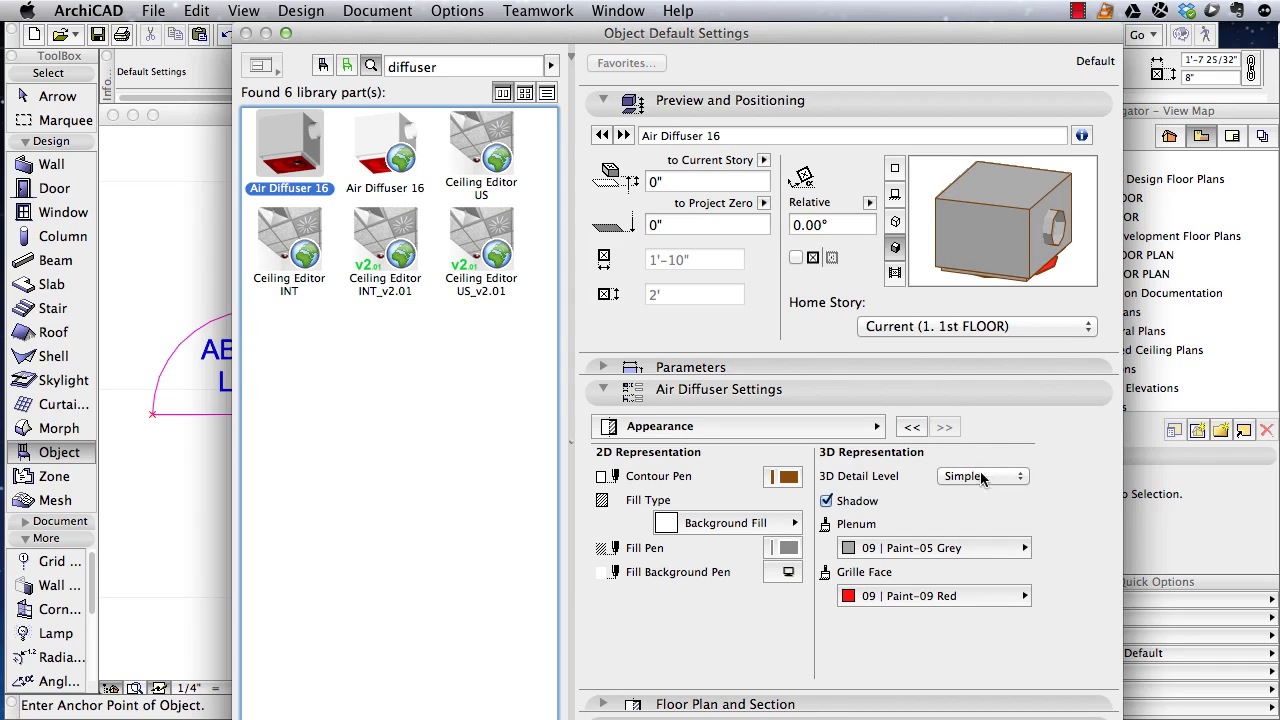
click(984, 477)
click(984, 459)
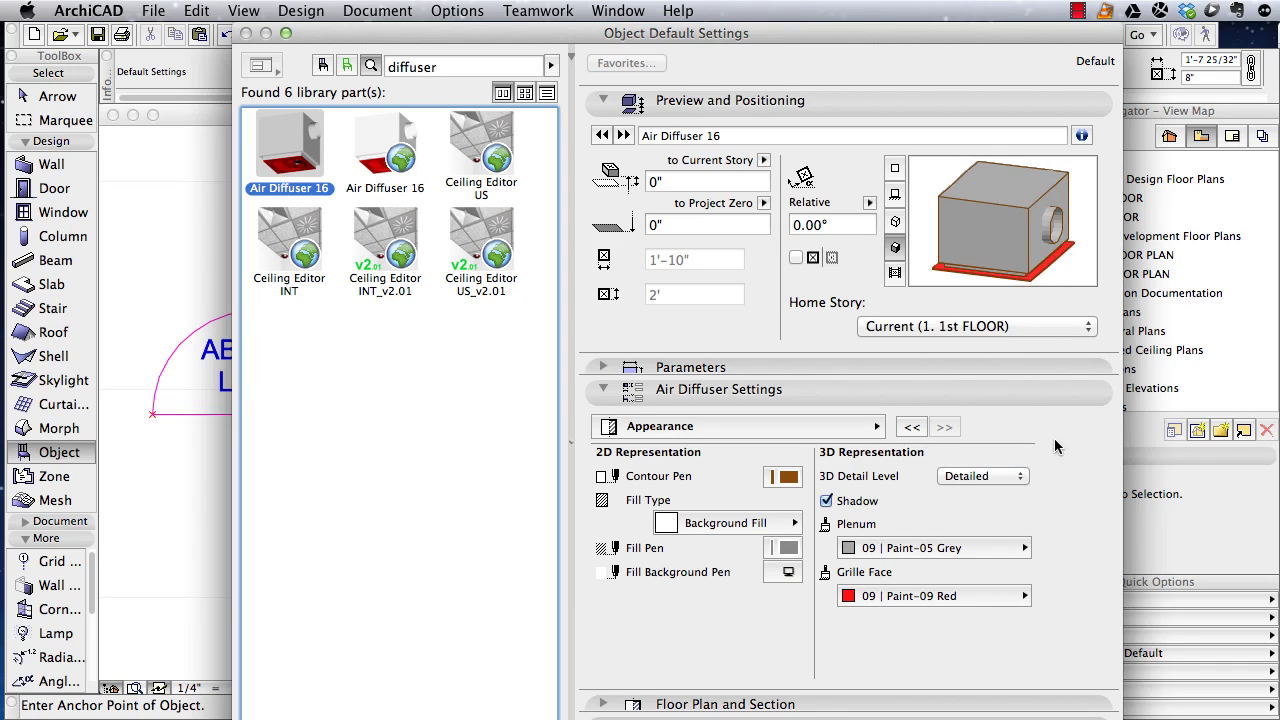
click(796, 427)
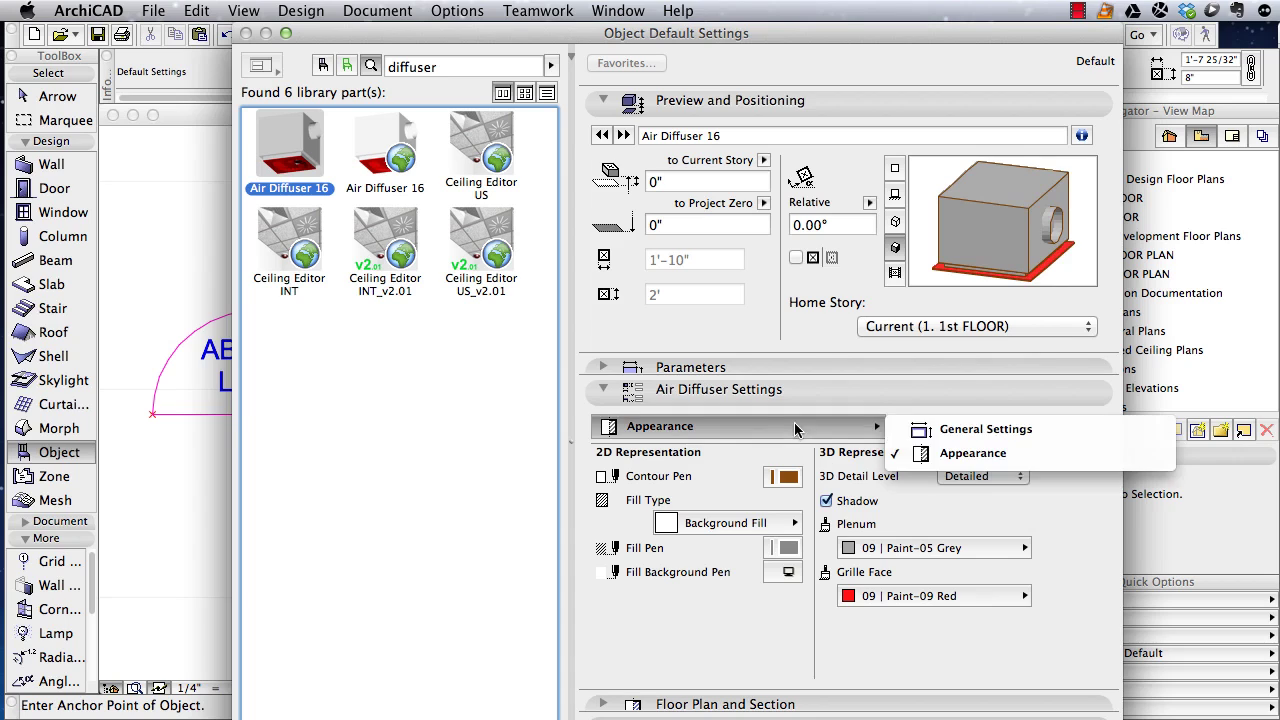
click(916, 430)
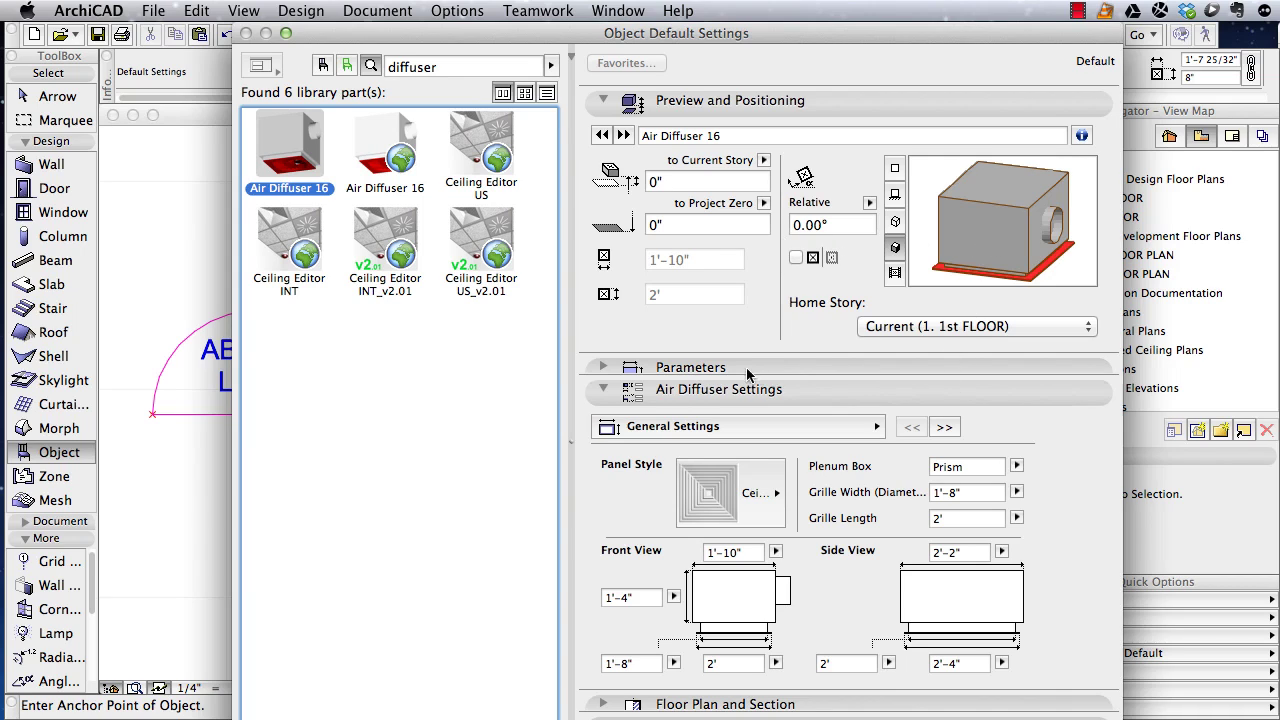
click(604, 390)
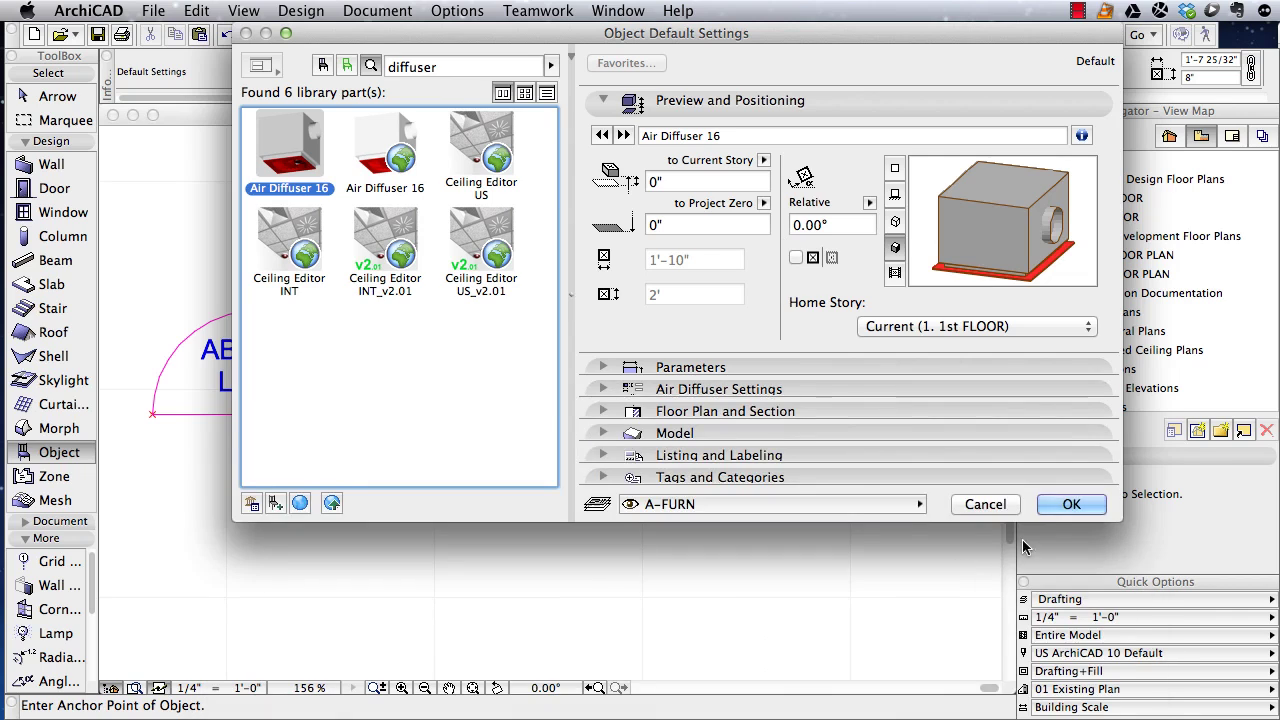
Place the Air Diffuser 16 on the floor plan and write the text AC inside it
click(1068, 505)
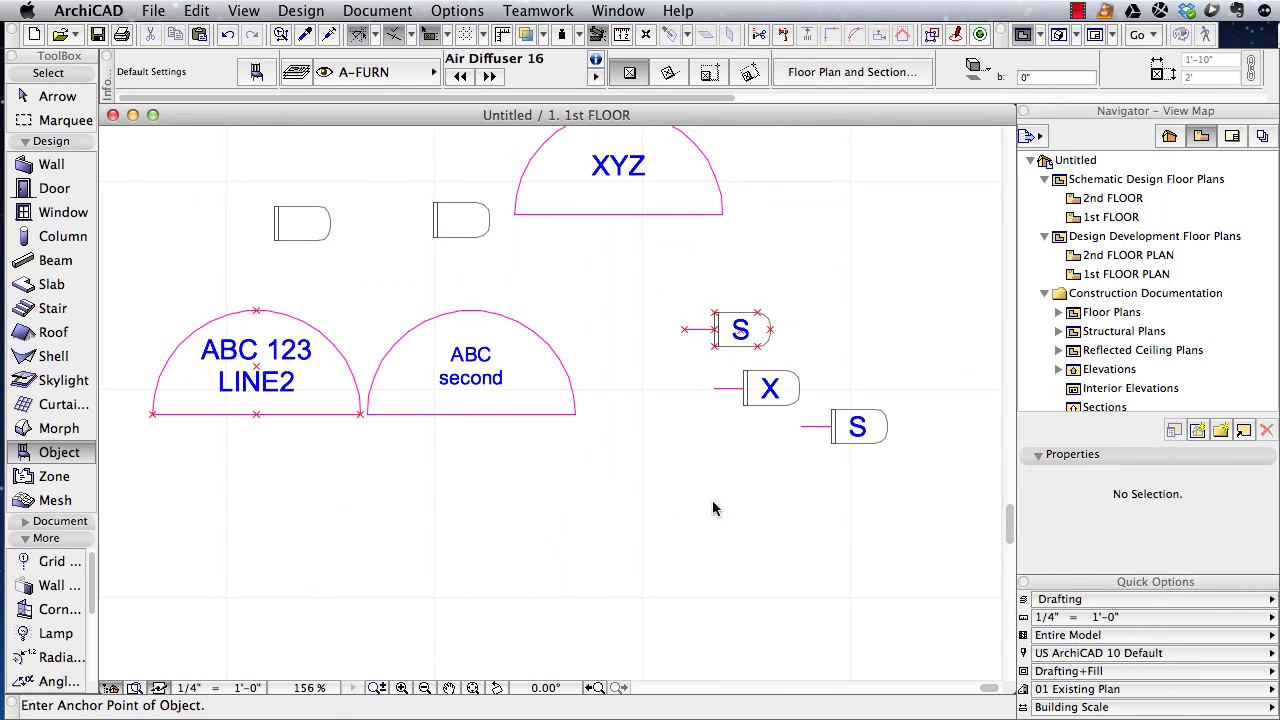
click(570, 576)
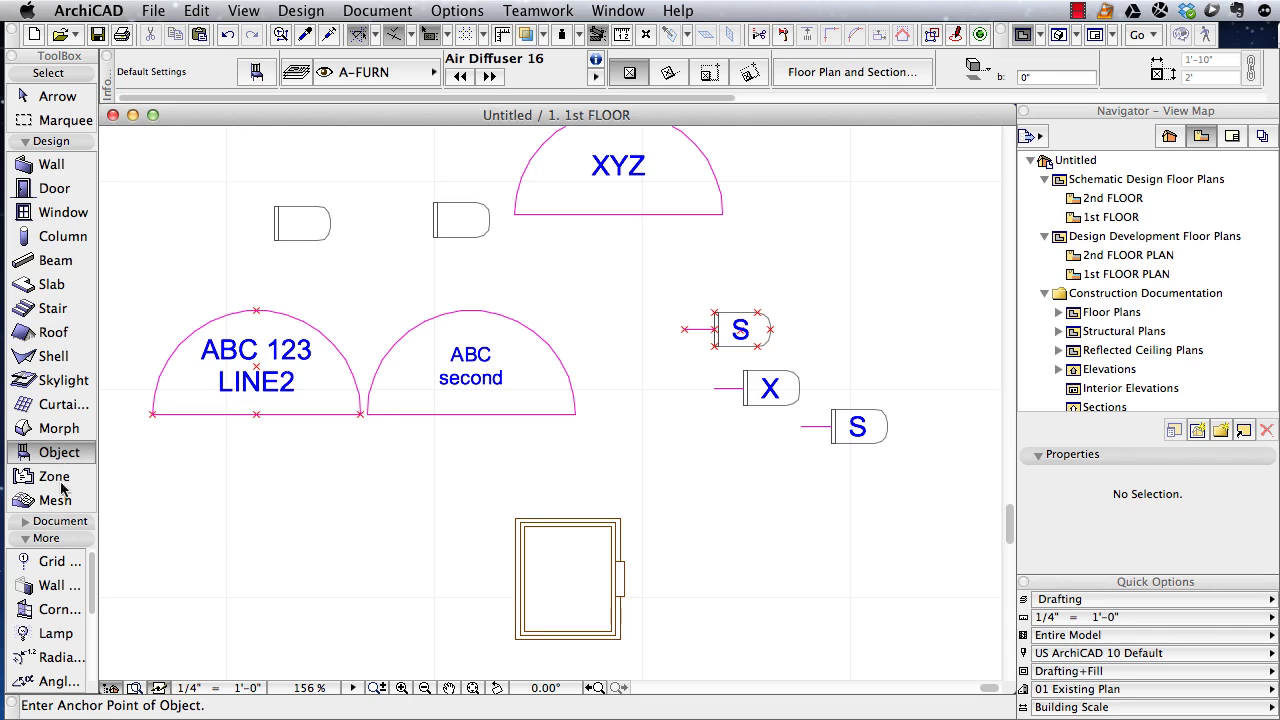
click(31, 522)
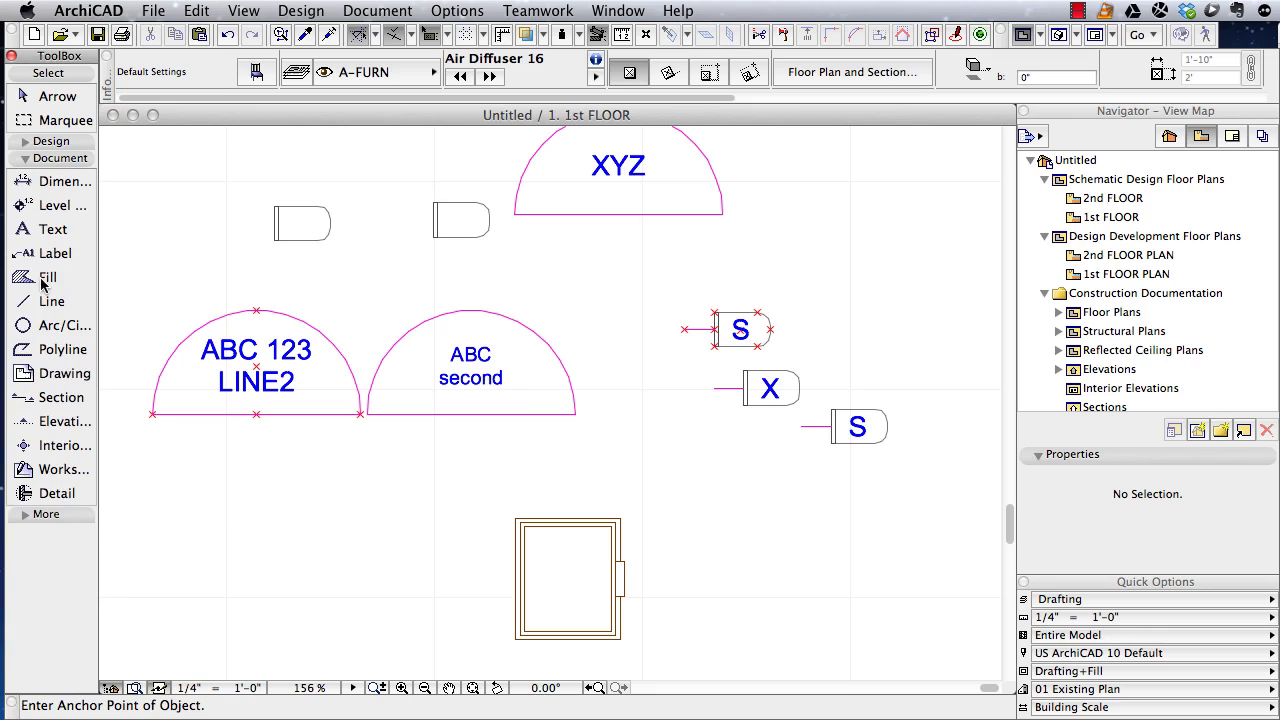
click(55, 231)
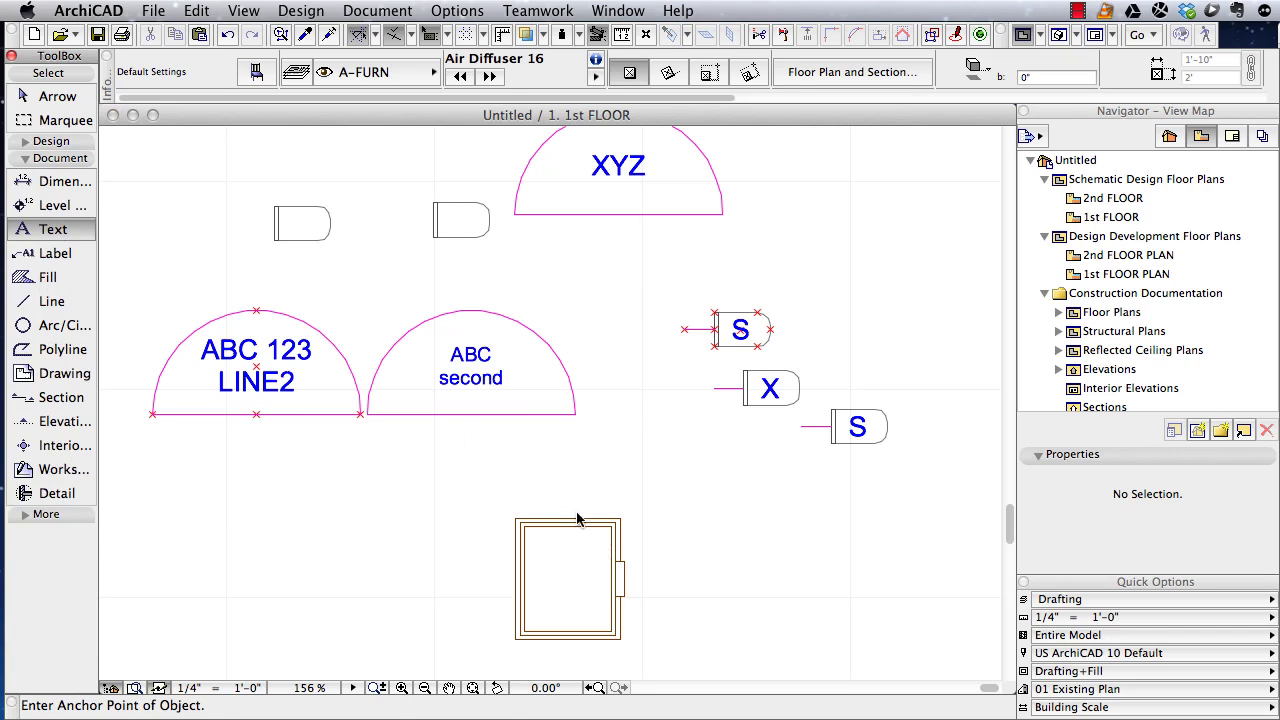
click(569, 577)
click(568, 587)
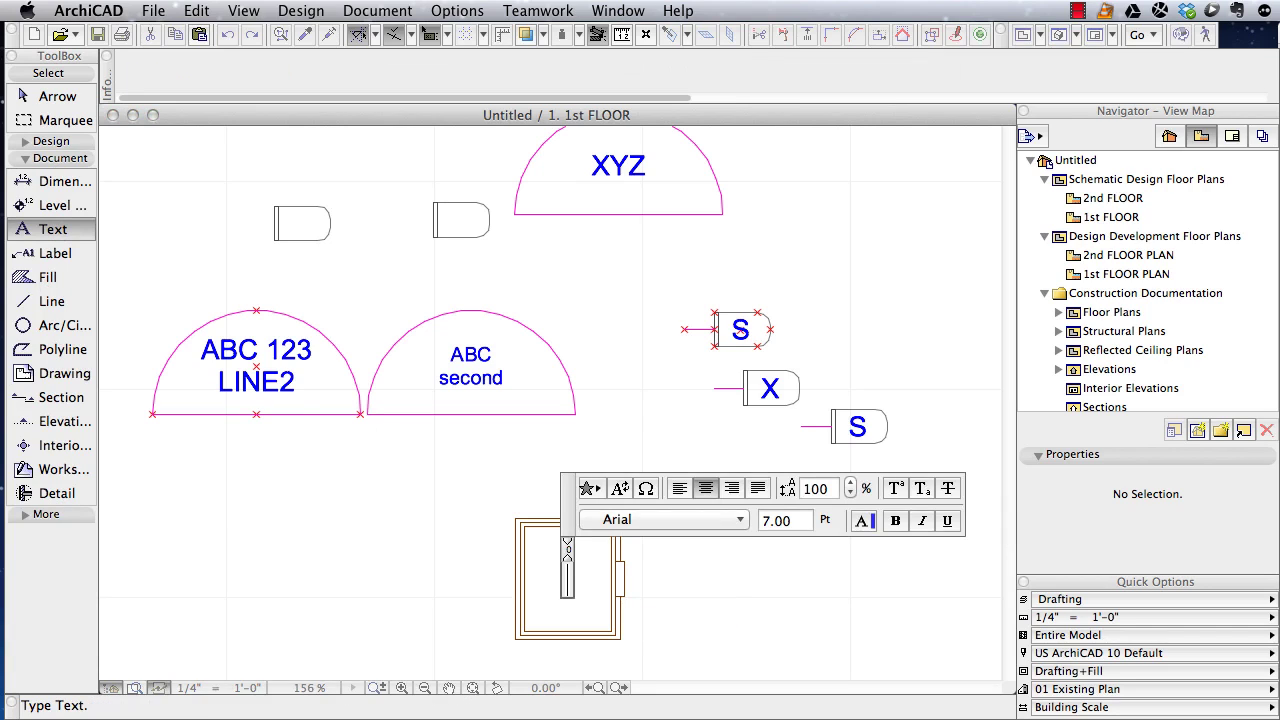
text(C)
click(712, 634)
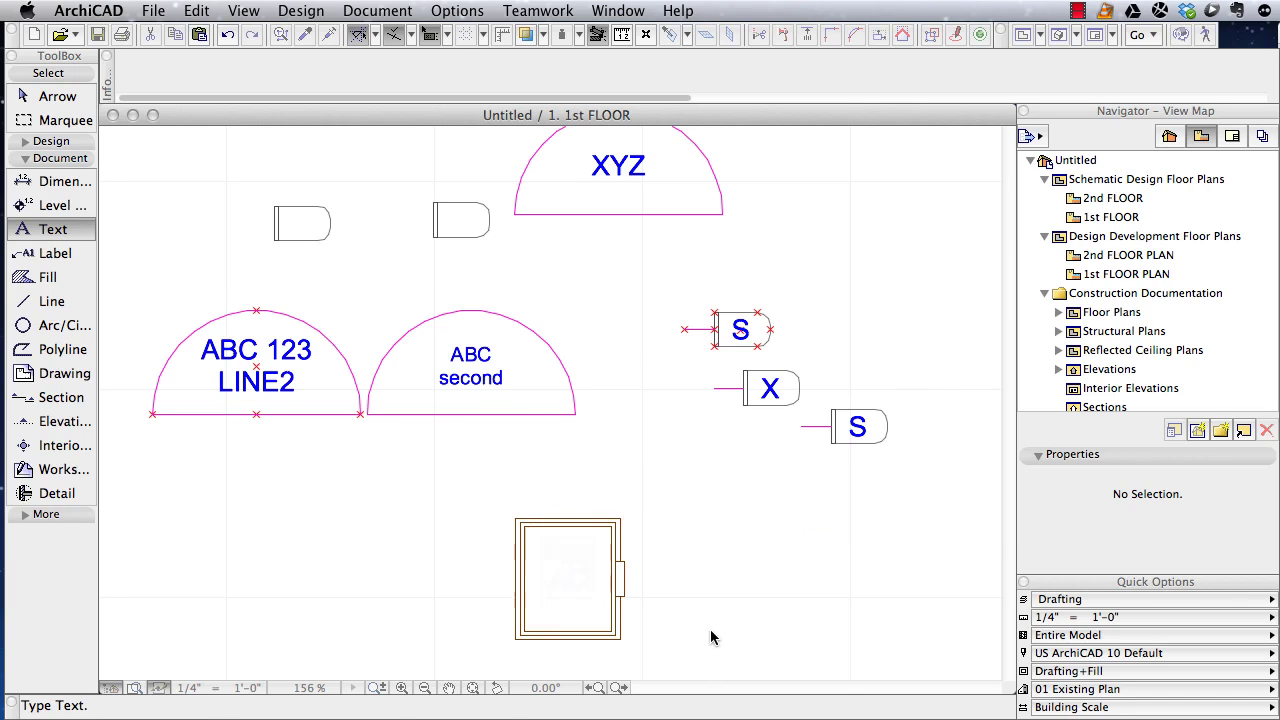
Marquee-select the diffuser together with its AC label
click(58, 98)
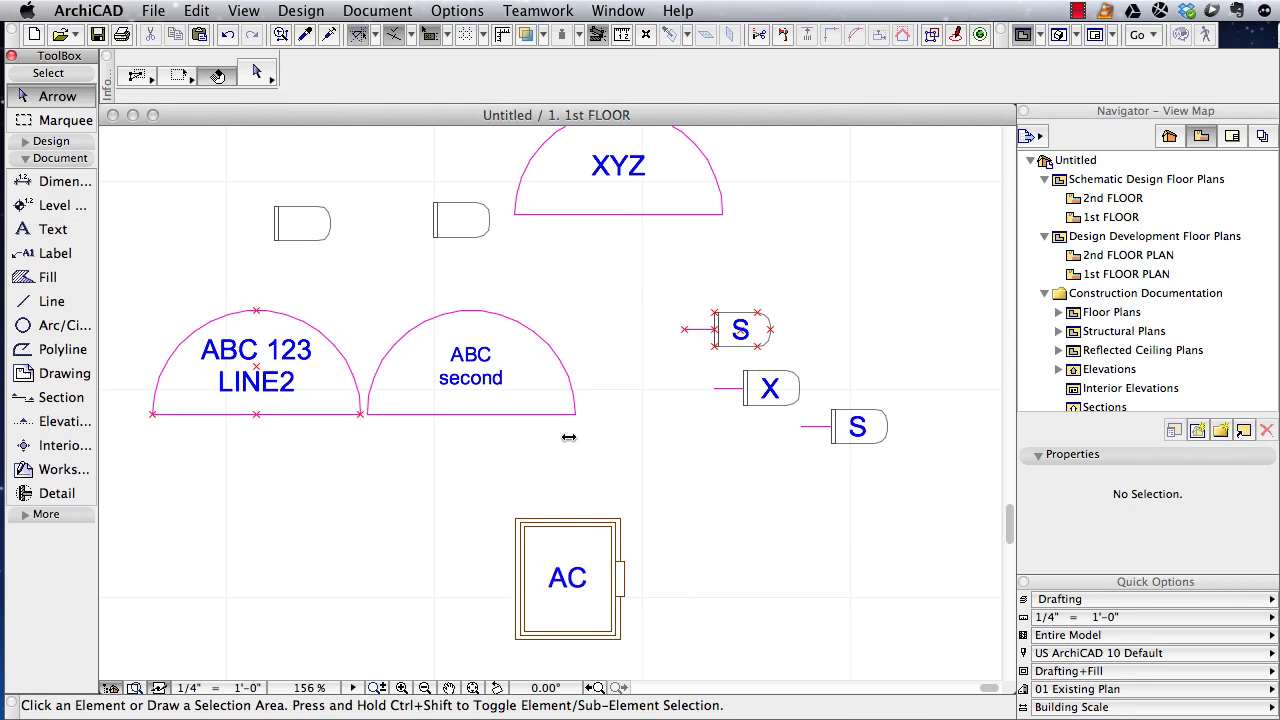
click(492, 486)
click(662, 650)
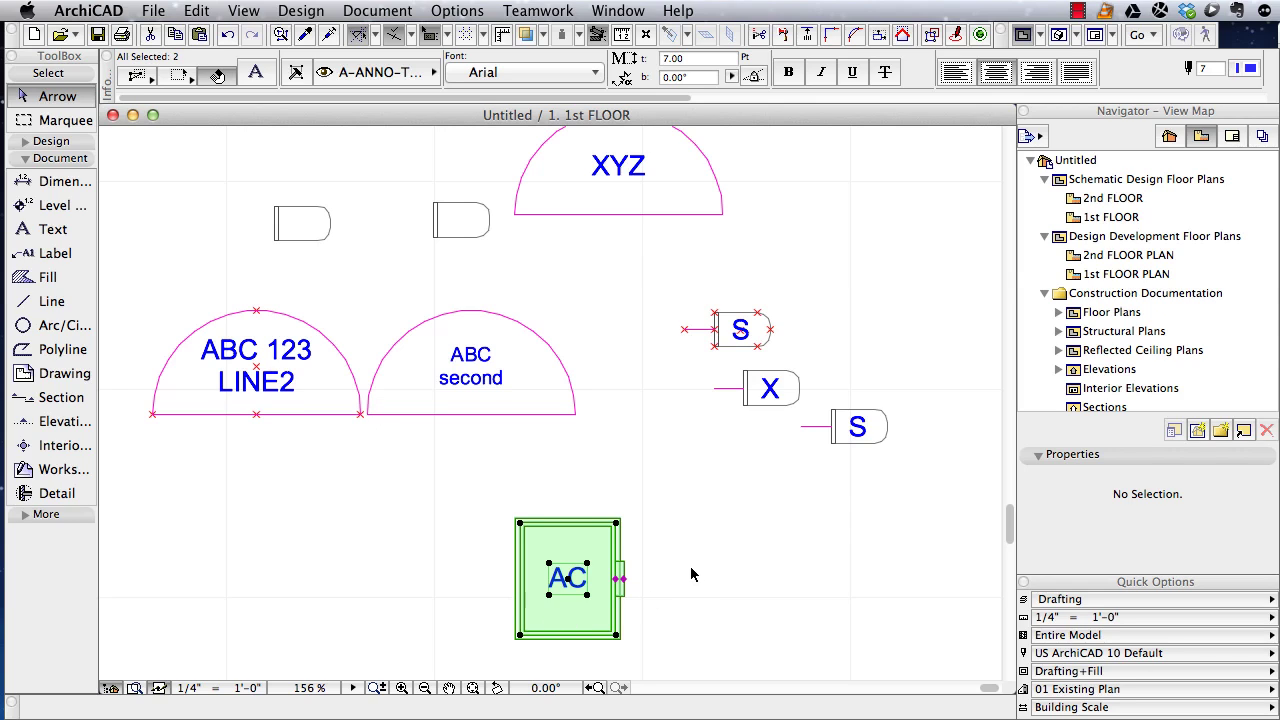
Save the selected diffuser and AC label as the embedded object 'Diffuser with ID', then deselect
click(155, 11)
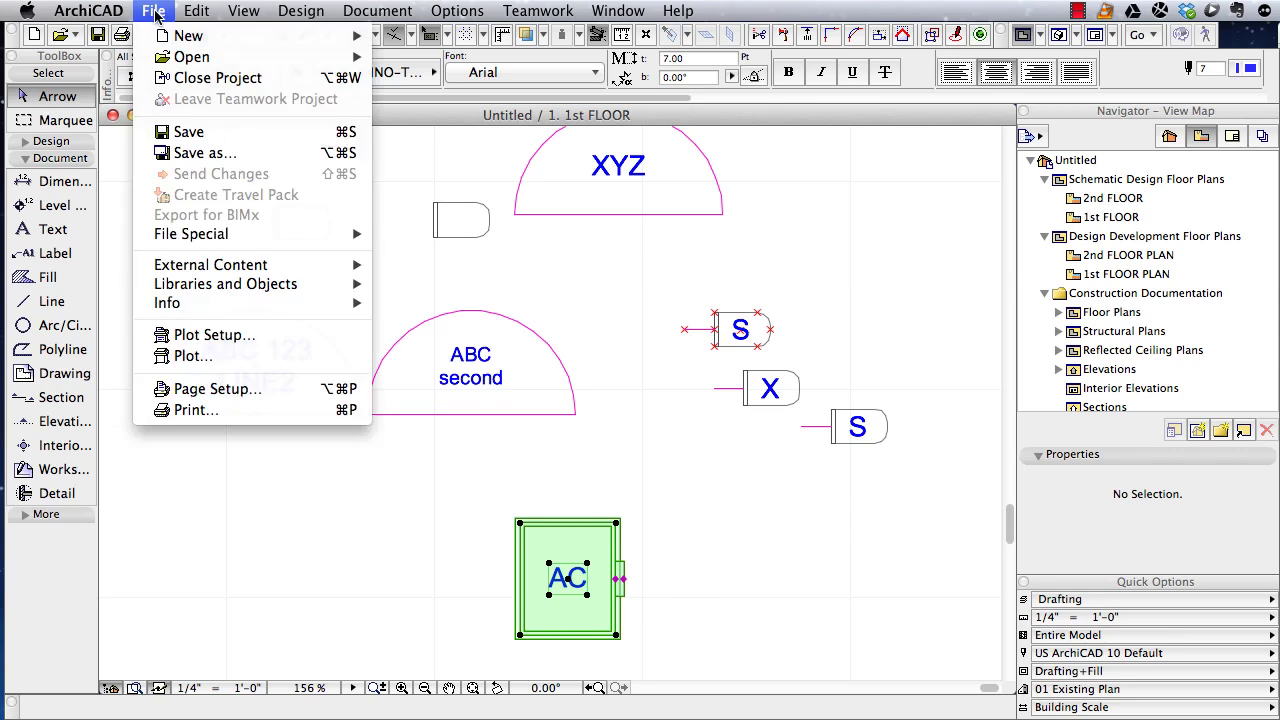
mouse_move(226, 286)
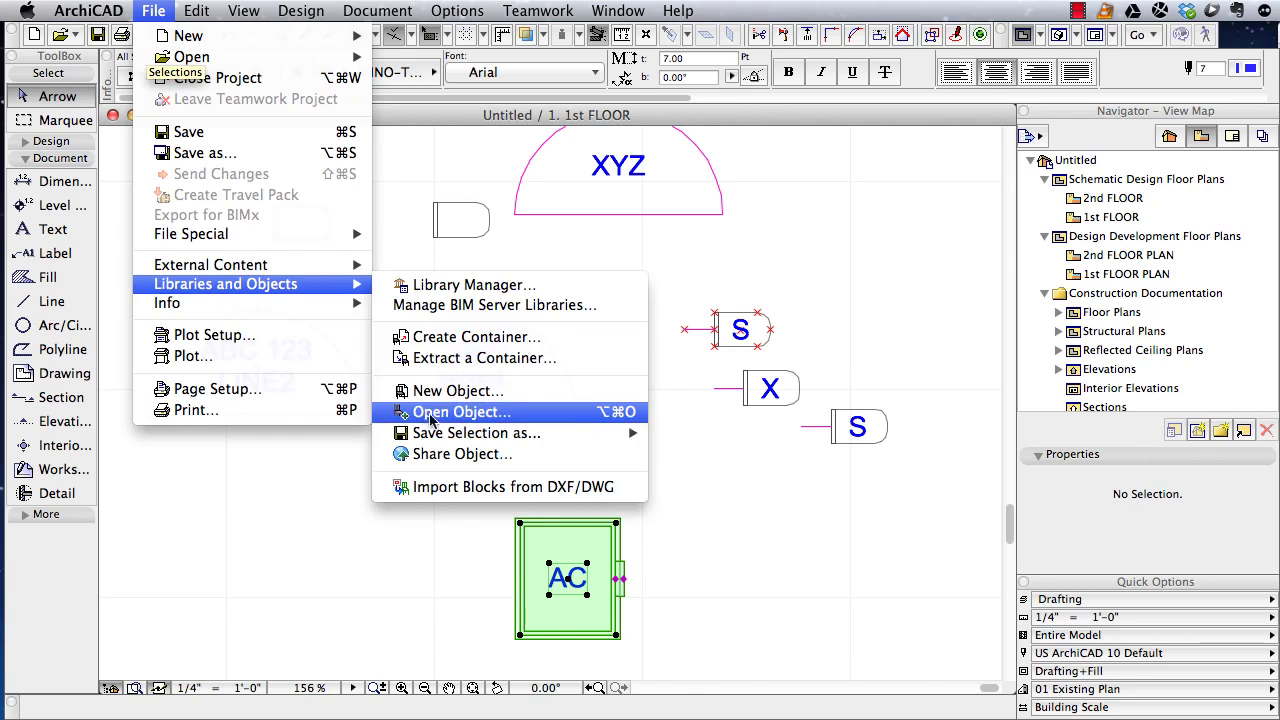
mouse_move(503, 437)
click(702, 433)
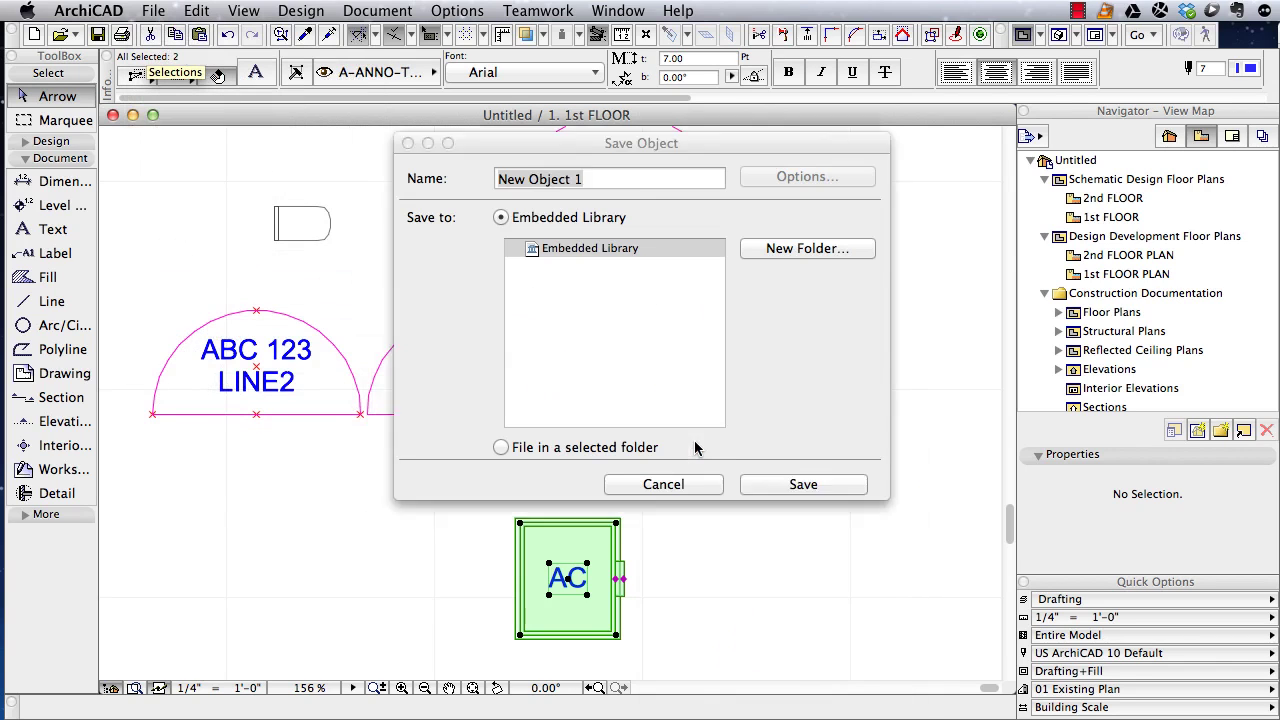
drag(611, 182, 440, 179)
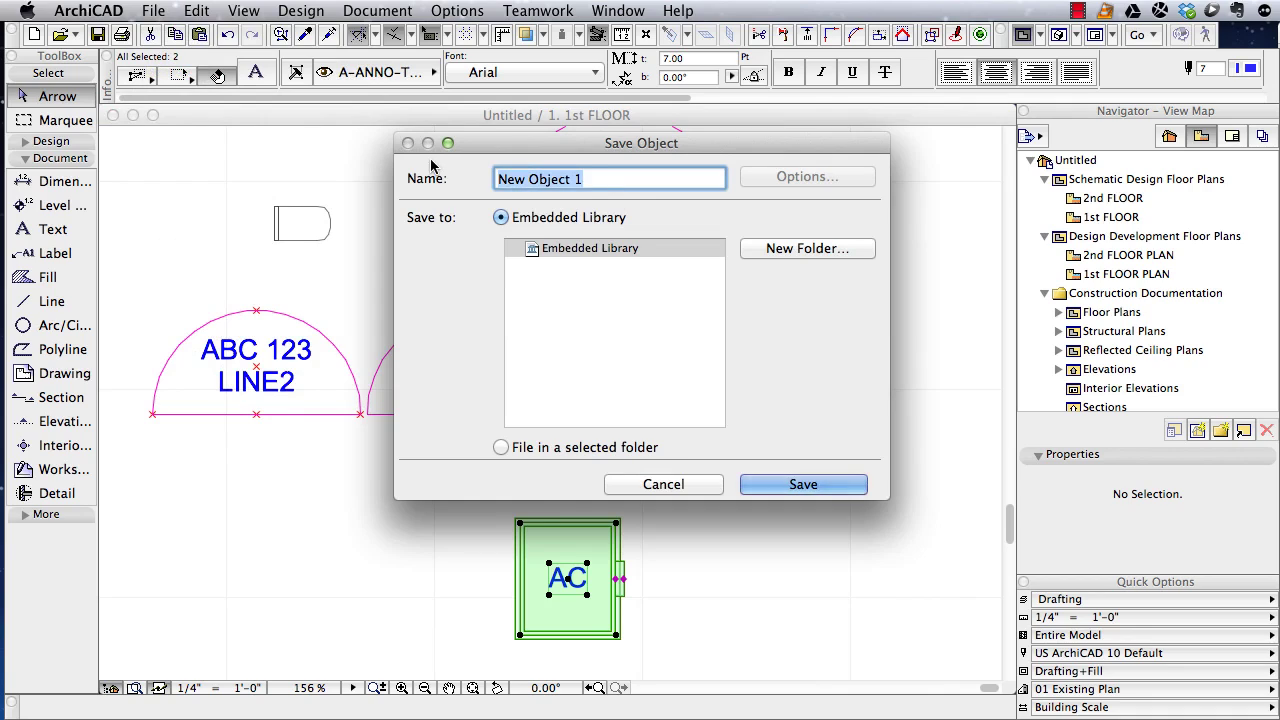
text(Diffuser w)
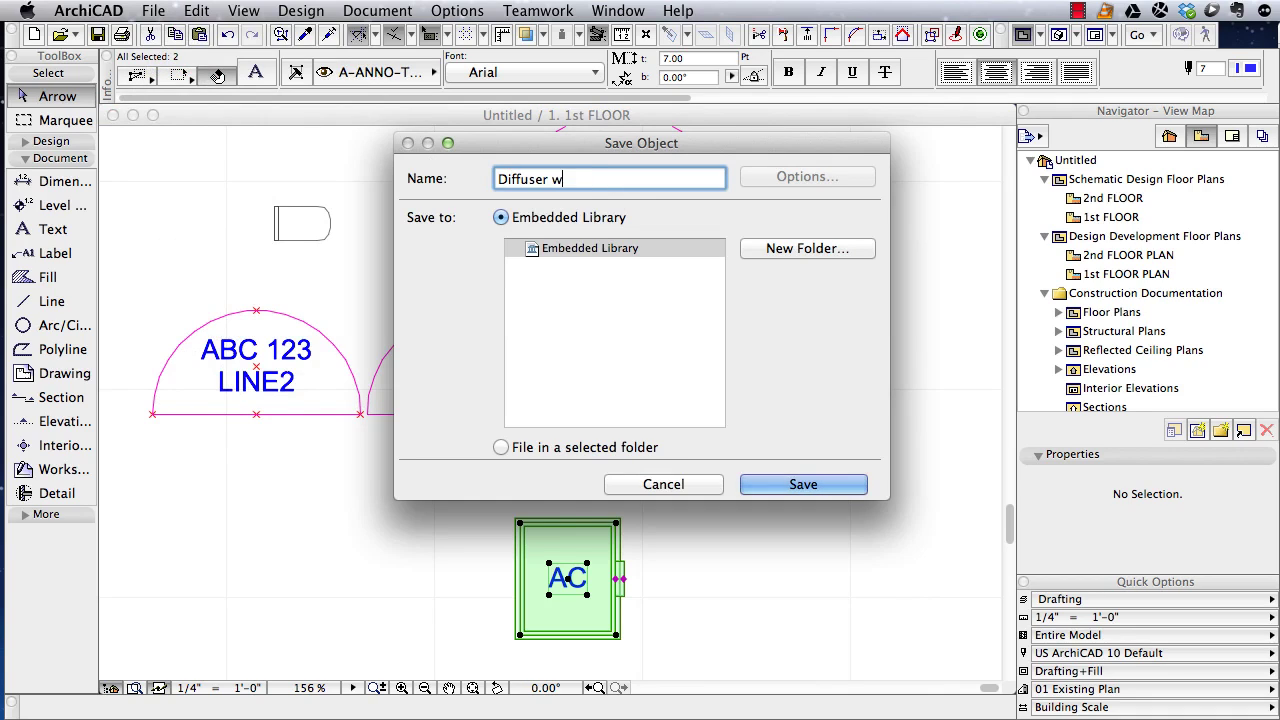
text(ith ID)
click(800, 487)
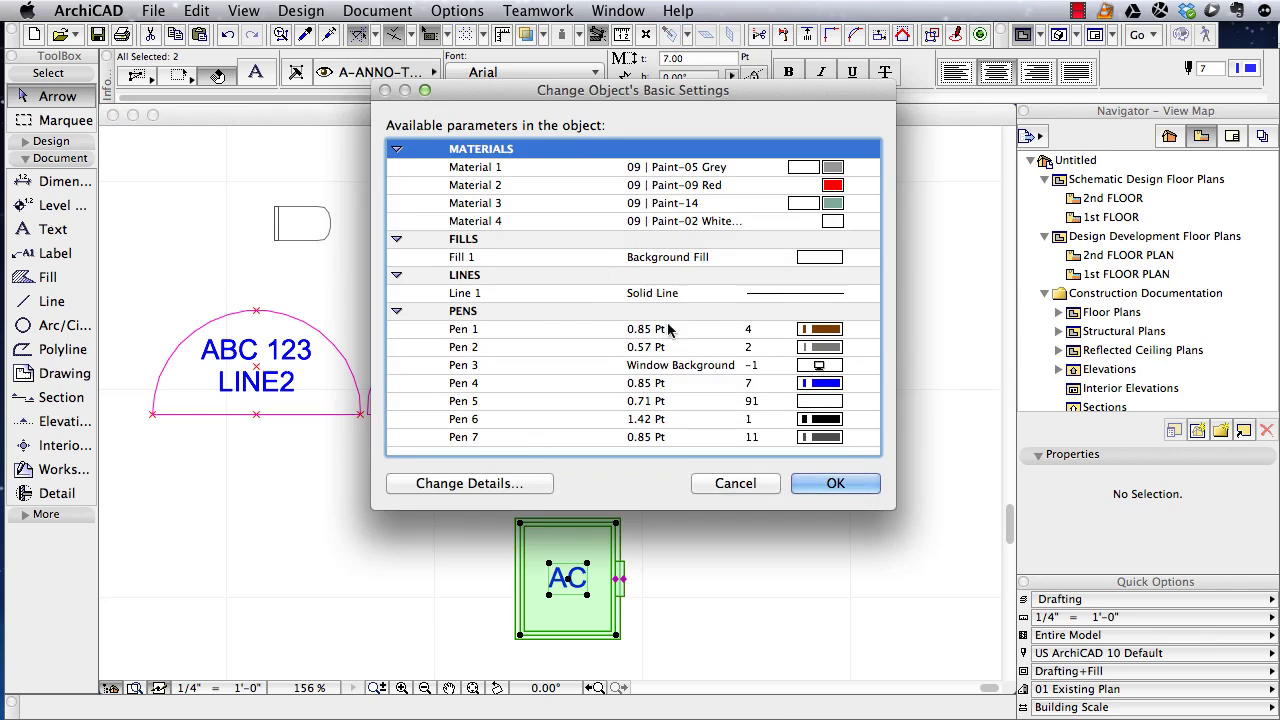
click(837, 485)
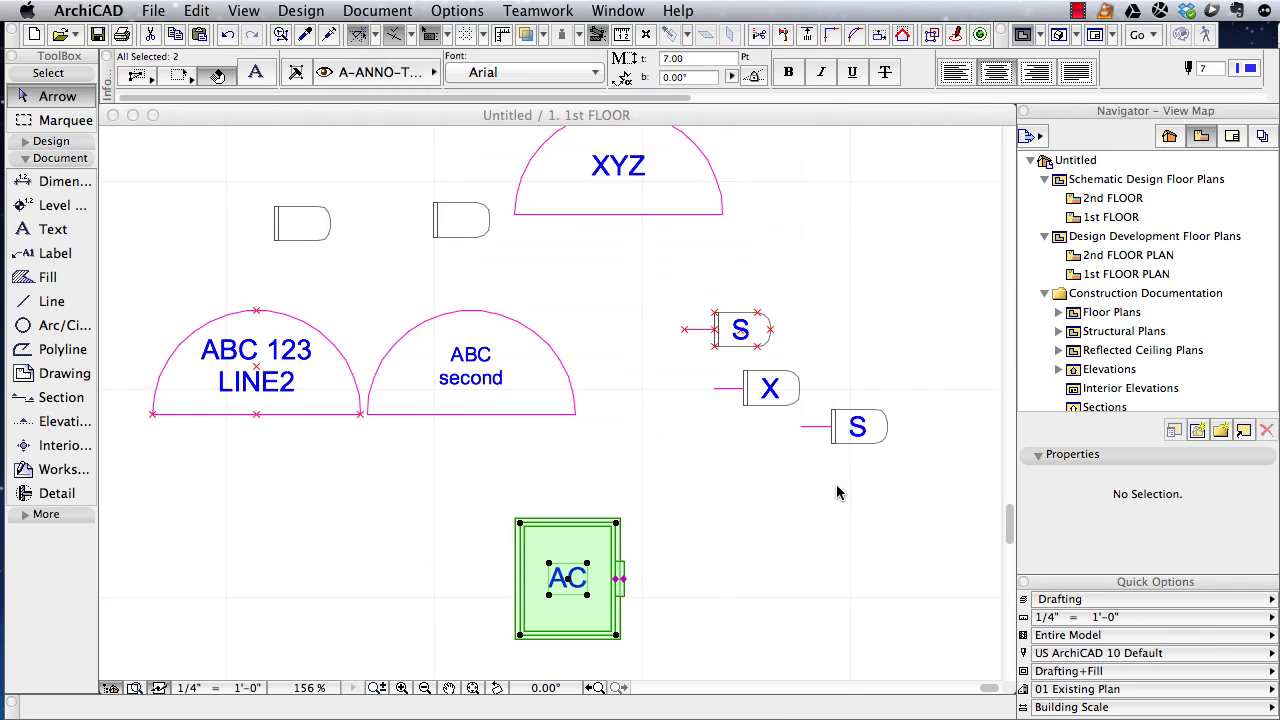
click(756, 594)
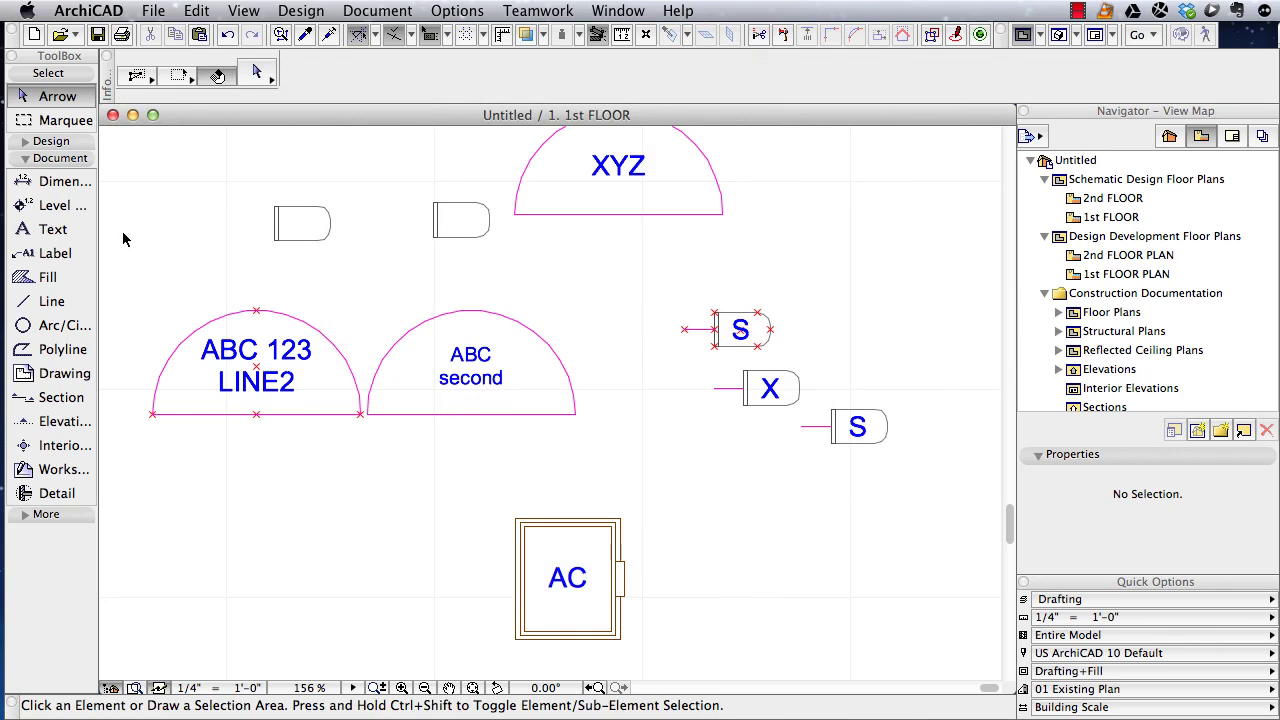
Place a second Diffuser with ID object to the right of the first
click(26, 142)
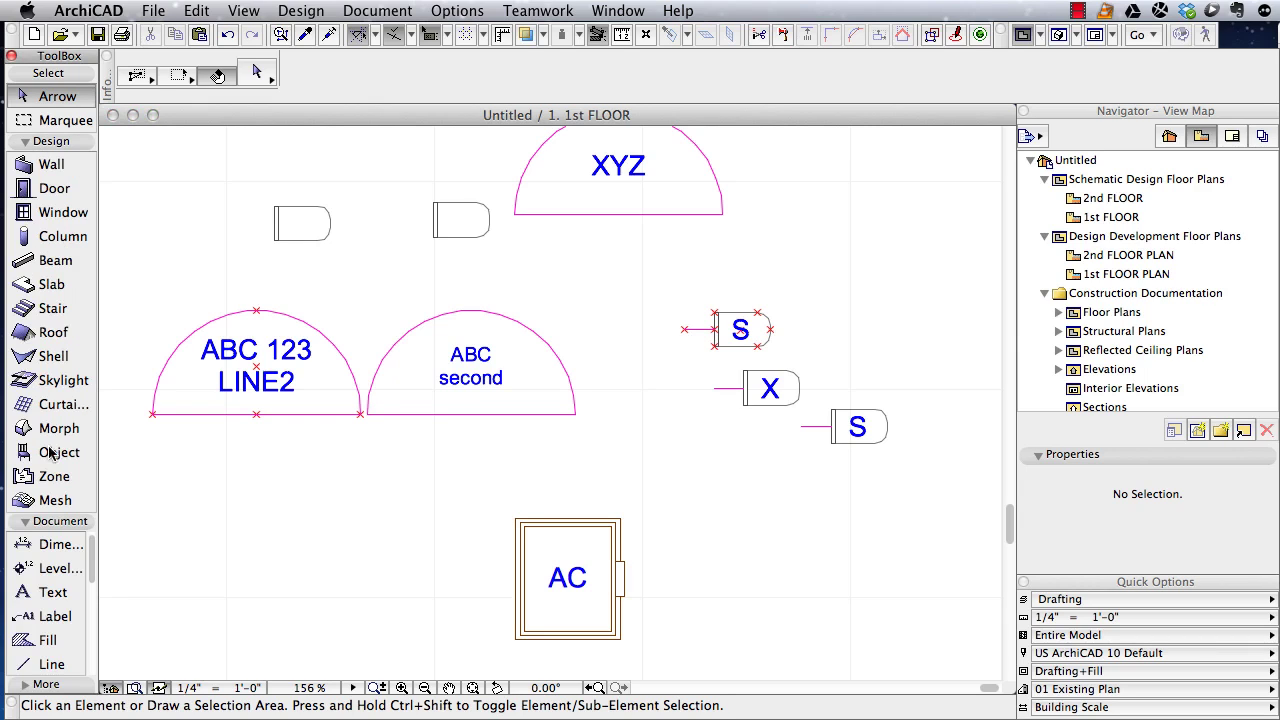
click(57, 453)
click(703, 632)
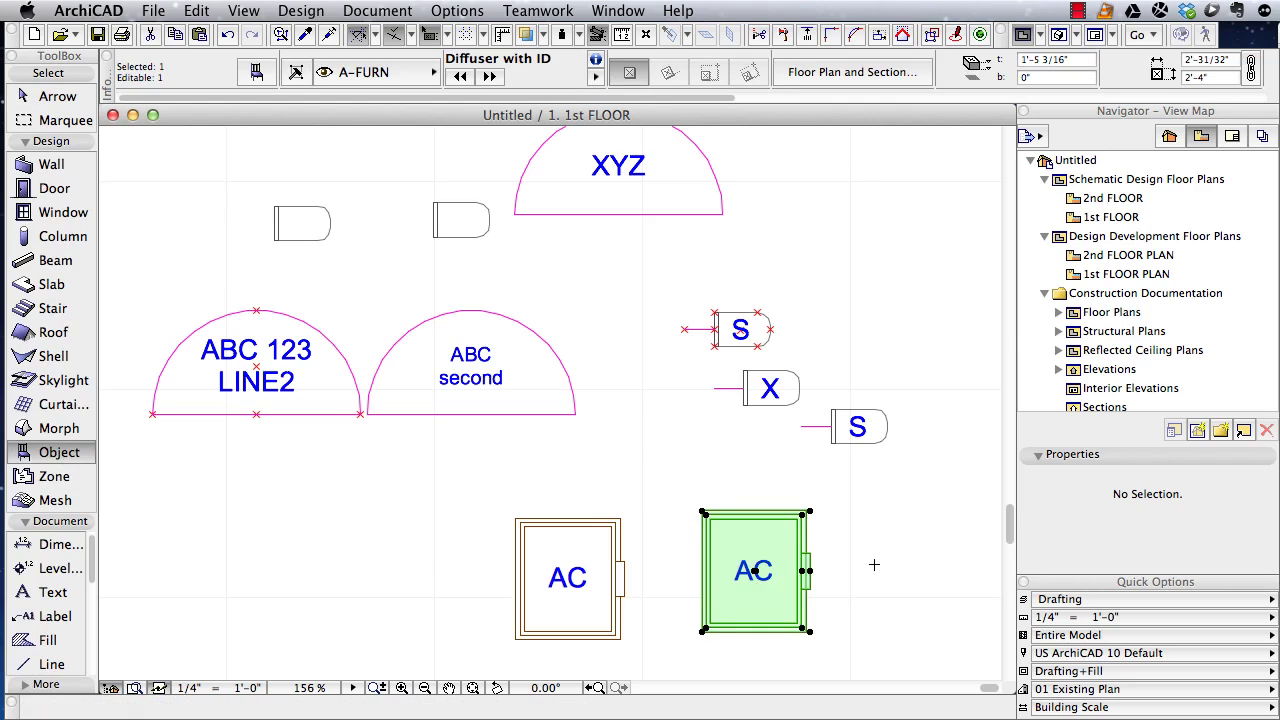
Zoom in, select the right-hand AC diffuser and open its library part for editing
scroll(815, 580, up, 2)
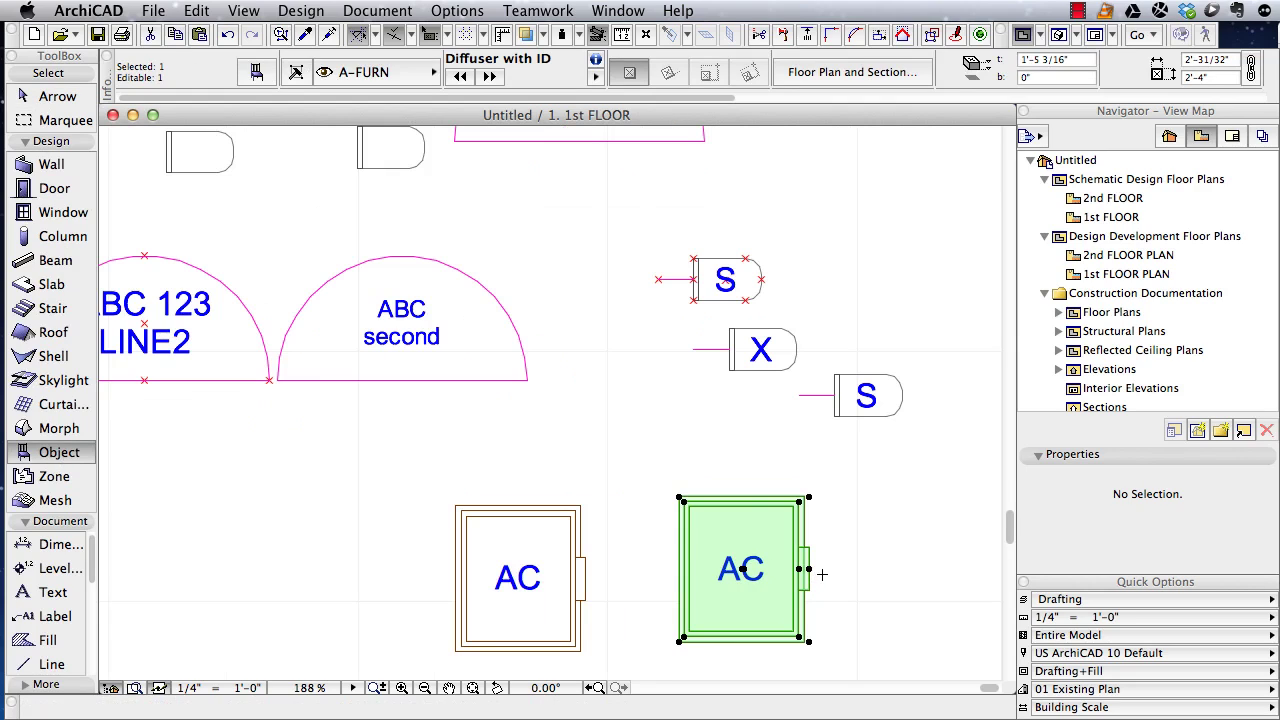
key(Escape)
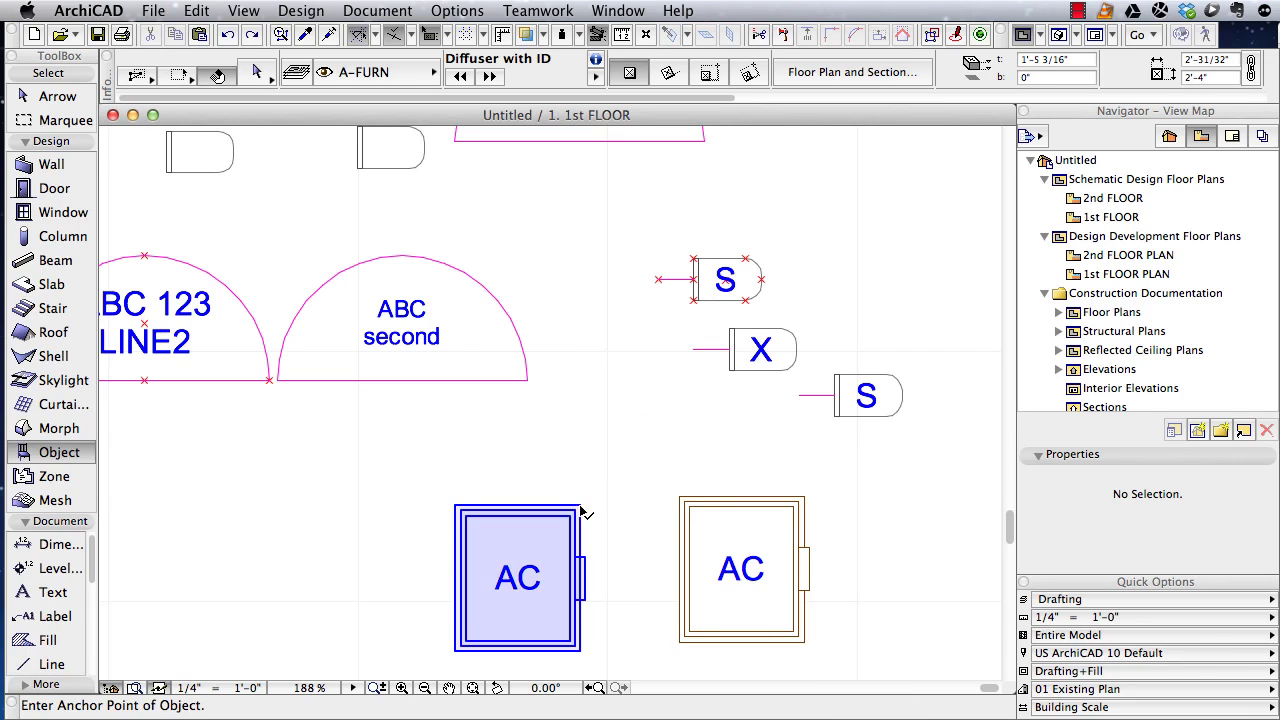
shift+click(579, 509)
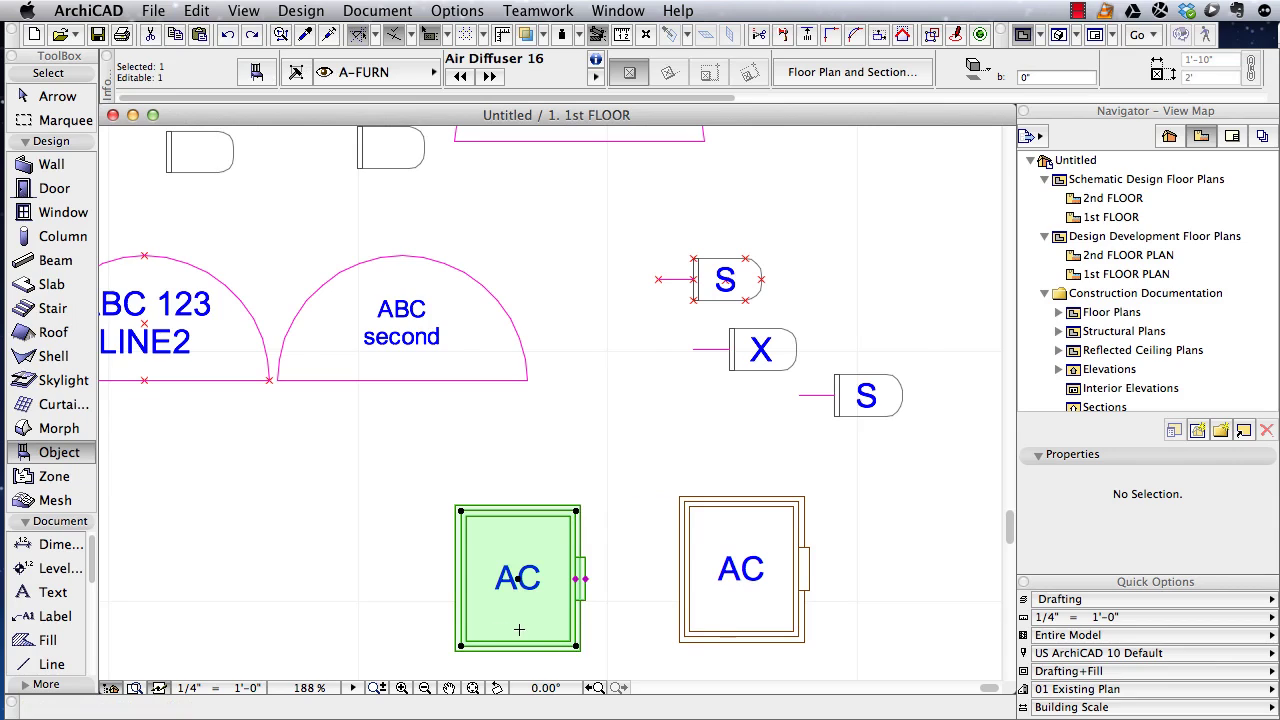
scroll(518, 628, up, 2)
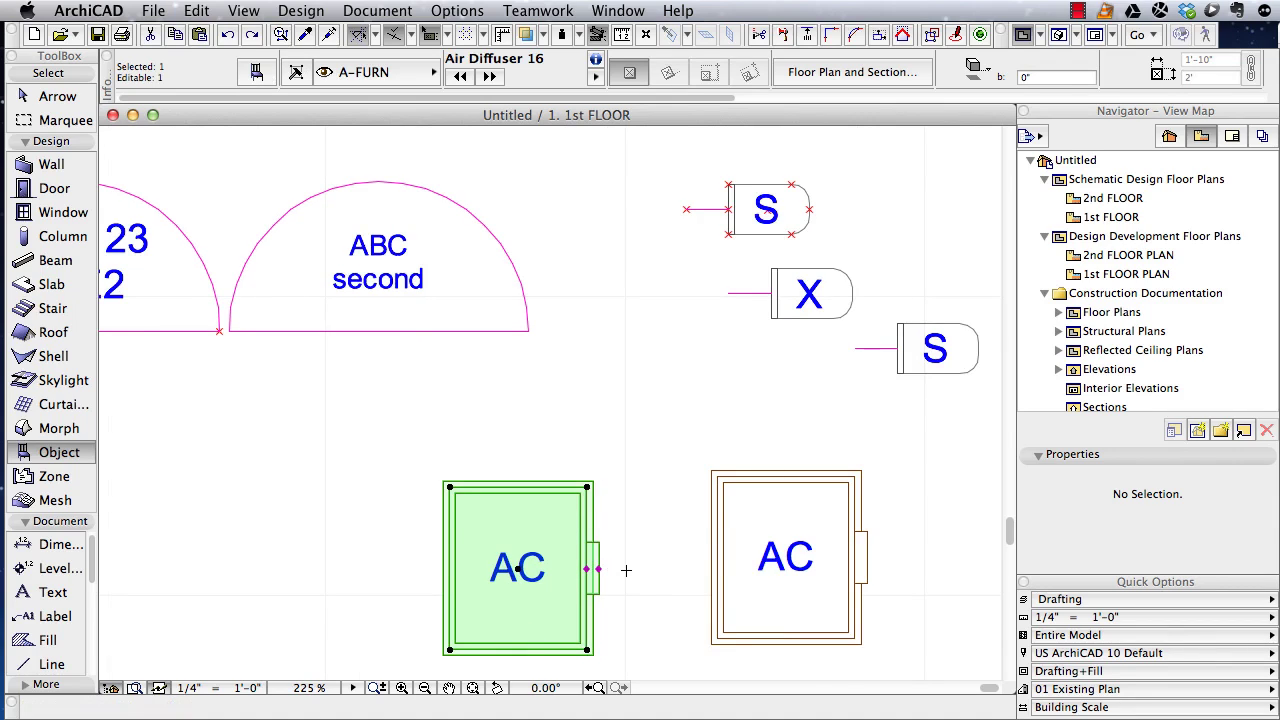
key(Escape)
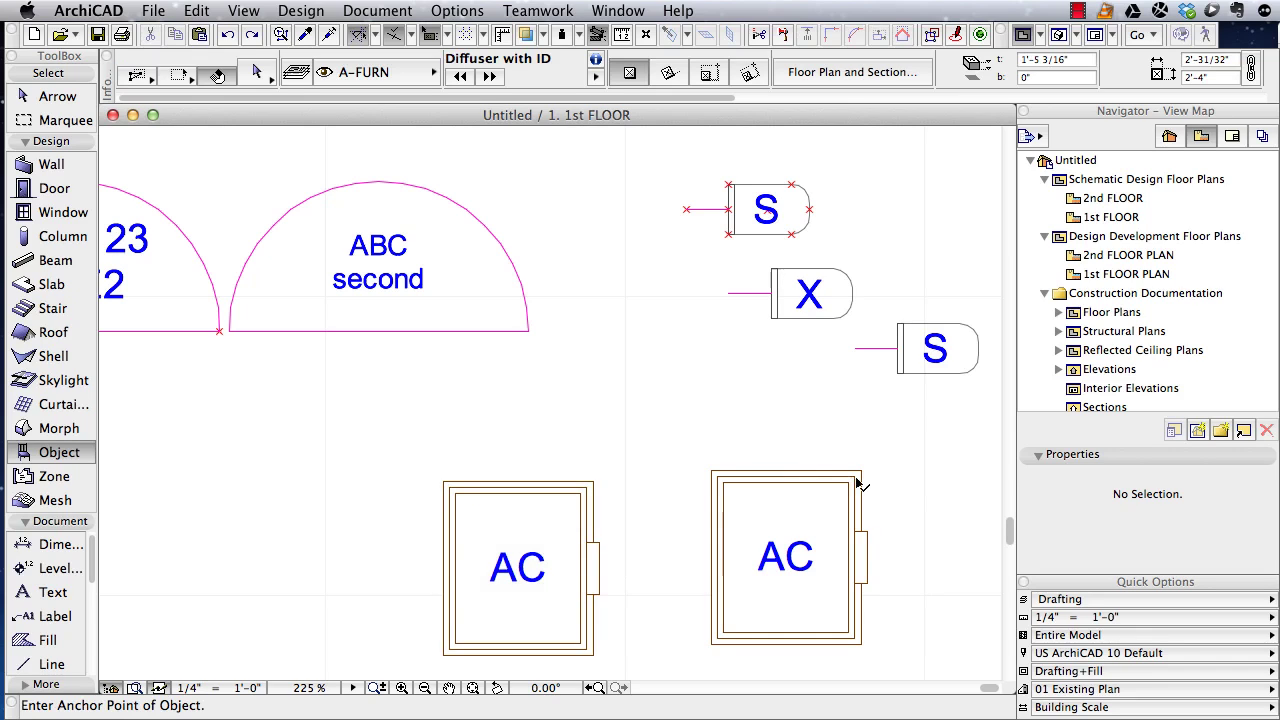
shift+click(850, 494)
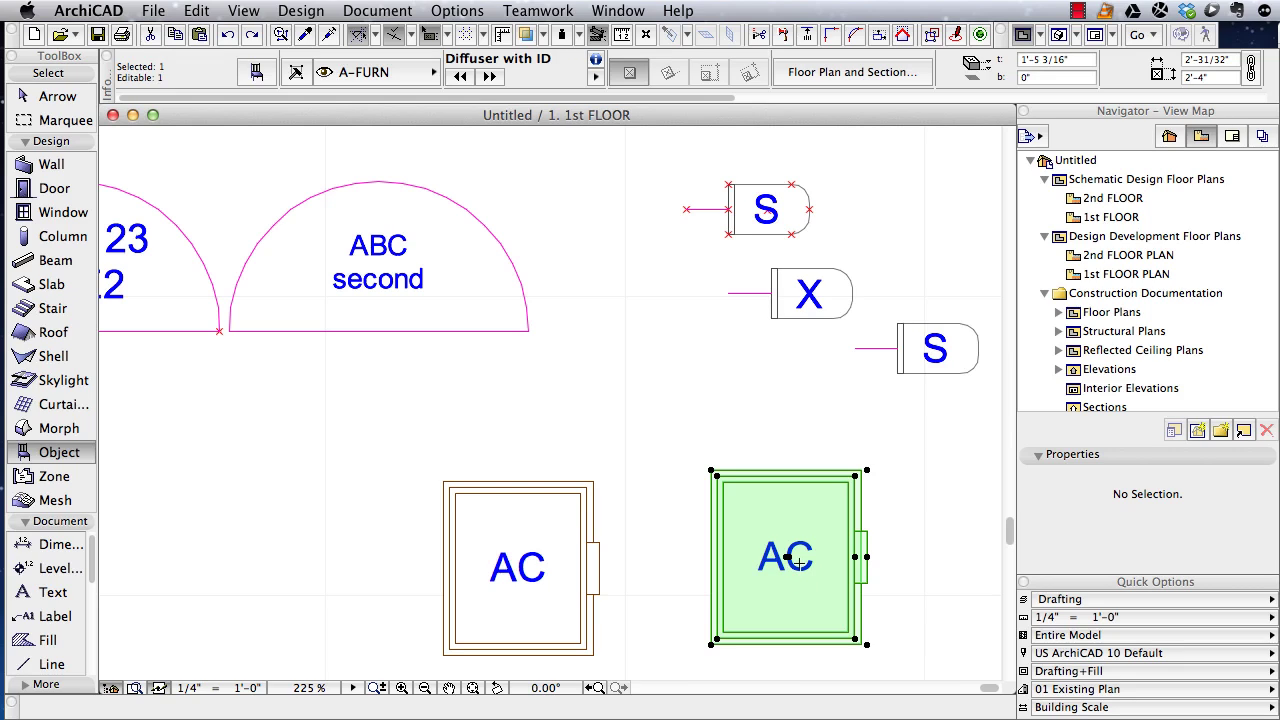
key(super+shift+o)
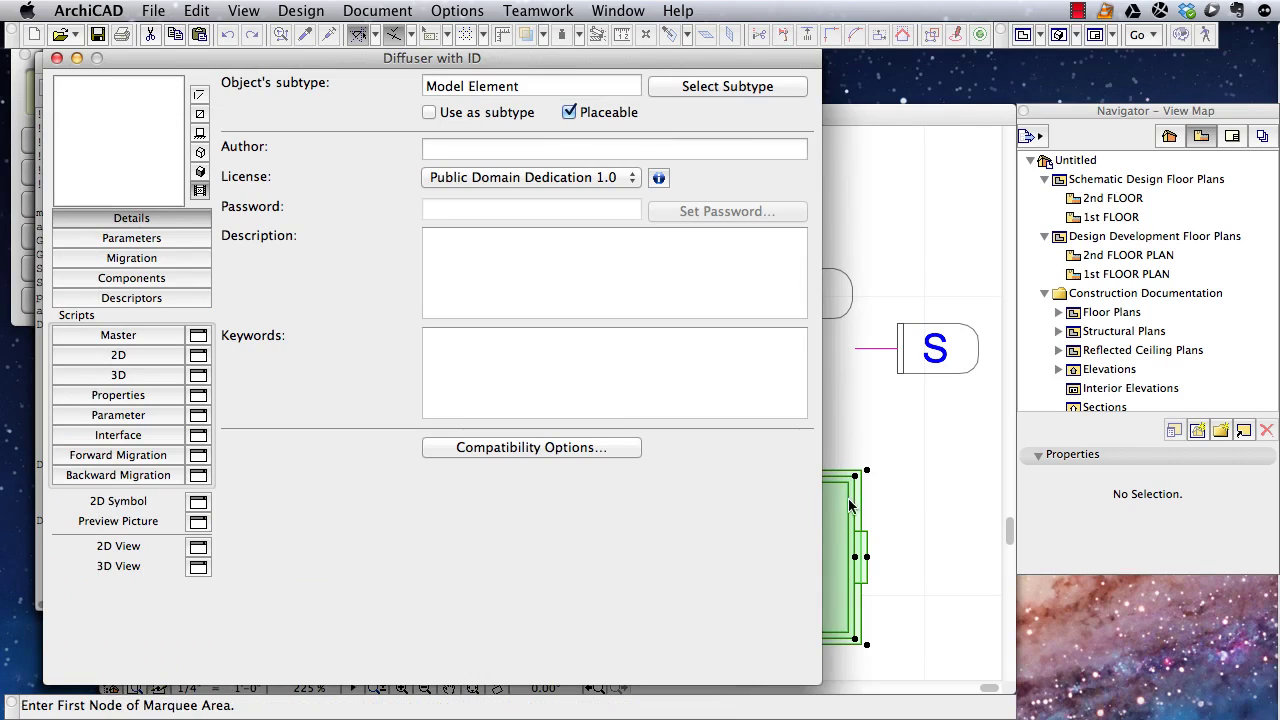
Turn off Hotspots on bounding box in the part's Compatibility Options
click(596, 450)
click(458, 458)
click(812, 515)
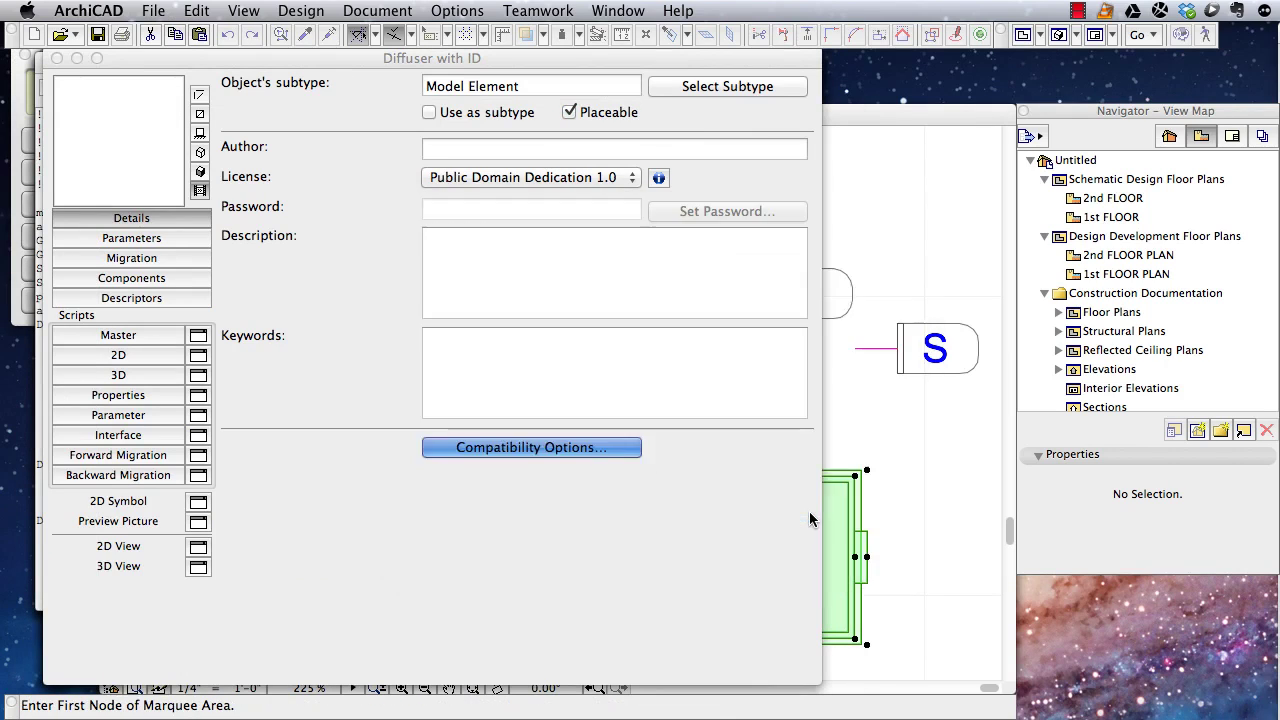
Open the part's 2D script and select the literal "AC" text
click(160, 238)
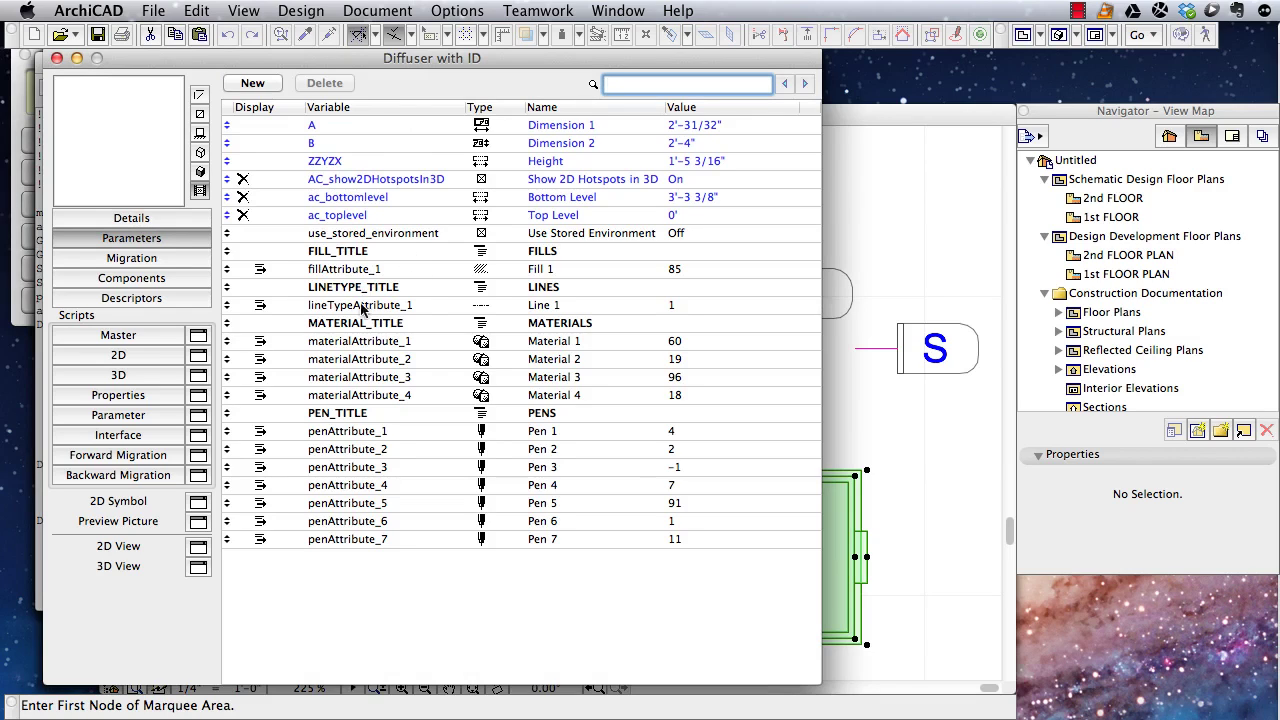
click(135, 355)
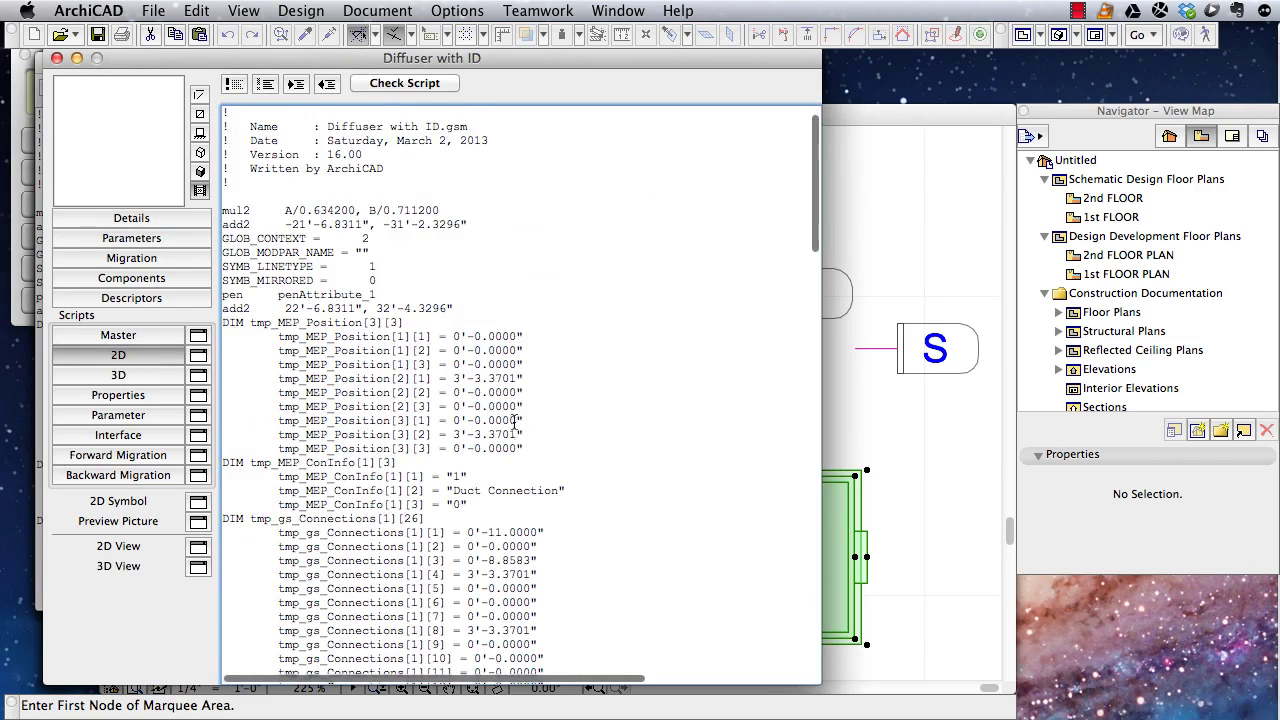
scroll(434, 393, down, 15)
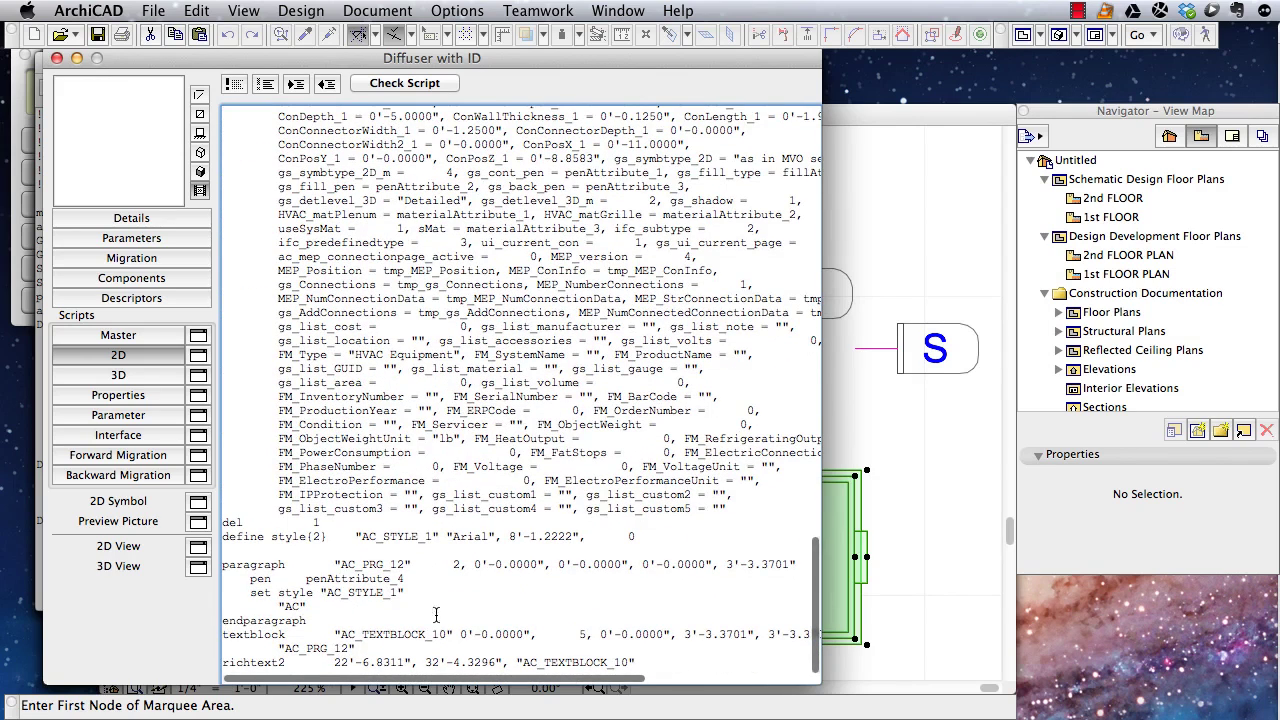
mouse_move(278, 605)
mouse_down()
mouse_move(304, 606)
mouse_move(278, 606)
mouse_up()
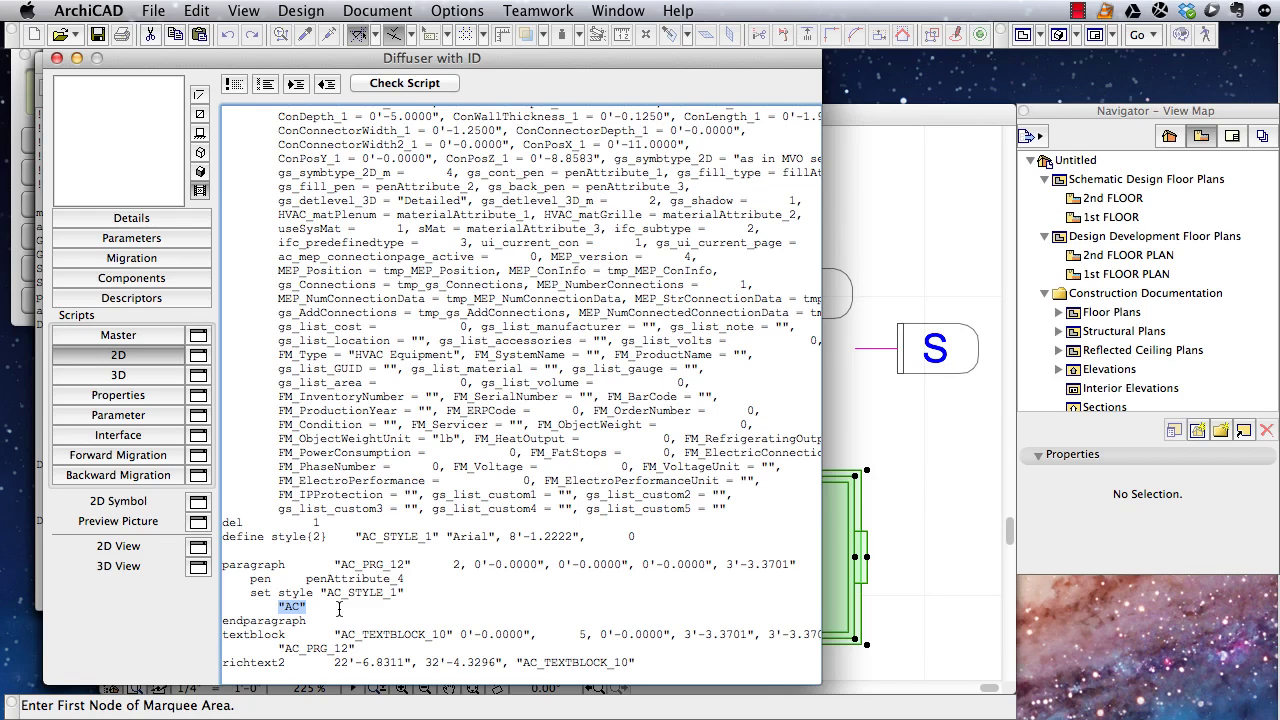
Replace "AC" with GLOB_ID in the 2D script, recheck Compatibility Options and save the part
text(GLOB_ID)
drag(278, 607, 330, 608)
click(145, 222)
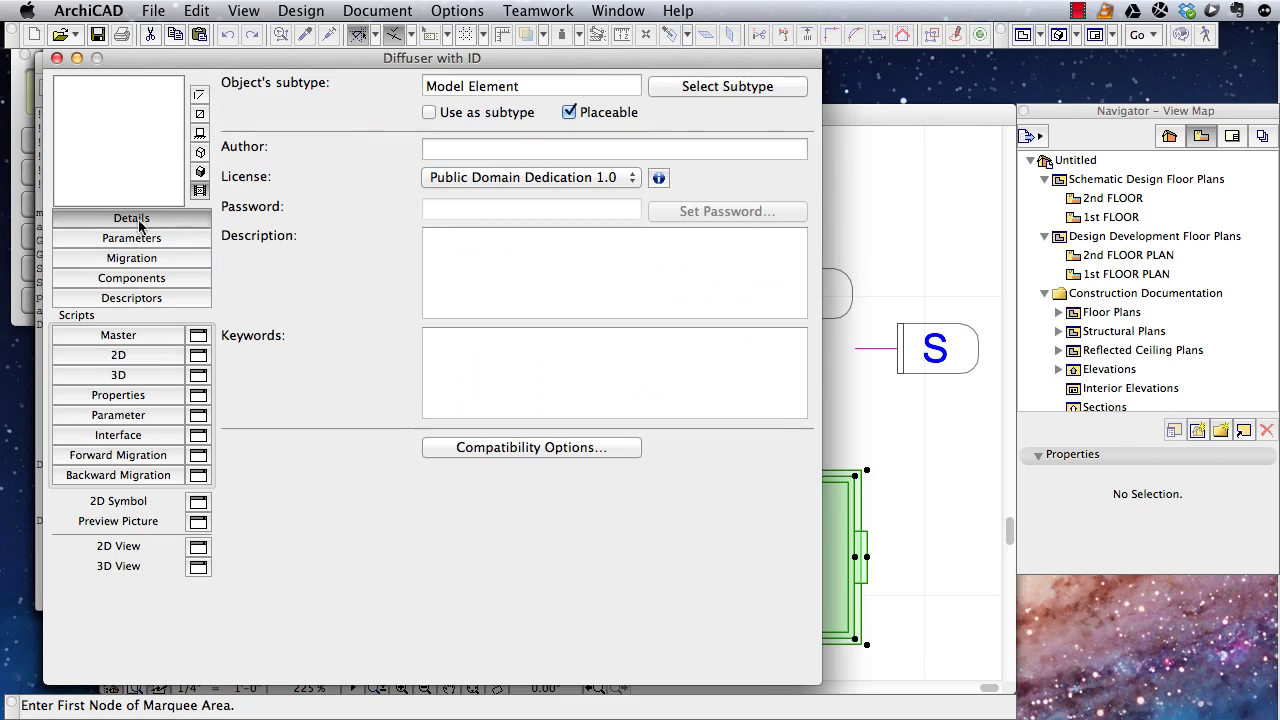
click(541, 448)
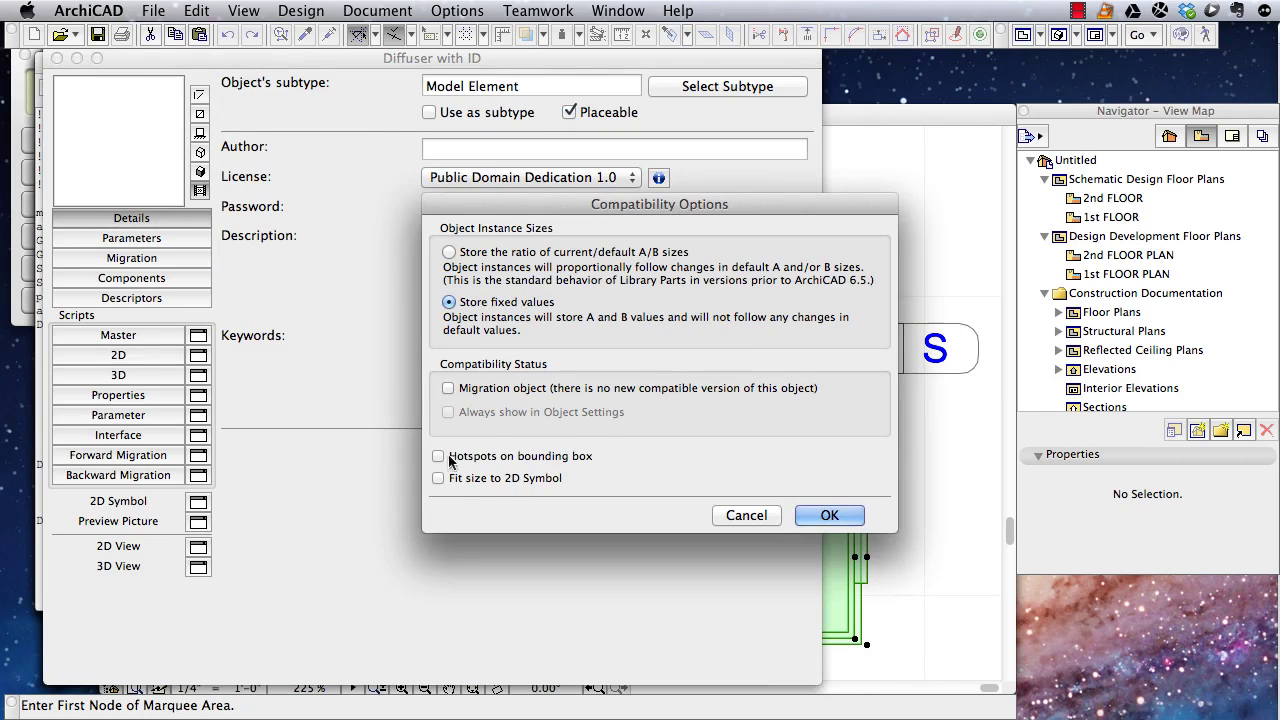
click(829, 515)
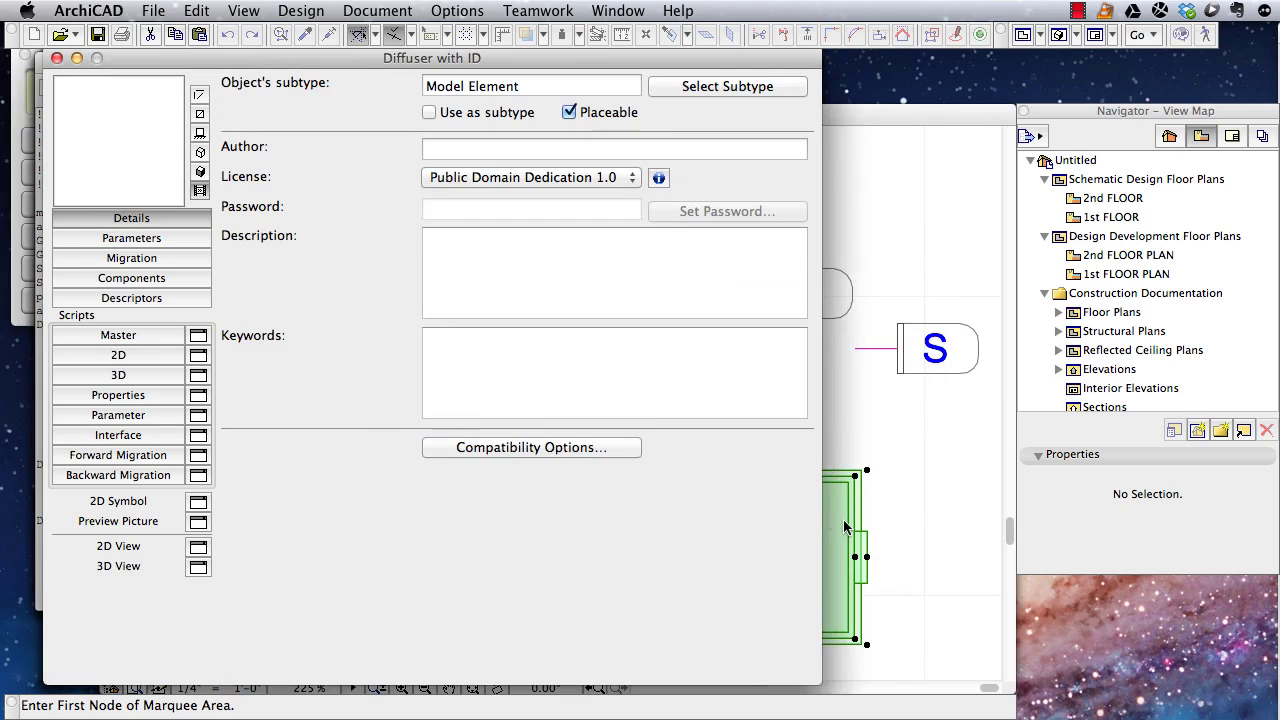
key(super+s)
Close the object editor and set the right-hand diffuser's ID to 15 in the Info Box
key(super+w)
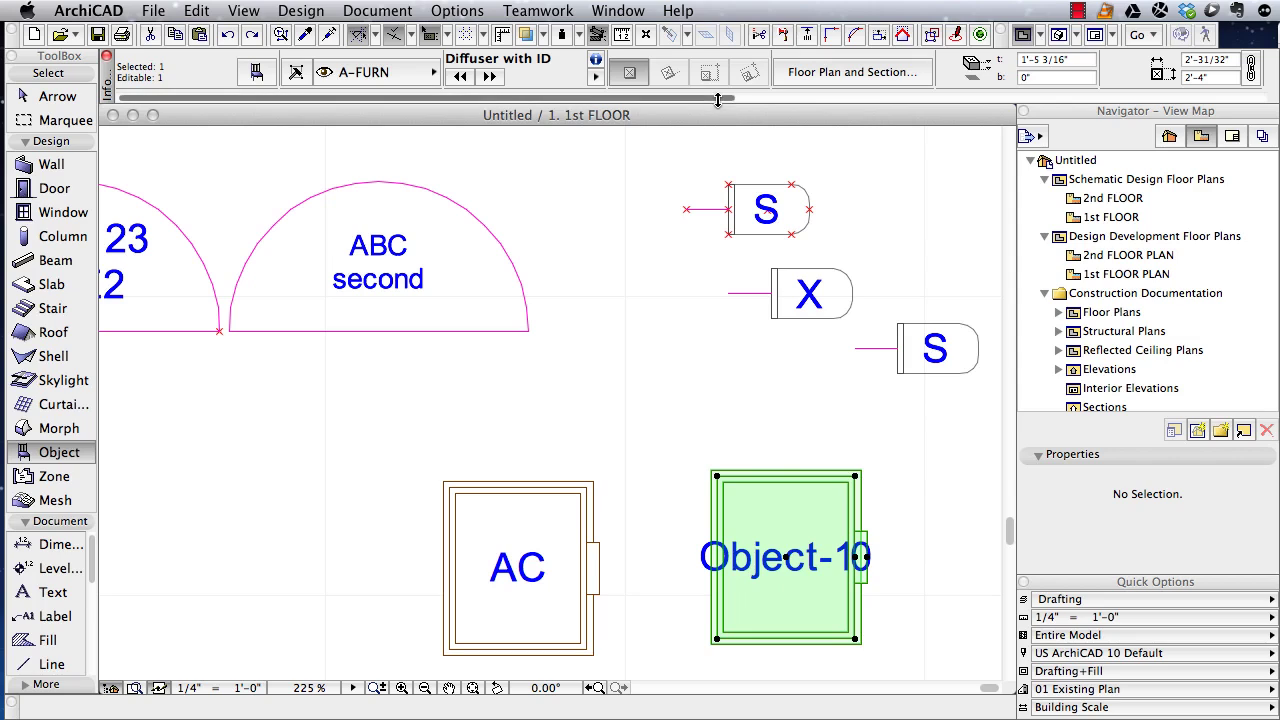
drag(728, 98, 1218, 112)
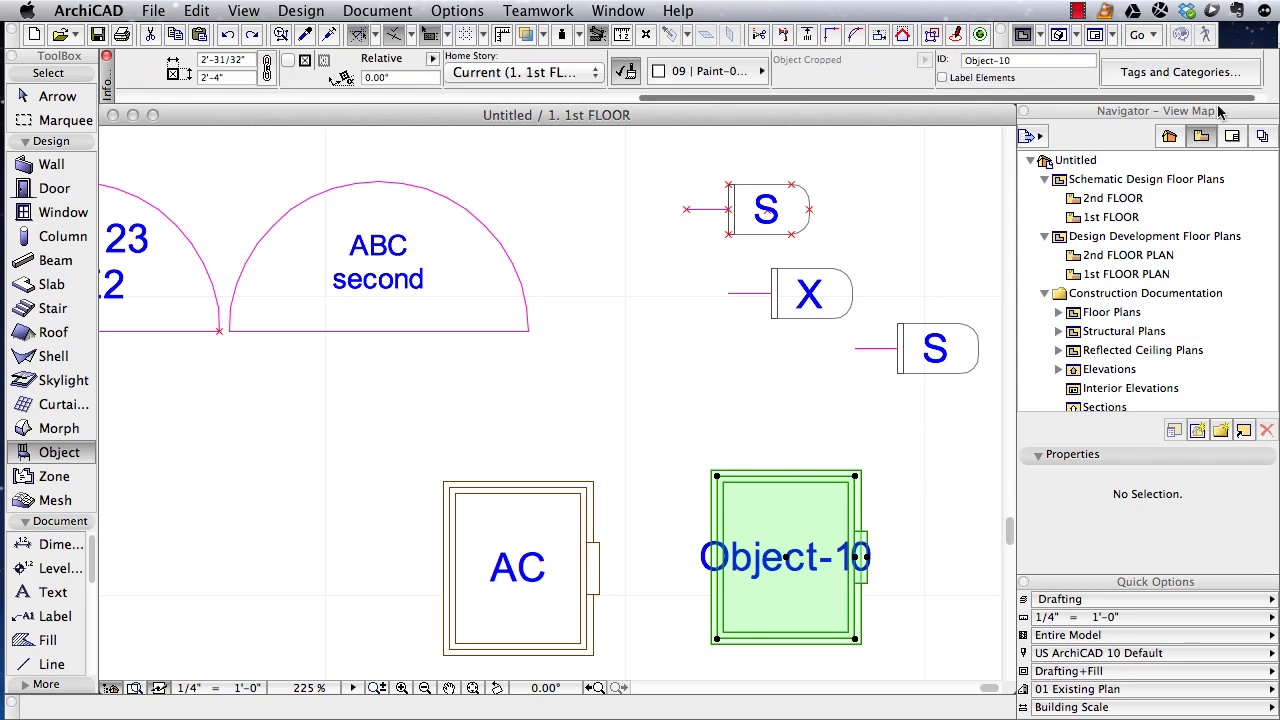
click(1020, 60)
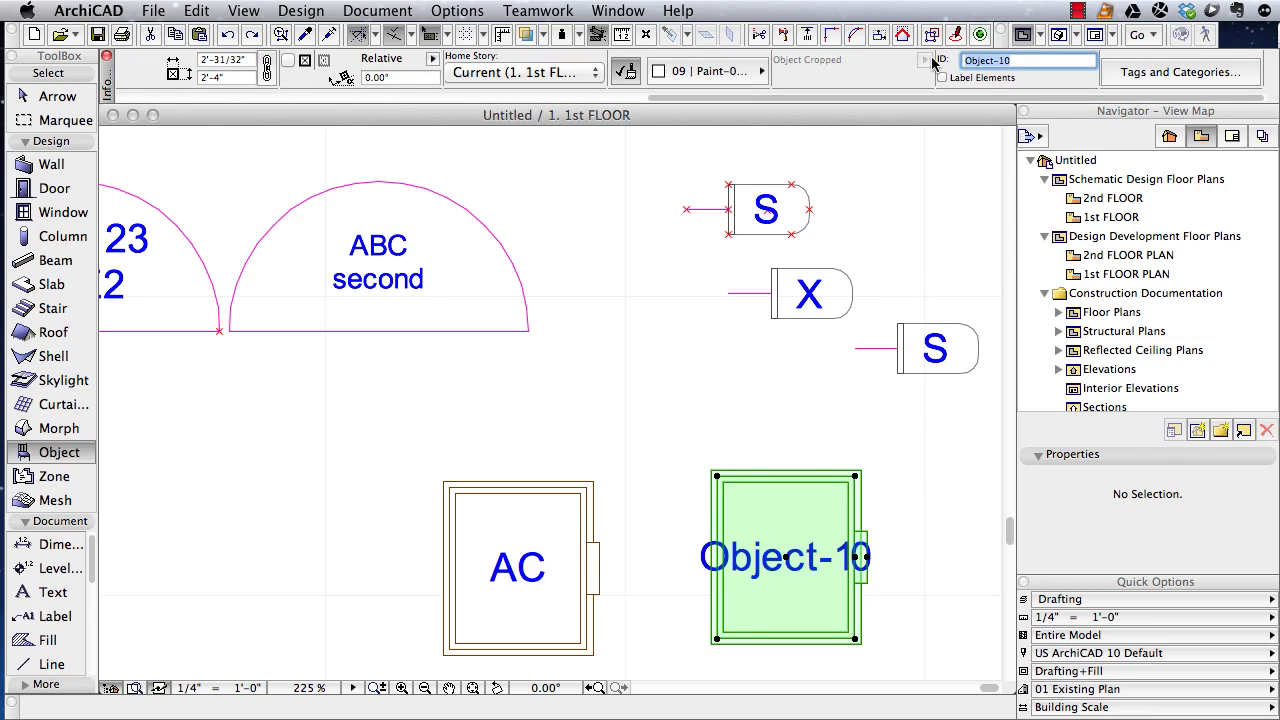
text(AC)
key(Return)
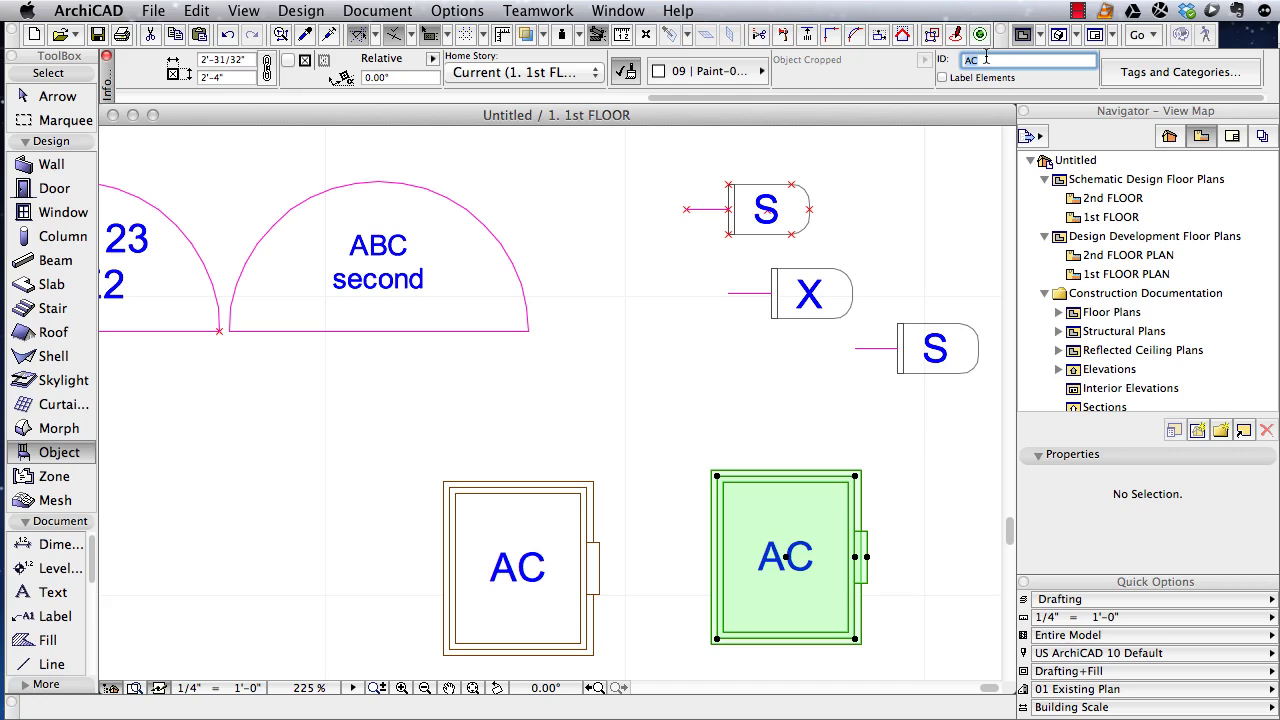
text(15)
key(Return)
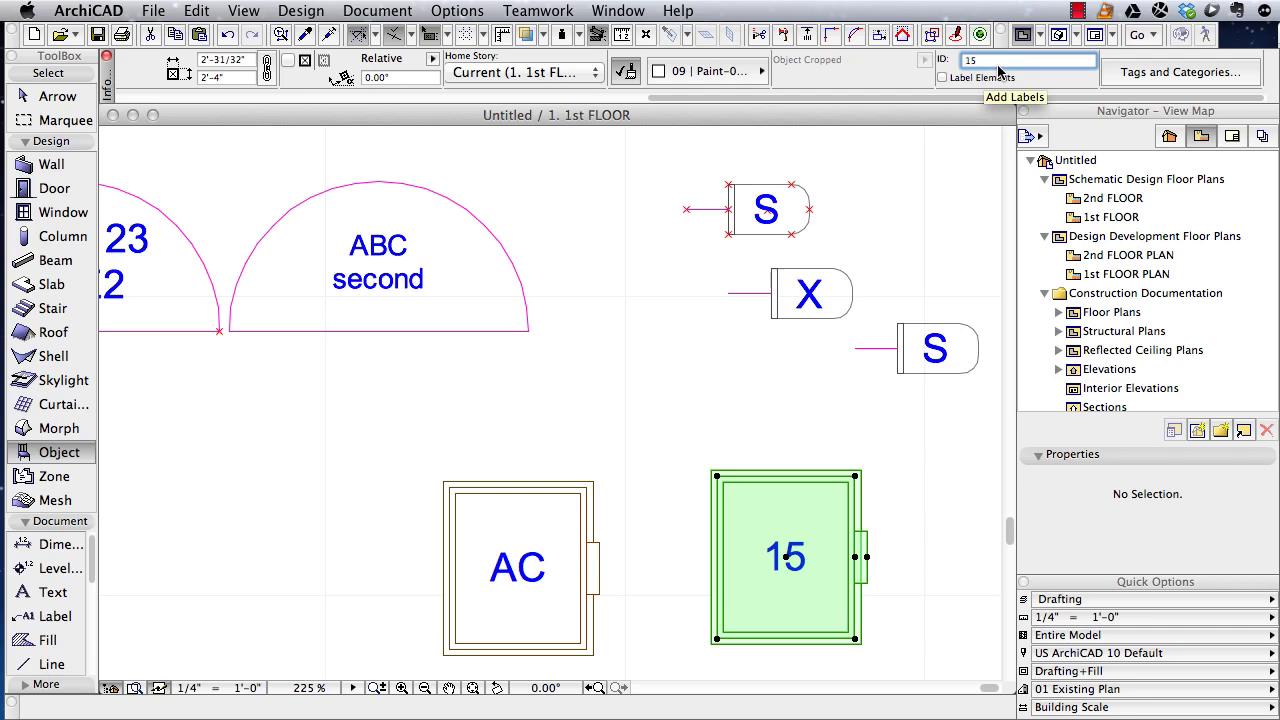
drag(975, 97, 300, 97)
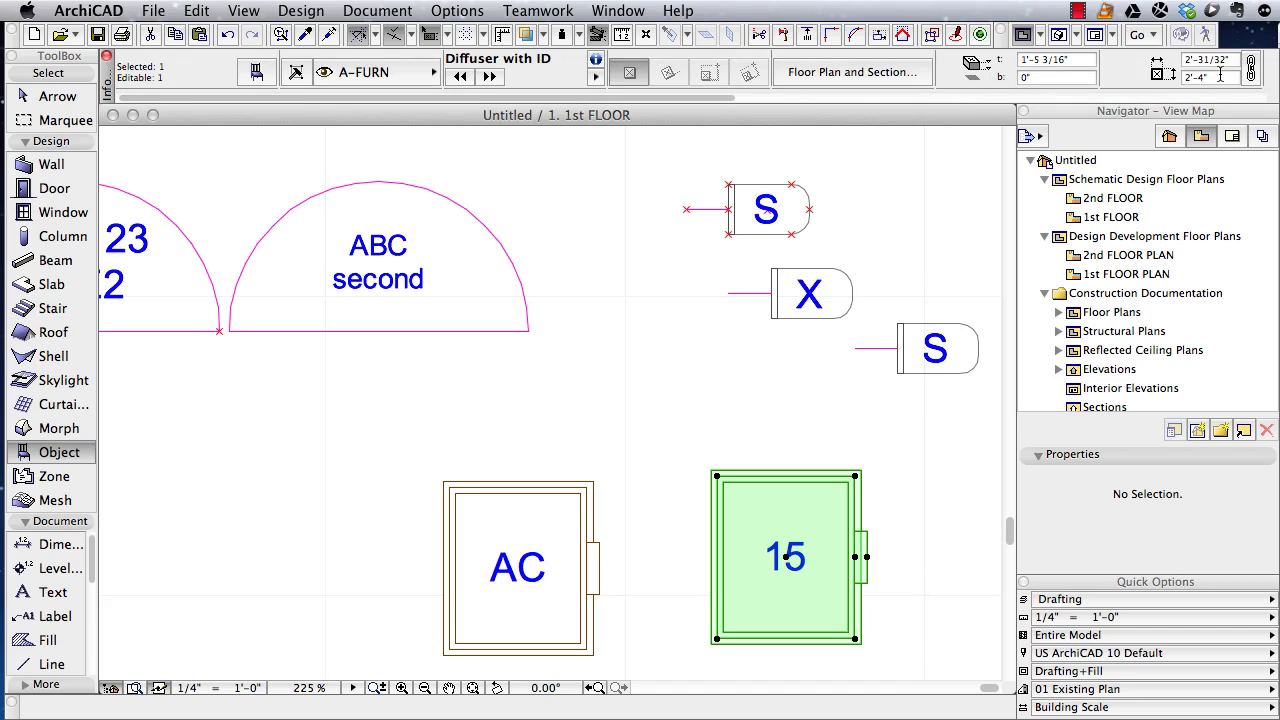
Move the ID and Label Elements panel to the top of the Object Tool Info Box scheme
click(881, 188)
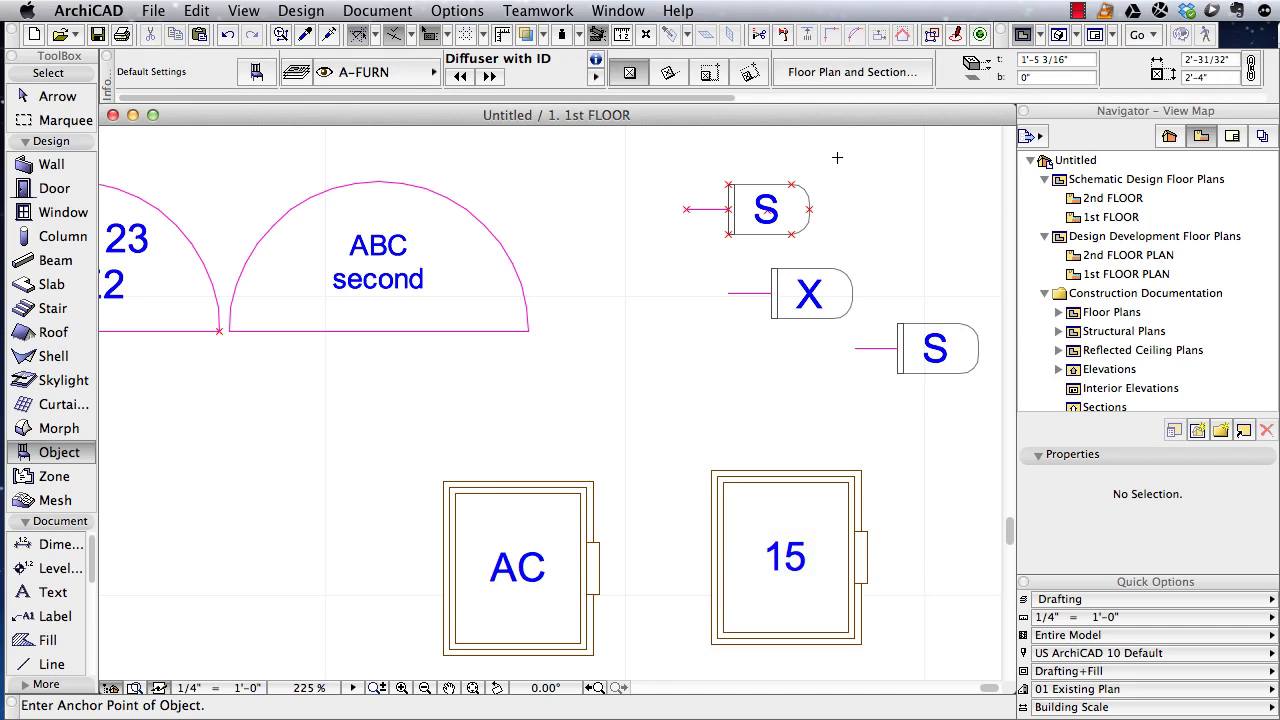
click(457, 10)
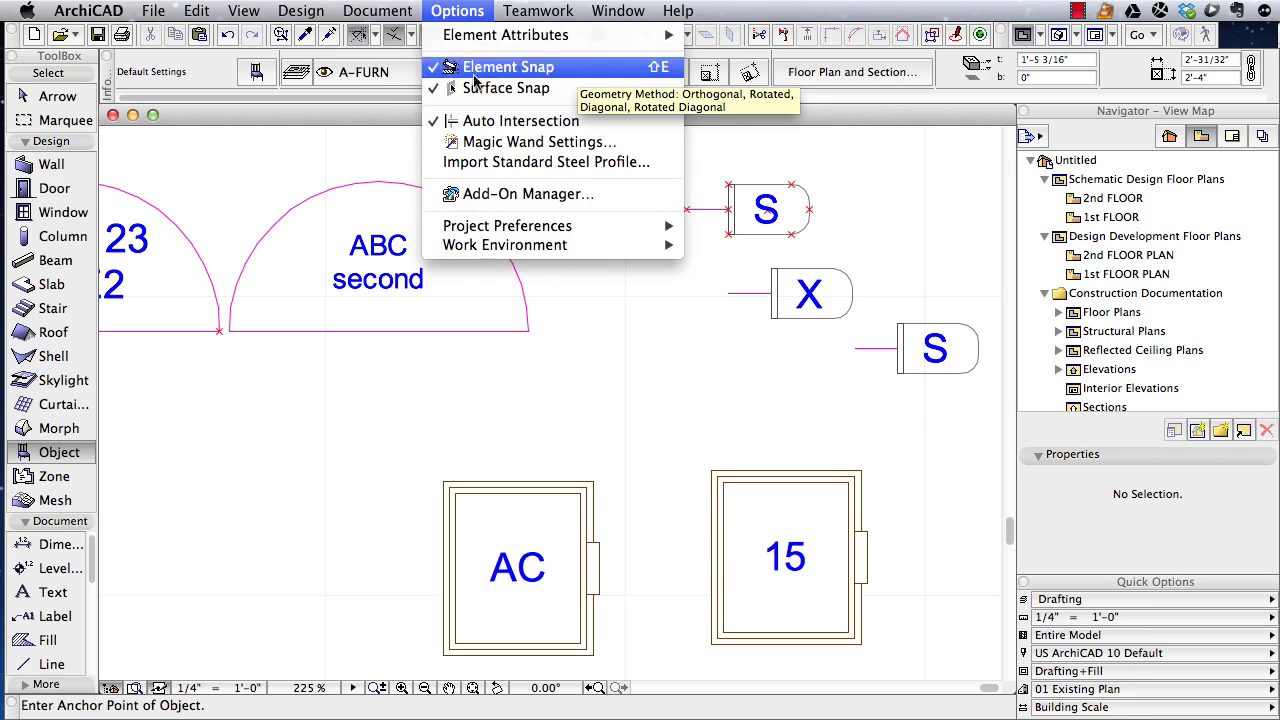
mouse_move(536, 249)
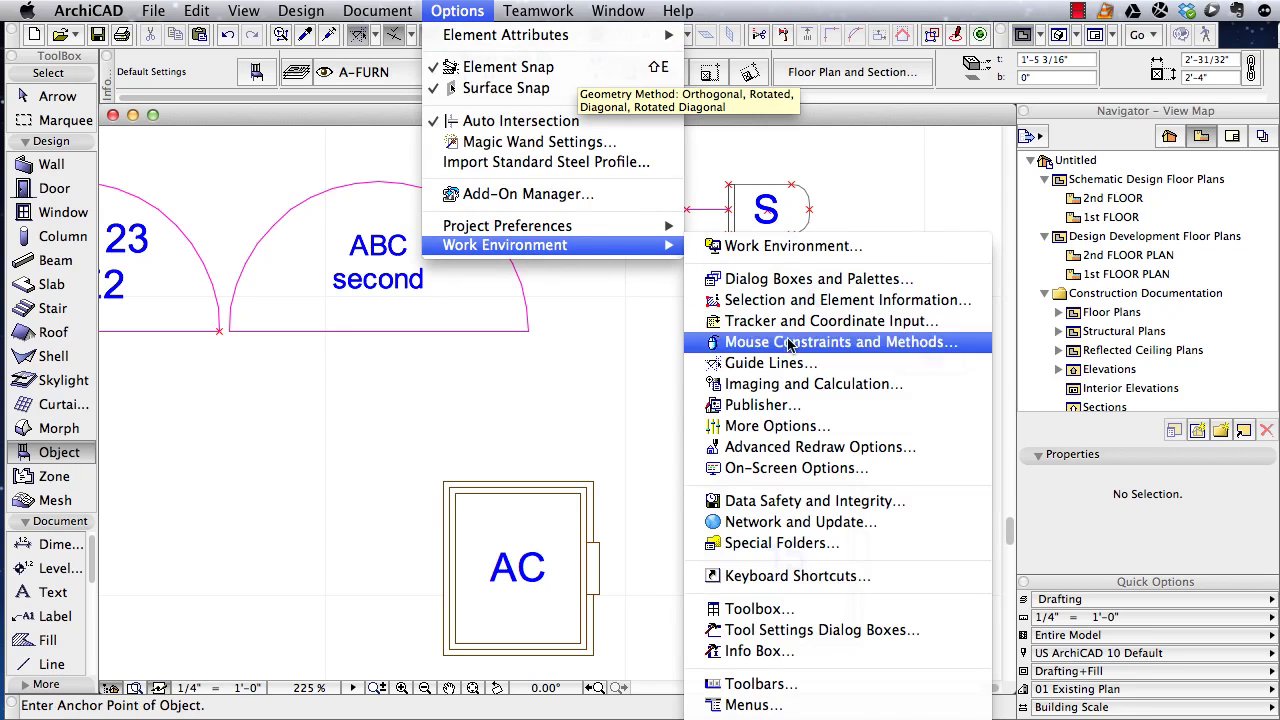
click(757, 652)
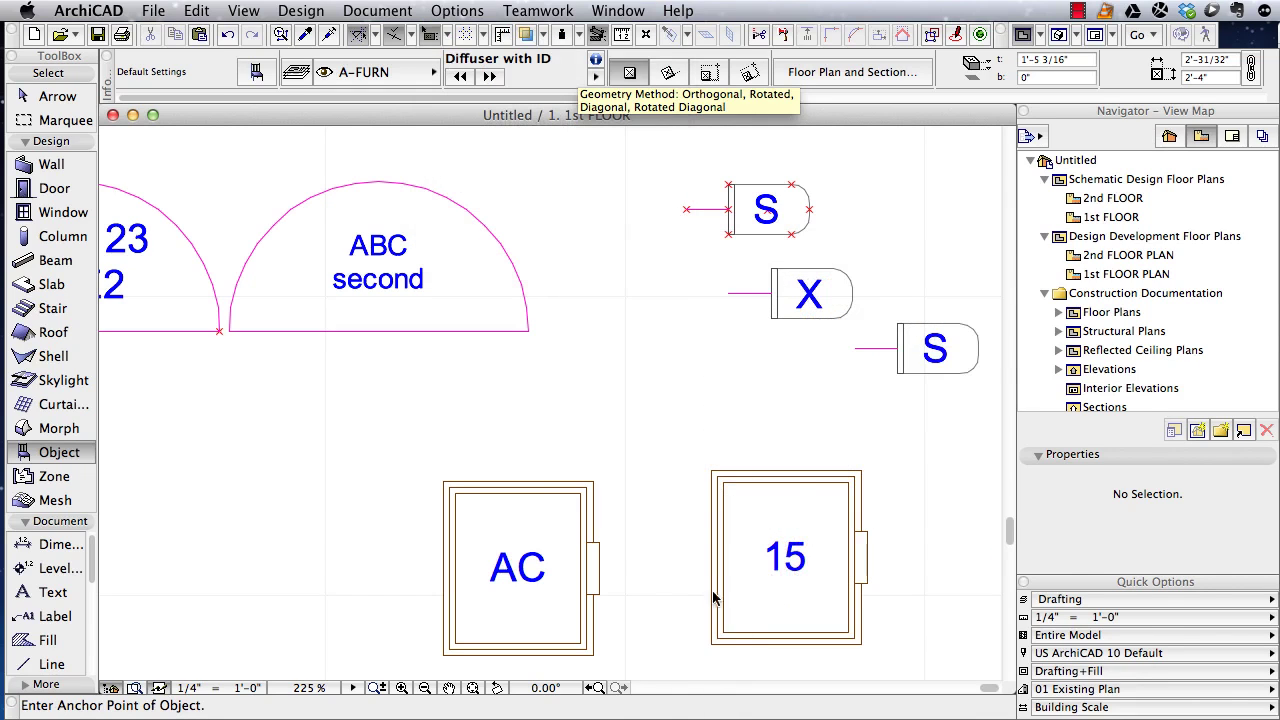
drag(704, 284, 304, 120)
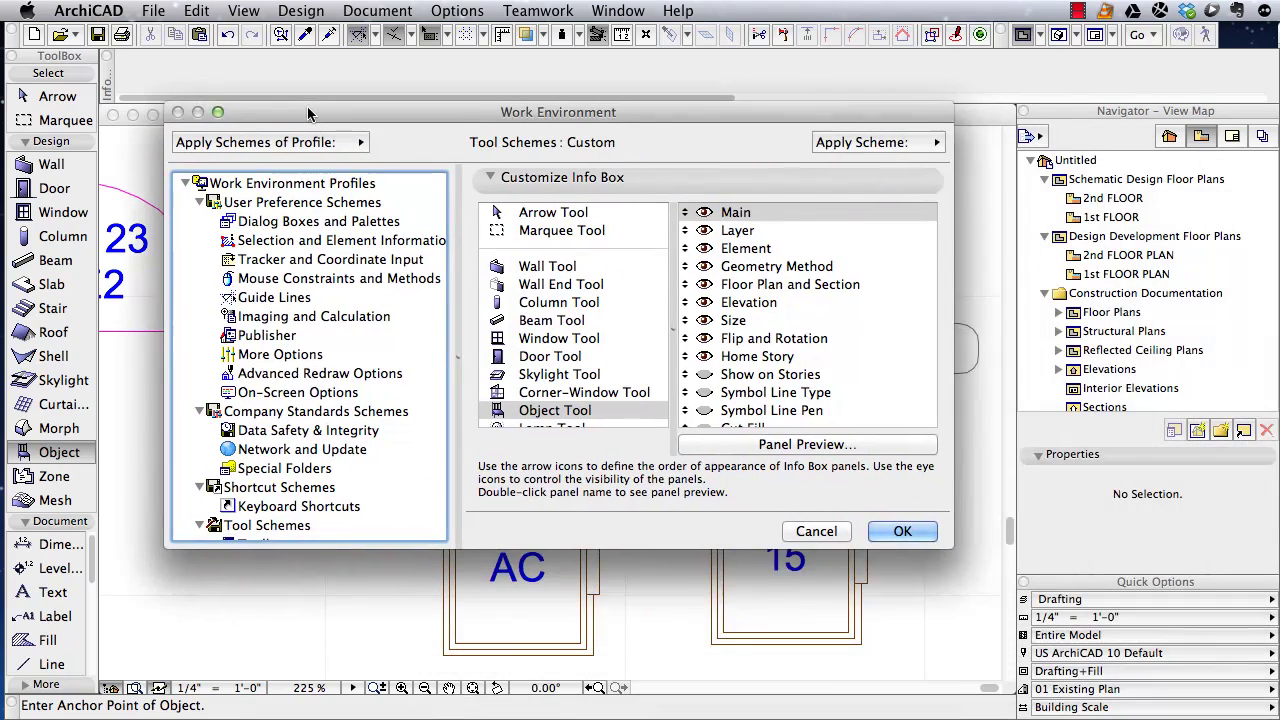
click(566, 411)
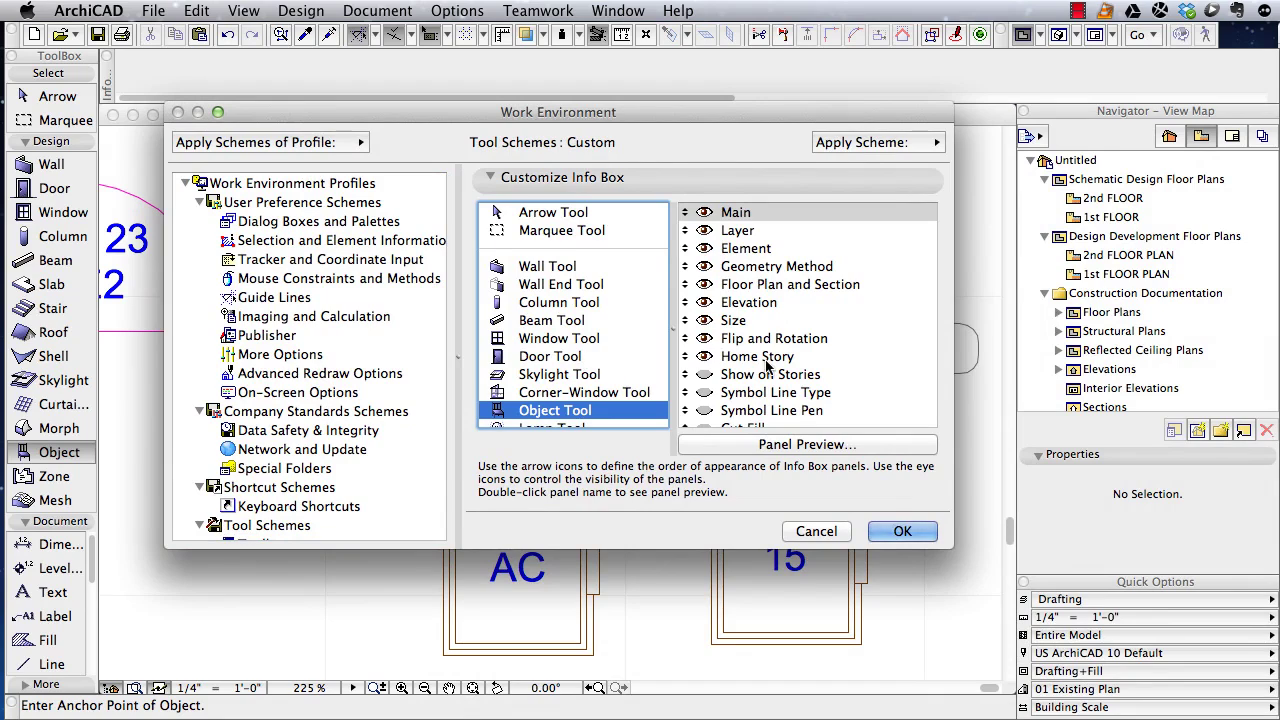
scroll(780, 373, down, 5)
scroll(782, 378, down, 1)
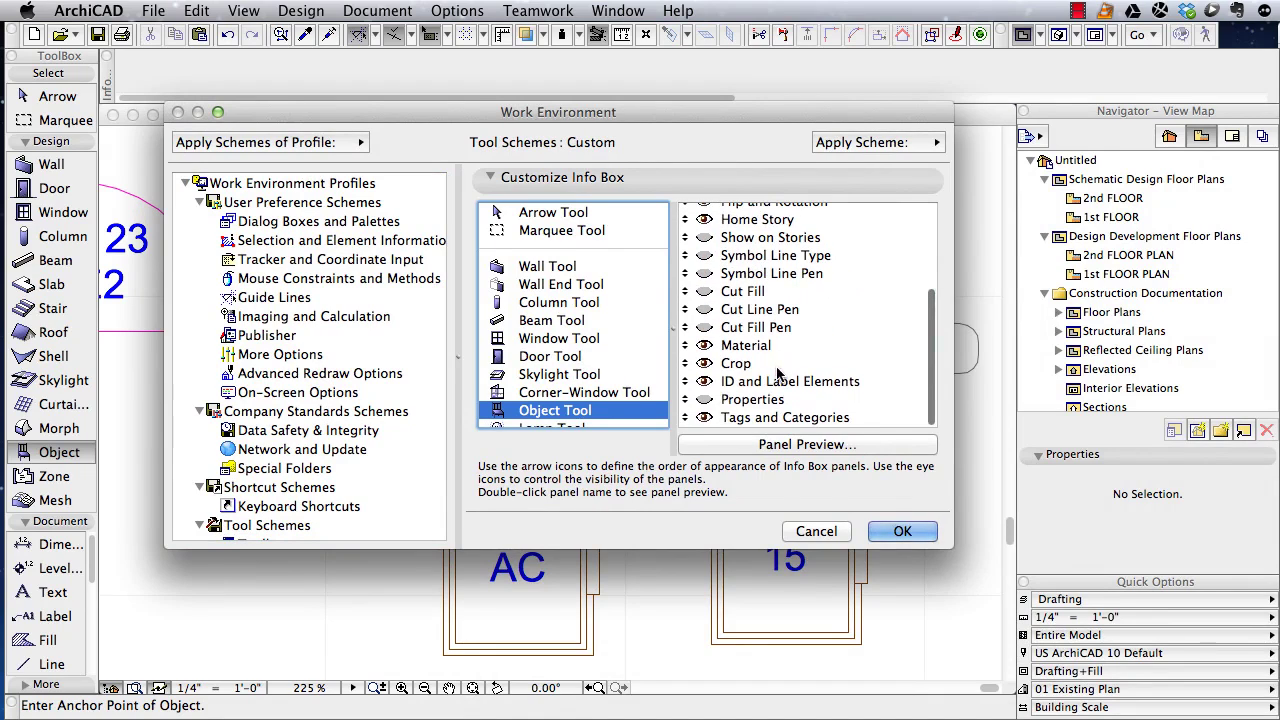
click(684, 382)
drag(684, 382, 690, 207)
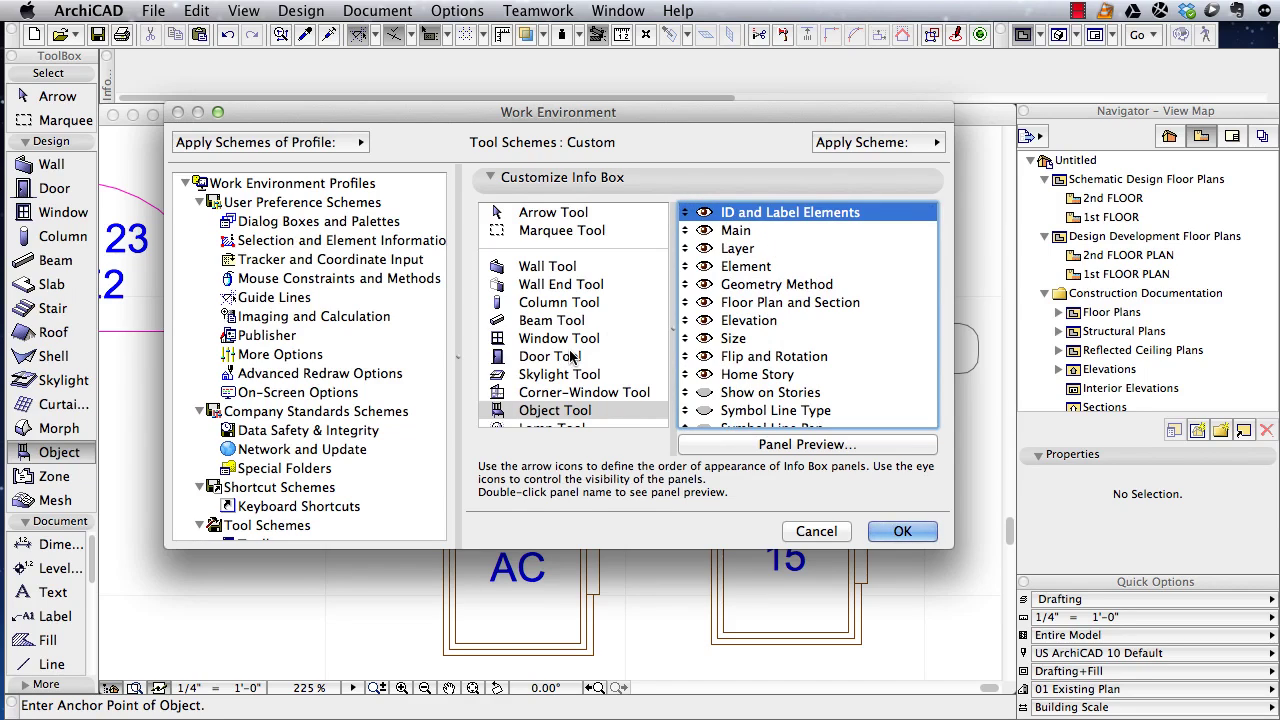
click(900, 535)
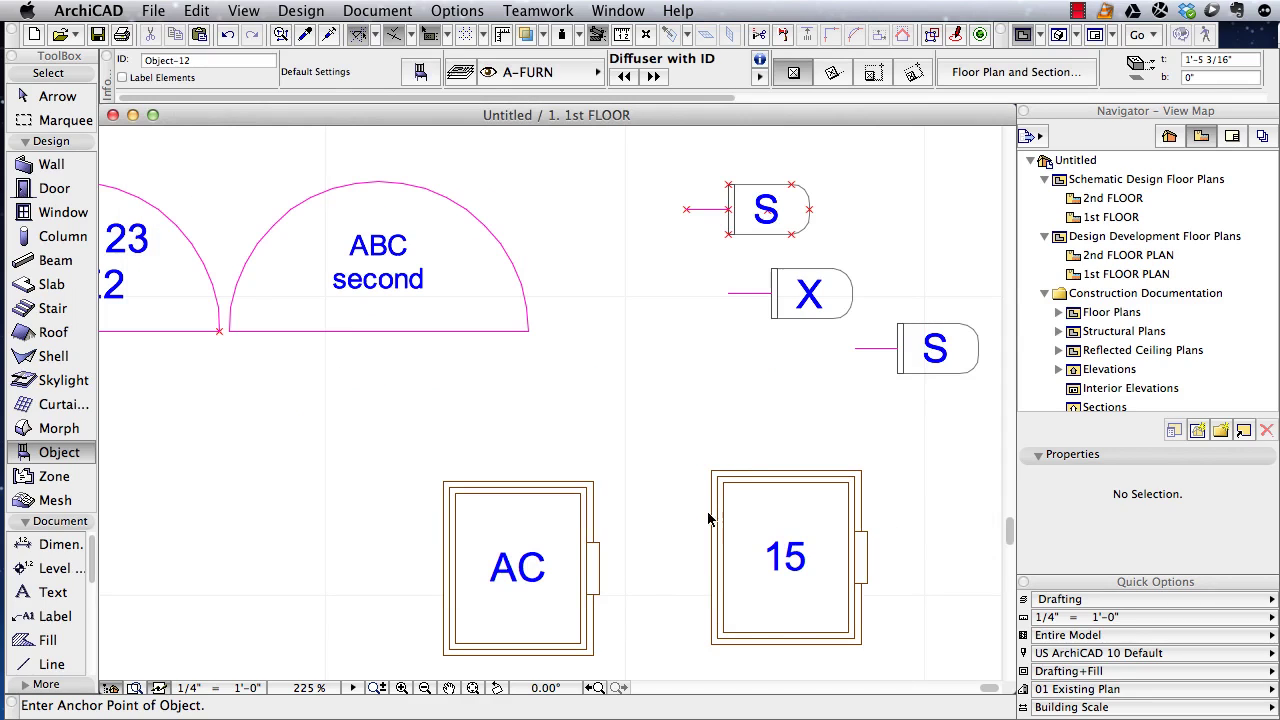
Select diffuser 15 and Multiply it into 3 evenly spaced copies in a row to its right
shift+click(714, 474)
double_click(152, 63)
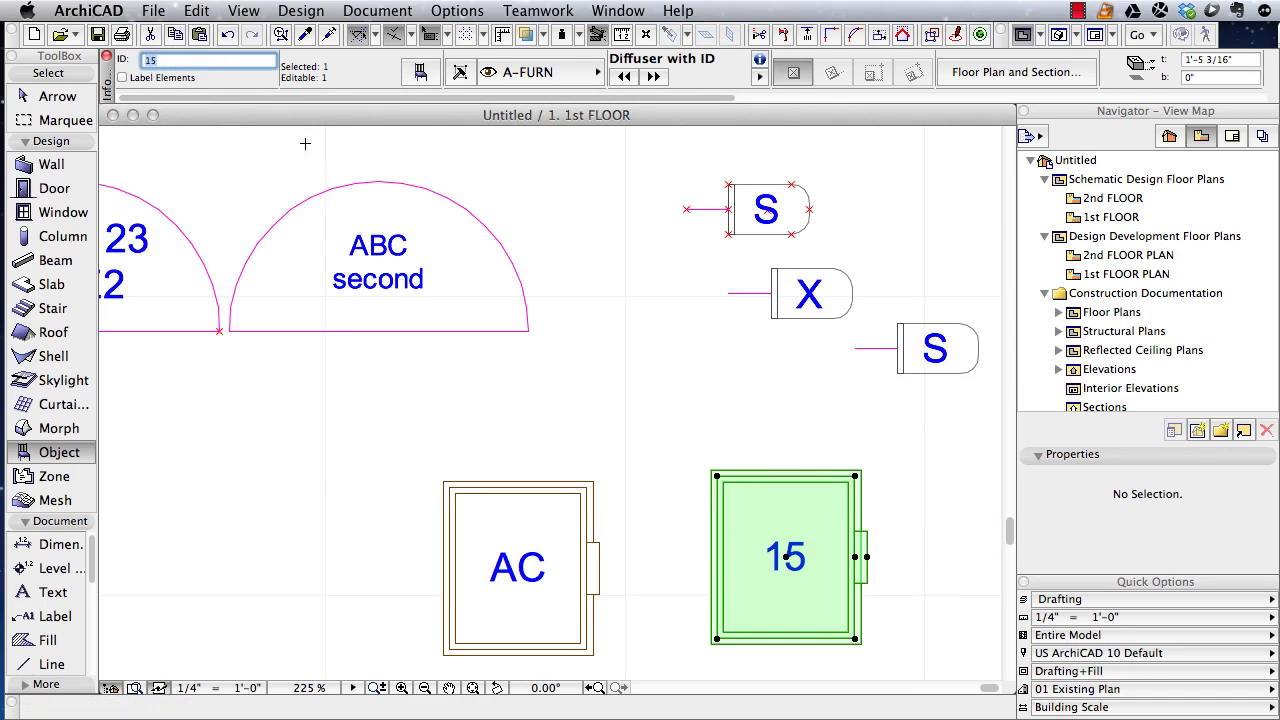
click(653, 347)
scroll(722, 383, down, 5)
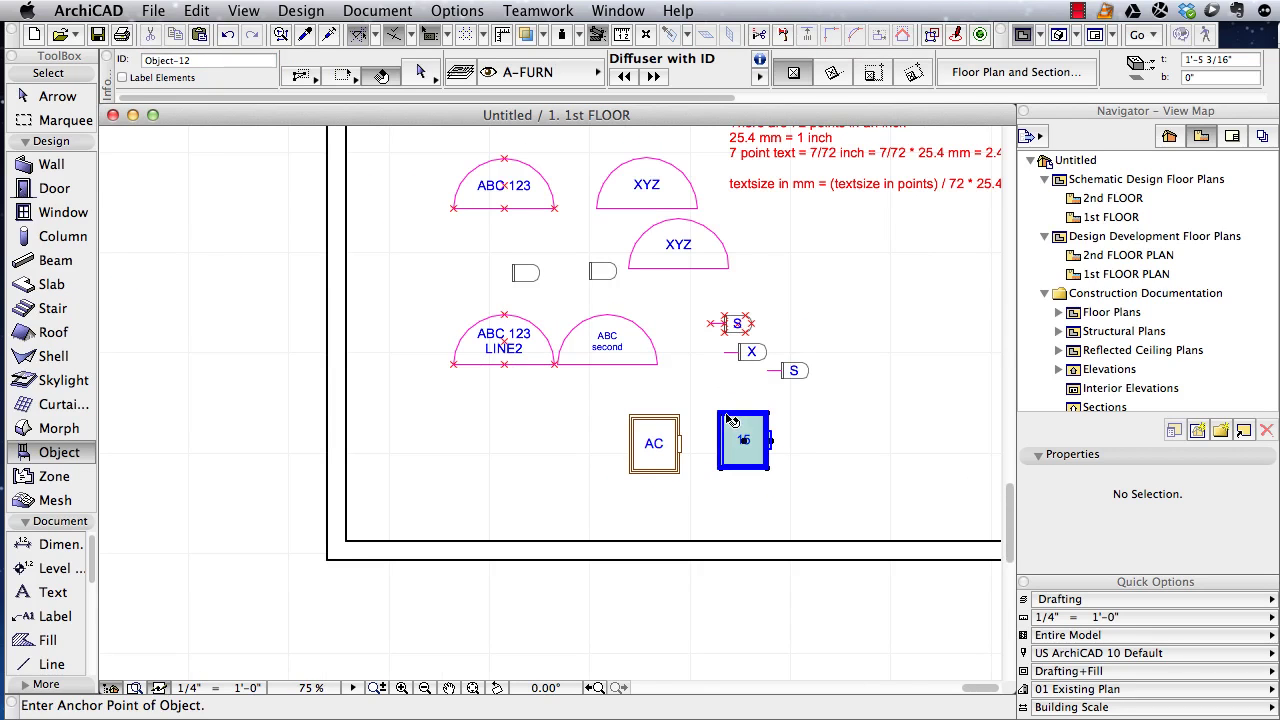
click(730, 420)
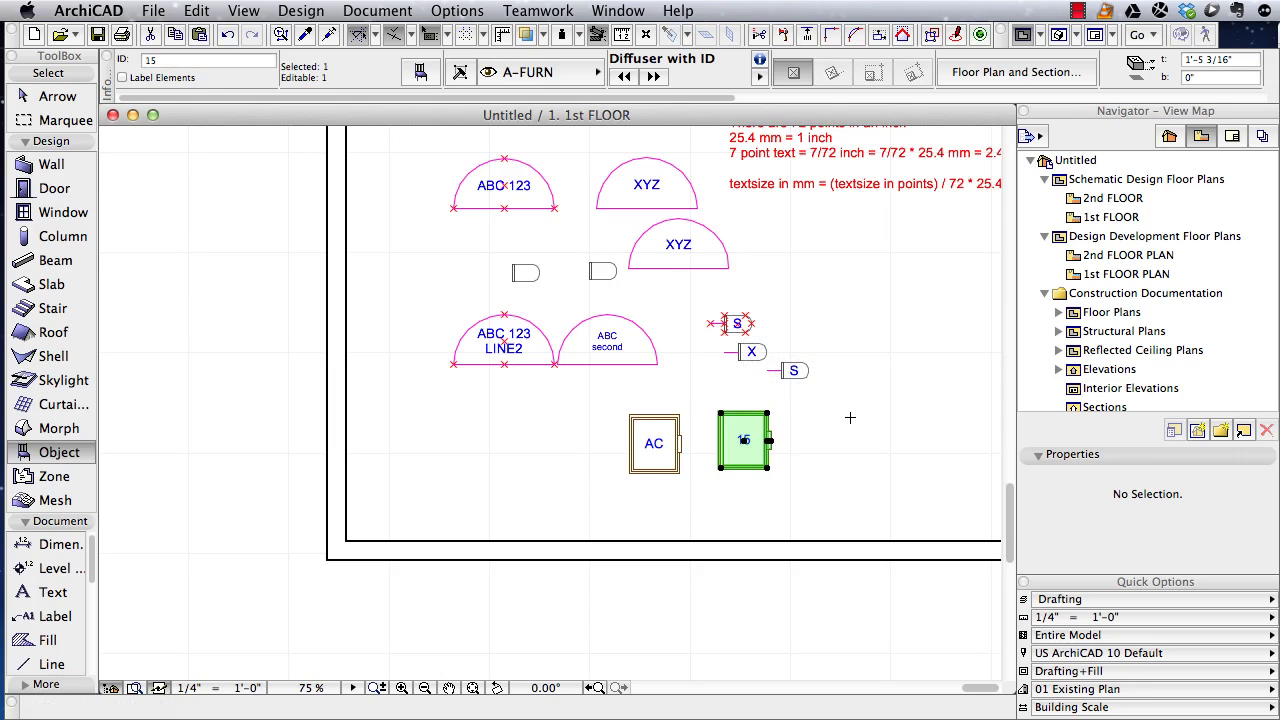
key(Escape)
shift+click(738, 414)
key(super+u)
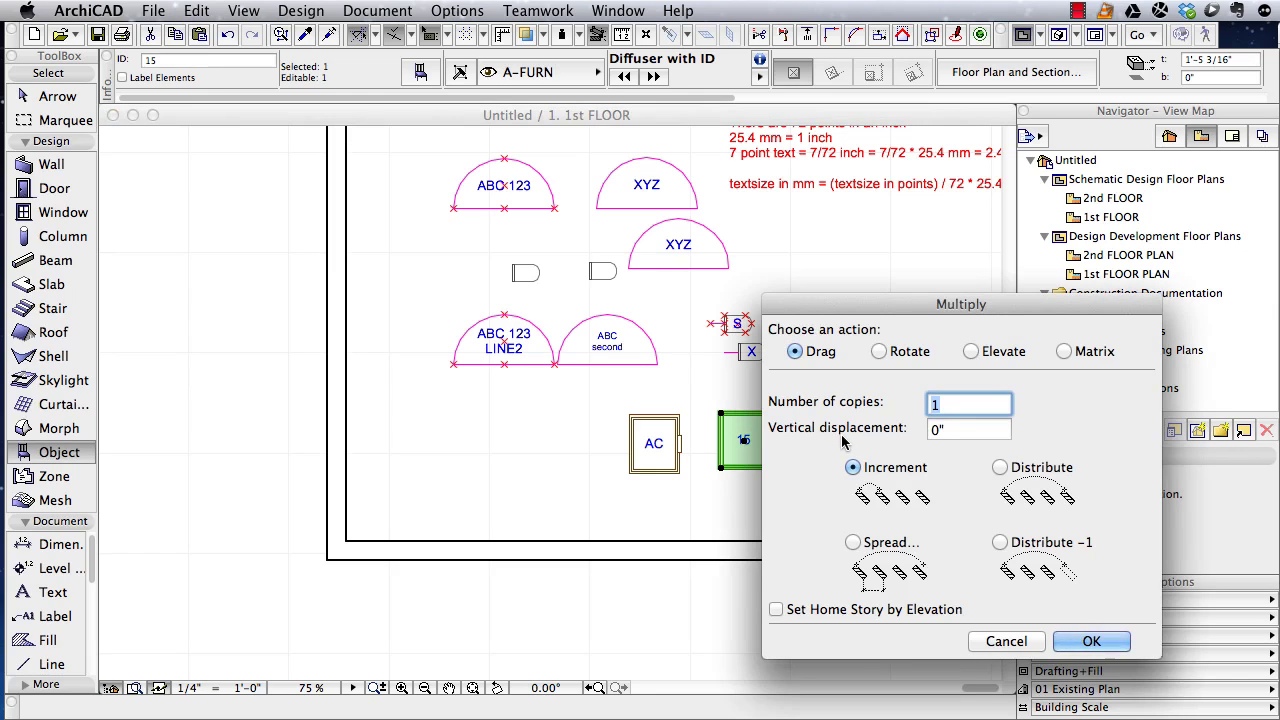
click(1091, 641)
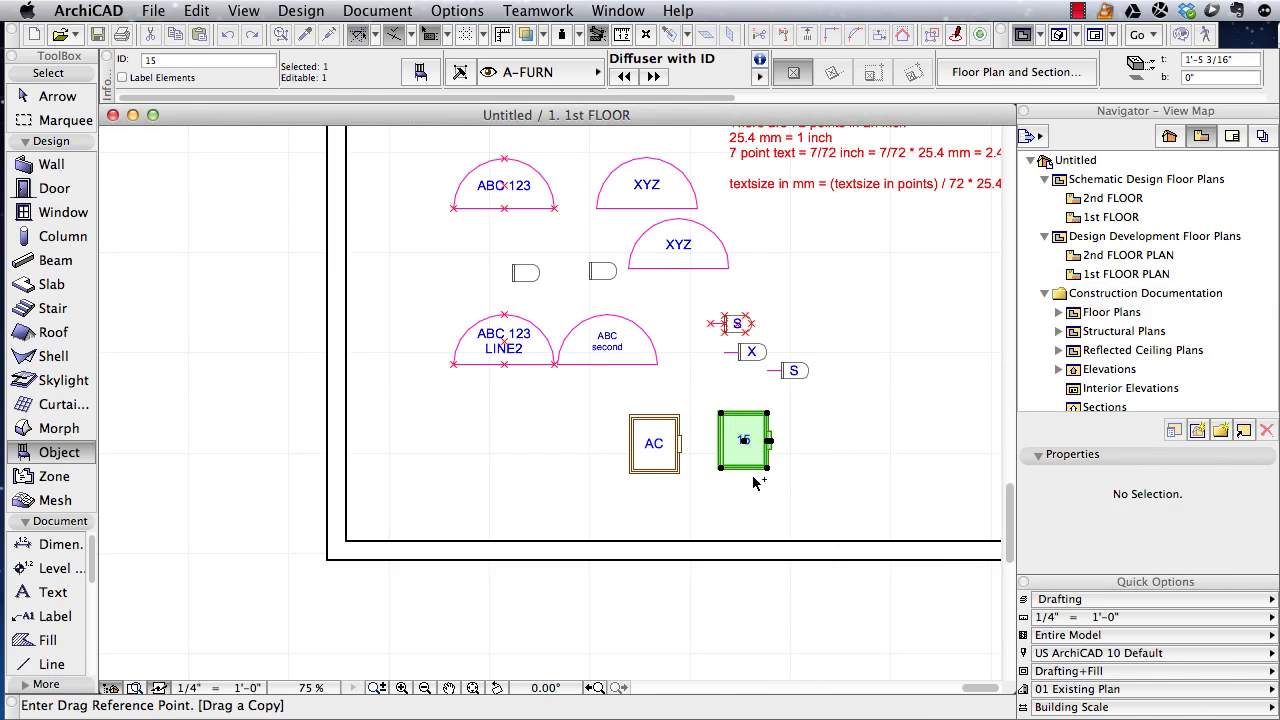
click(745, 442)
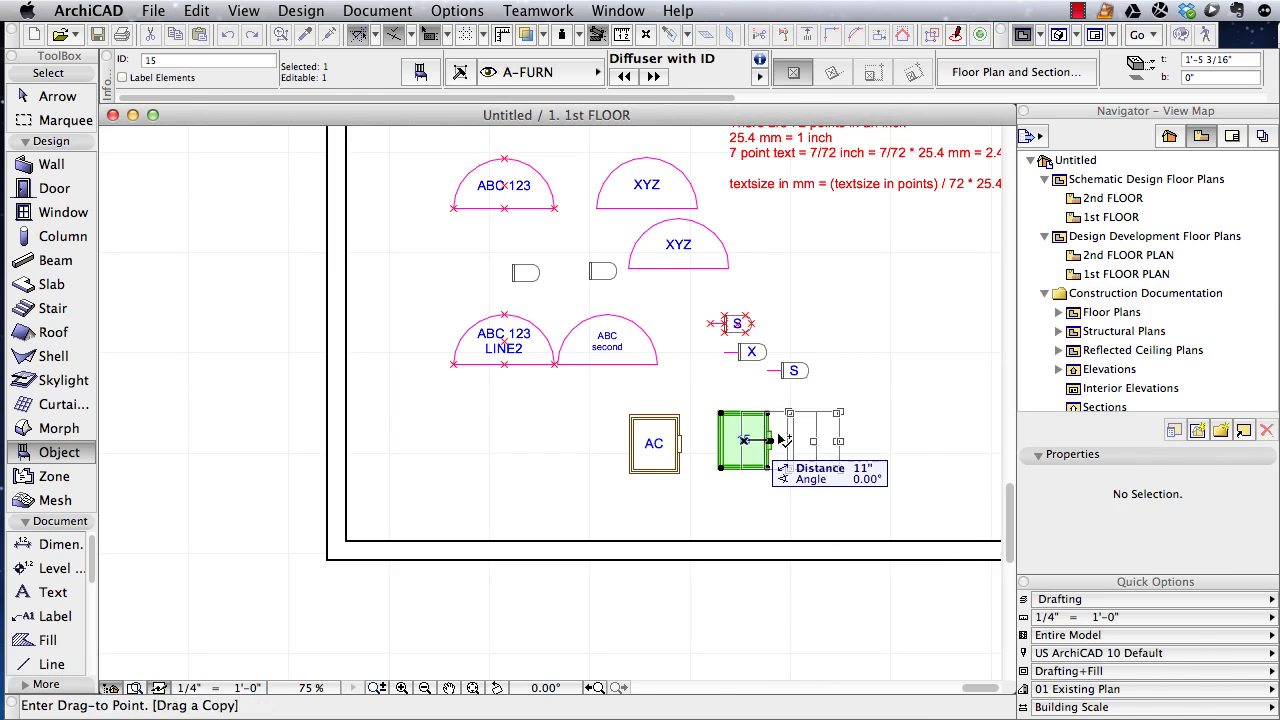
click(830, 444)
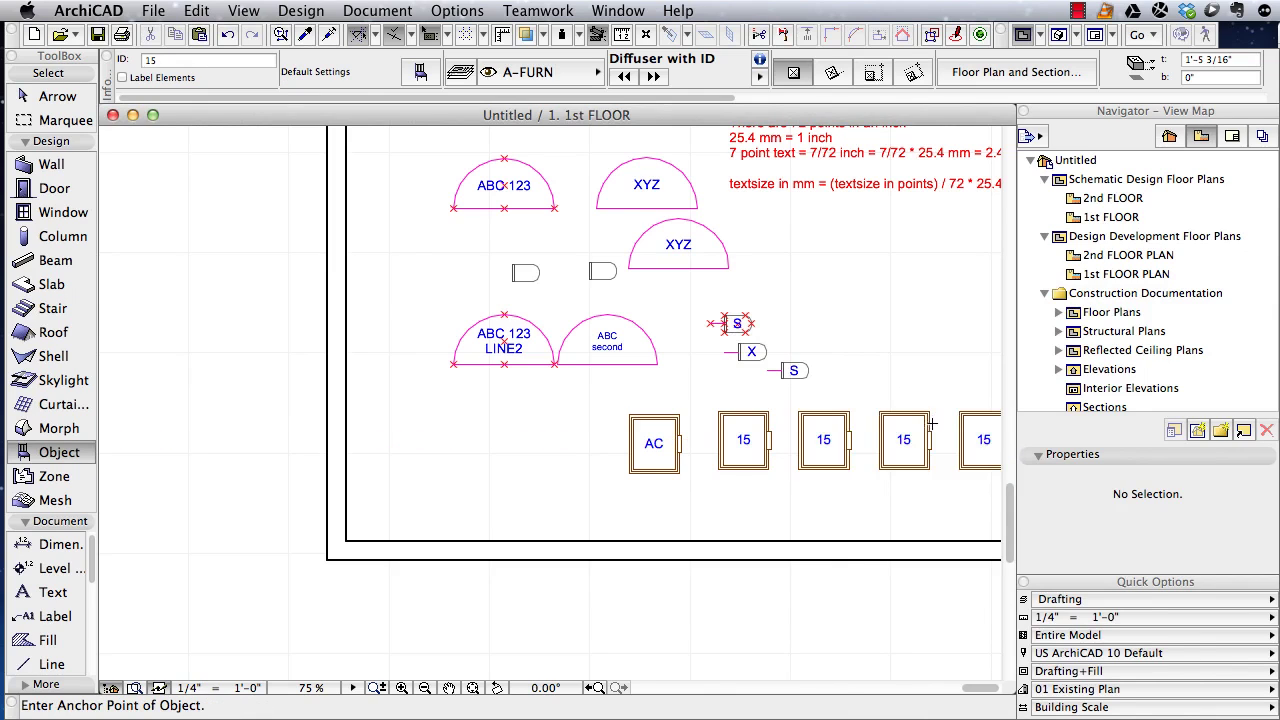
scroll(931, 422, up, 4)
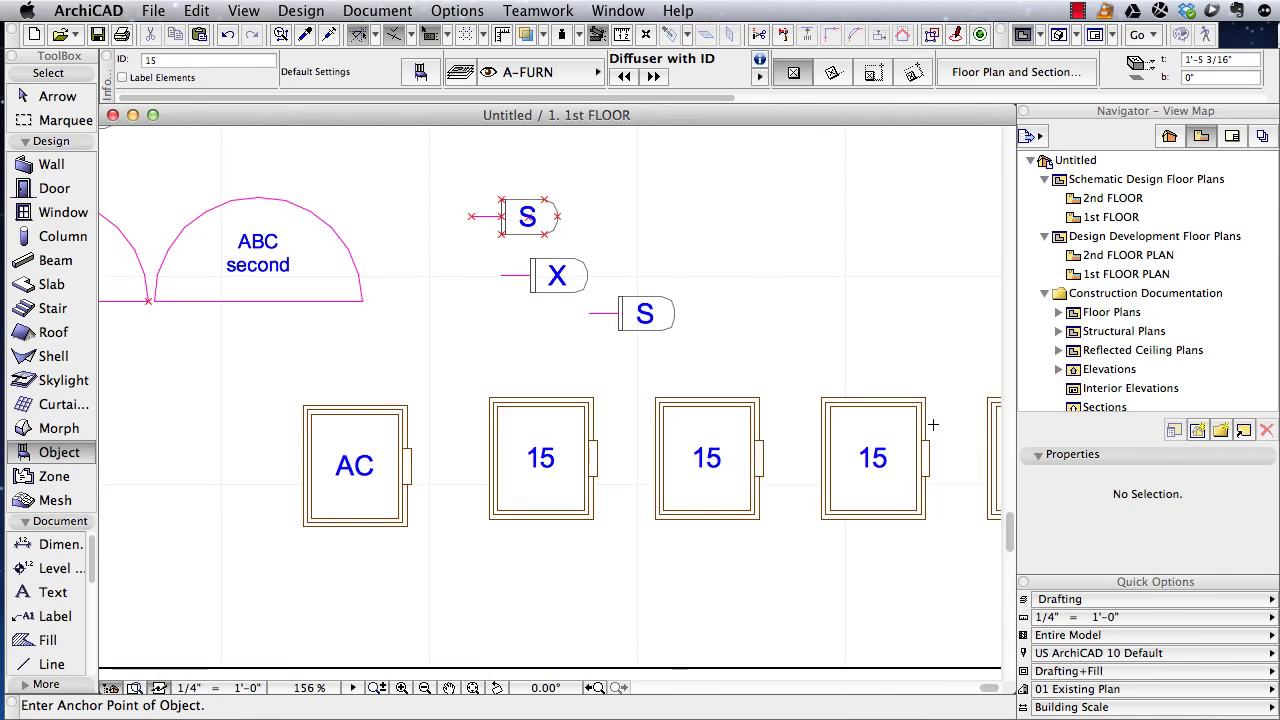
Give the first two diffuser copies the IDs 22 and 24, then select the original diffuser 15
shift+click(757, 404)
click(150, 61)
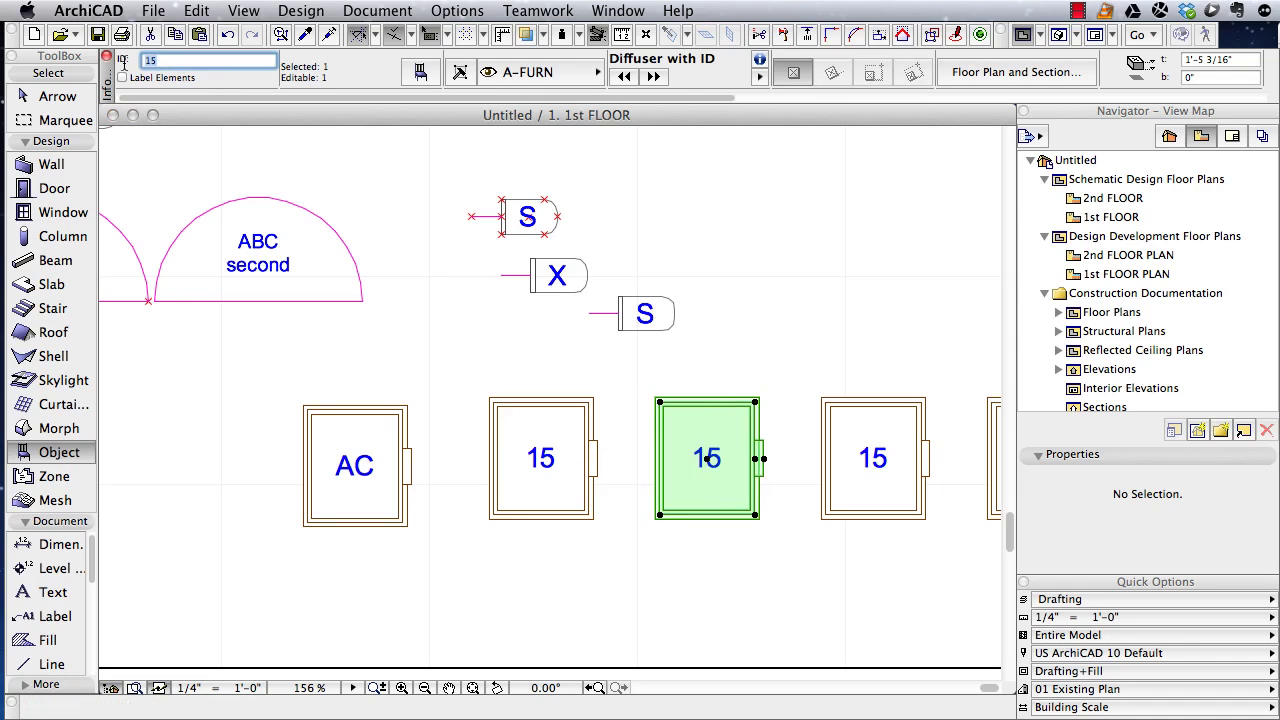
text(22)
key(Return)
key(Escape)
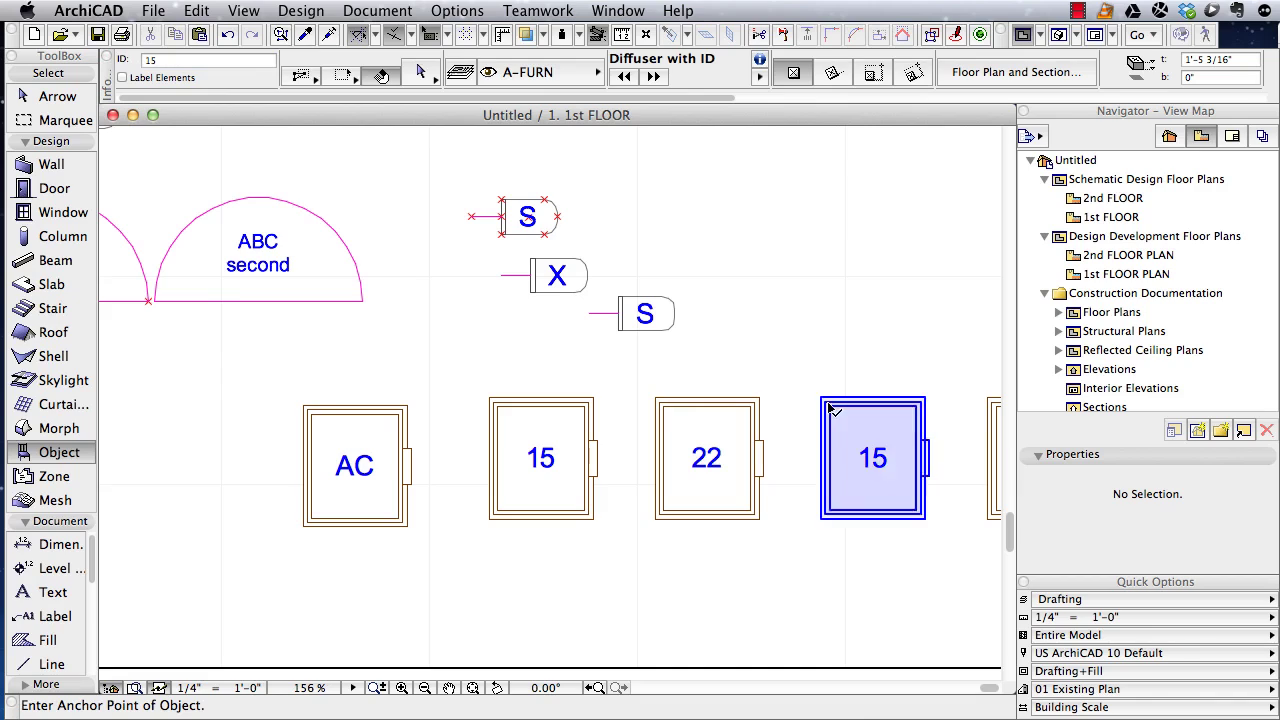
shift+click(831, 406)
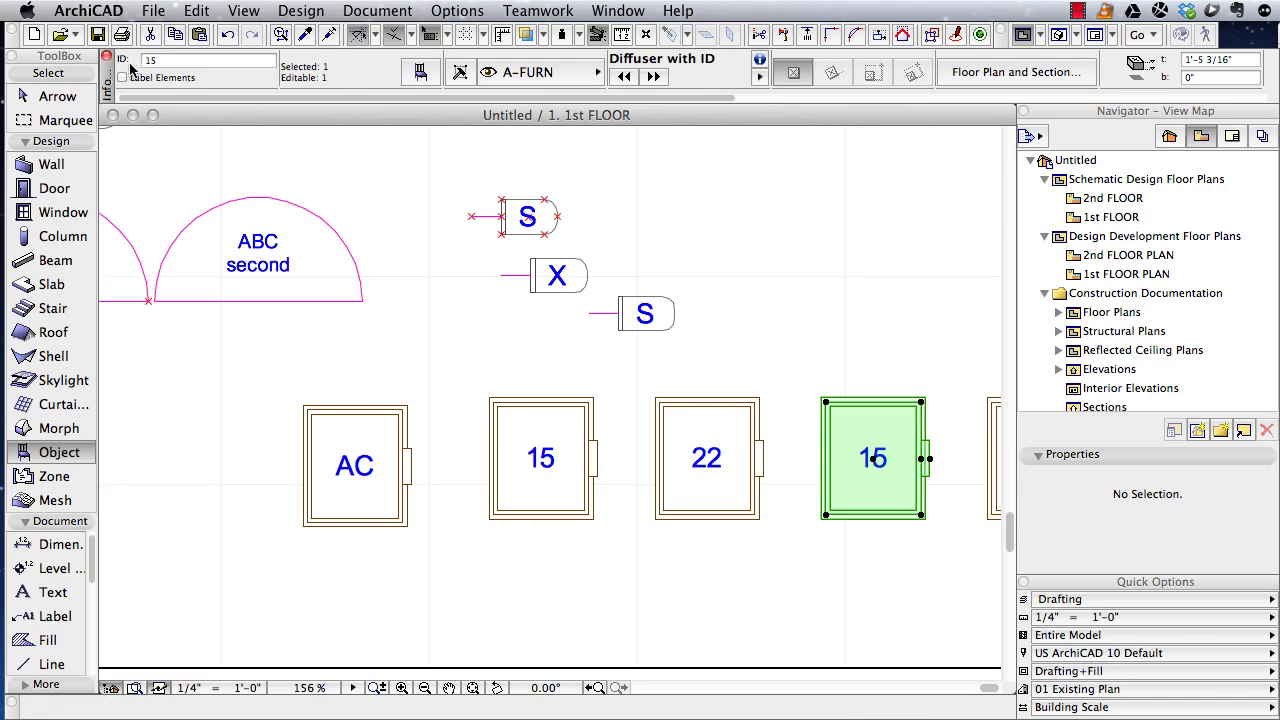
double_click(178, 61)
text(24)
click(908, 204)
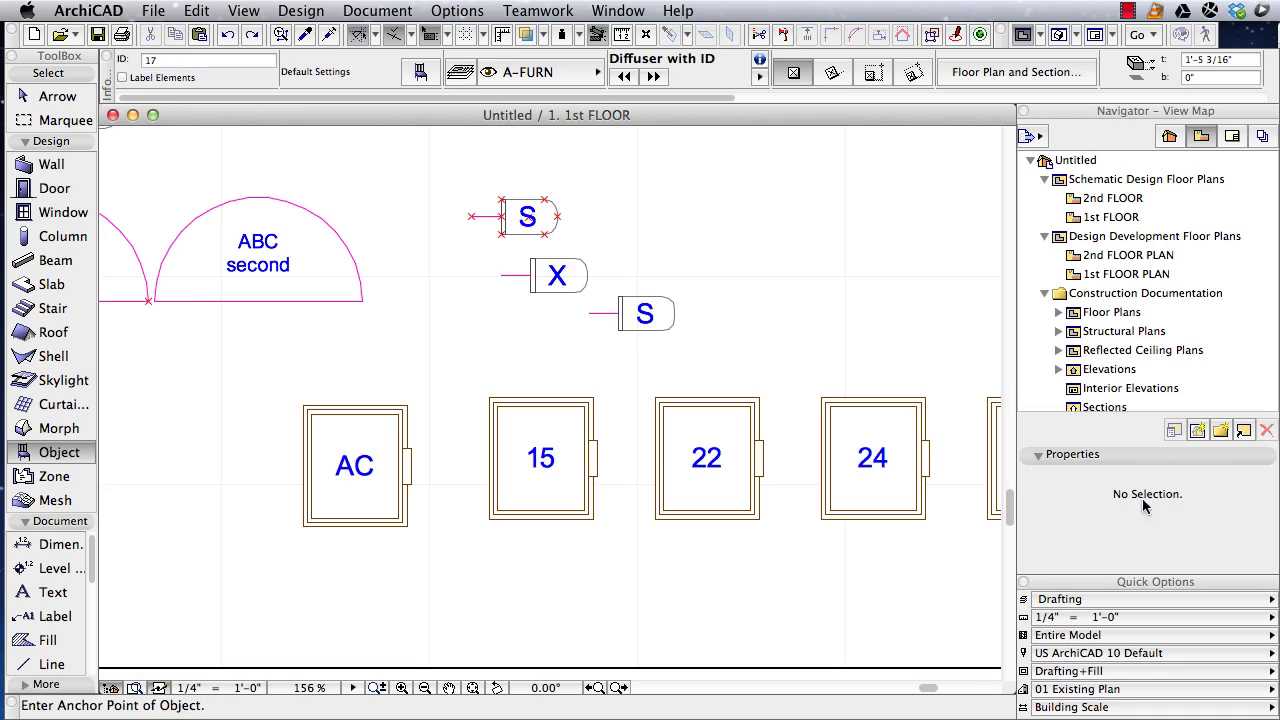
shift+click(592, 403)
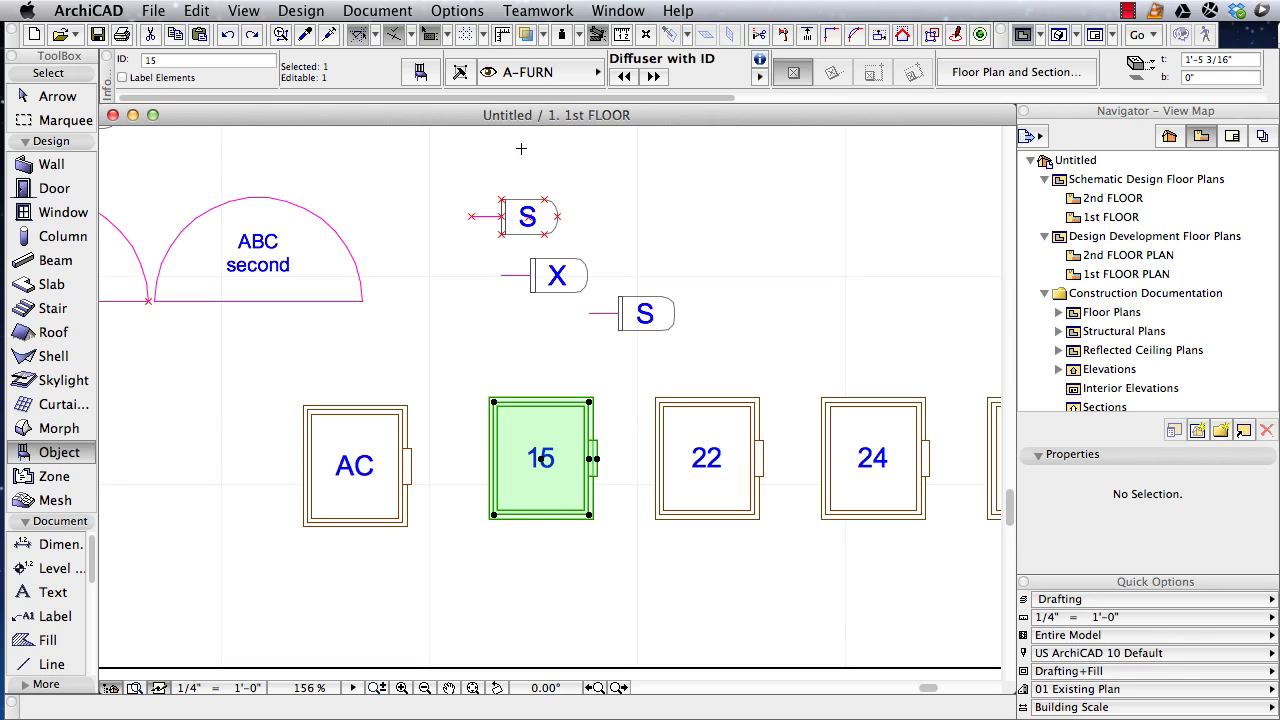
click(424, 79)
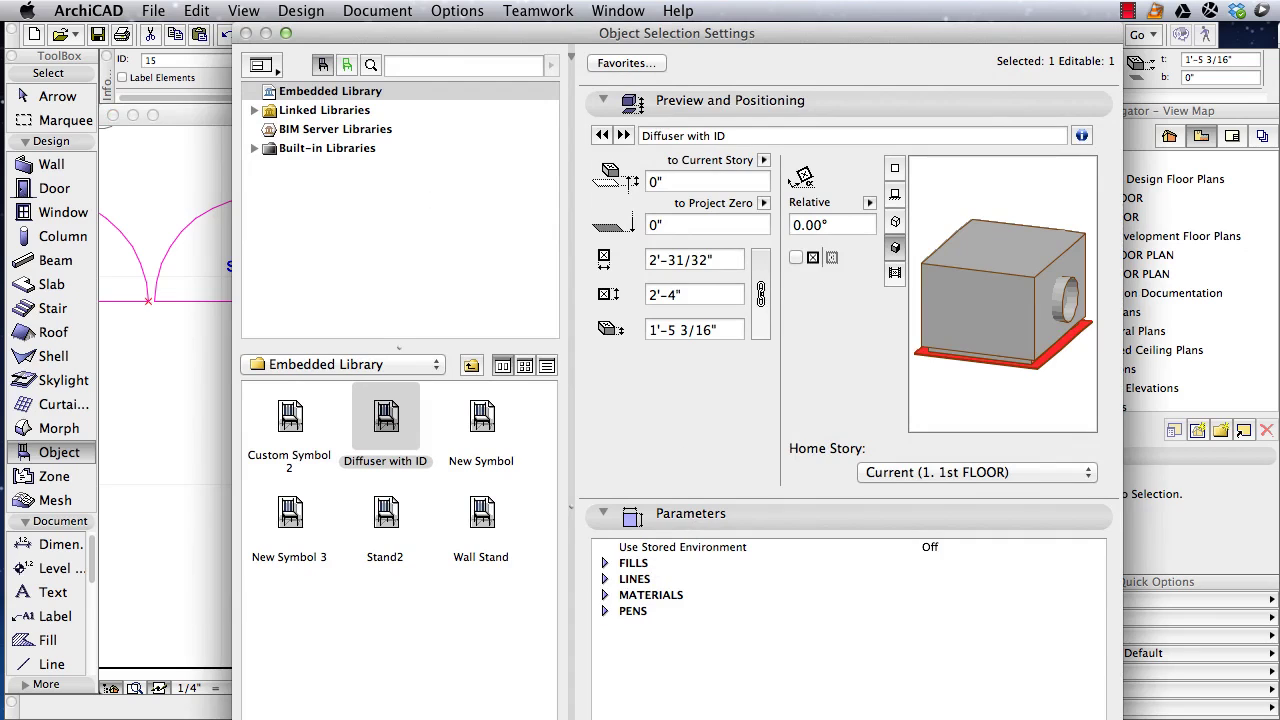
key(Return)
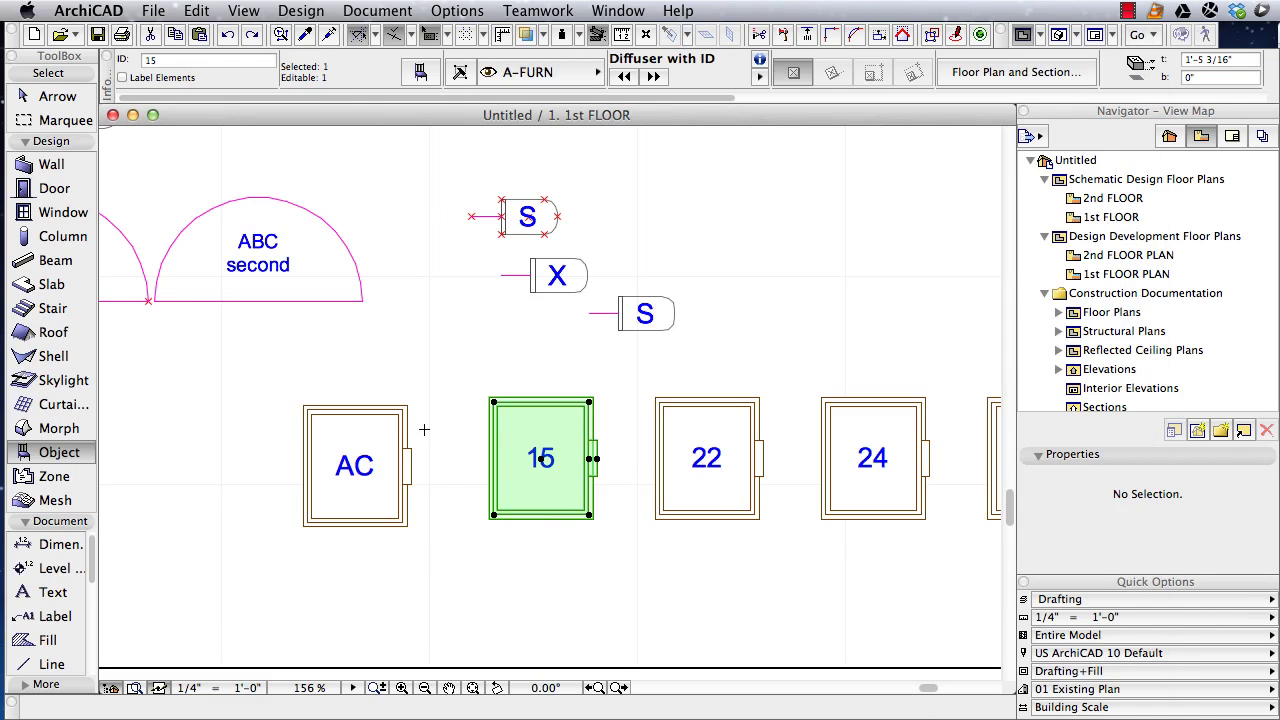
key(Escape)
click(419, 401)
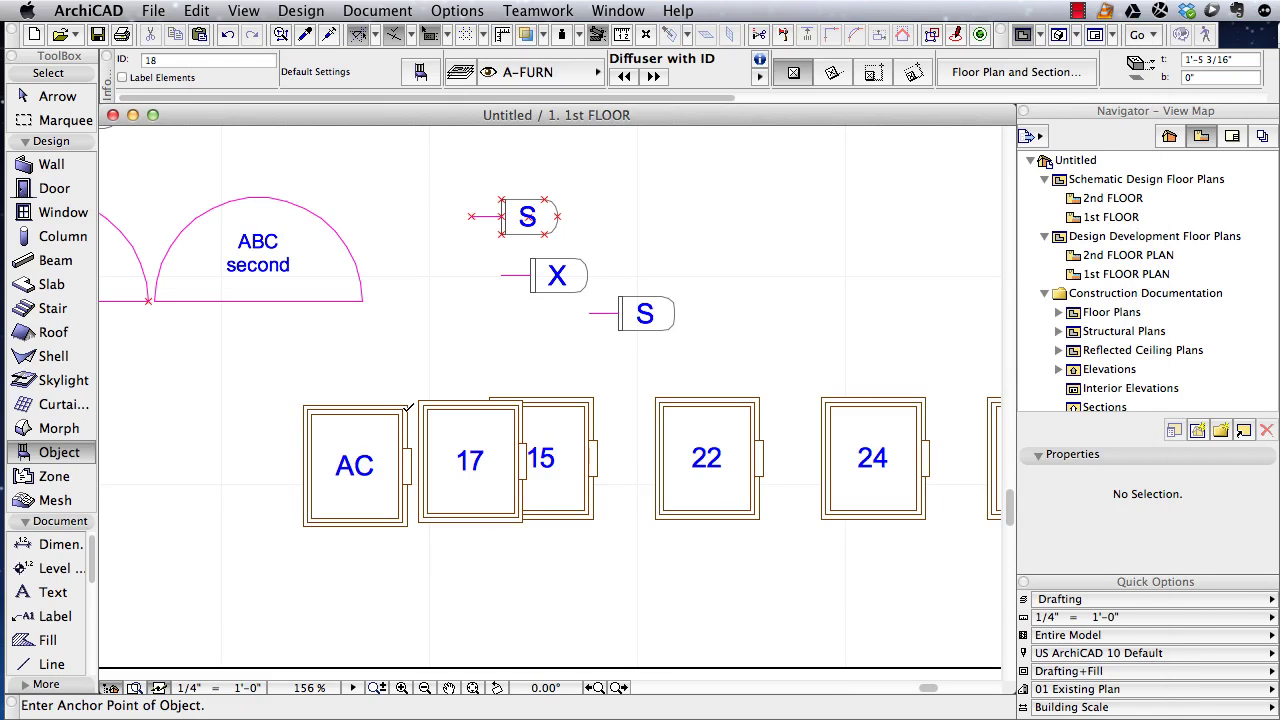
key(super+z)
shift+click(407, 408)
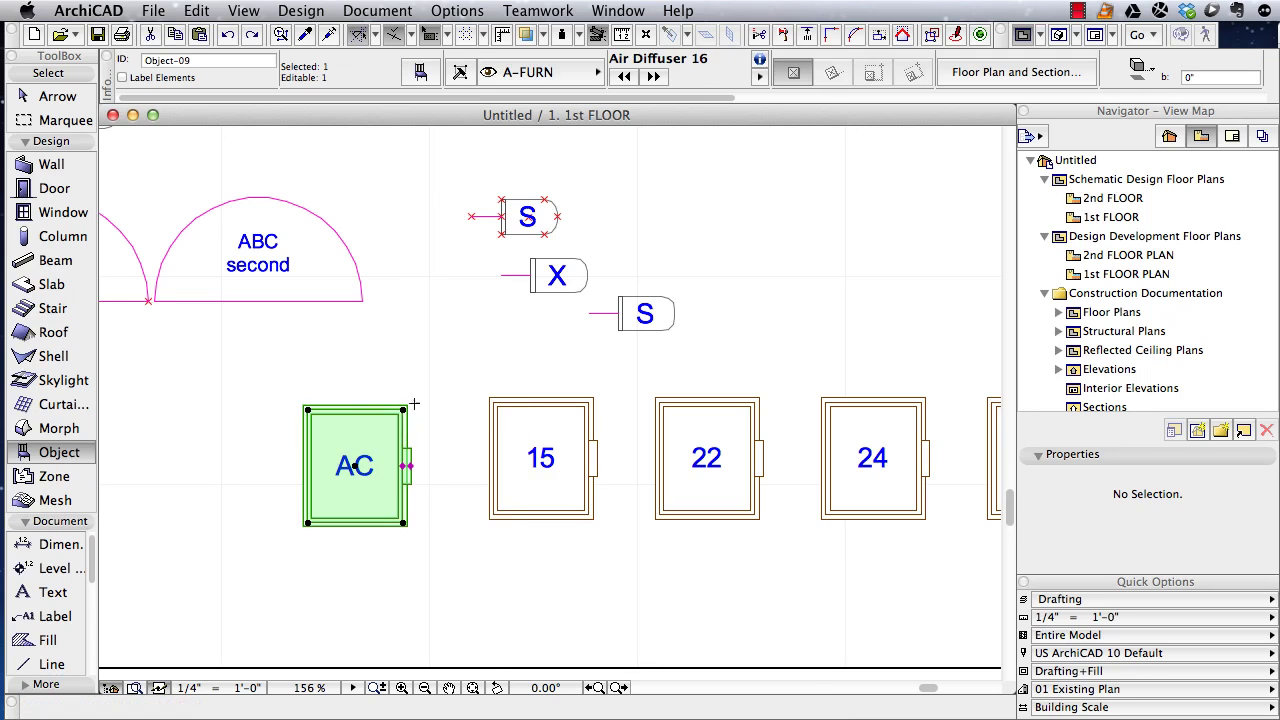
click(432, 74)
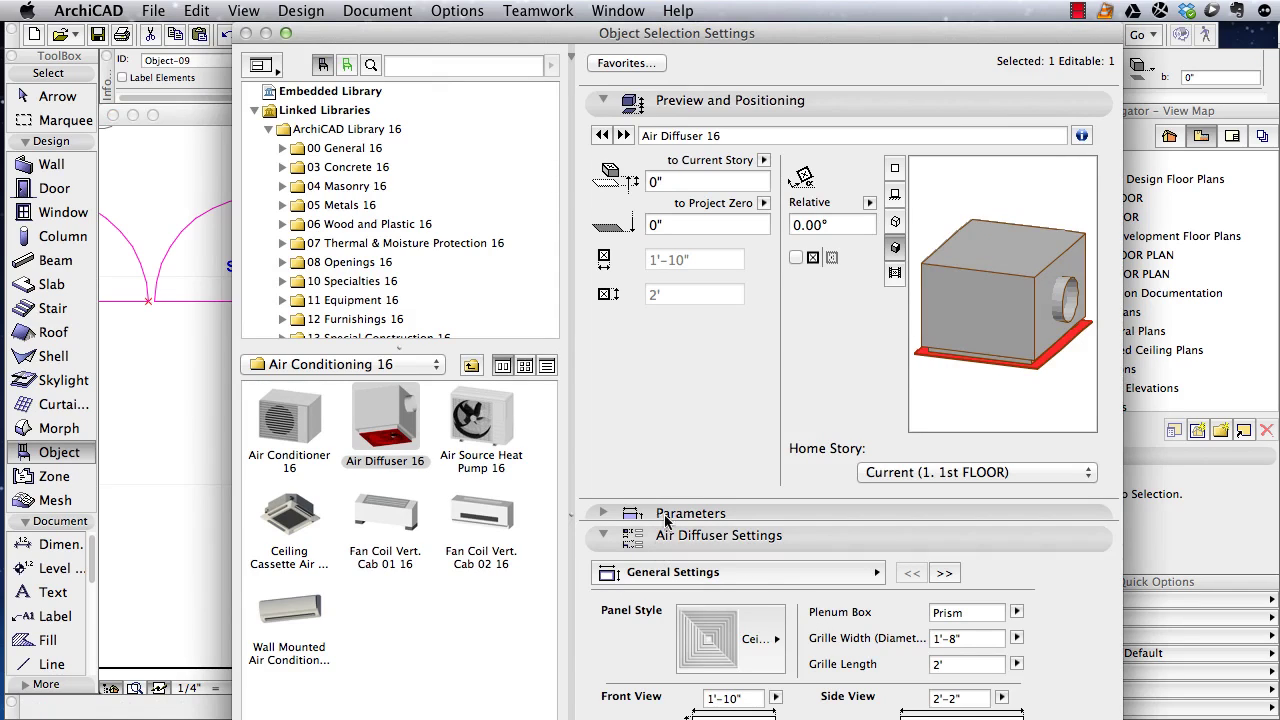
click(606, 100)
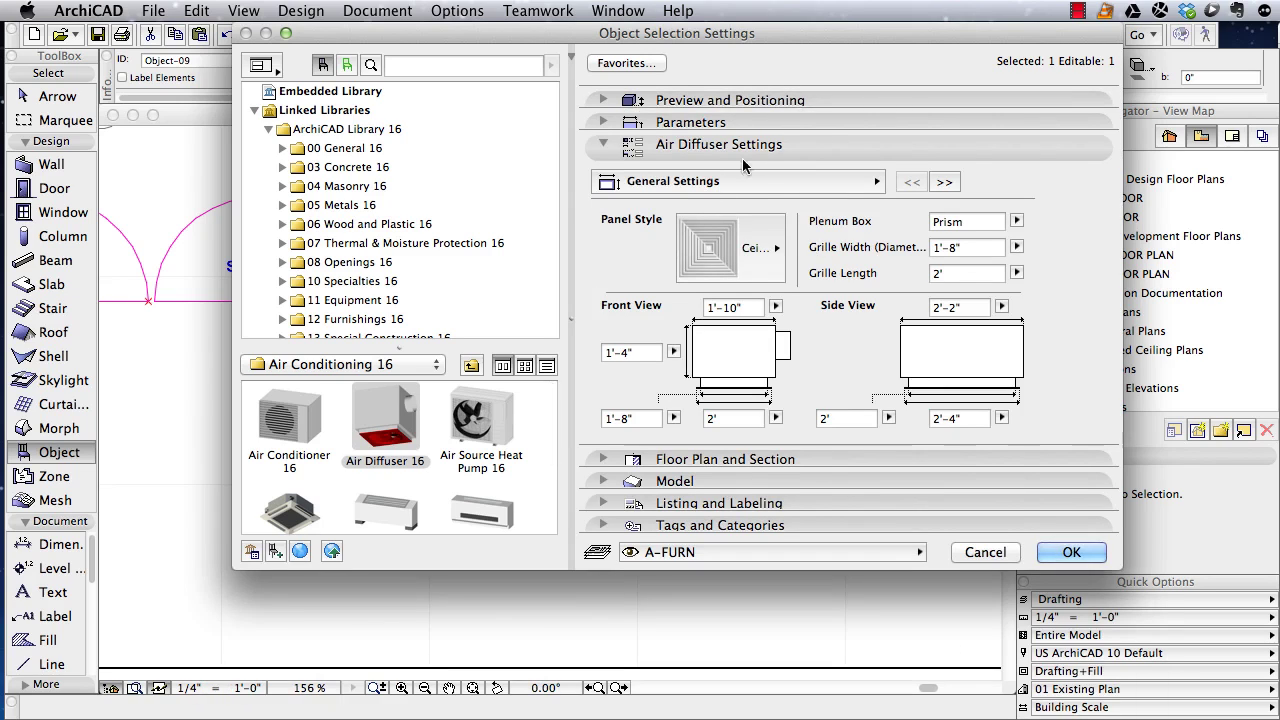
click(605, 121)
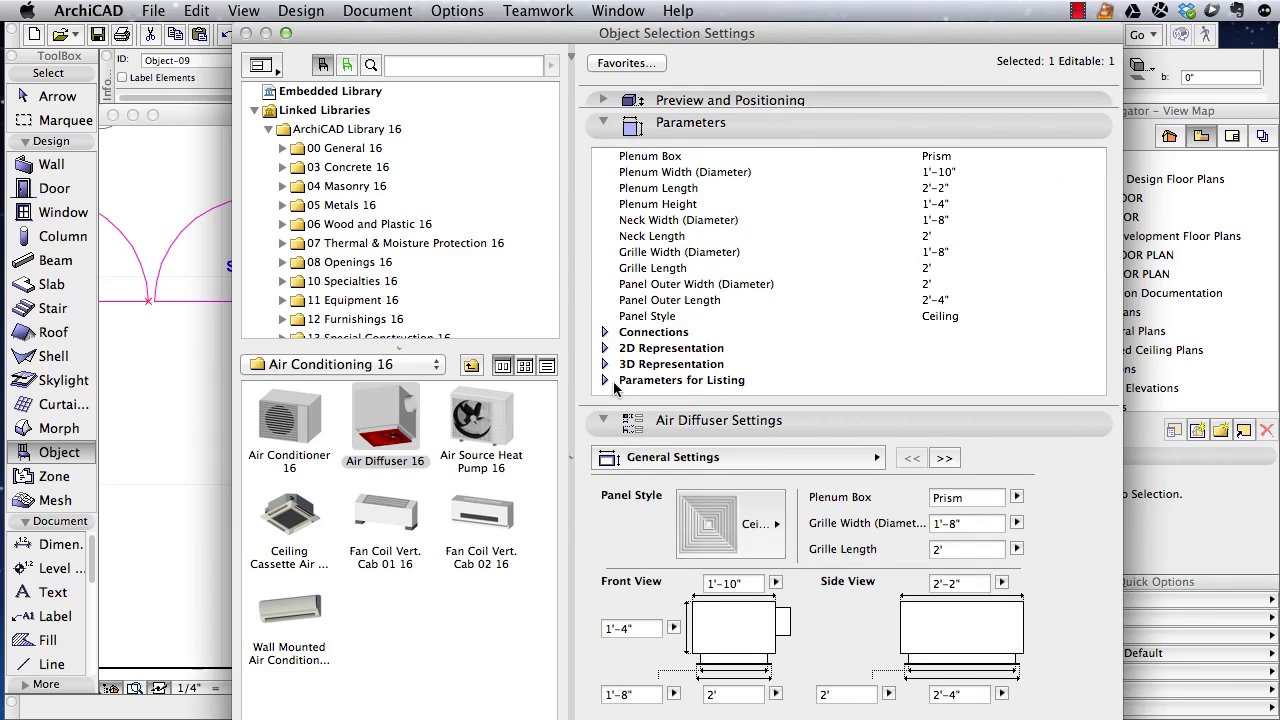
click(605, 381)
scroll(651, 379, down, 5)
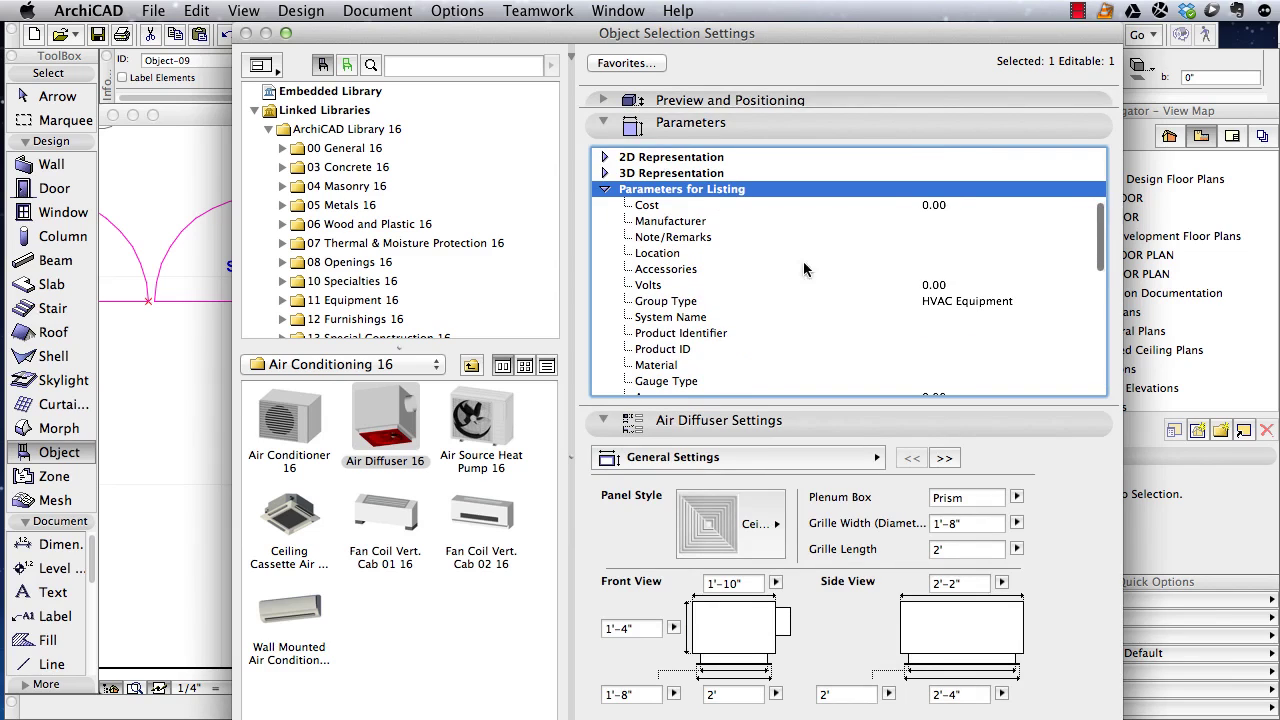
click(955, 222)
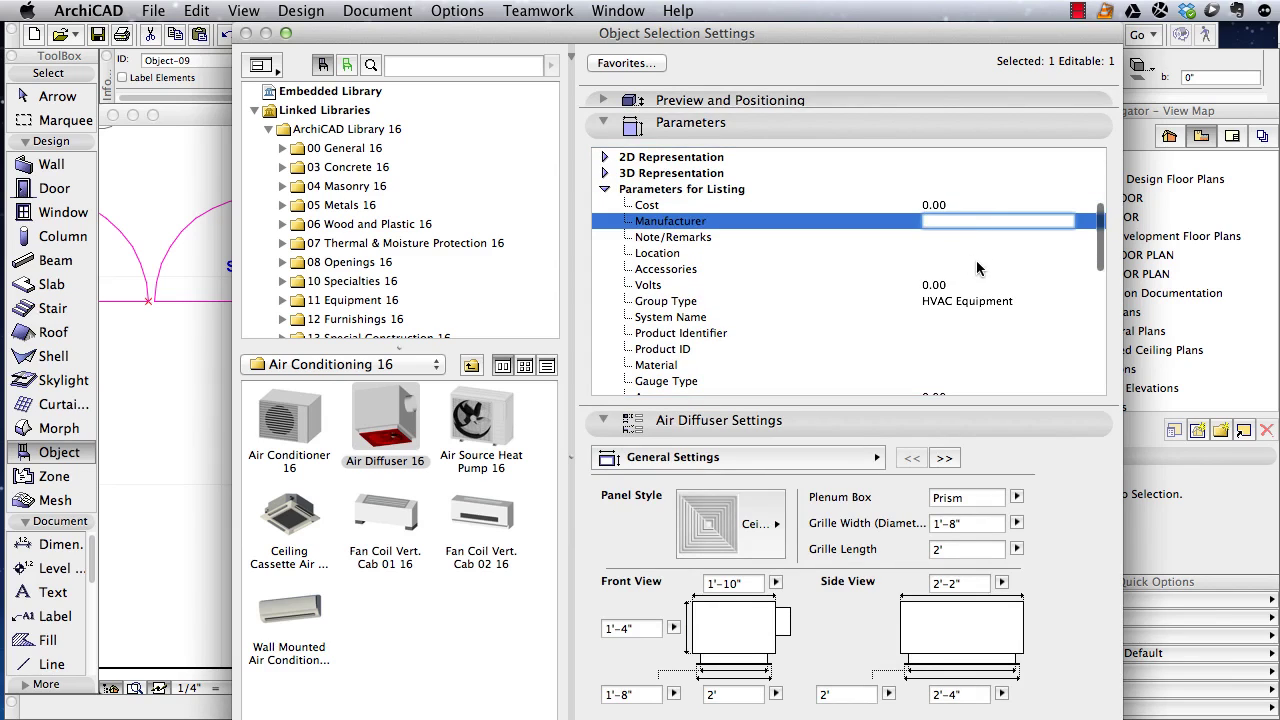
click(983, 263)
click(976, 253)
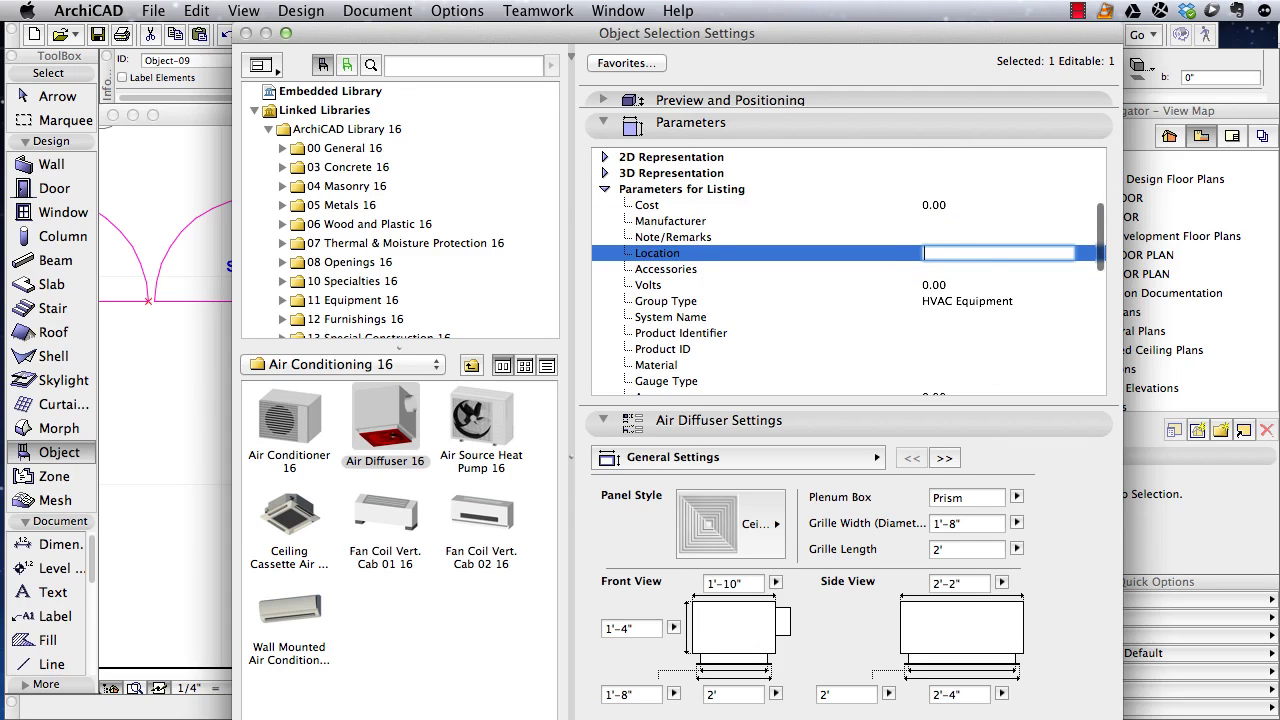
key(Return)
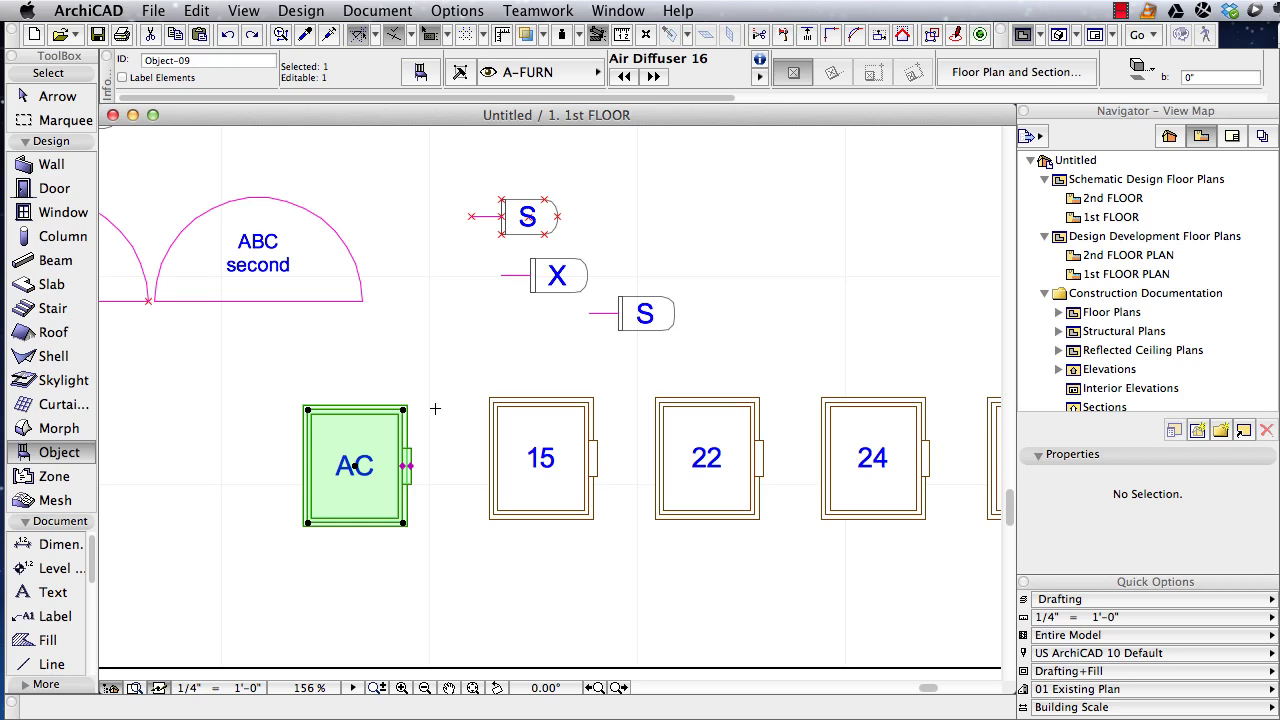
Inspect Air Diffuser 16's Duct Flow Terminal subtype, then return to the floor plan and deselect
key(super+shift+o)
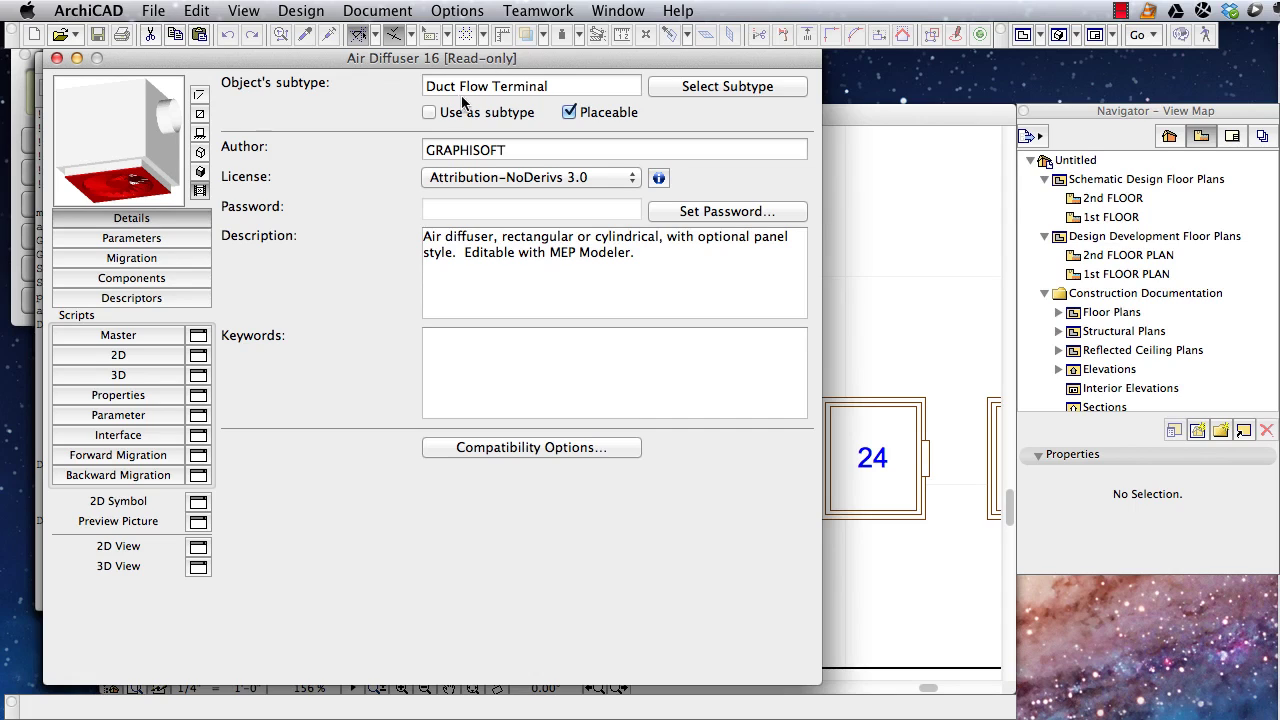
click(725, 87)
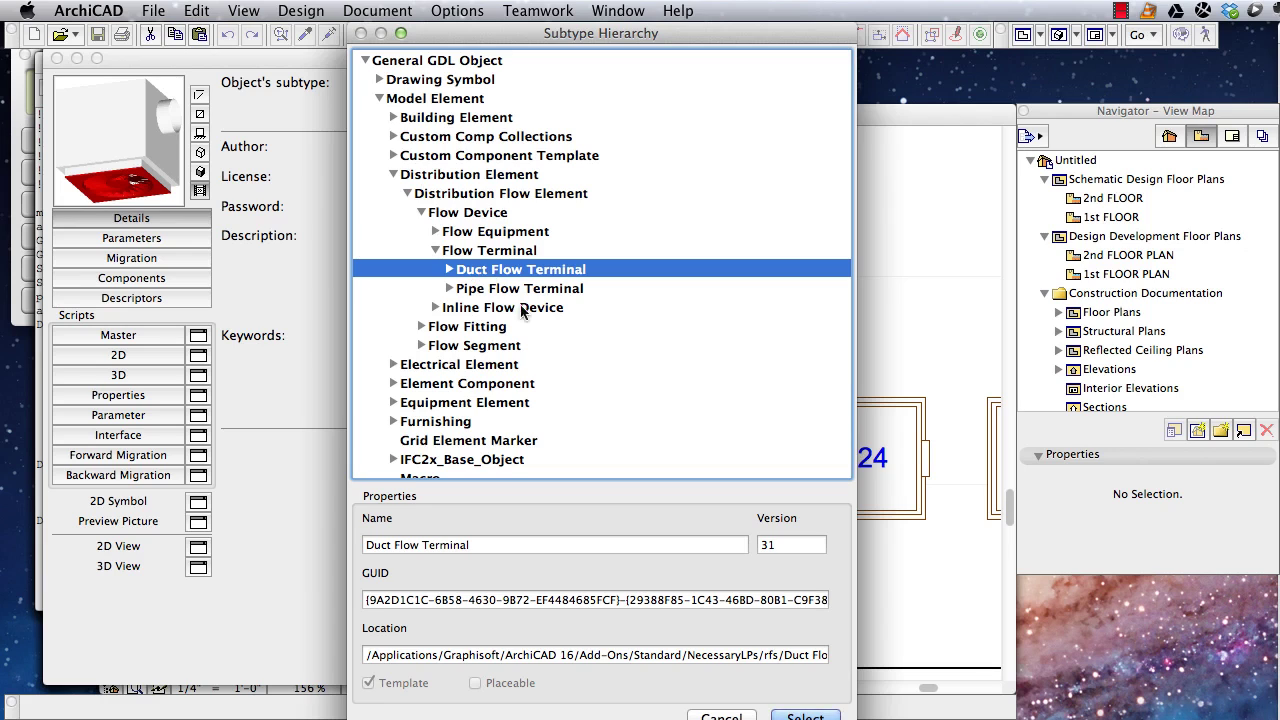
click(705, 716)
click(852, 358)
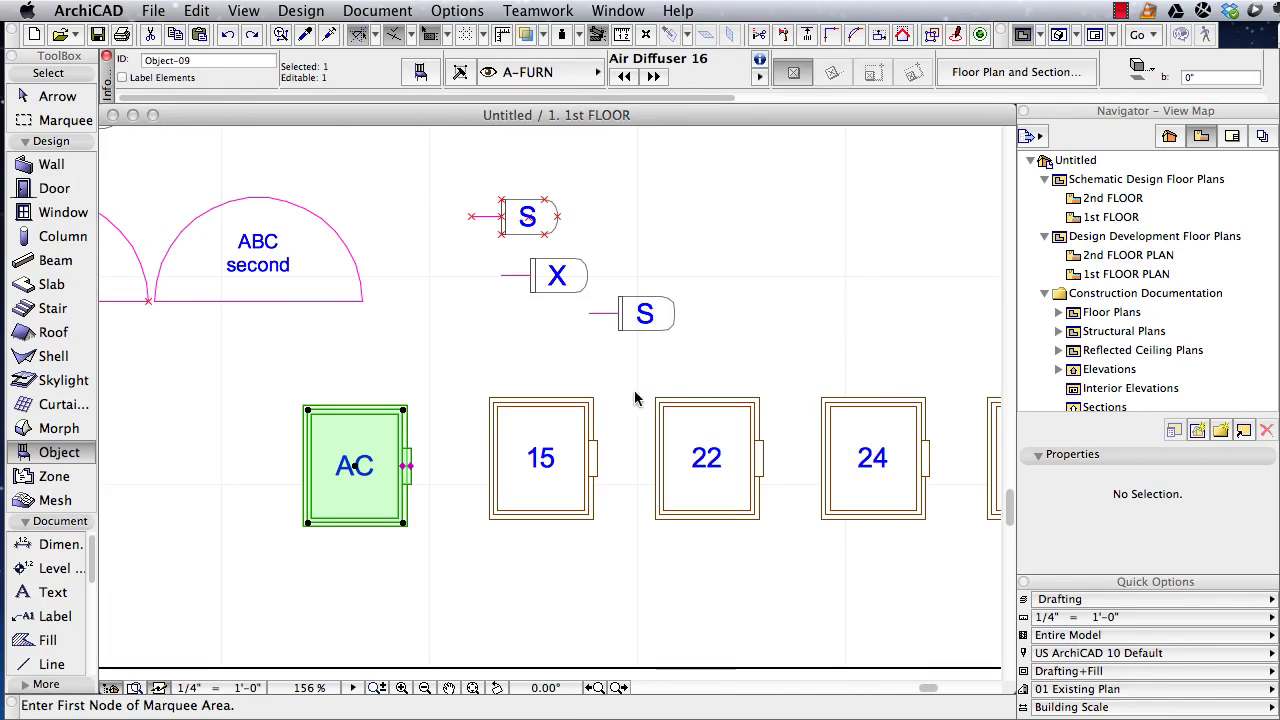
key(Escape)
Open the diffuser labelled 15 (Diffuser with ID) in the GDL editor
shift+click(591, 407)
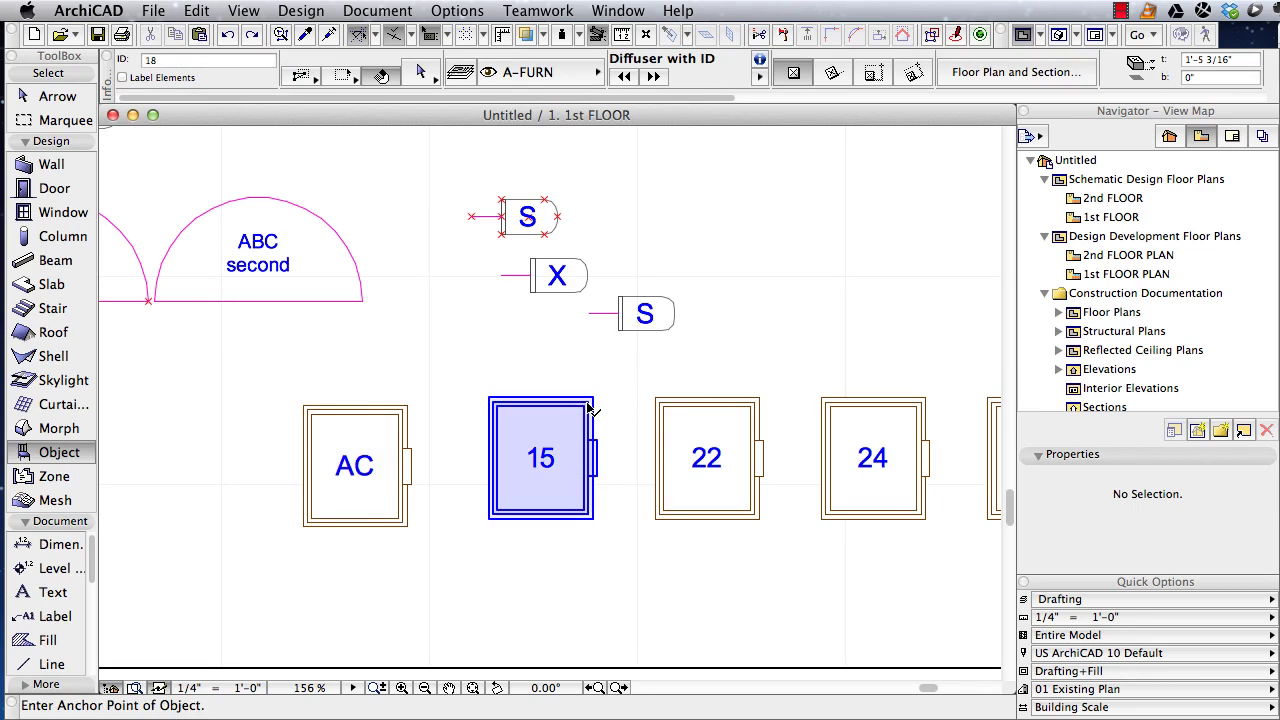
shift+click(591, 407)
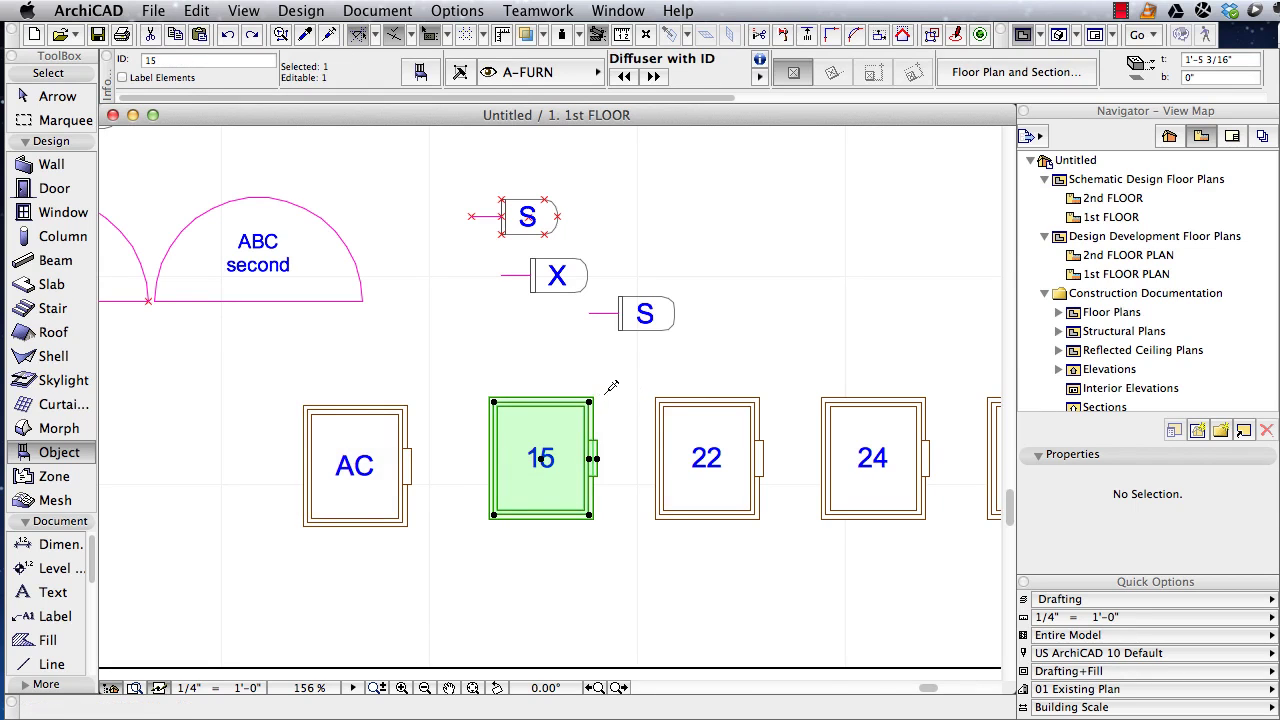
key(super+shift+o)
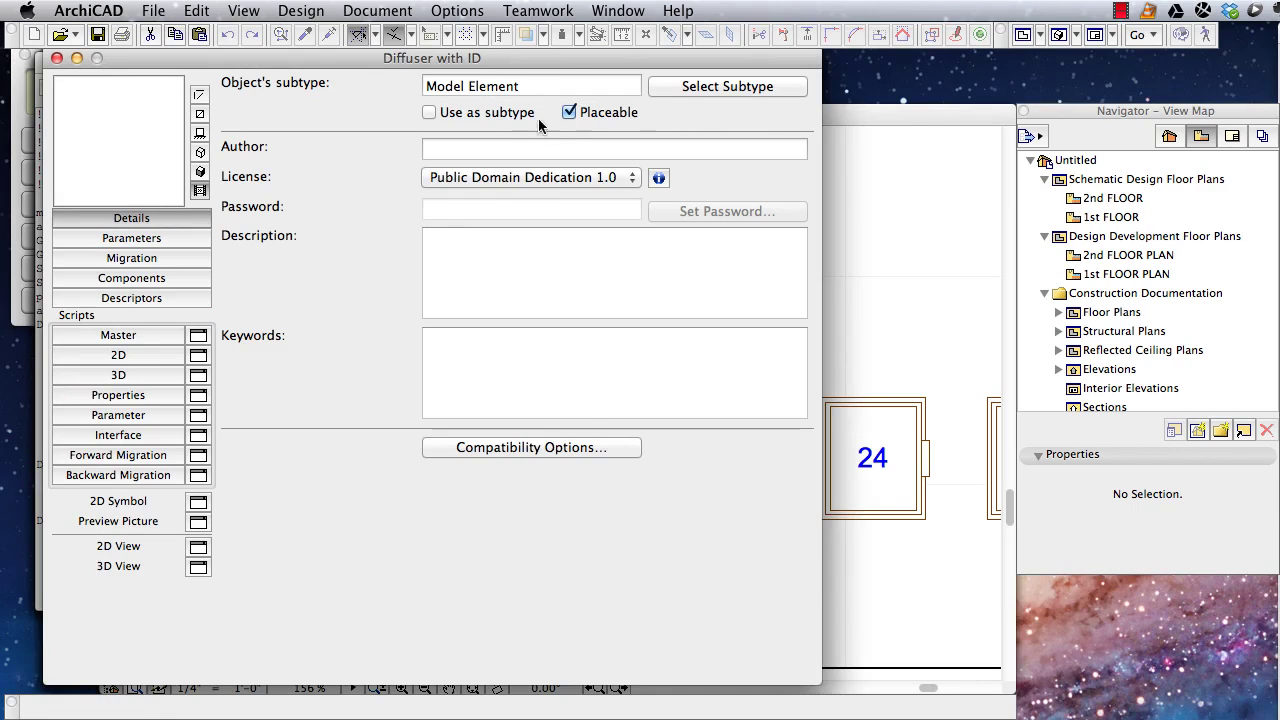
Set the part's subtype to Distribution > Flow Device > Flow Terminal > Duct Flow Terminal
click(705, 88)
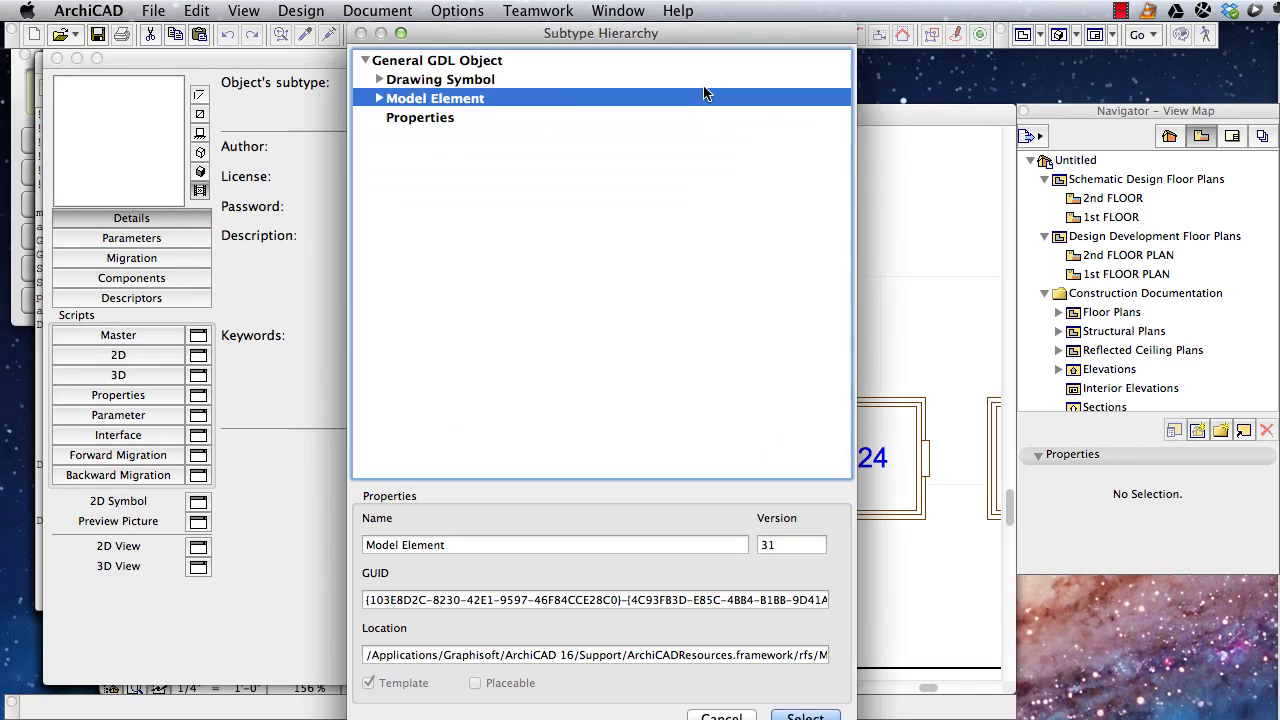
click(380, 99)
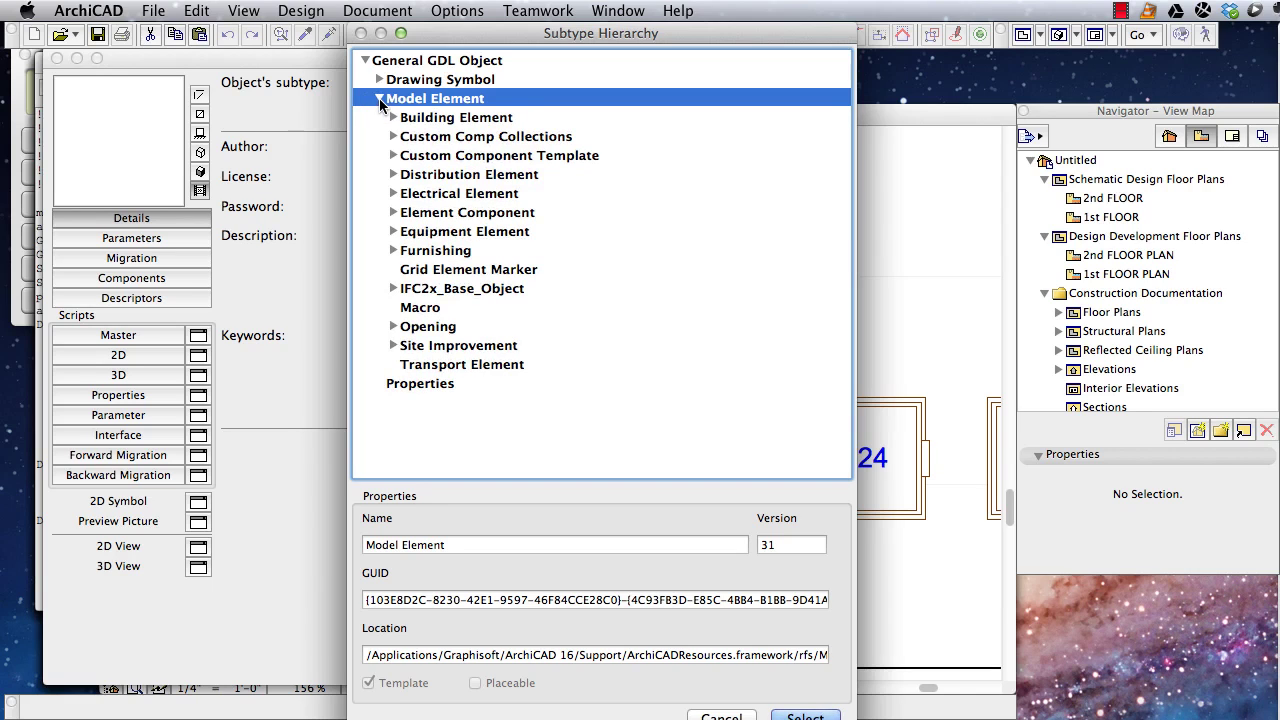
click(394, 175)
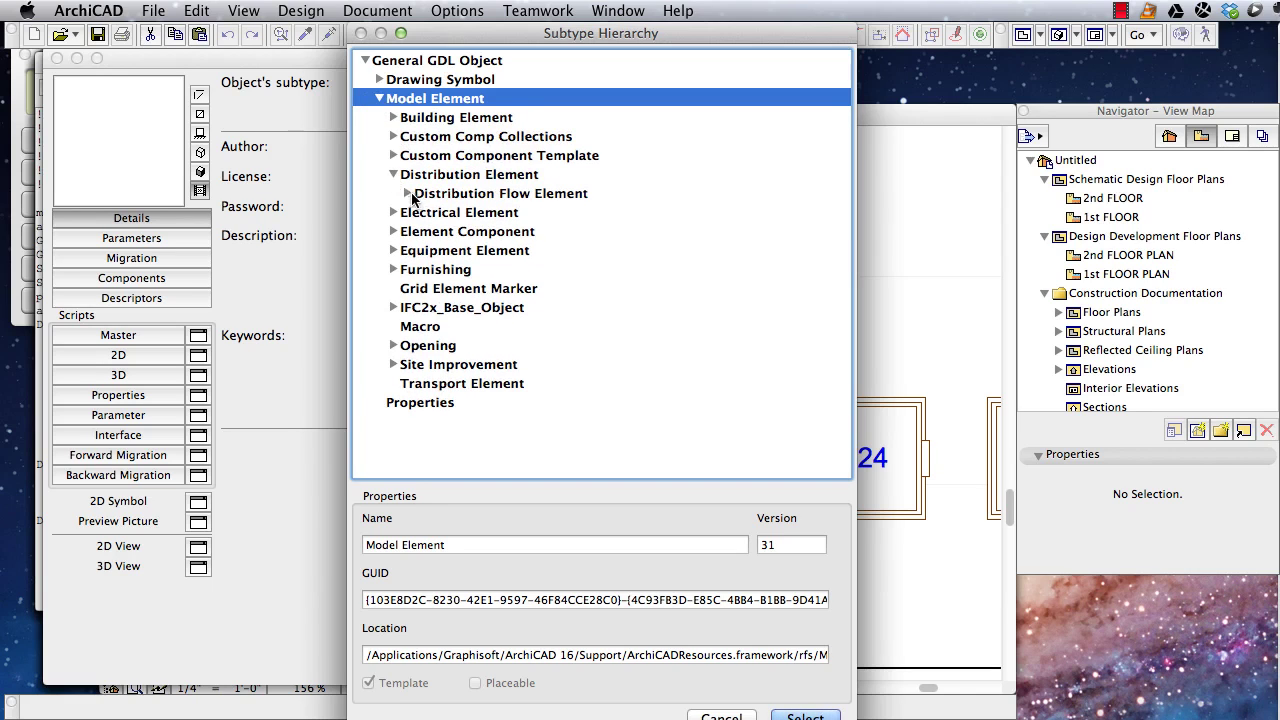
click(407, 193)
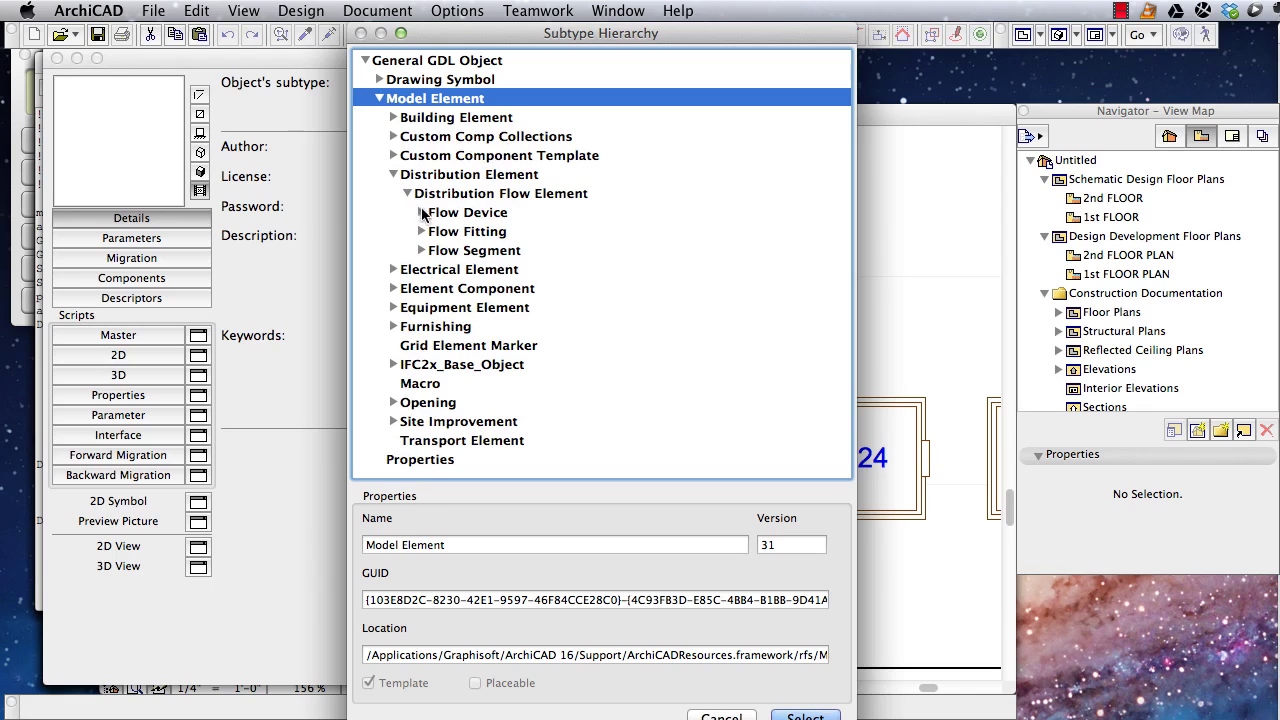
click(421, 212)
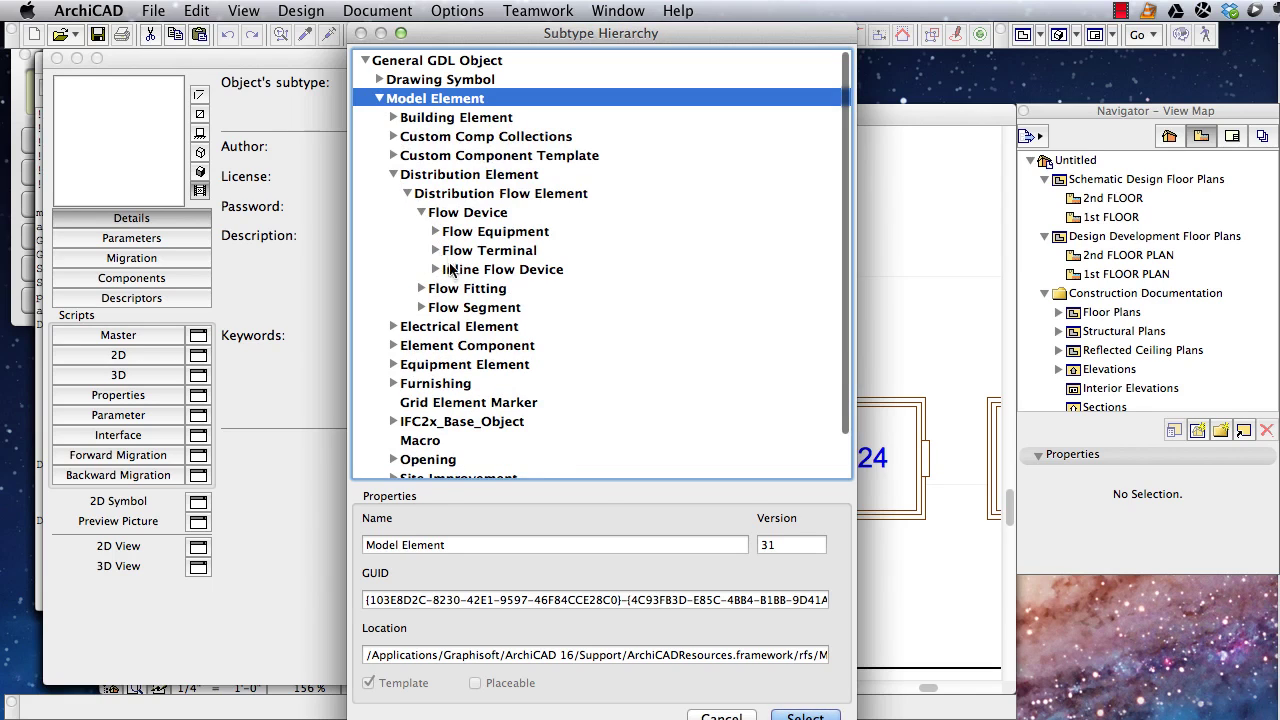
click(436, 231)
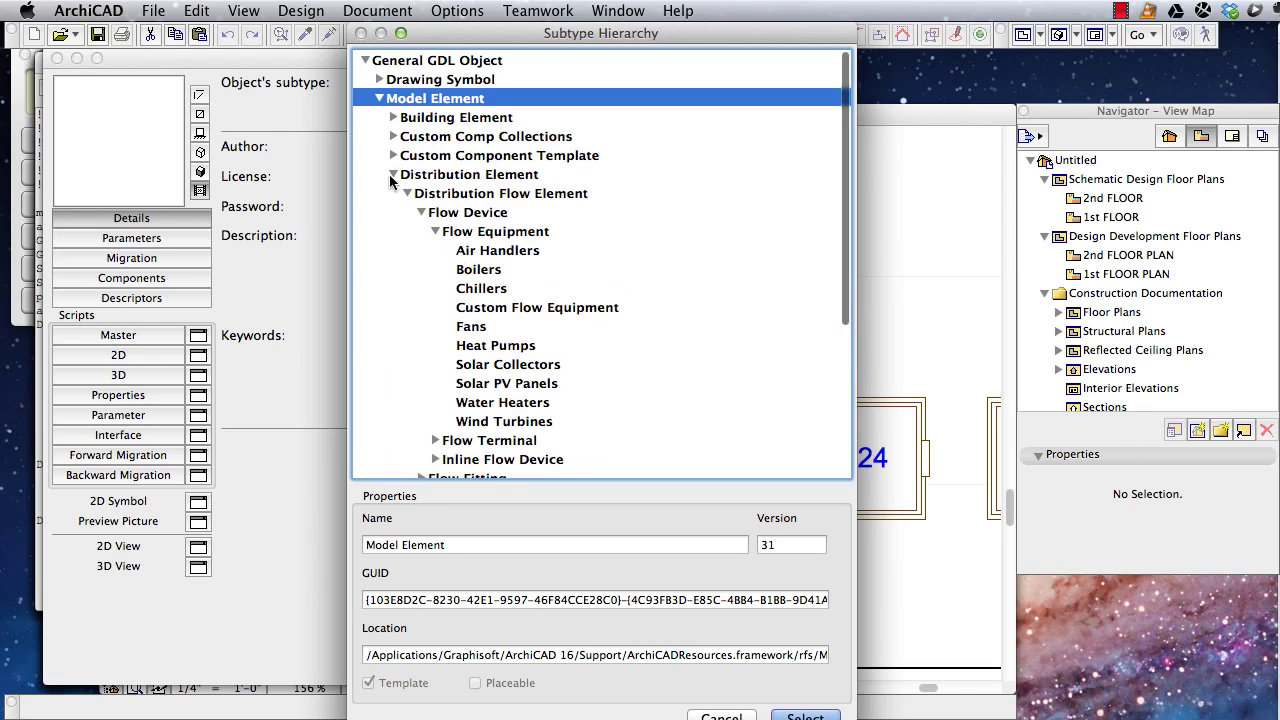
click(436, 231)
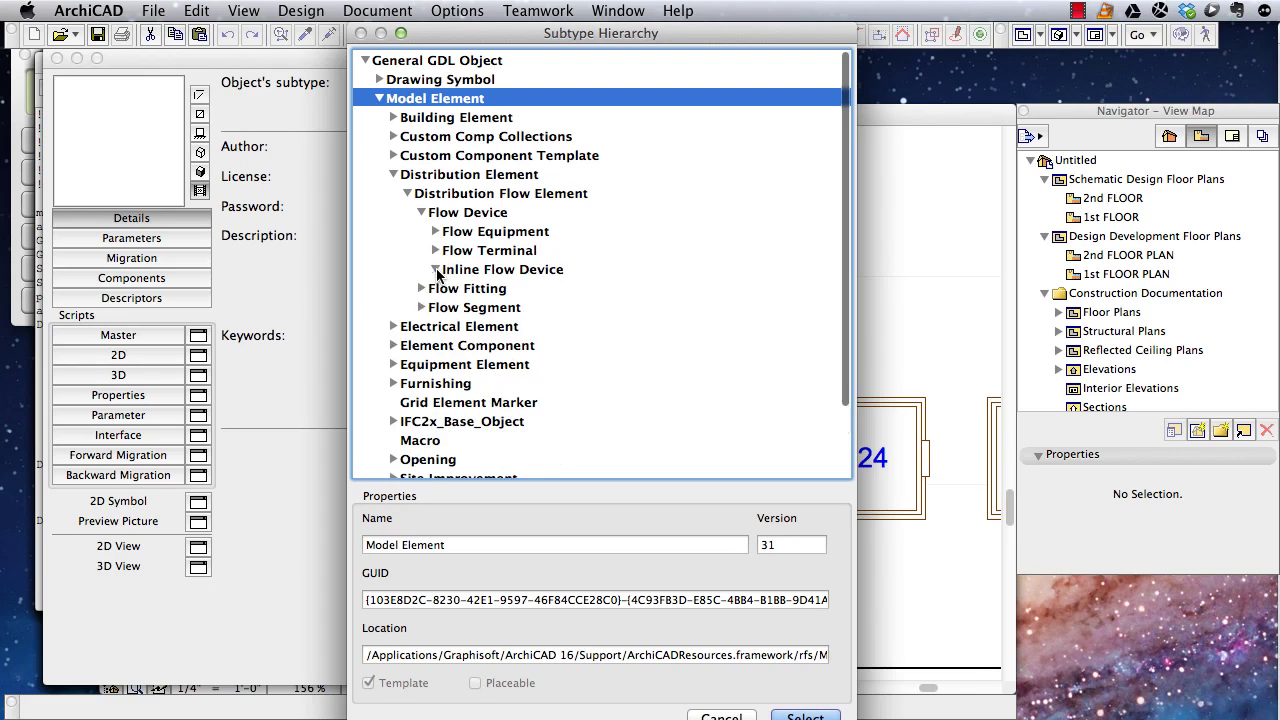
click(436, 271)
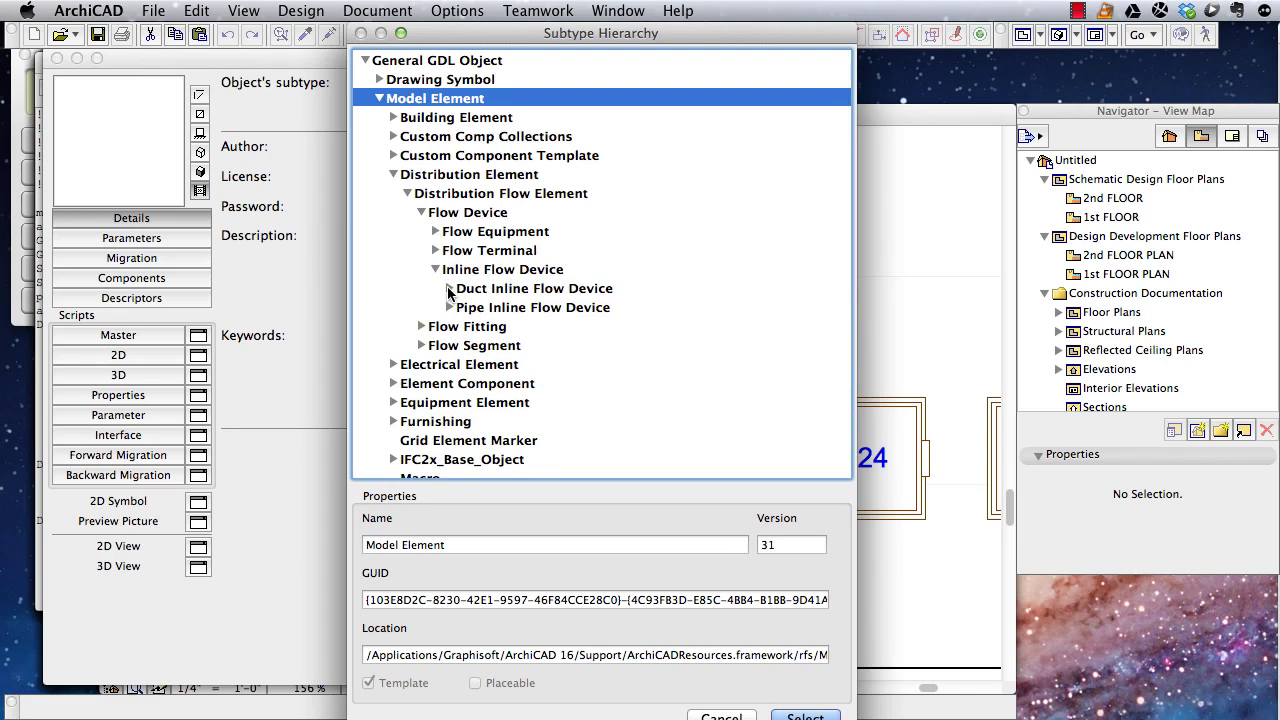
click(436, 250)
click(482, 272)
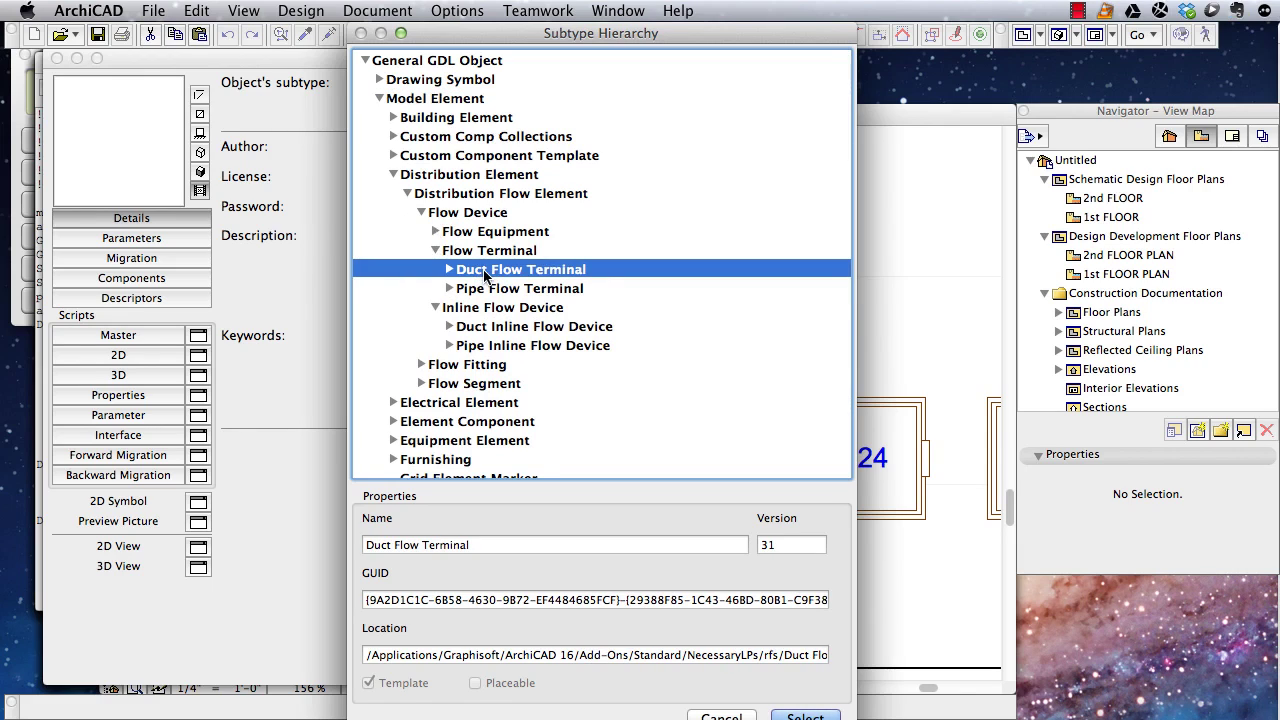
click(805, 715)
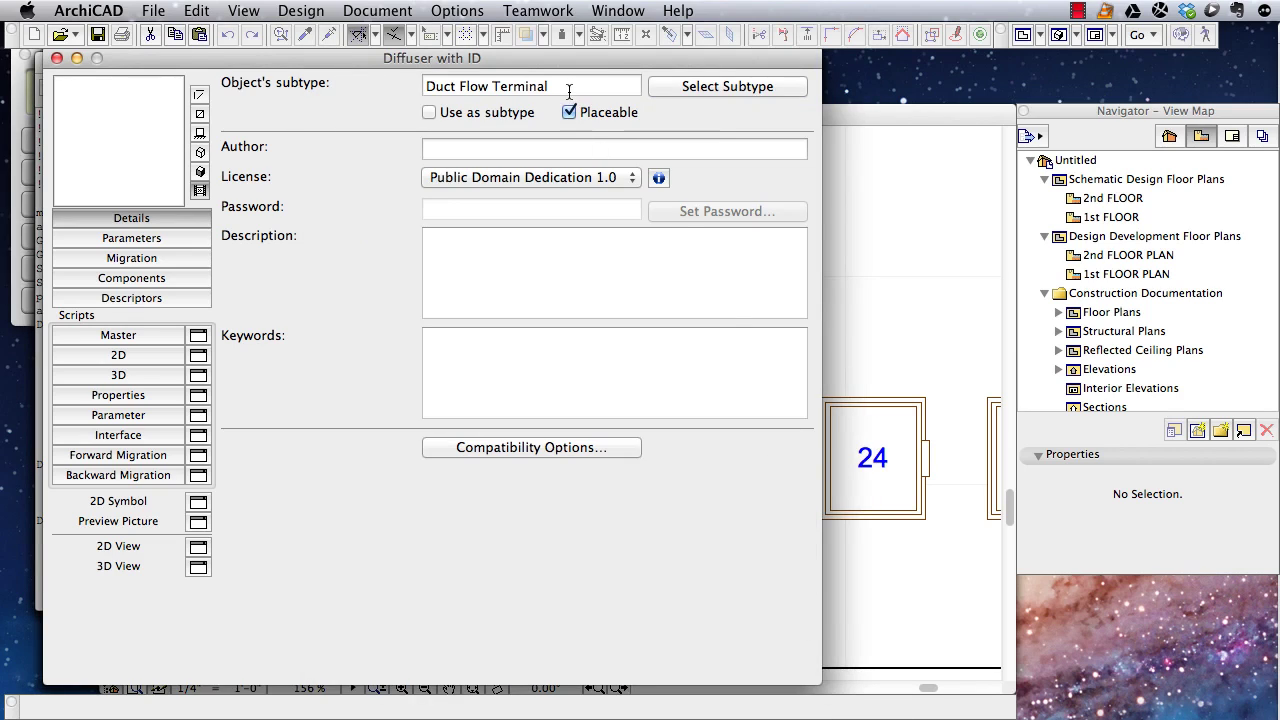
Compare with Air Diffuser 16, then save and close the Diffuser with ID part
click(610, 14)
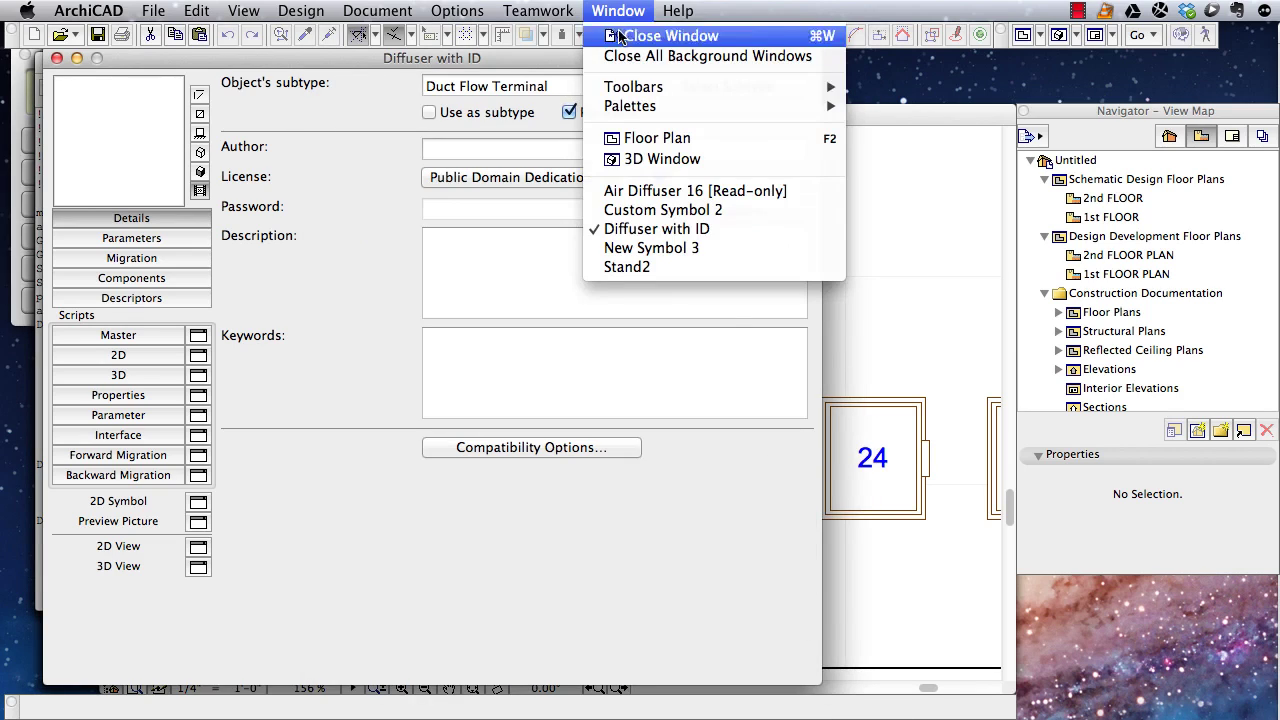
click(667, 193)
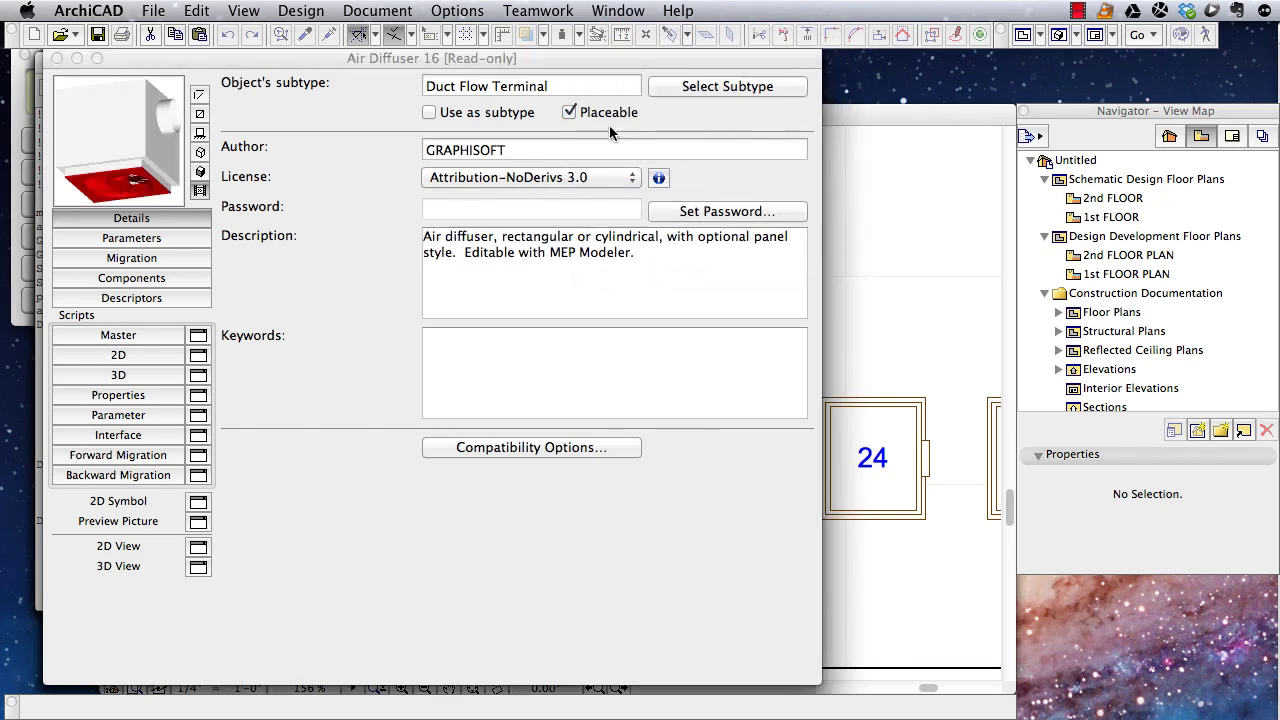
click(616, 14)
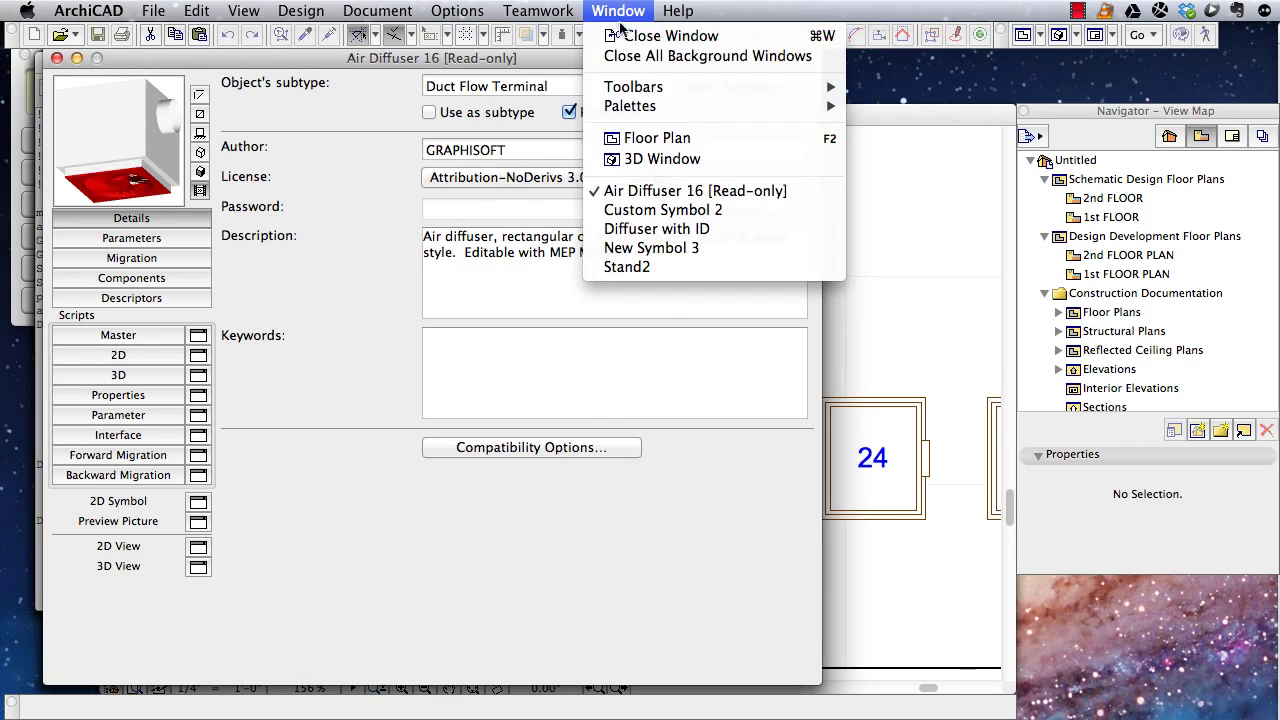
click(641, 230)
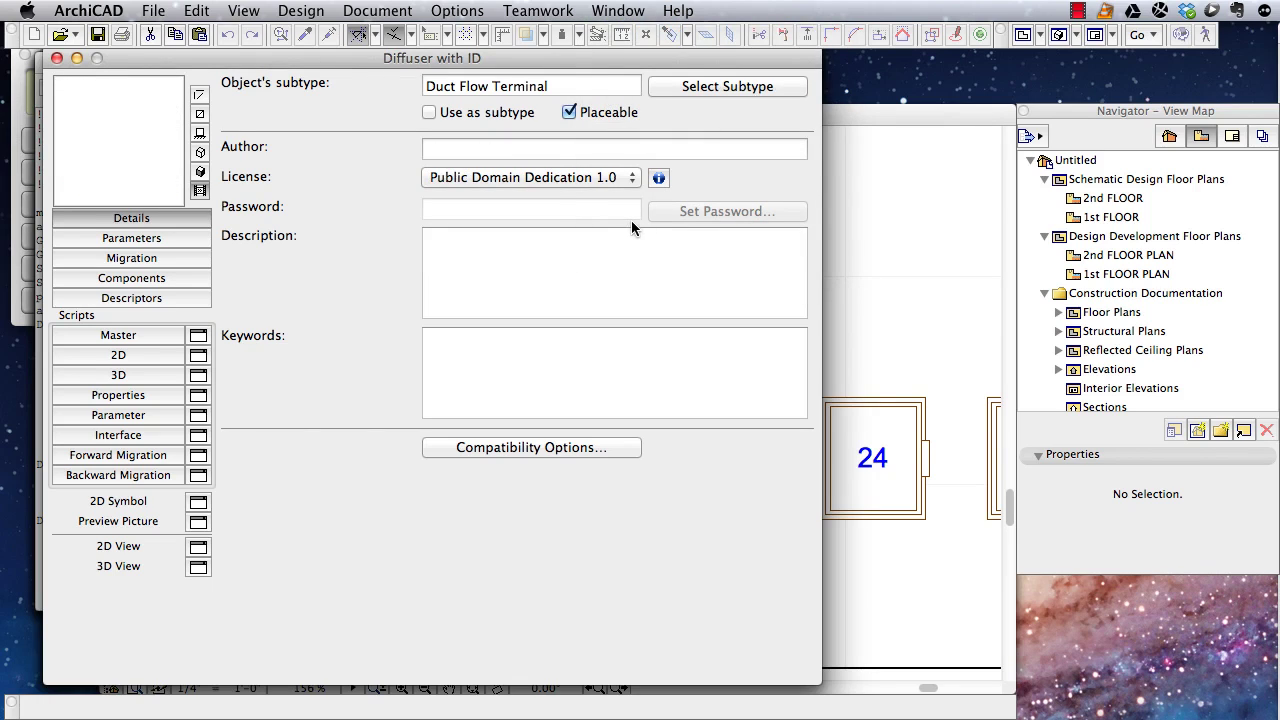
key(super+s)
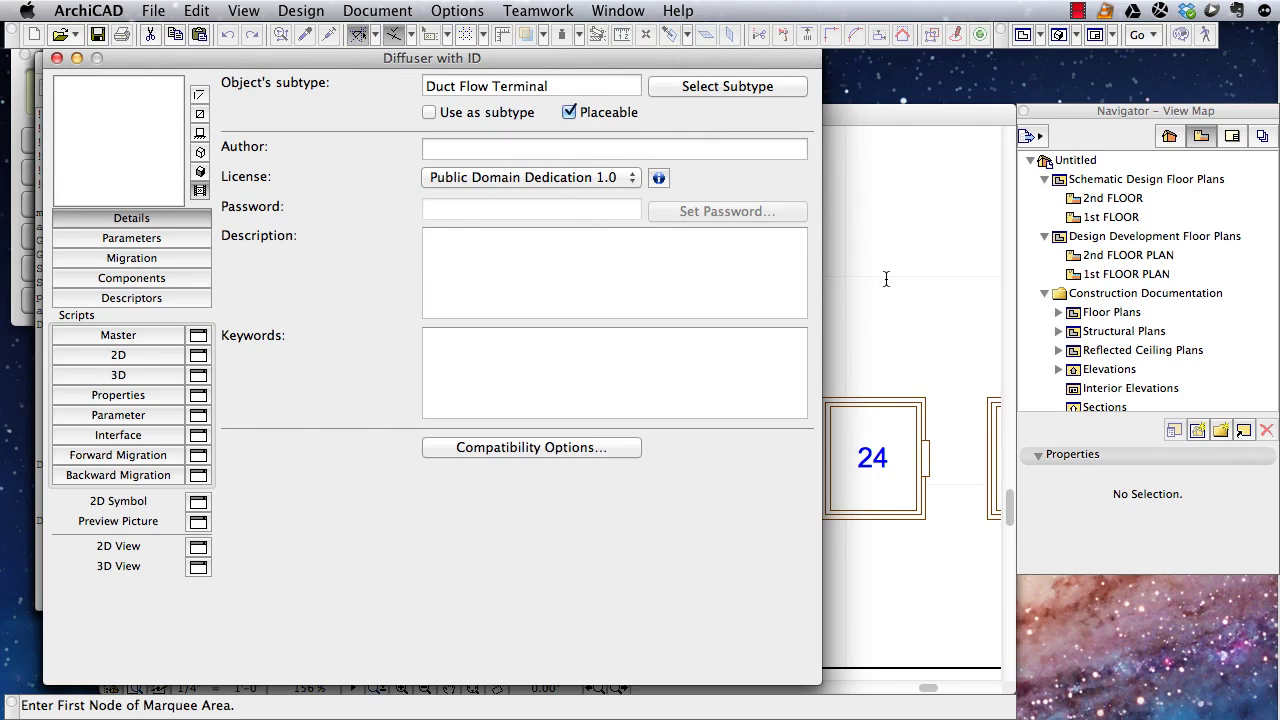
key(super+w)
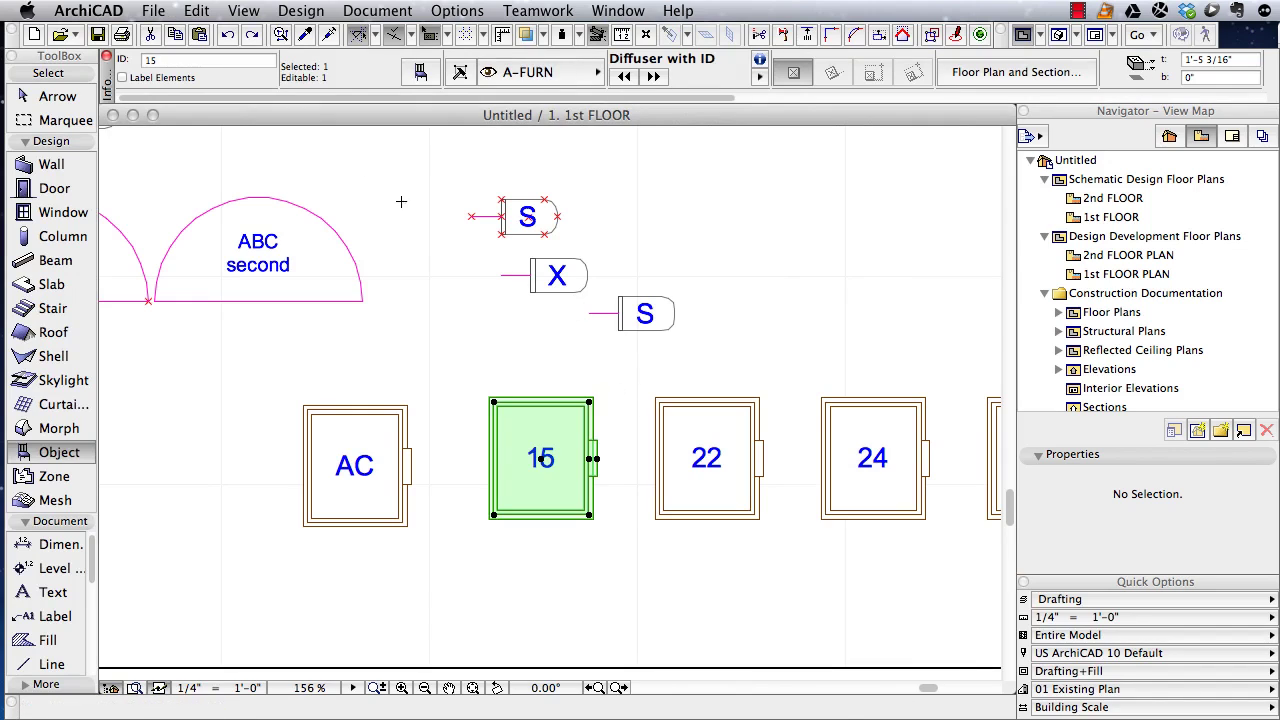
click(421, 72)
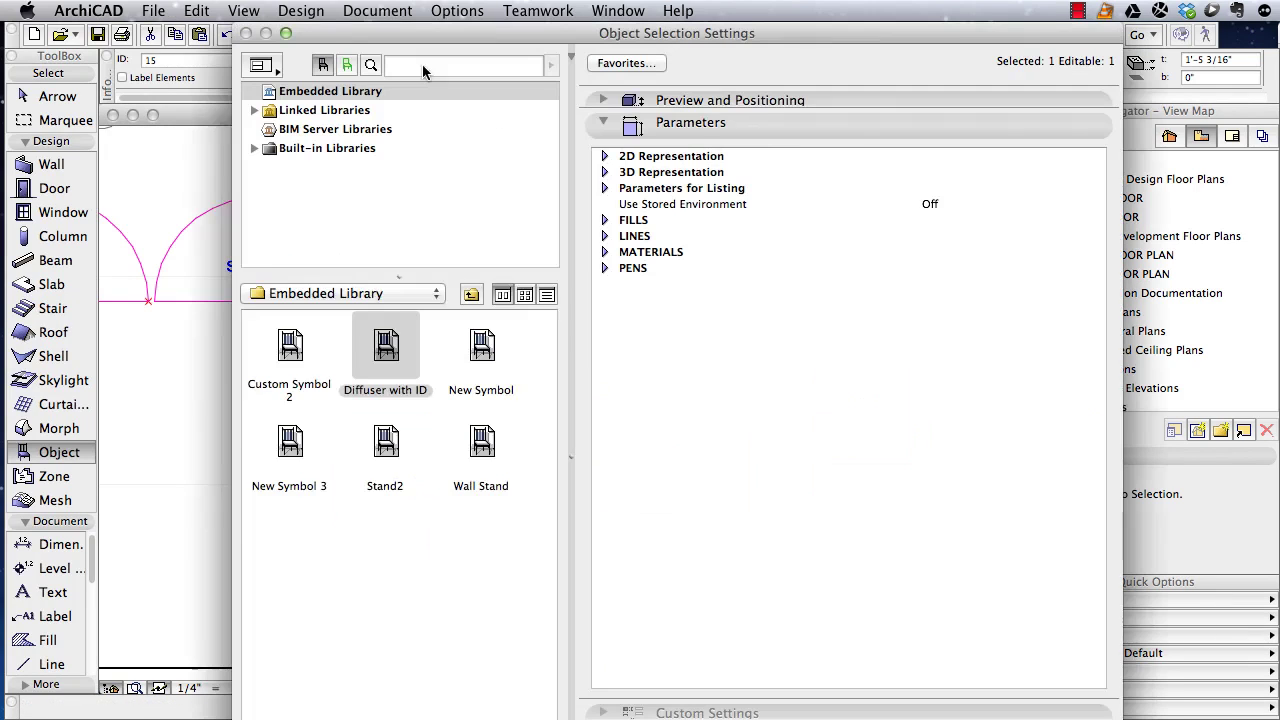
click(605, 188)
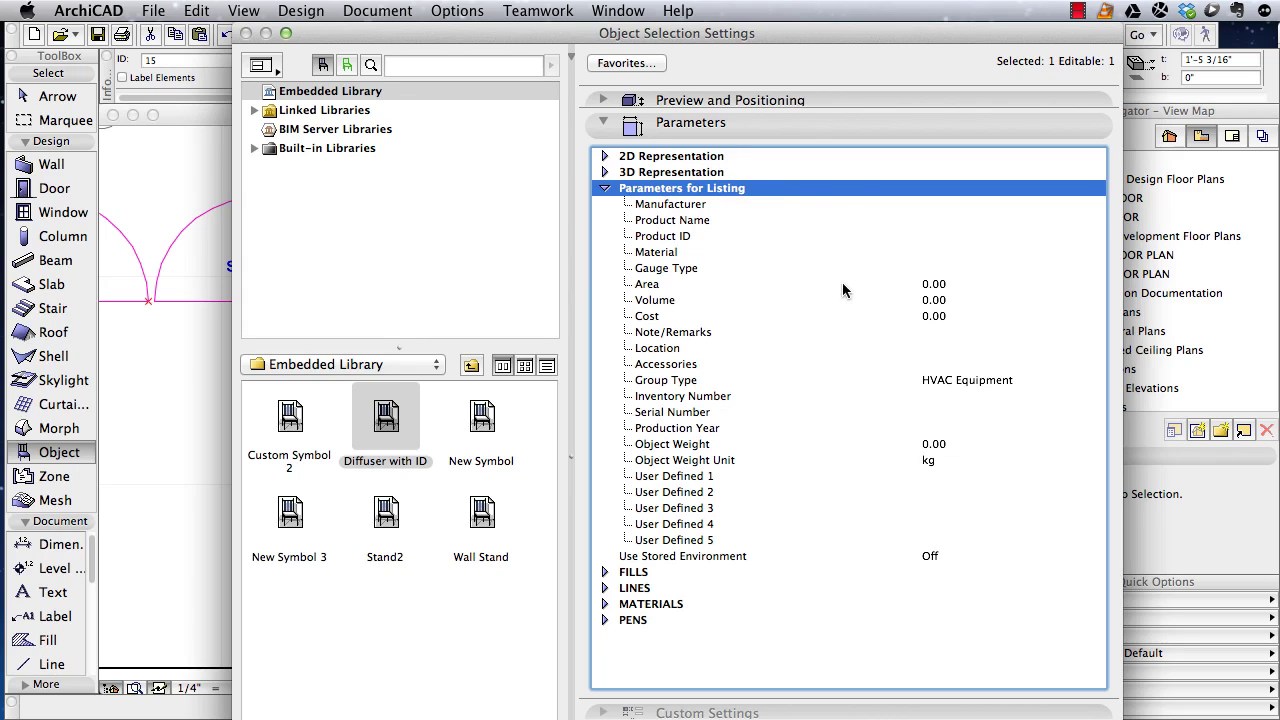
click(951, 347)
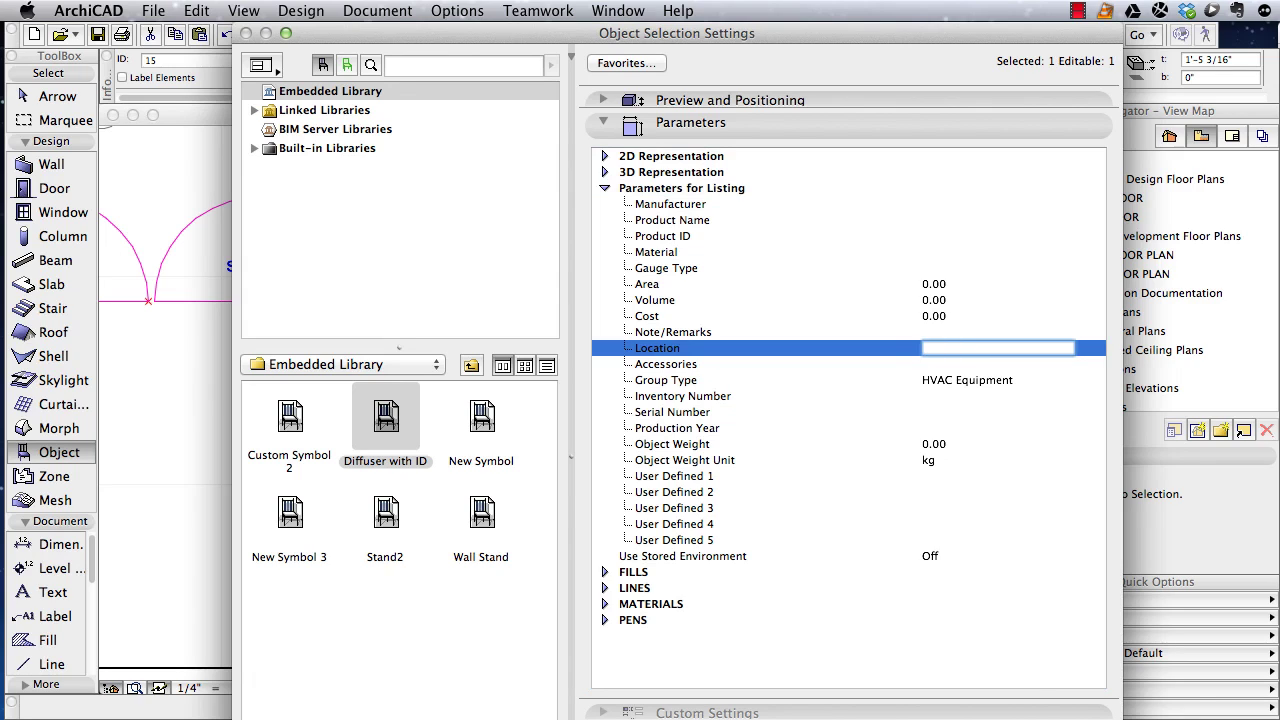
key(Return)
key(Escape)
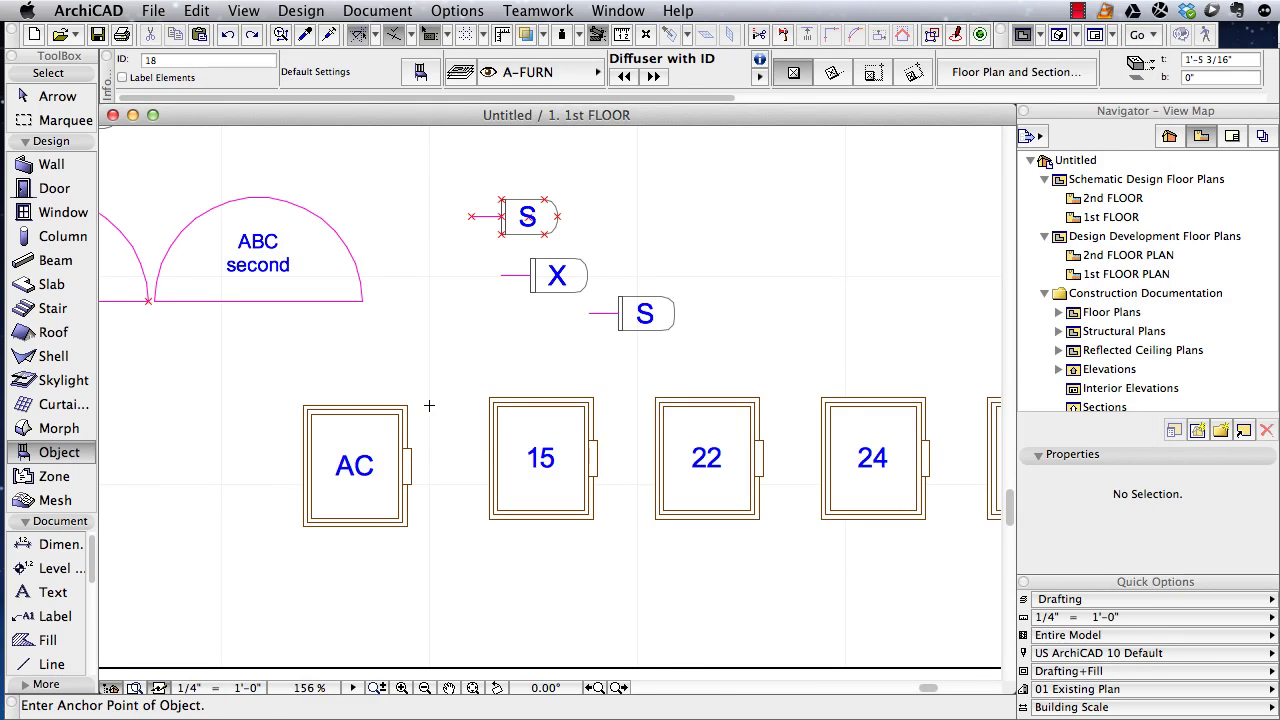
Select the AC diffuser object and its label, then deselect them
shift+click(389, 432)
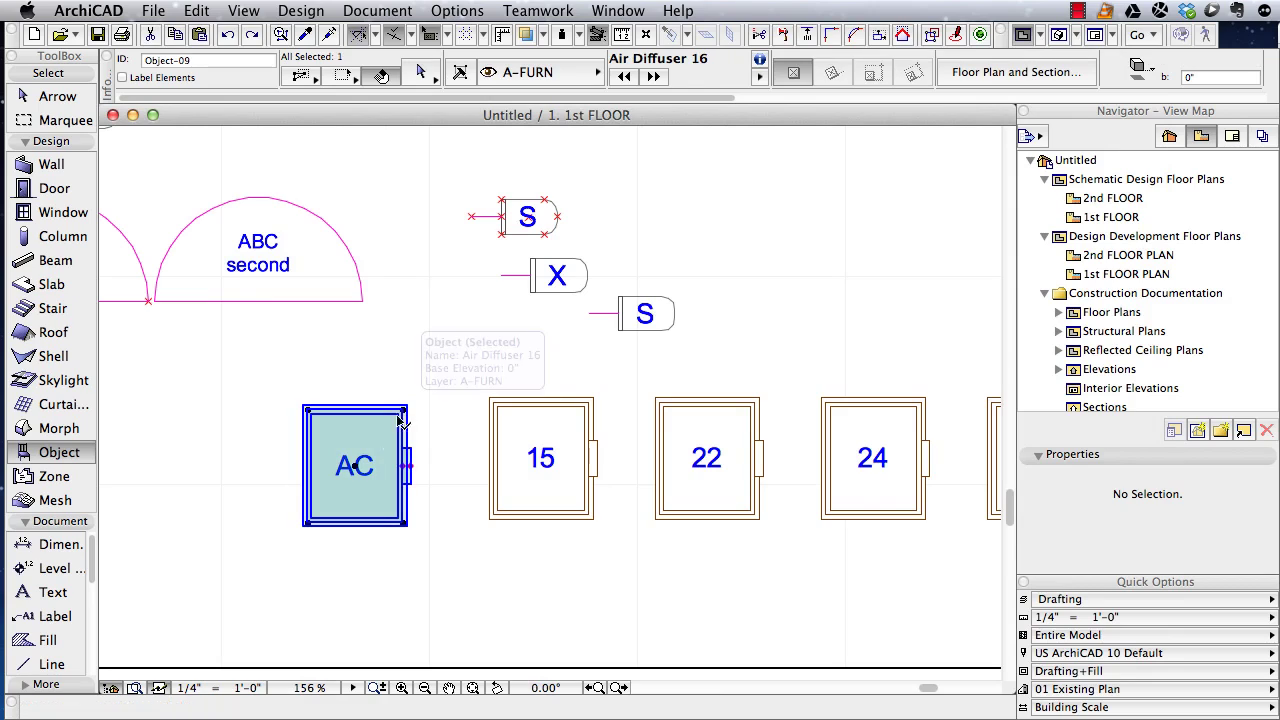
click(376, 458)
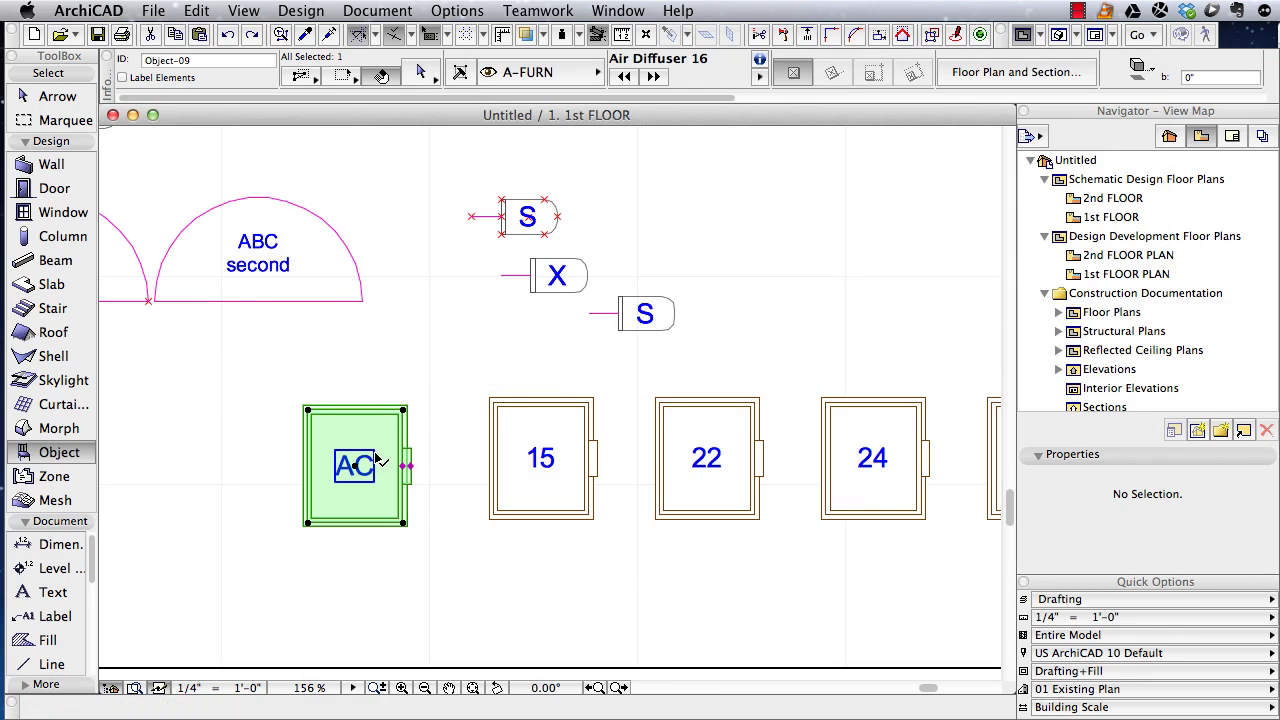
click(376, 458)
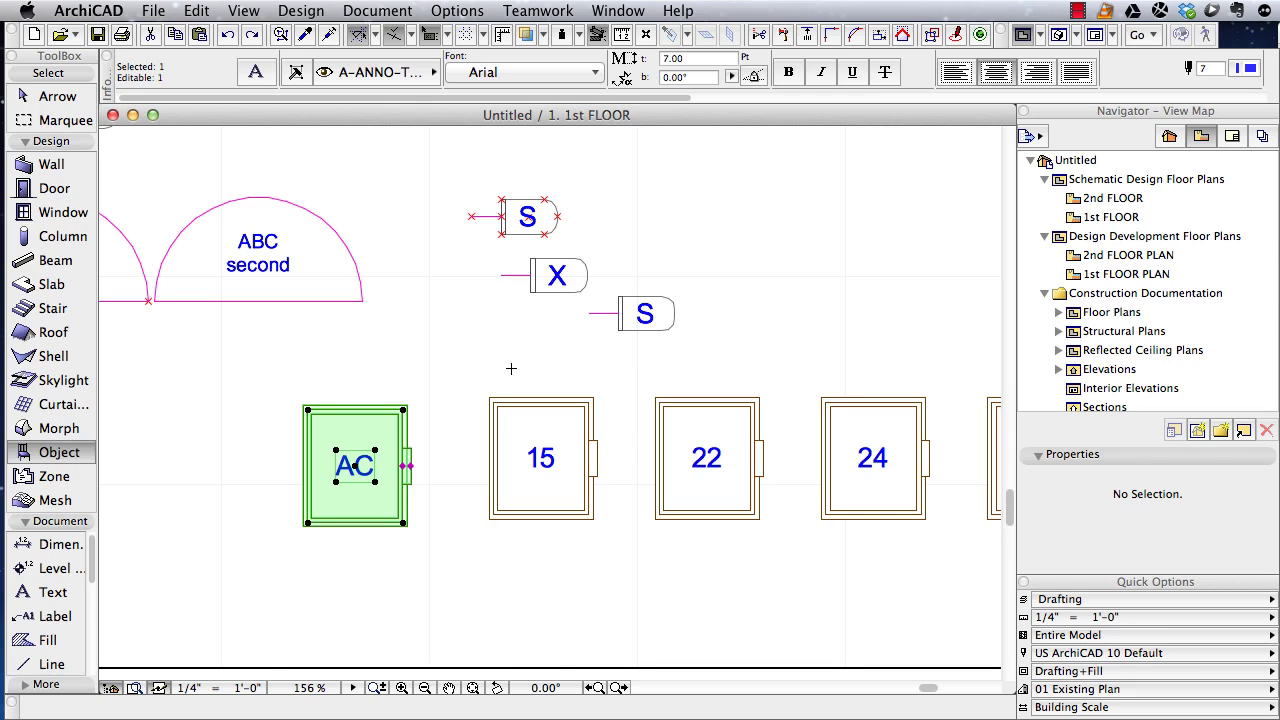
key(Escape)
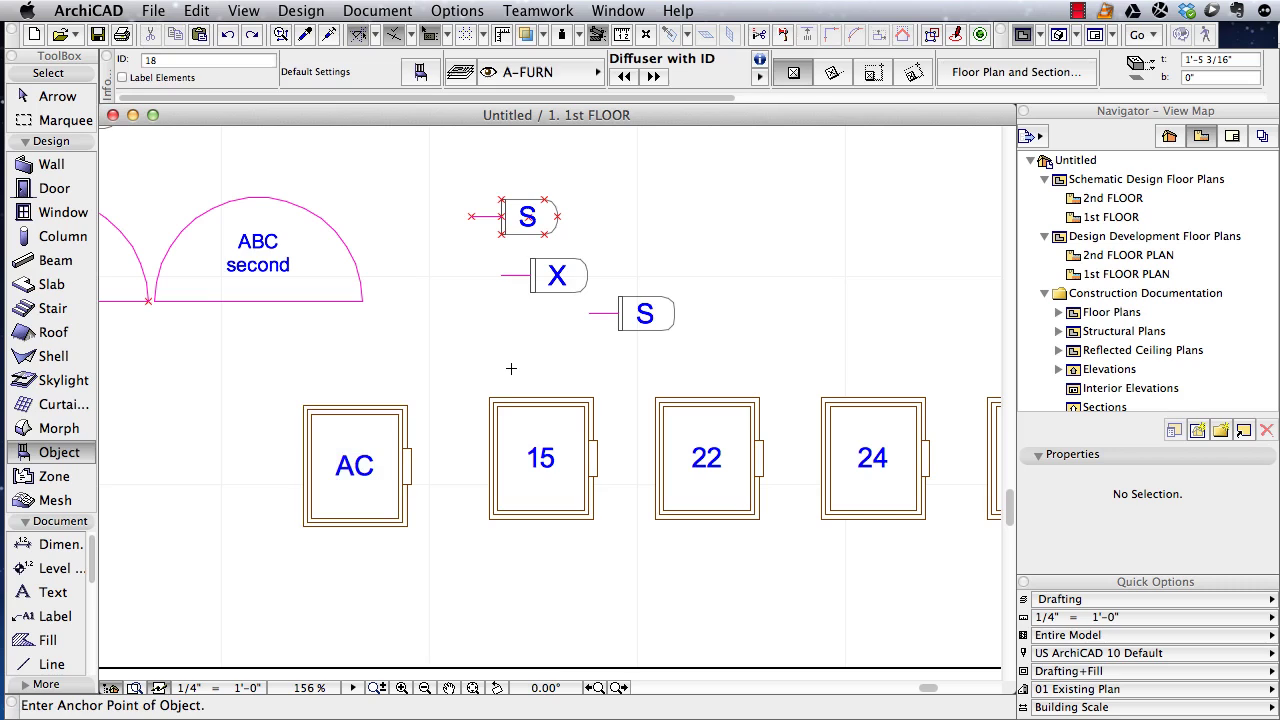
Fit the drawing in the window, then zoom into the diffuser row area
key(super+apostrophe)
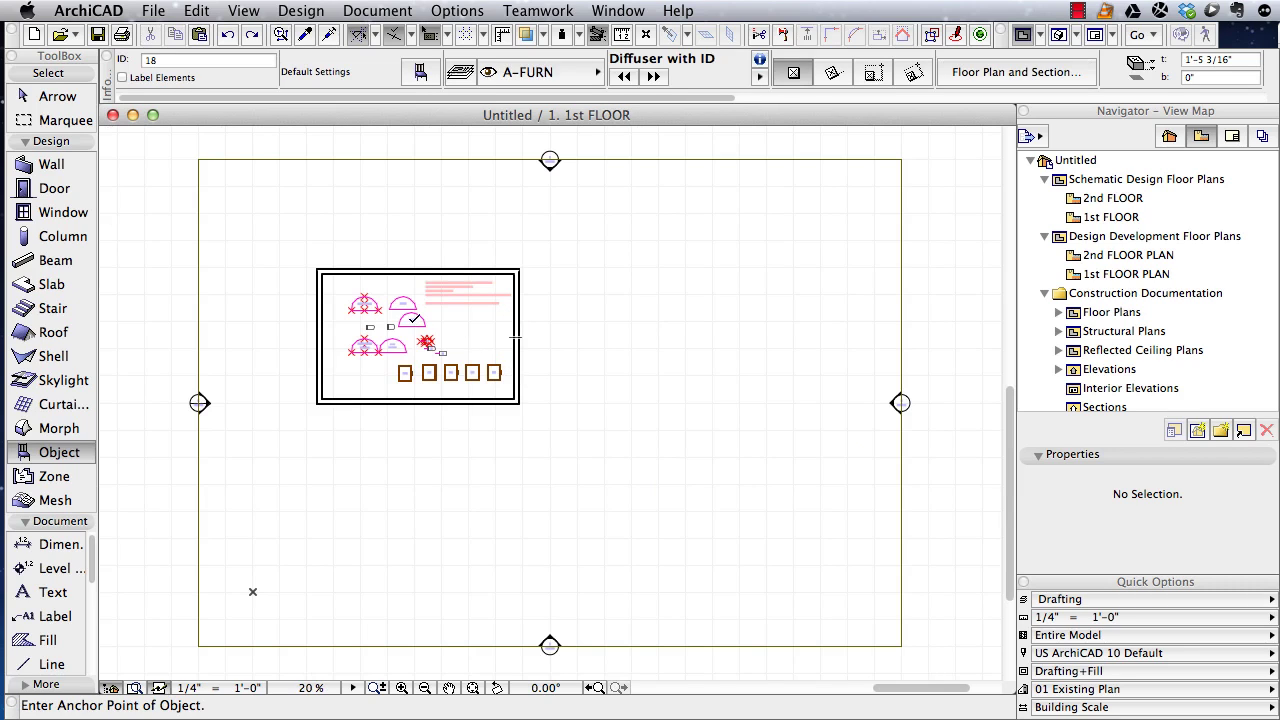
click(401, 687)
click(331, 275)
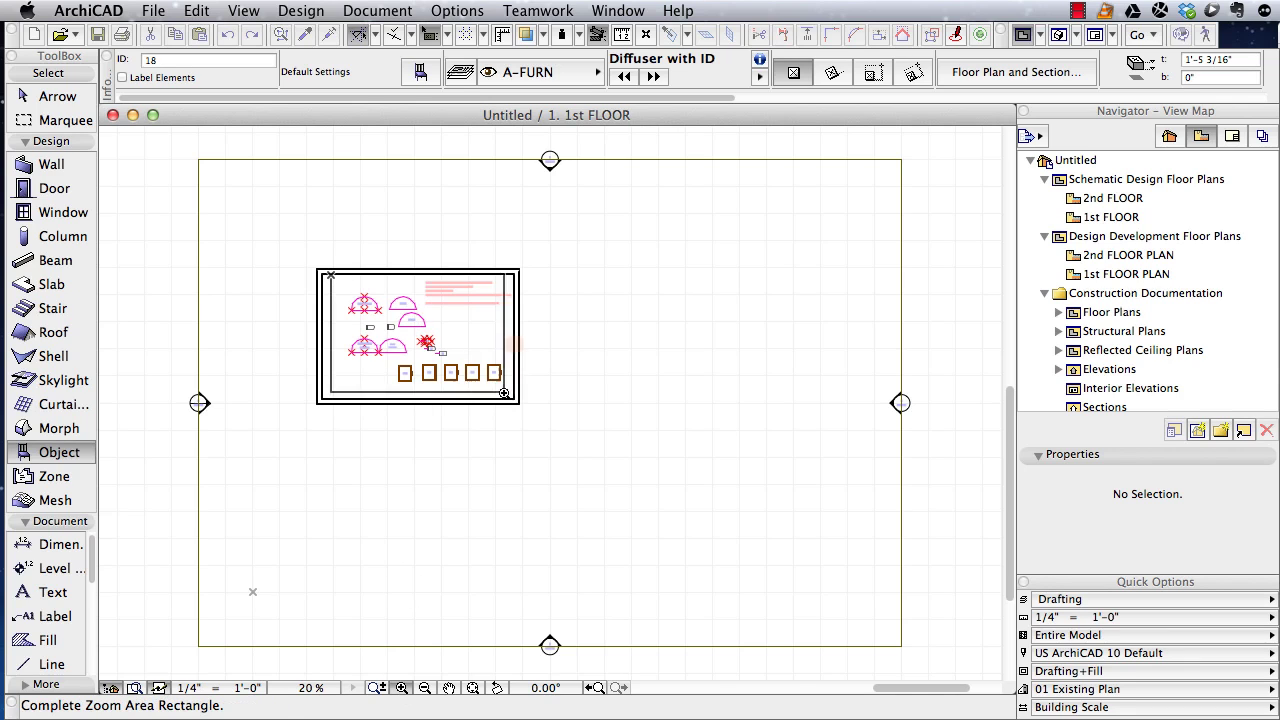
click(511, 396)
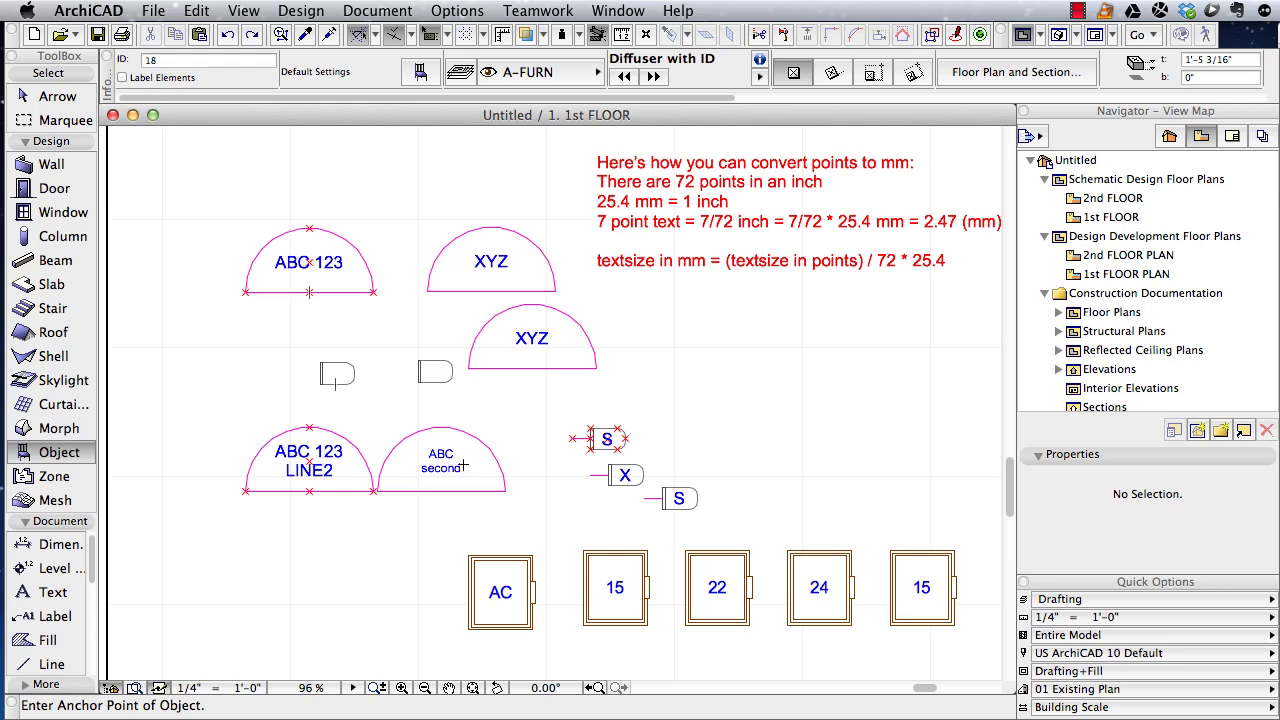
key(shift)
shift+click(506, 493)
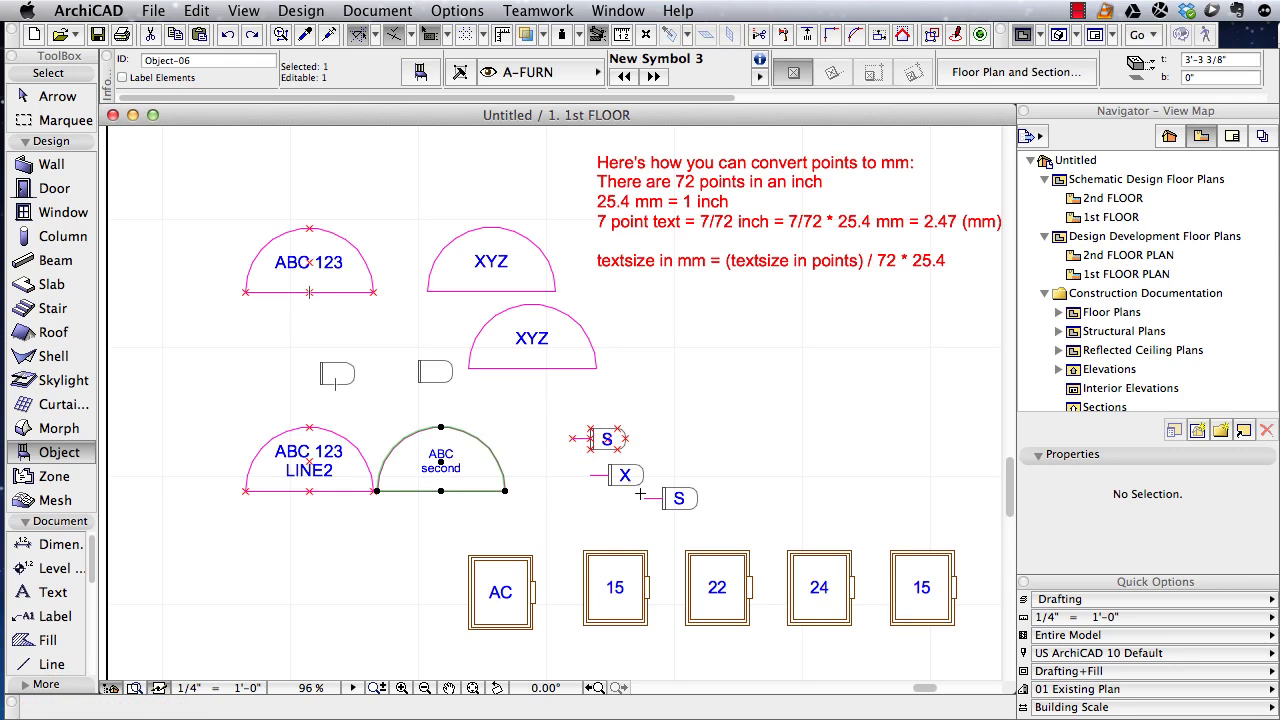
shift+click(684, 495)
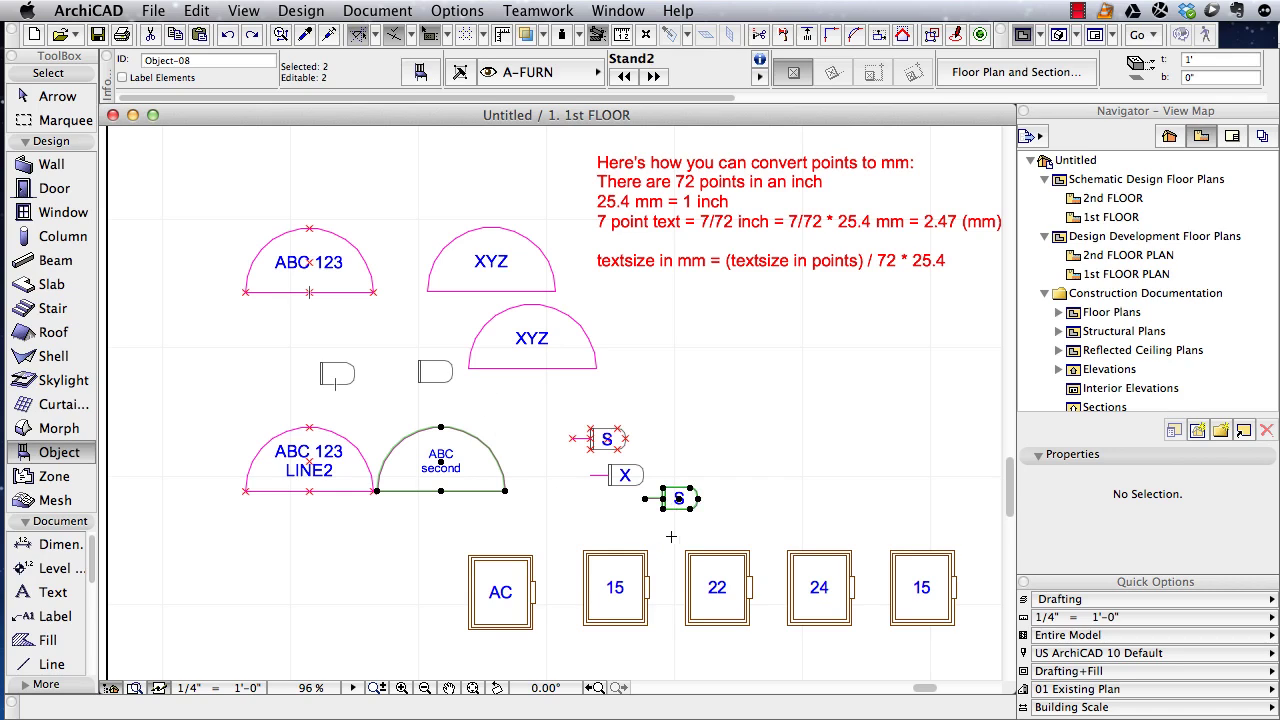
key(Escape)
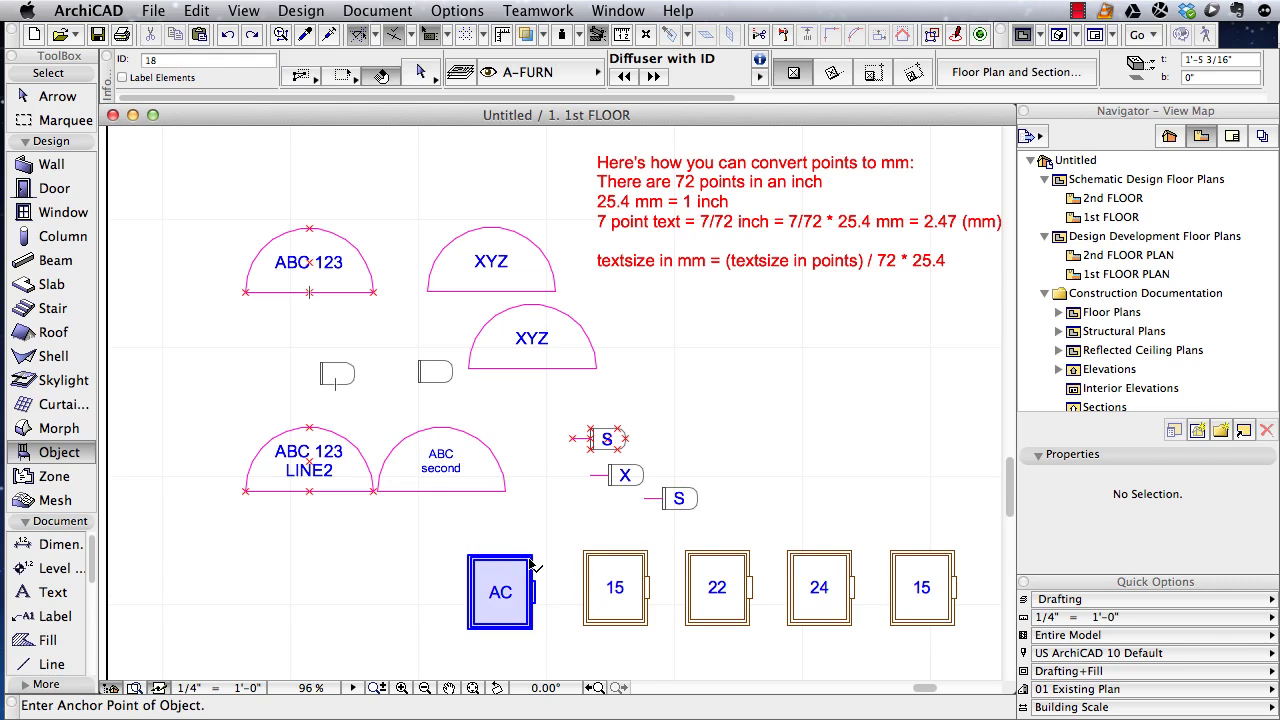
shift+click(527, 568)
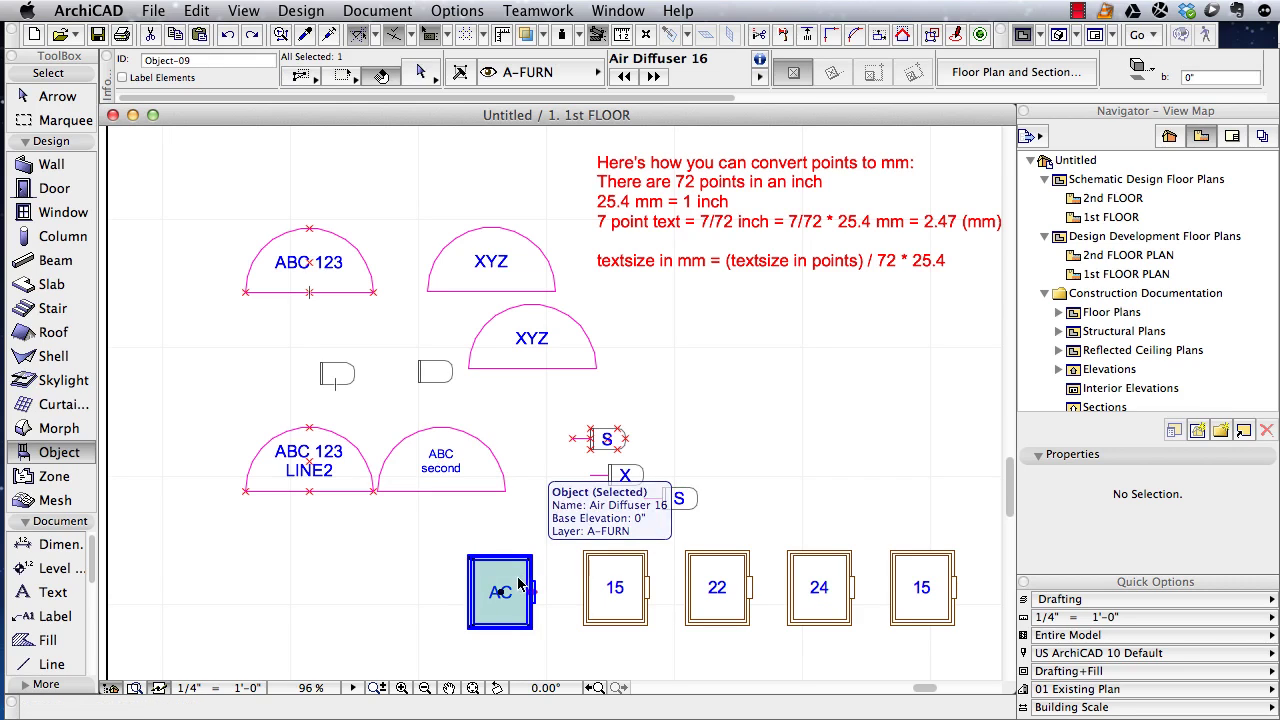
click(502, 588)
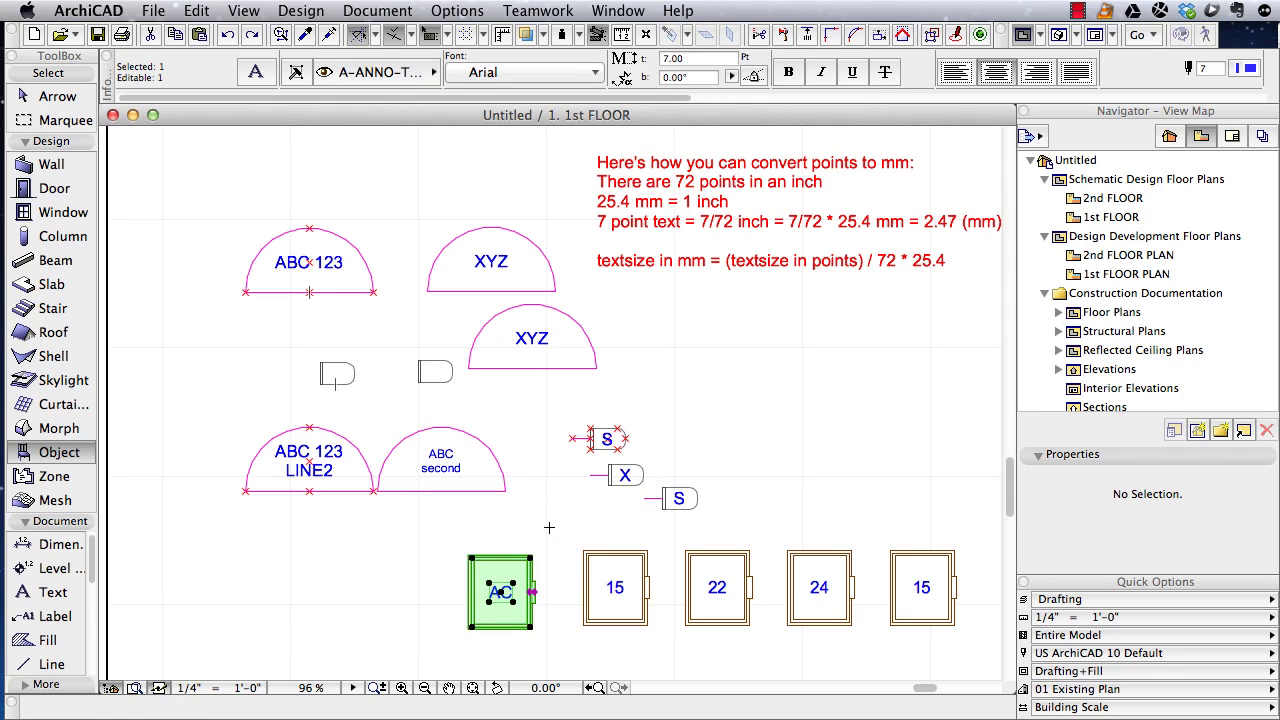
key(Escape)
shift+click(648, 550)
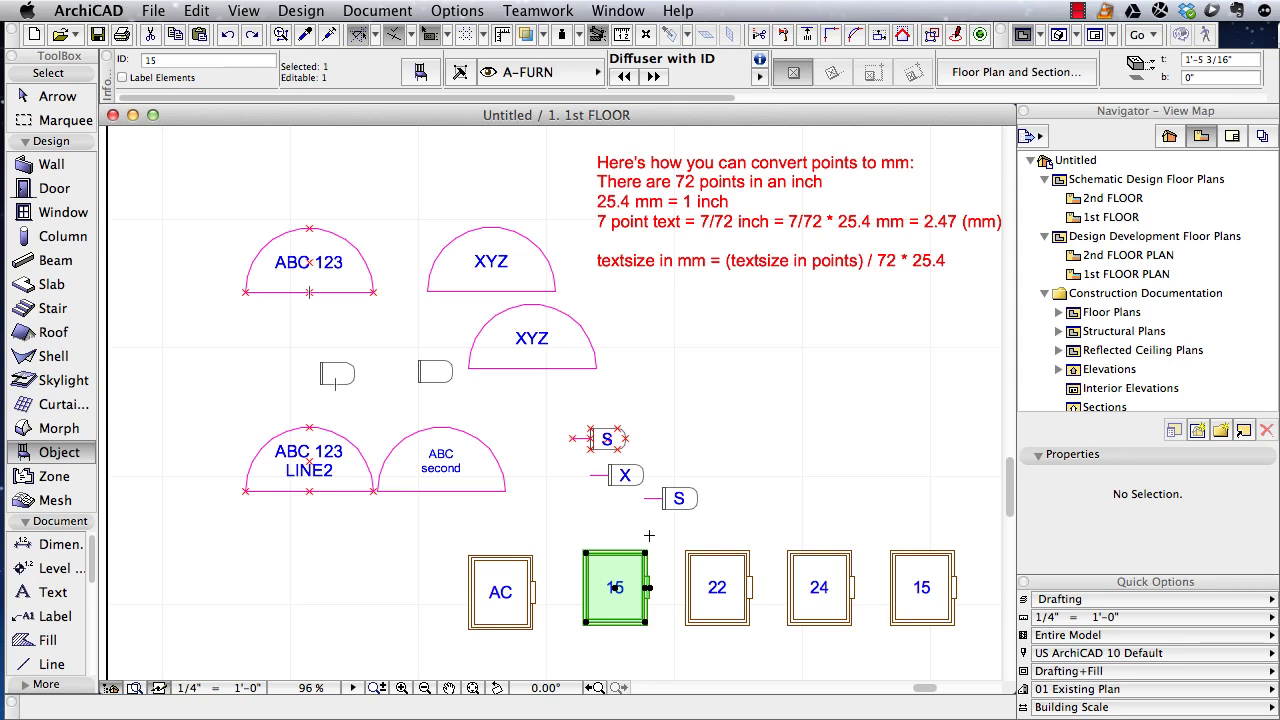
Check the diffuser labelled 15's ID value in the Info Box, then deselect it
key(Escape)
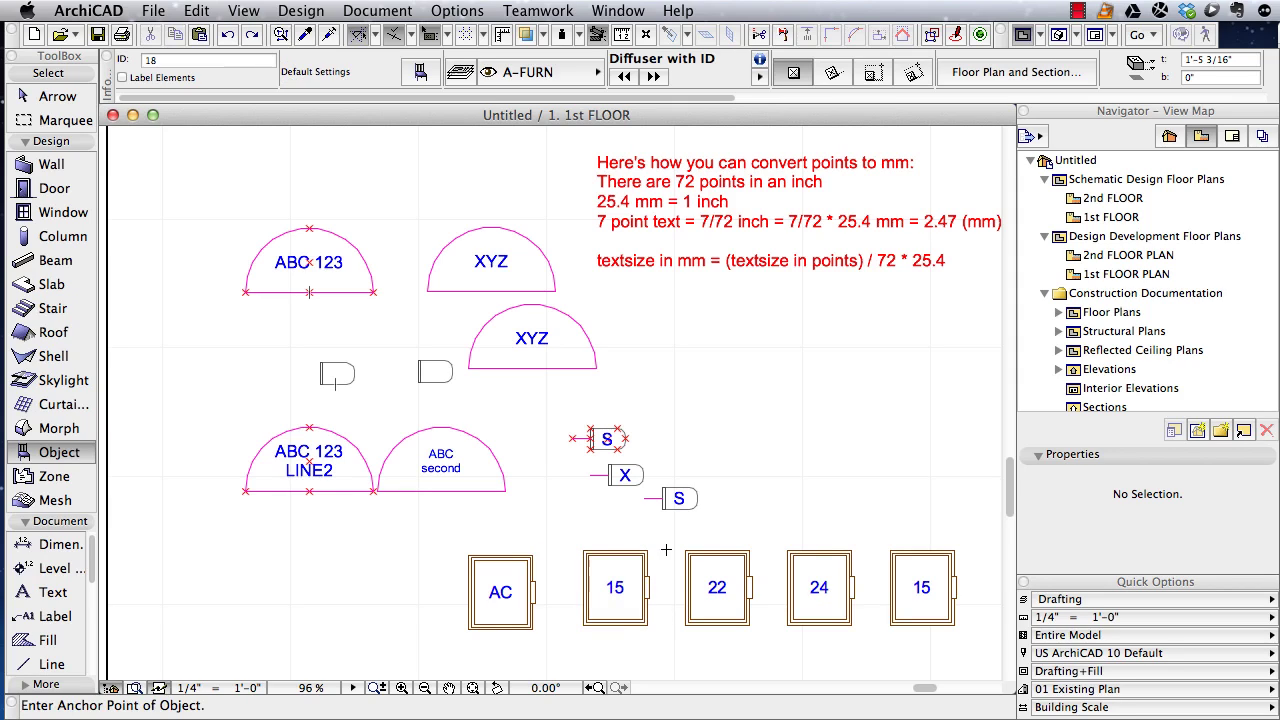
shift+click(615, 587)
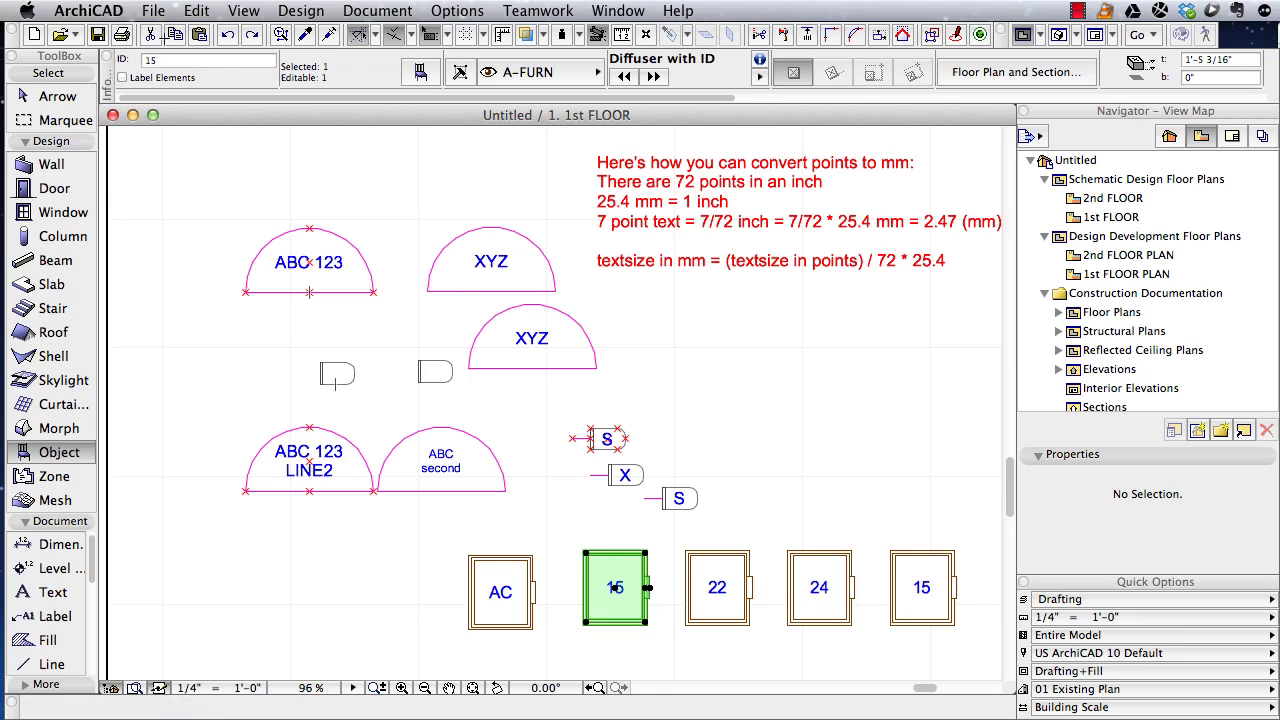
click(173, 61)
click(169, 60)
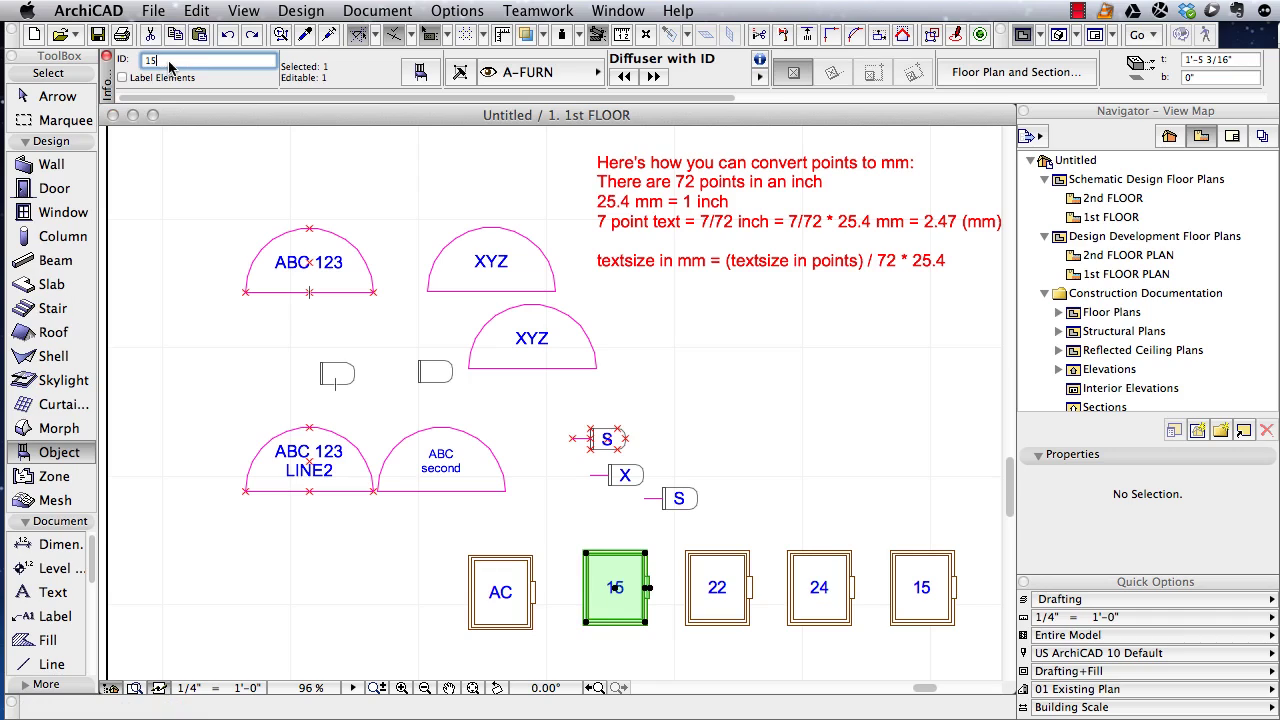
click(758, 378)
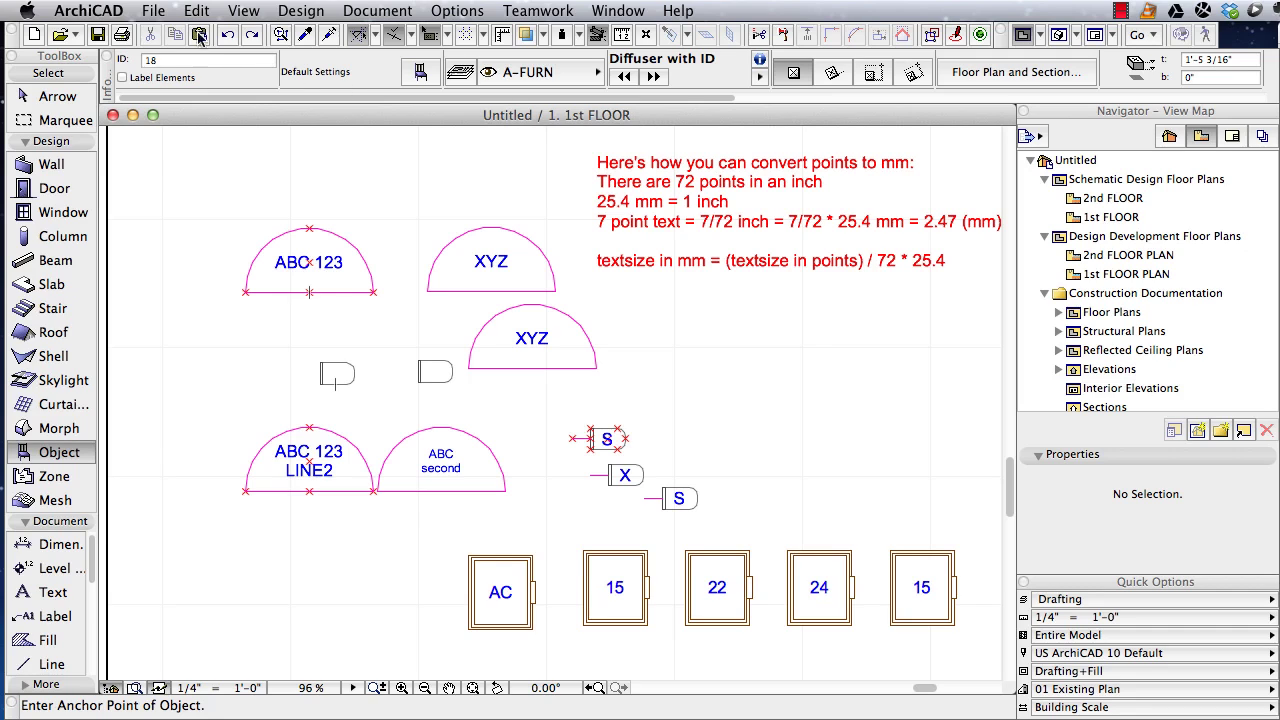
click(155, 16)
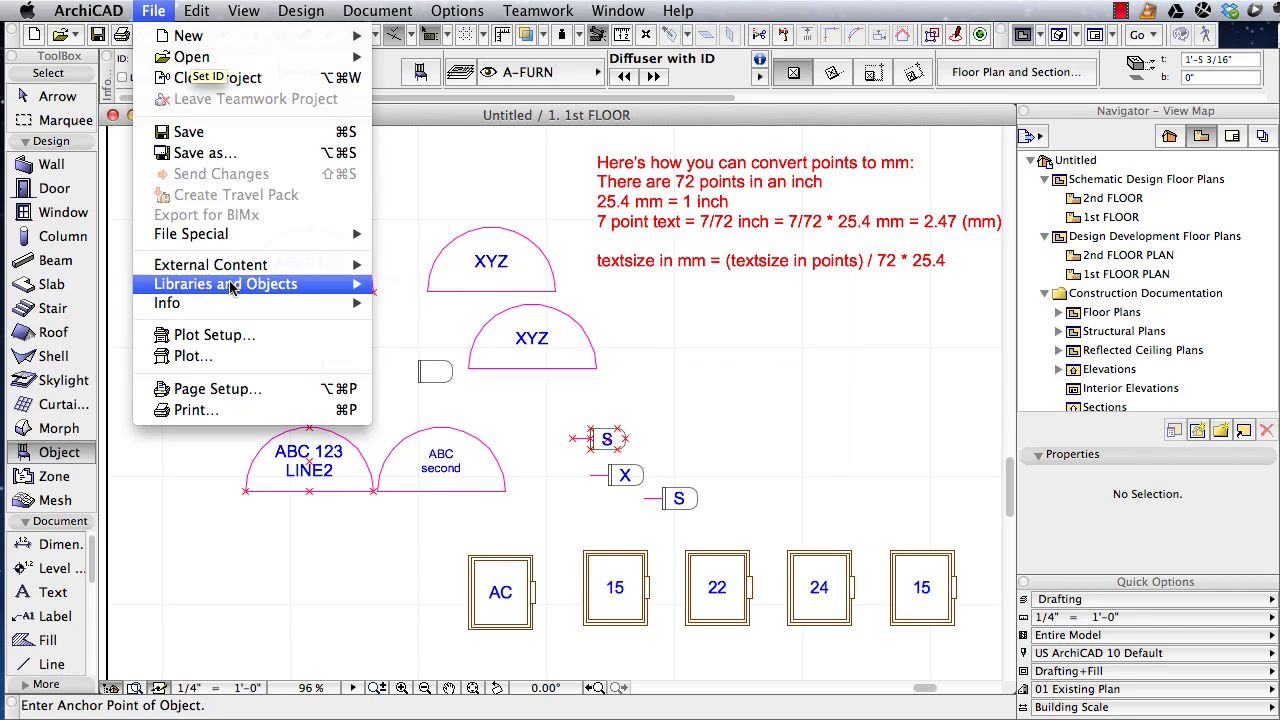
In the Library Manager, review the embedded objects and export the Embedded Library to a folder
mouse_move(236, 286)
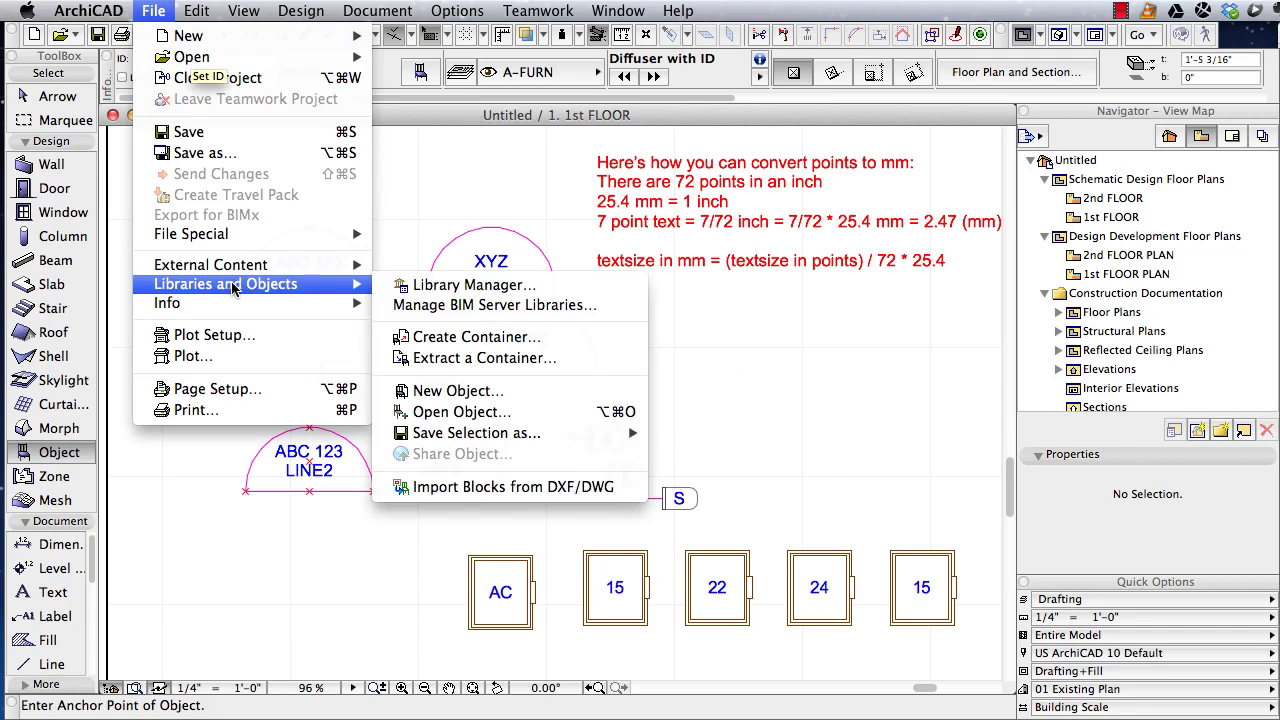
click(424, 288)
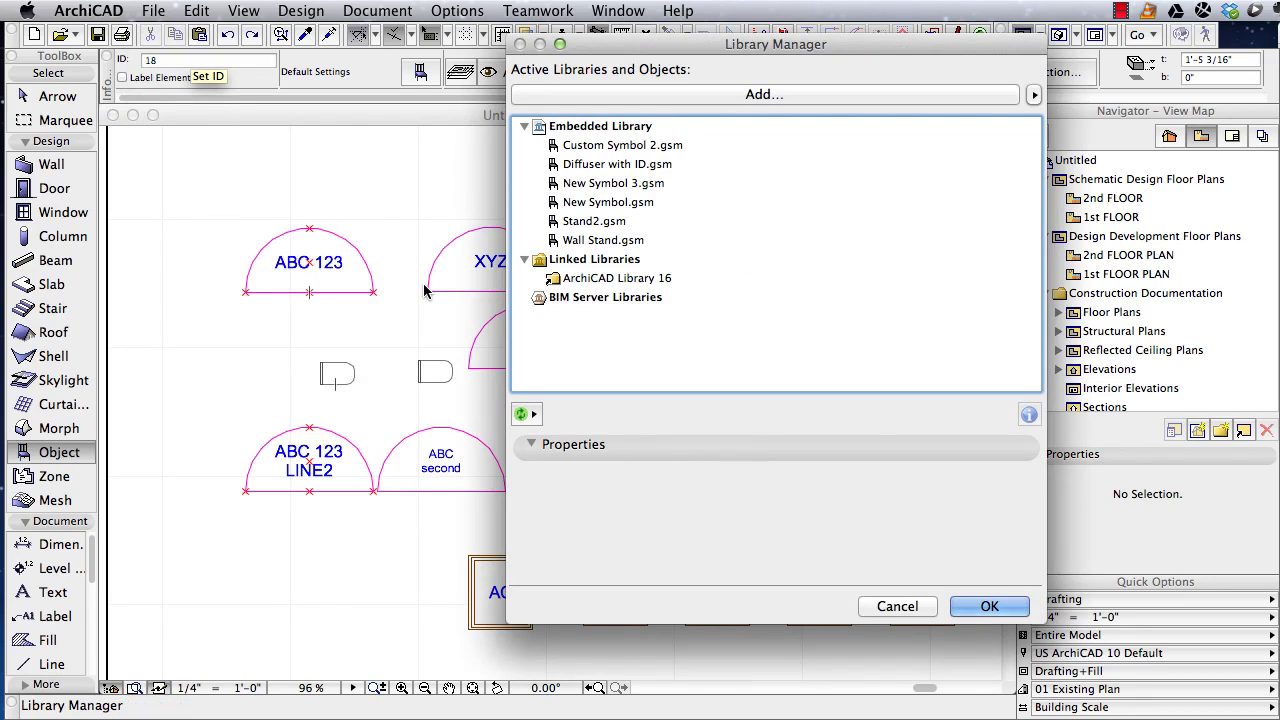
click(628, 147)
click(640, 165)
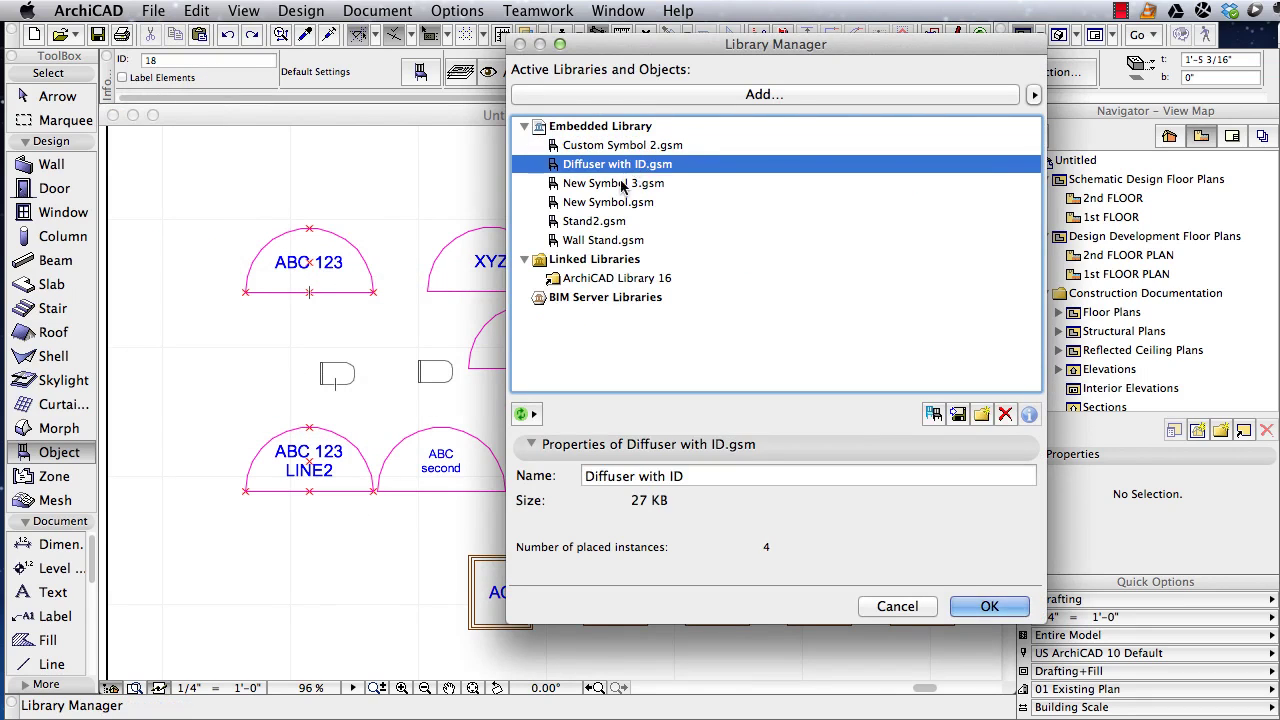
click(616, 185)
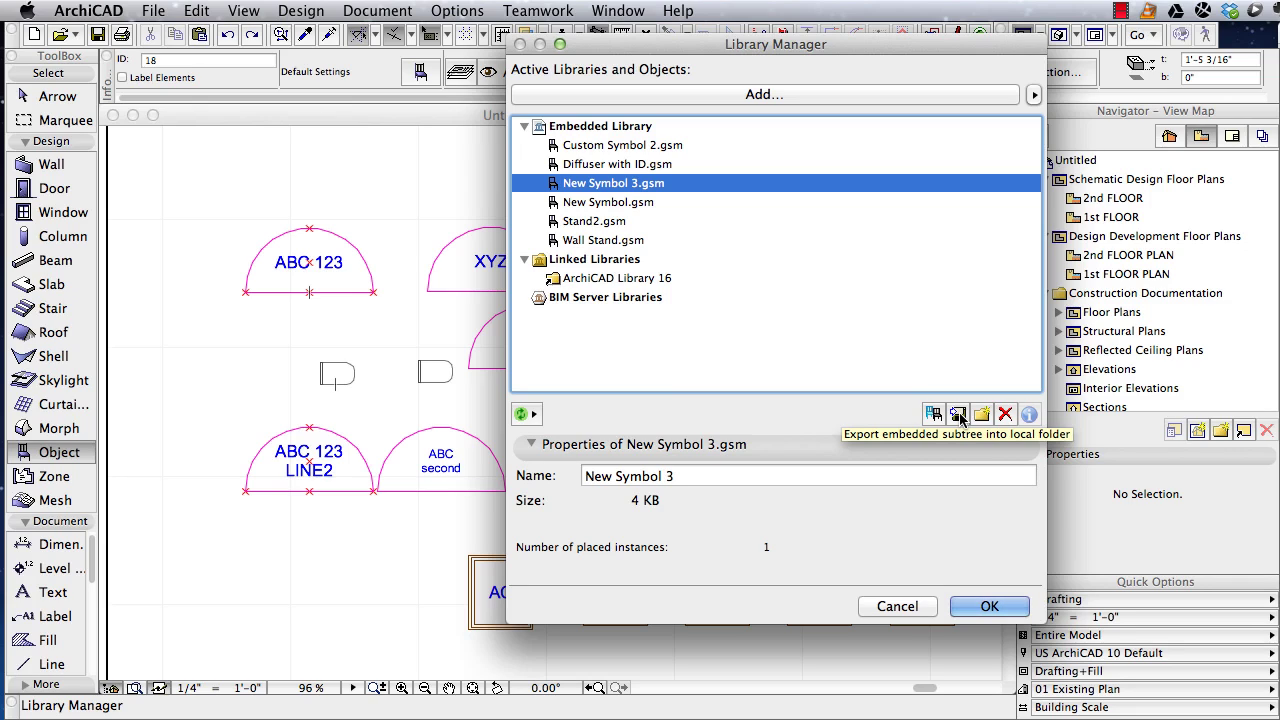
click(592, 128)
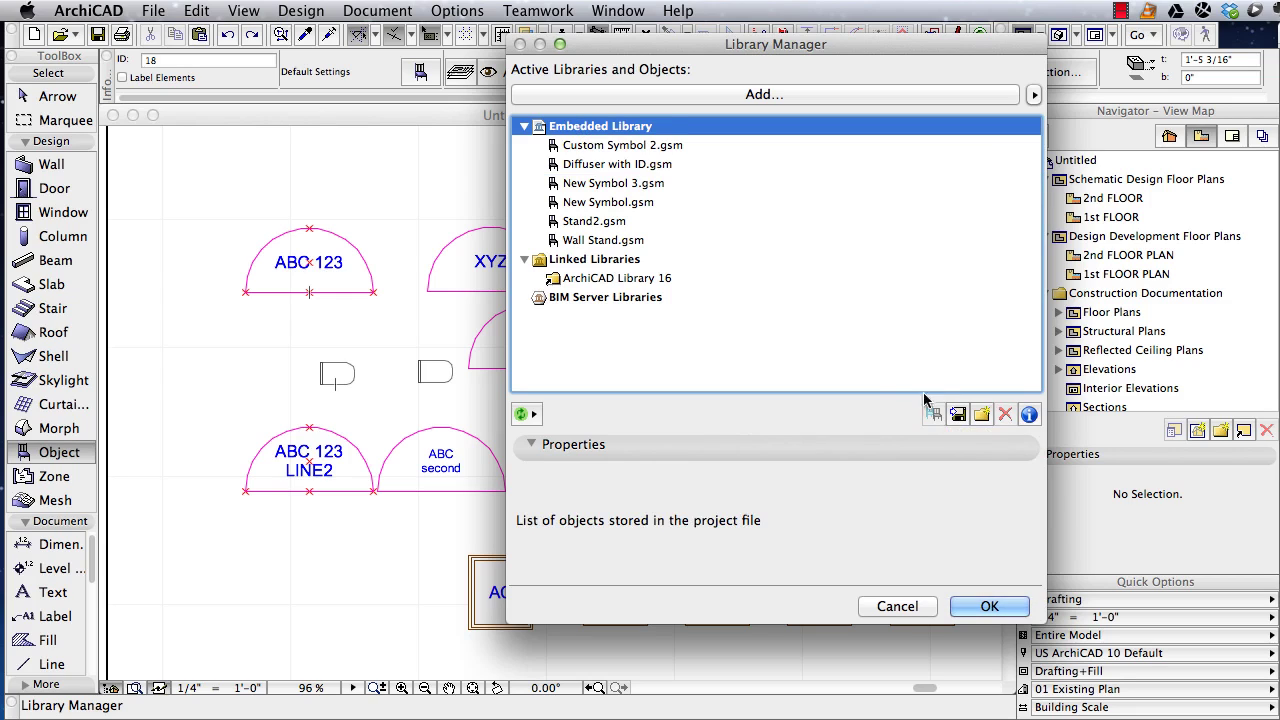
click(957, 415)
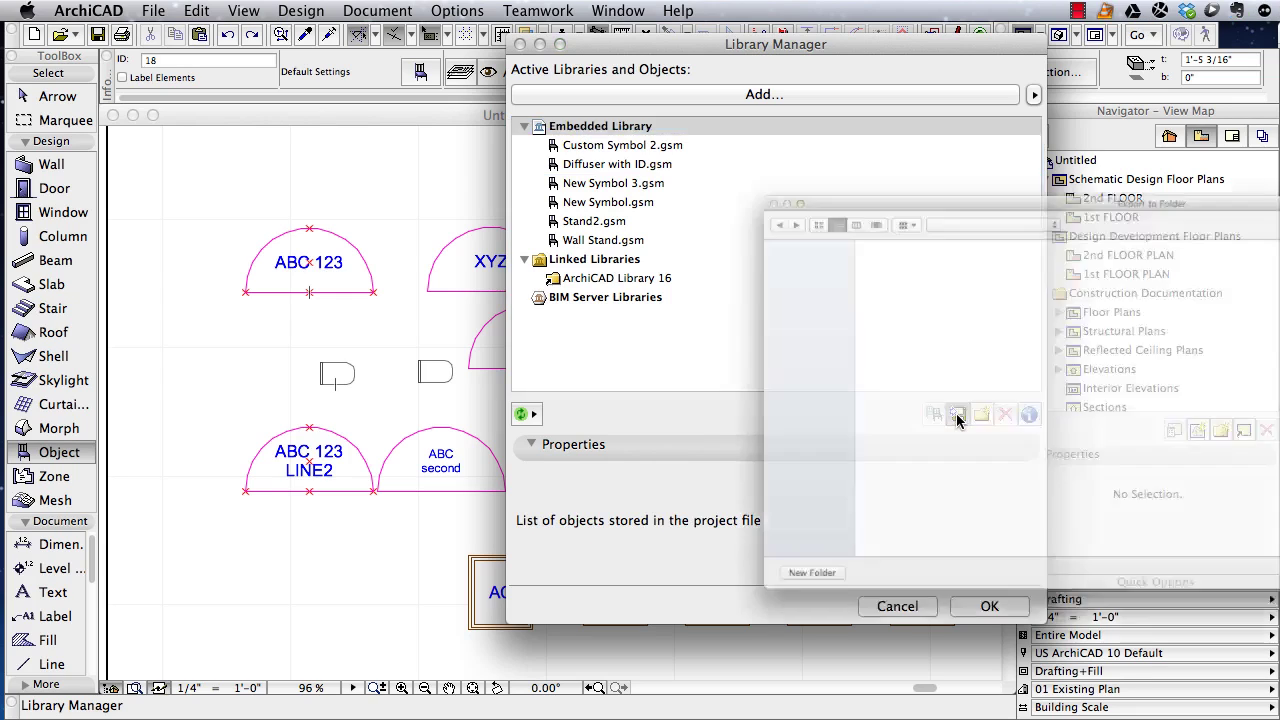
Export into a new folder 'Custom Library examples' created inside Week 21
drag(818, 117, 326, 77)
double_click(396, 545)
click(176, 616)
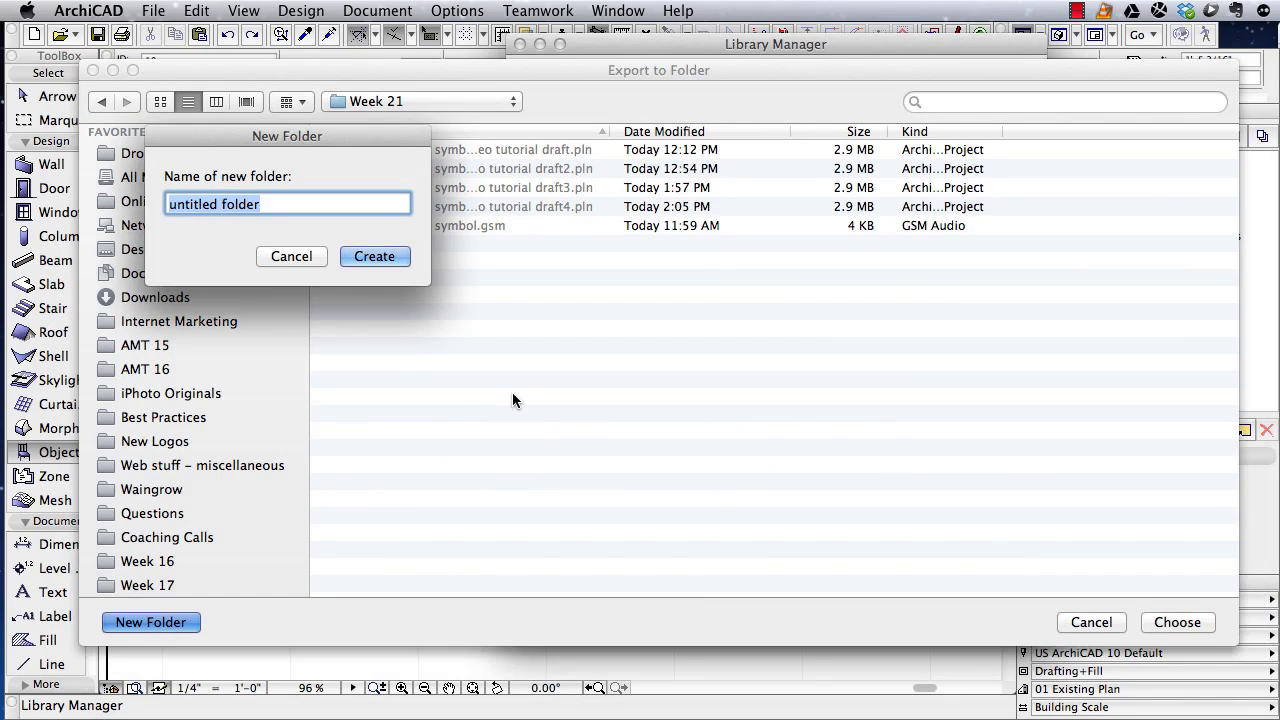
text(Custom Li)
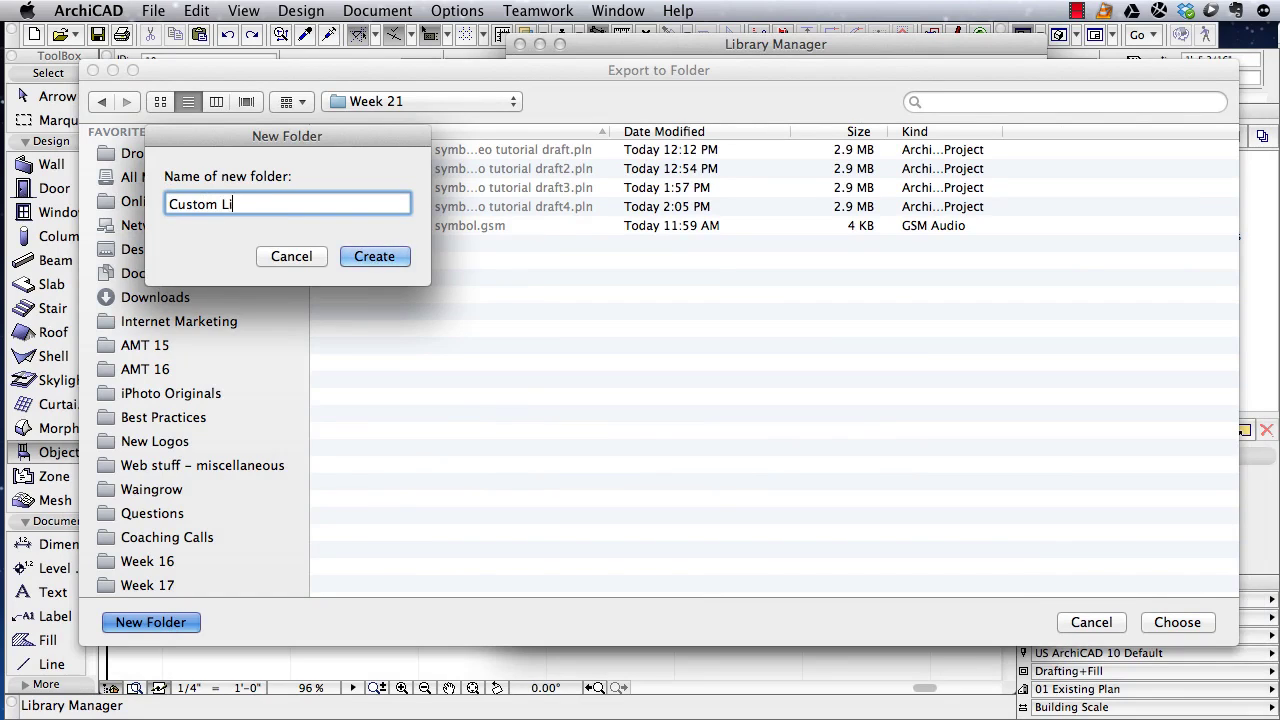
text(brary examples)
key(Return)
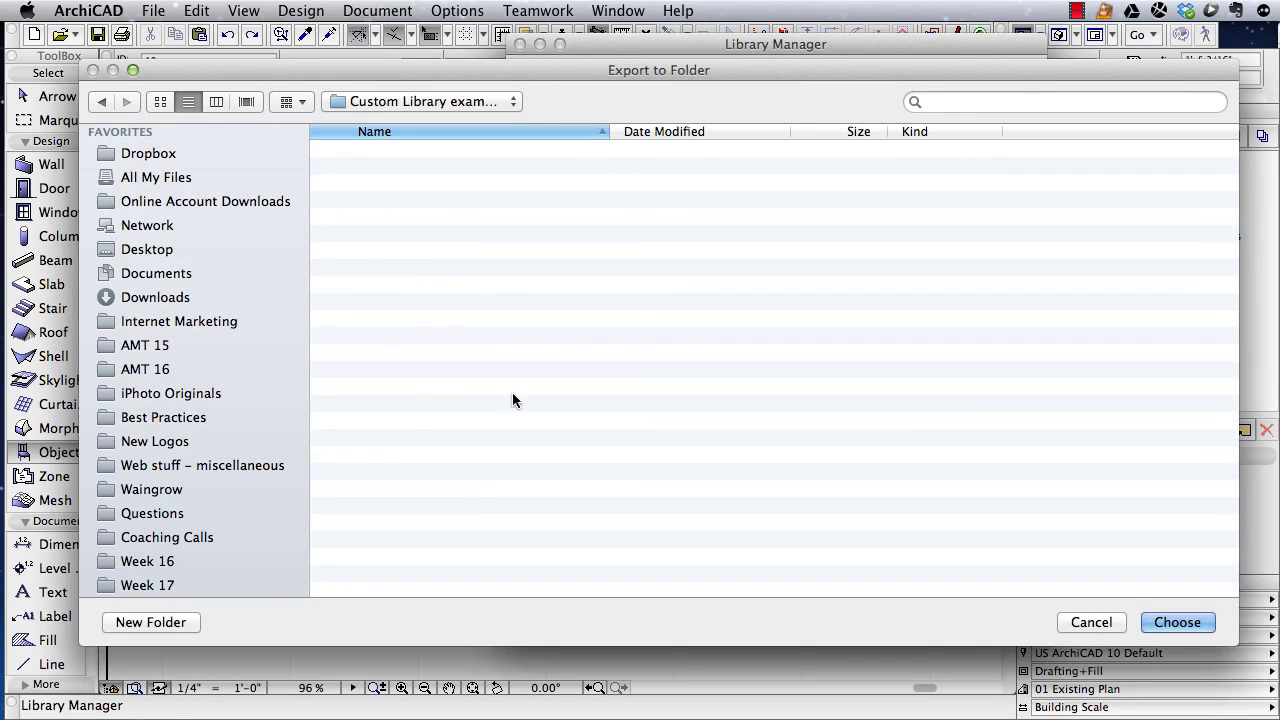
click(1175, 625)
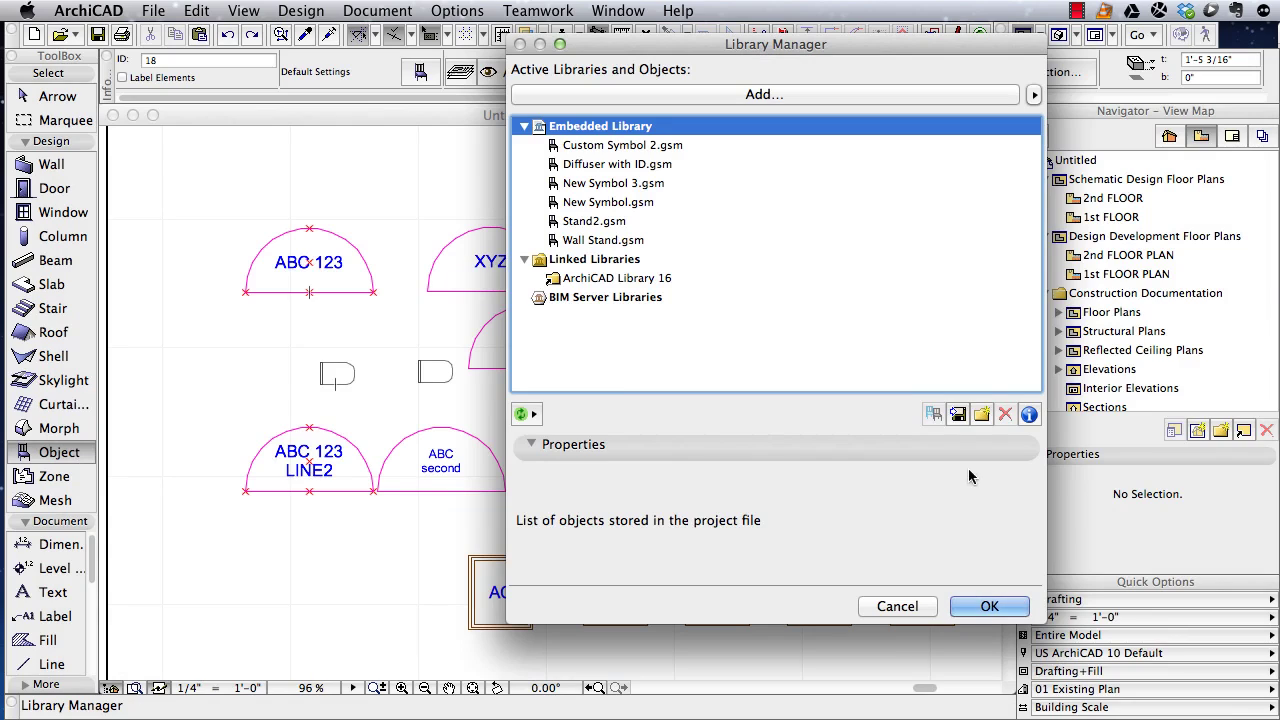
Close the Library Manager and undo an accidentally placed diffuser
click(985, 607)
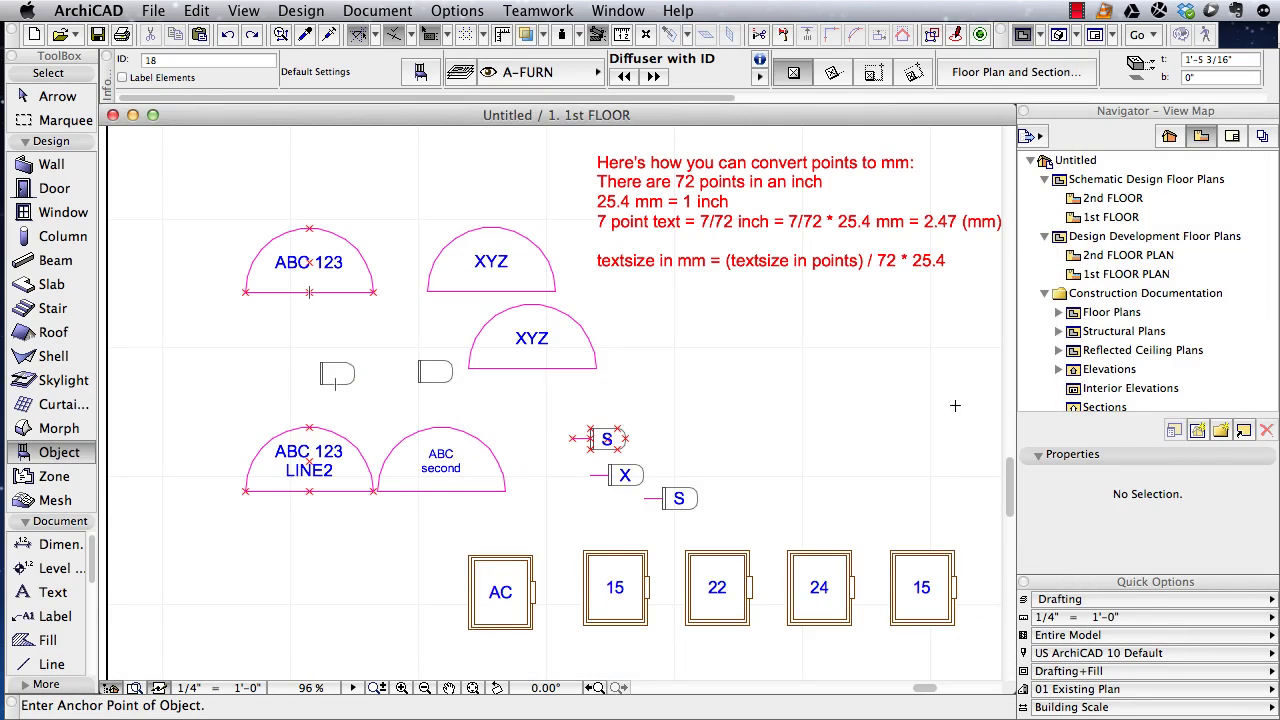
key(super+Tab)
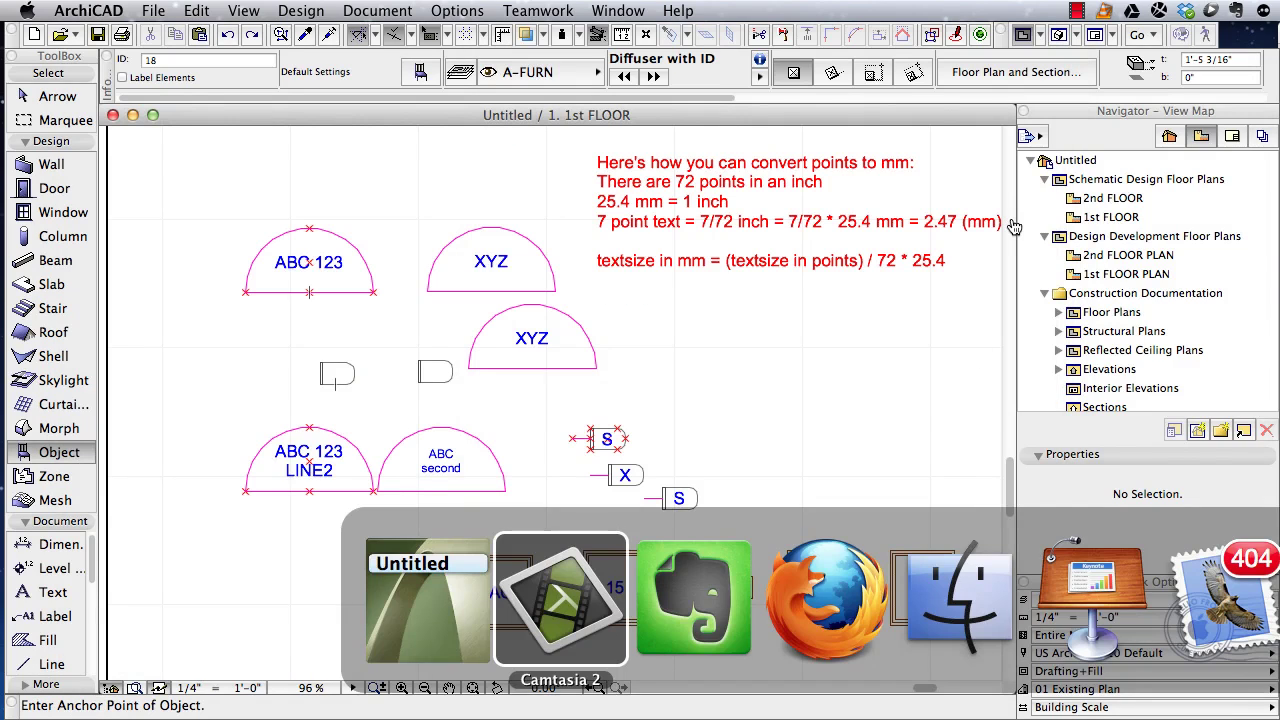
key(super+shift+Tab)
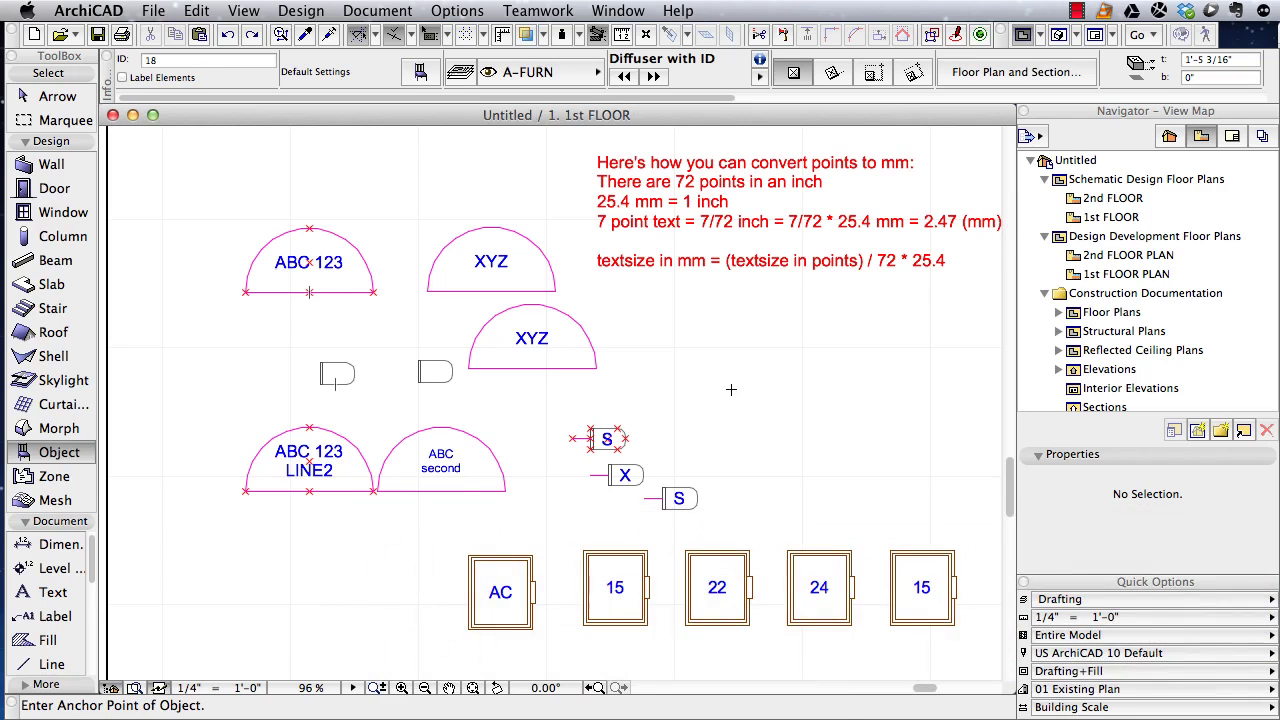
click(731, 389)
key(super+z)
Create a new project from ArchiCAD 16 Template.tpl in a new ArchiCAD instance
click(154, 12)
mouse_move(160, 42)
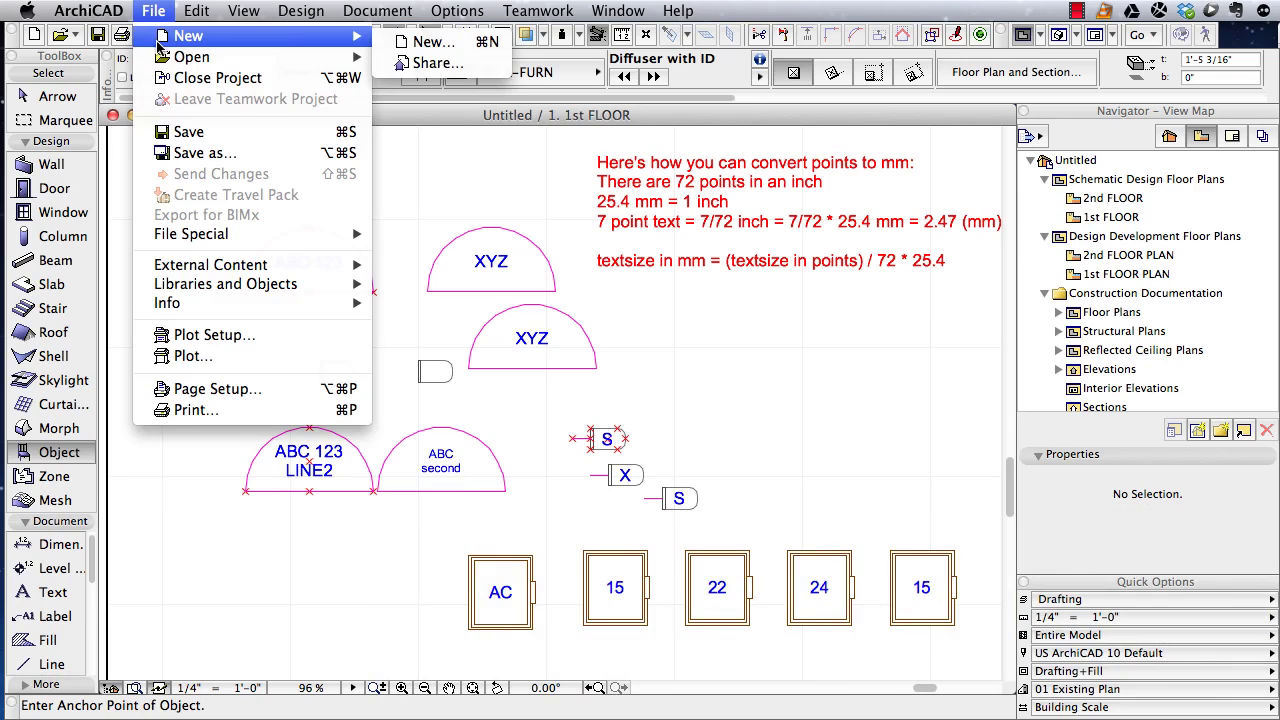
click(446, 44)
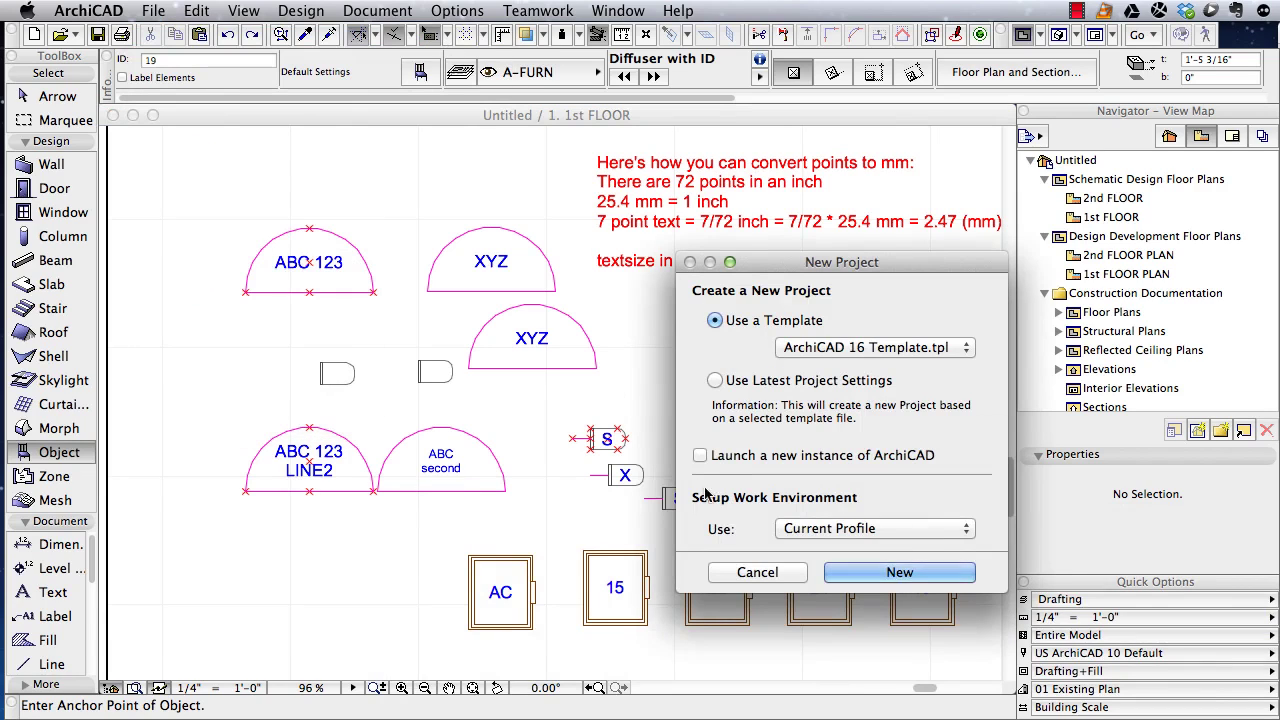
click(701, 456)
click(866, 572)
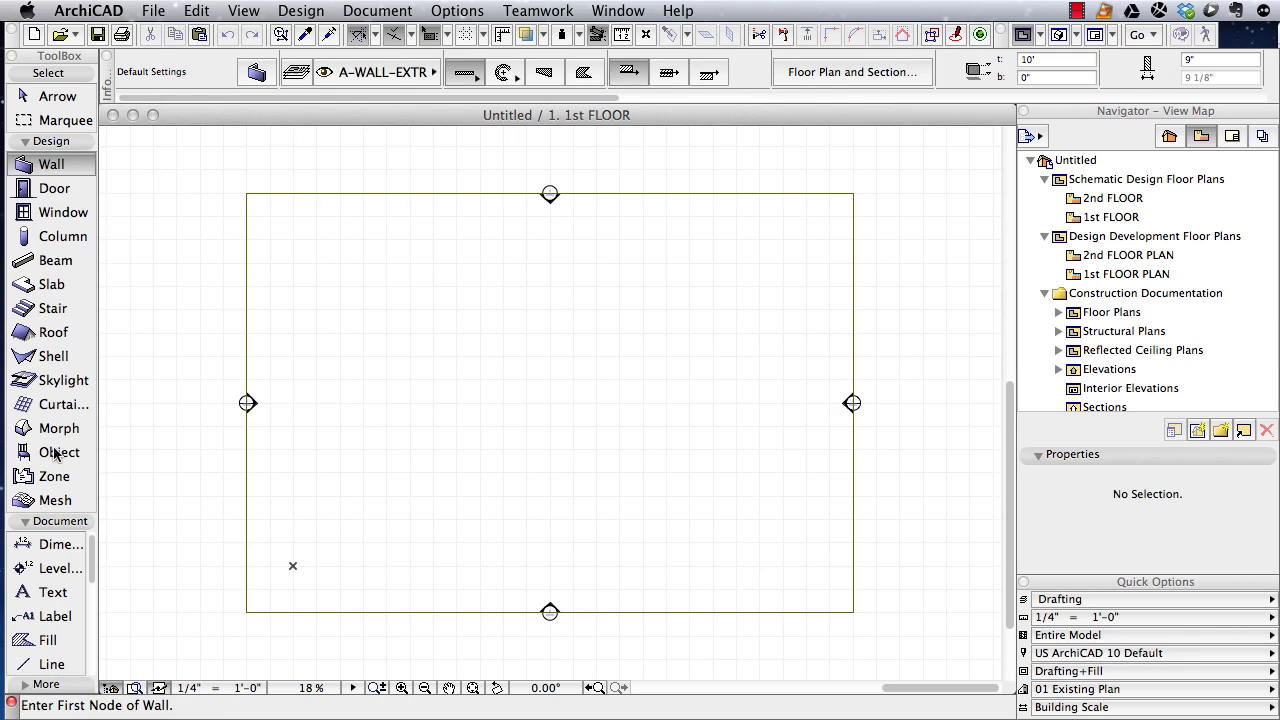
Activate the Object tool and accept Chair 02 16 as its default object
click(55, 454)
double_click(55, 453)
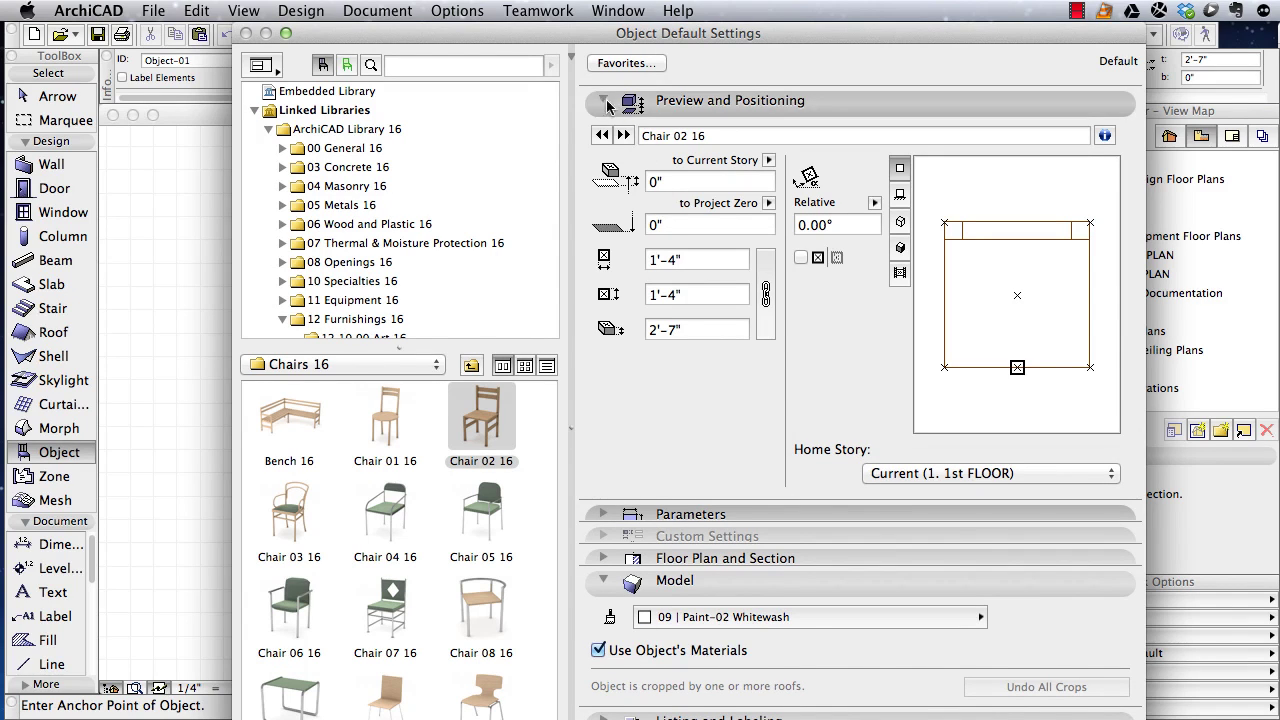
click(602, 580)
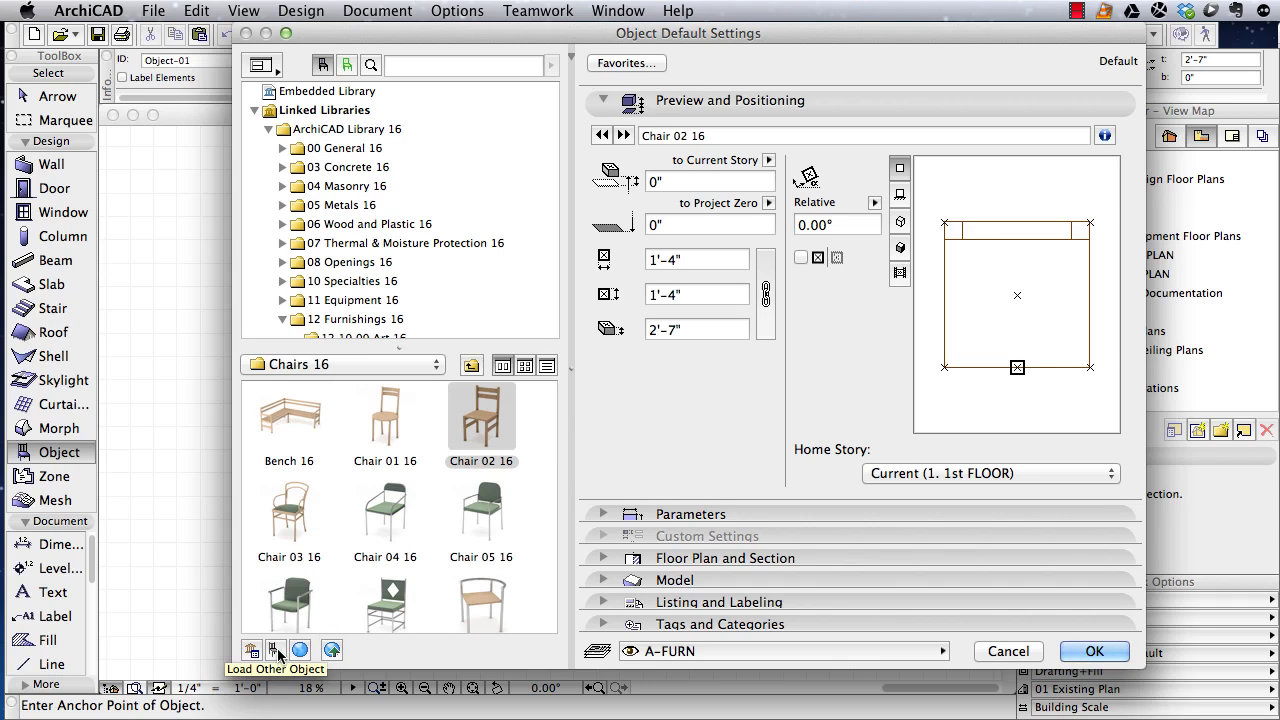
key(Return)
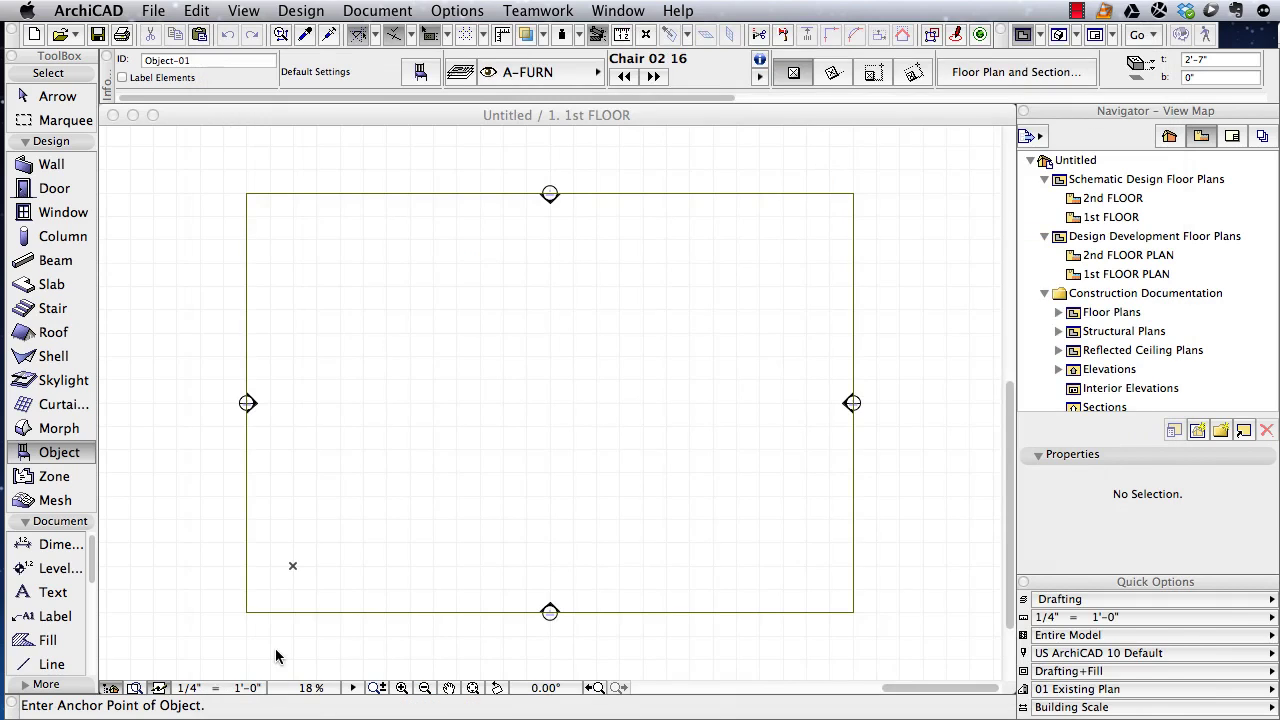
Open New Symbol 3.gsm from the exported Embedded Library folder
key(super+shift+o)
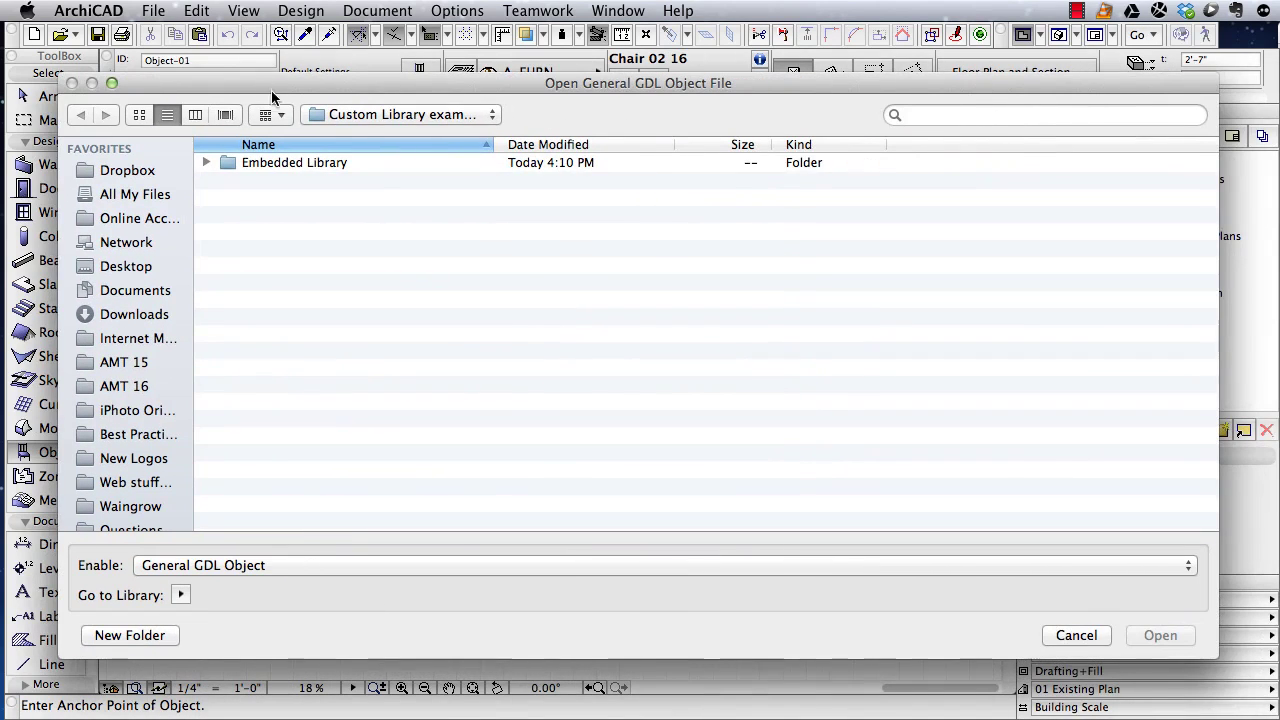
click(206, 162)
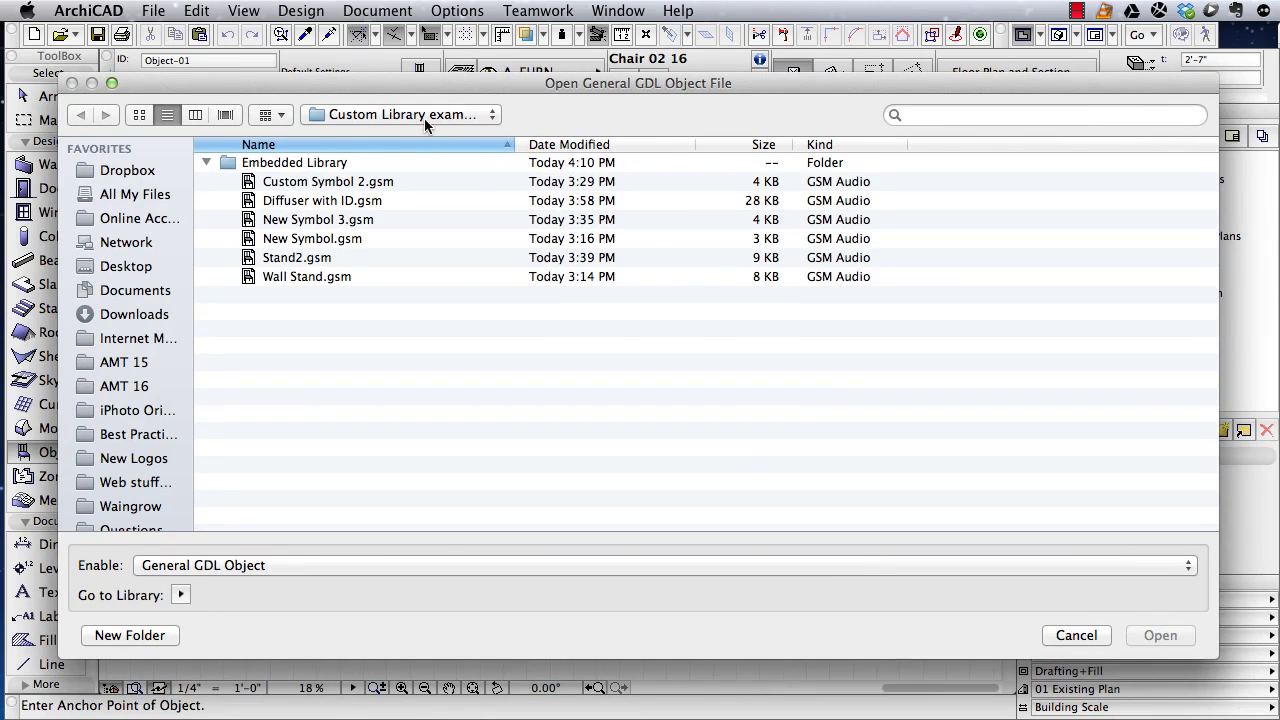
click(254, 222)
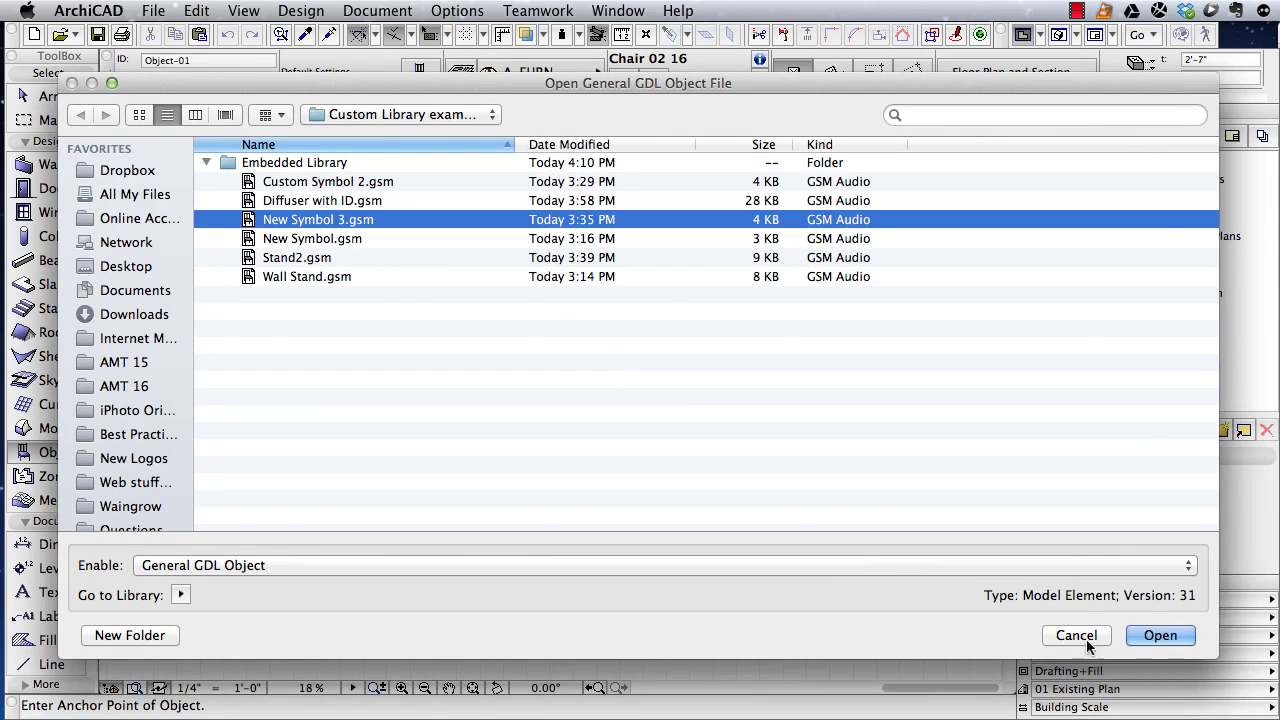
click(1160, 635)
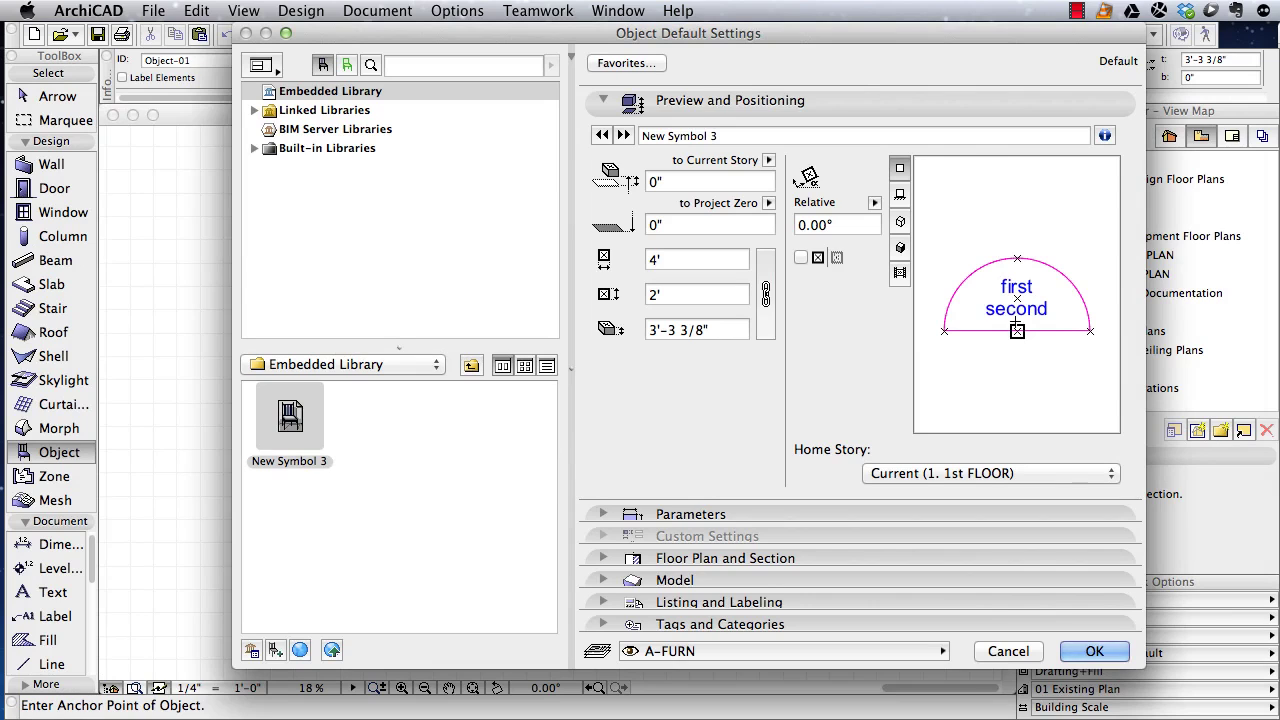
click(1097, 652)
Place the New Symbol 3 semicircle on the 1st FLOOR plan
scroll(337, 317, up, 2)
scroll(337, 317, up, 3)
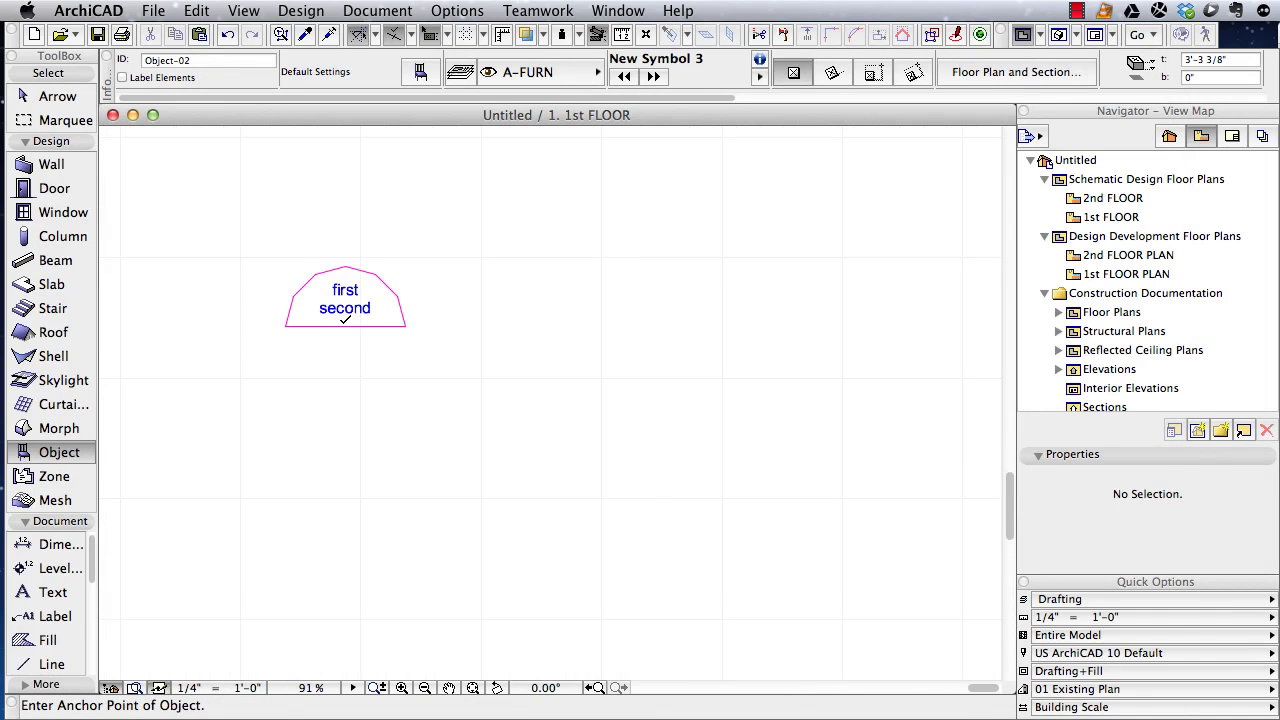
click(344, 326)
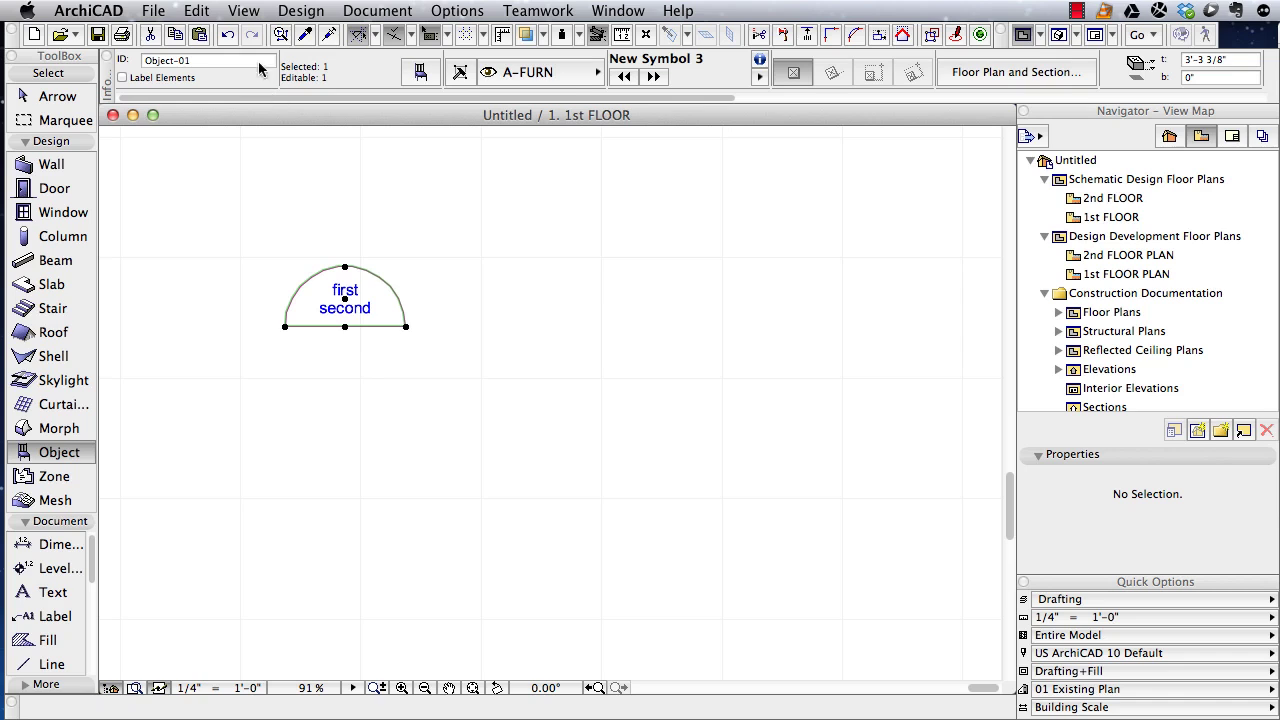
click(447, 73)
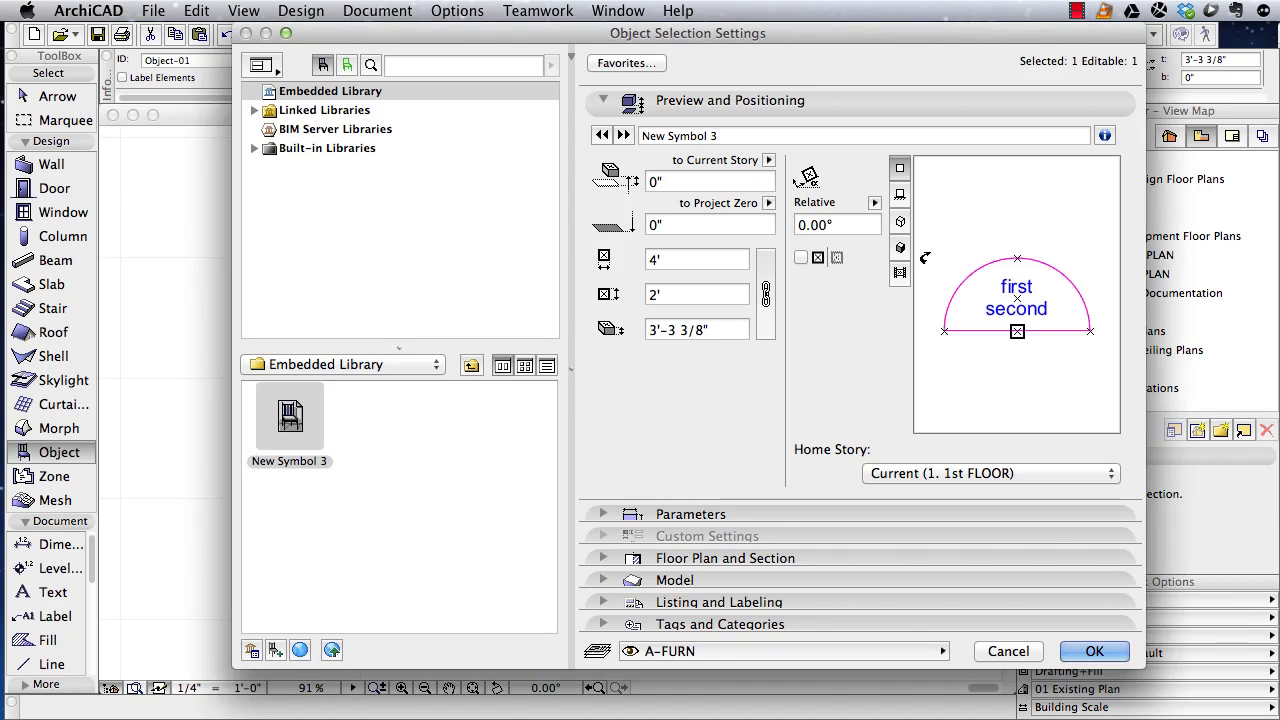
click(1010, 651)
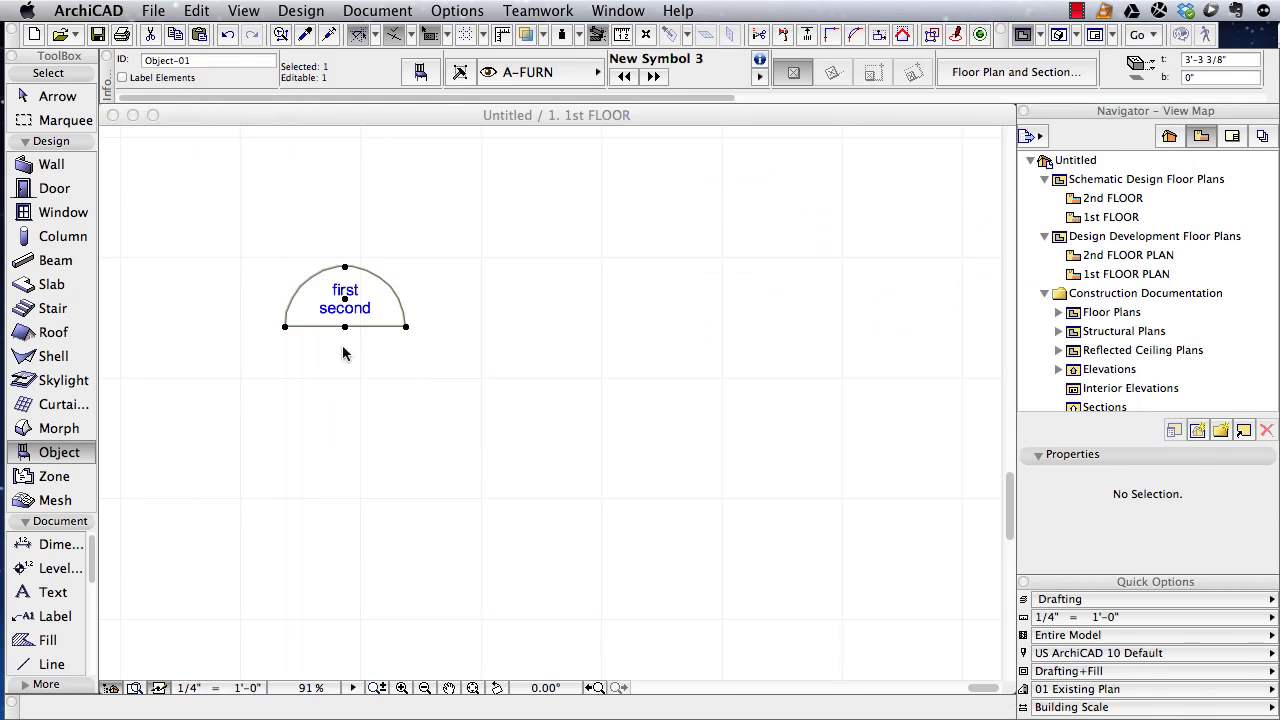
Add the Custom Library examples folder in Week 21 as a linked library
click(153, 11)
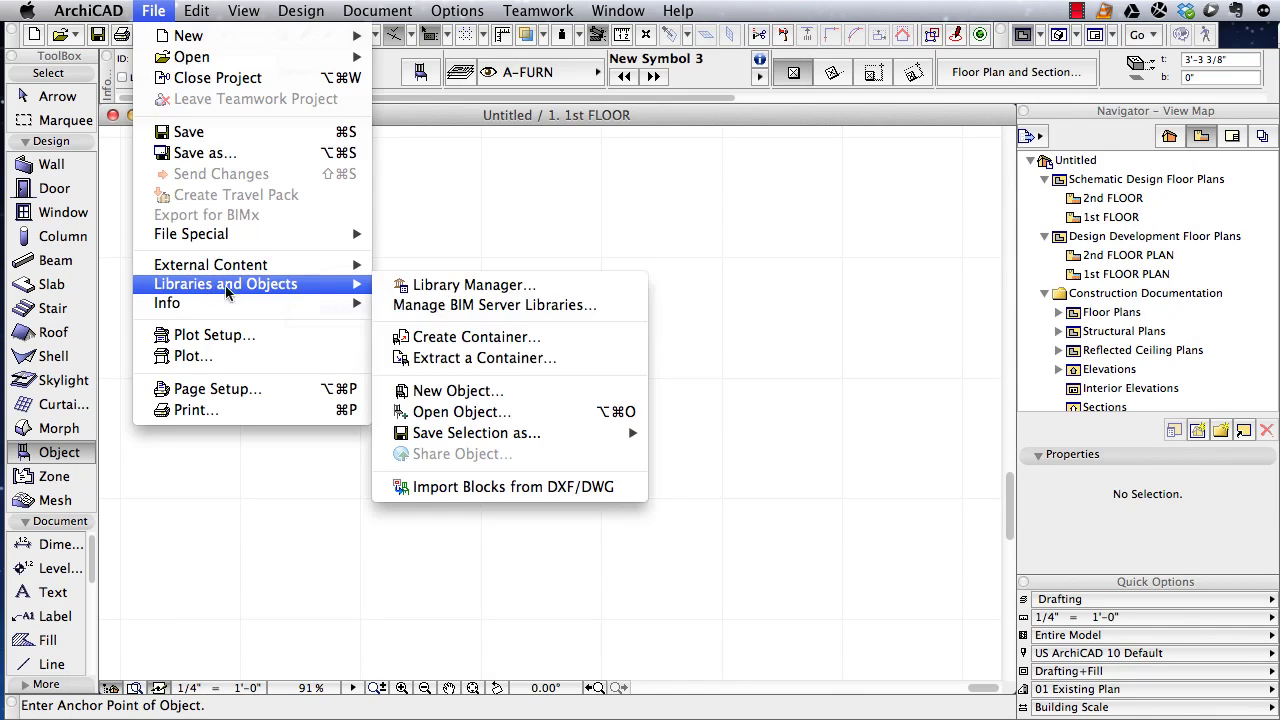
mouse_move(249, 284)
click(481, 285)
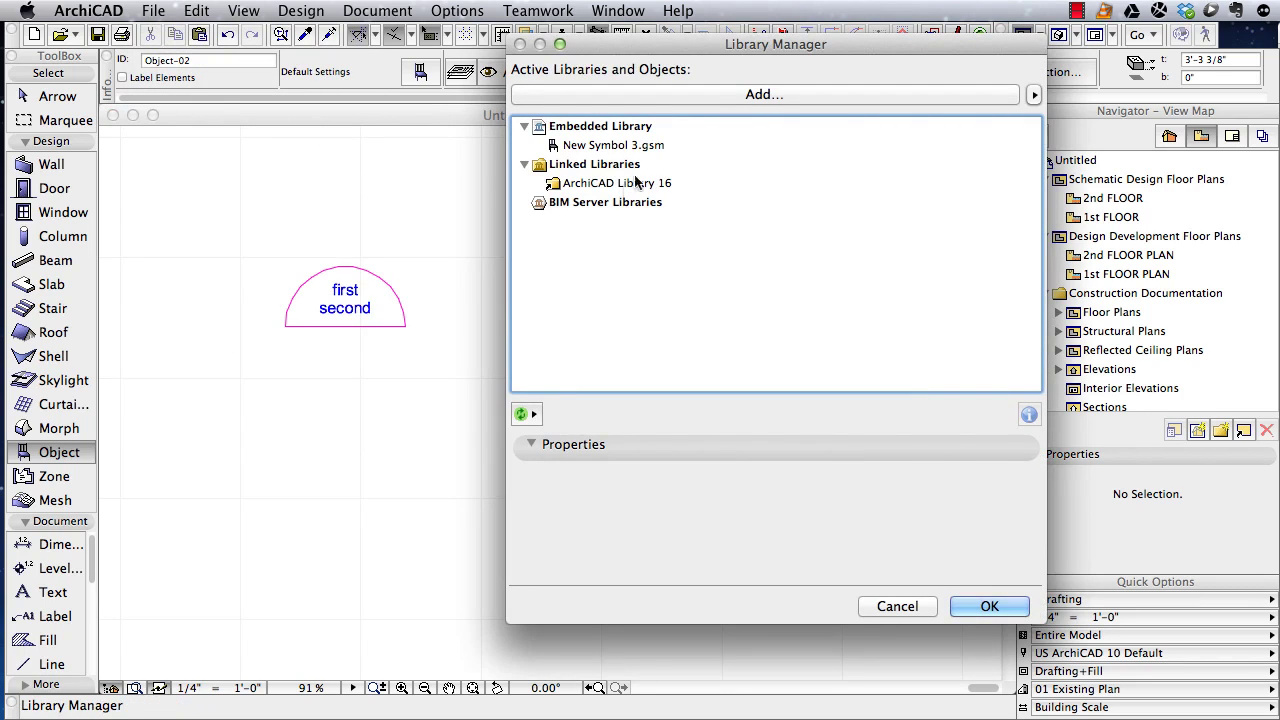
click(724, 95)
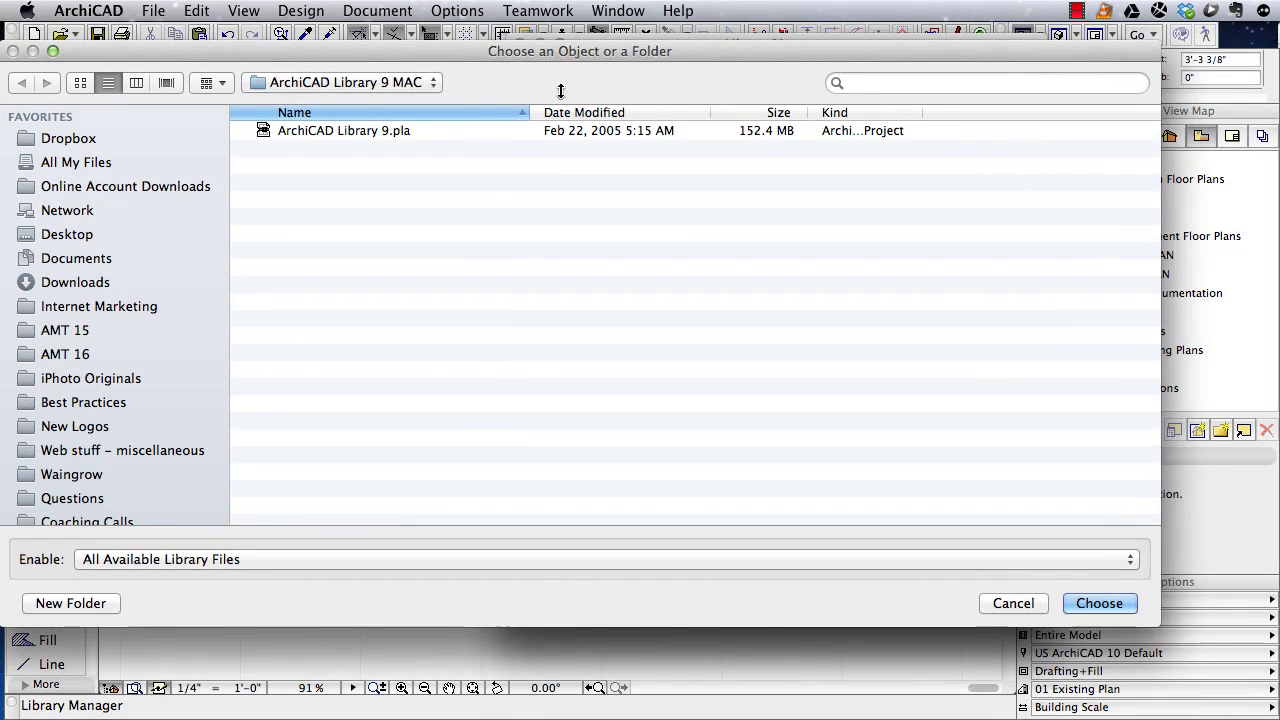
double_click(328, 135)
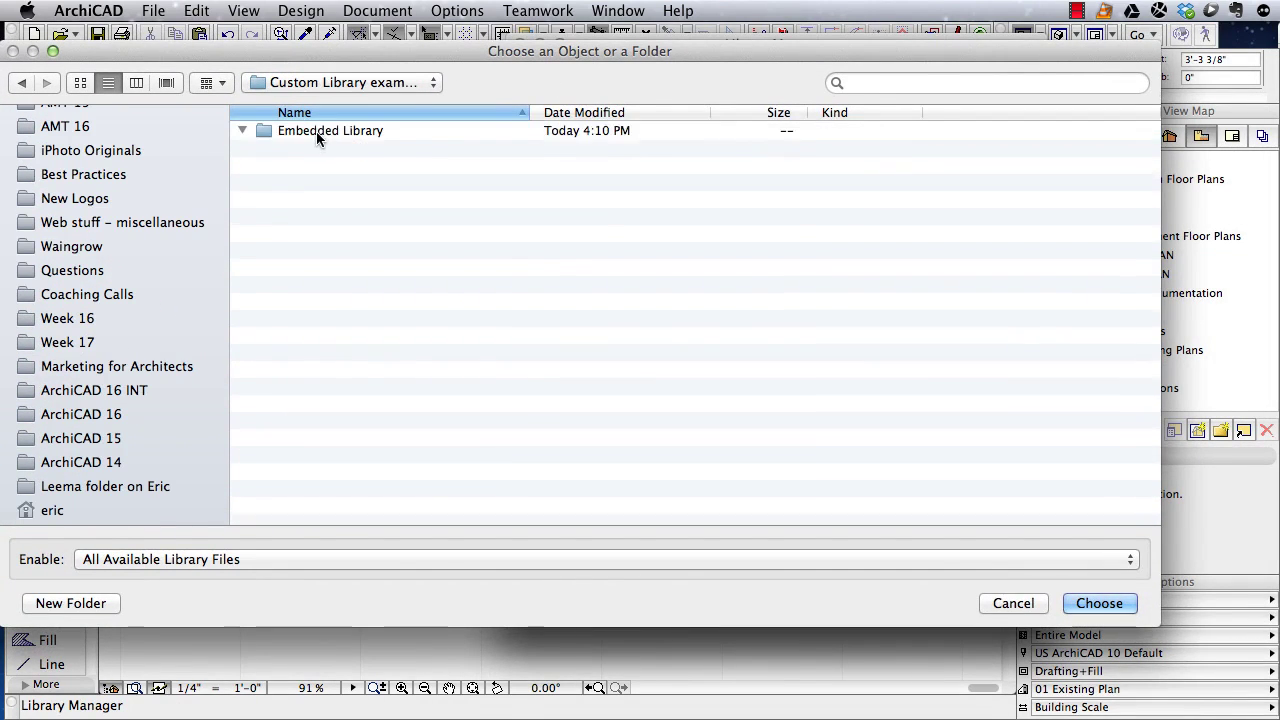
click(335, 132)
click(352, 84)
click(354, 103)
click(338, 133)
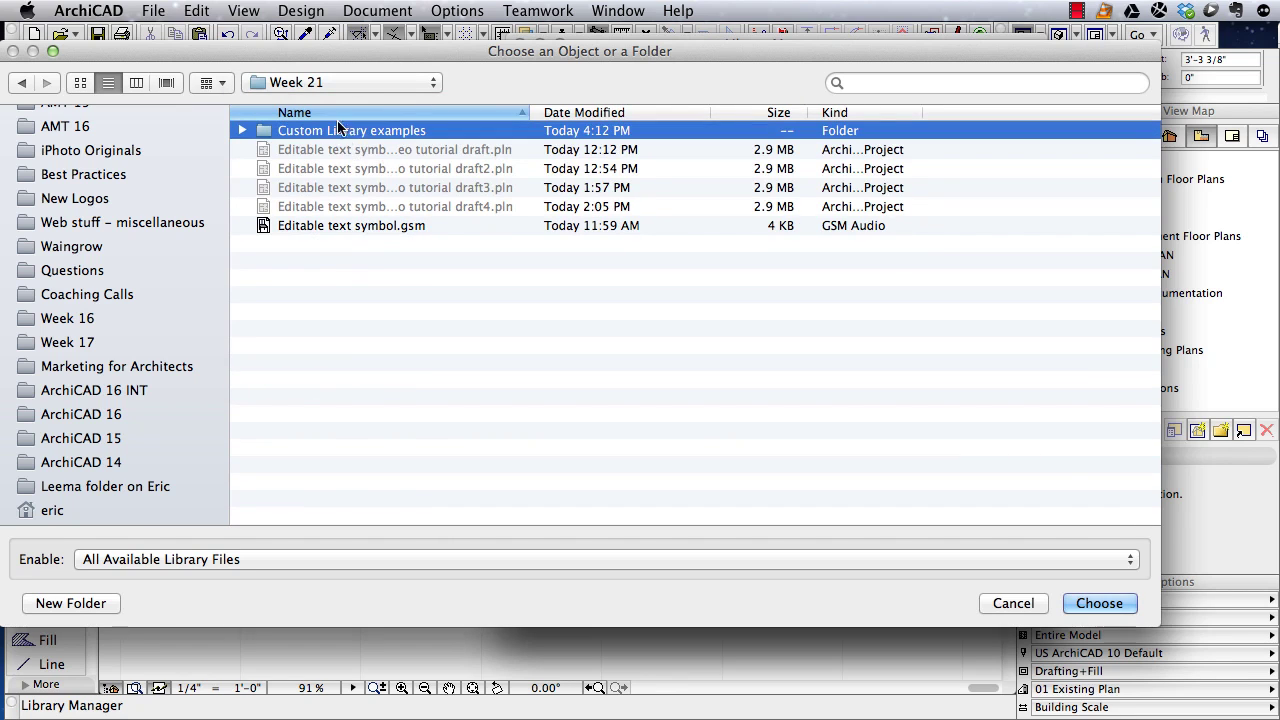
click(1099, 601)
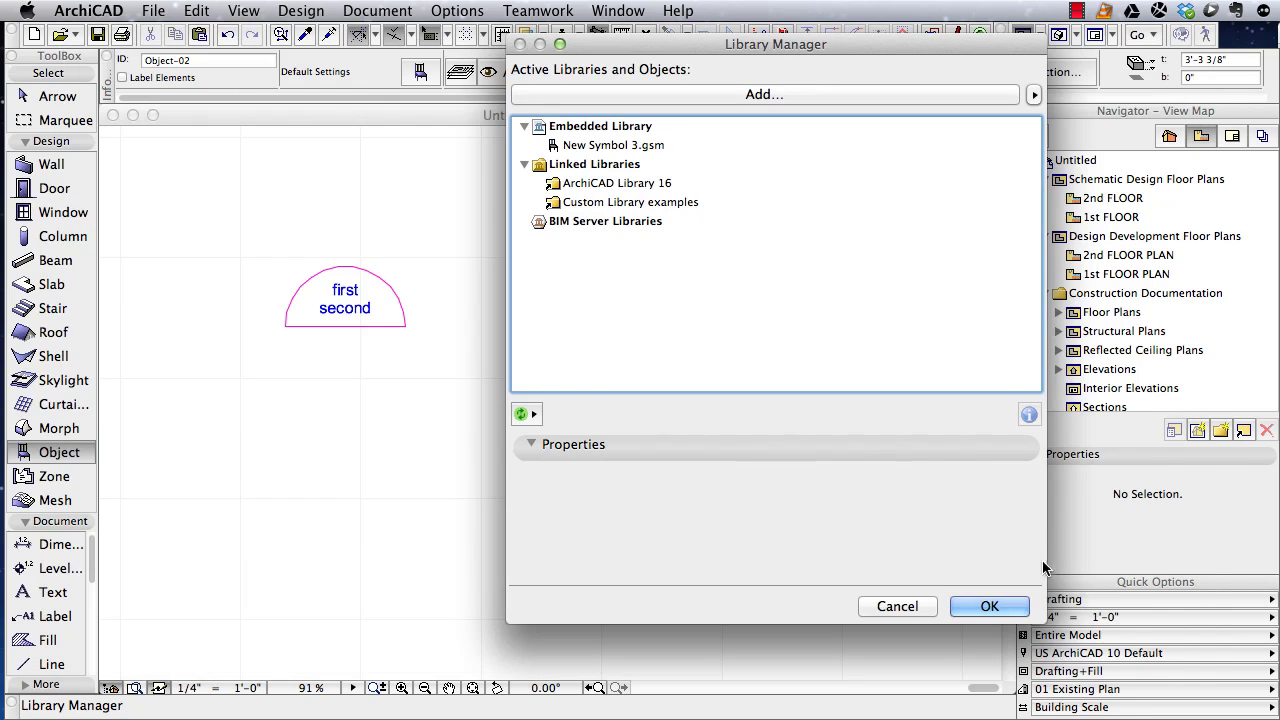
Remove New Symbol 3.gsm from the embedded library and apply the changes
click(663, 205)
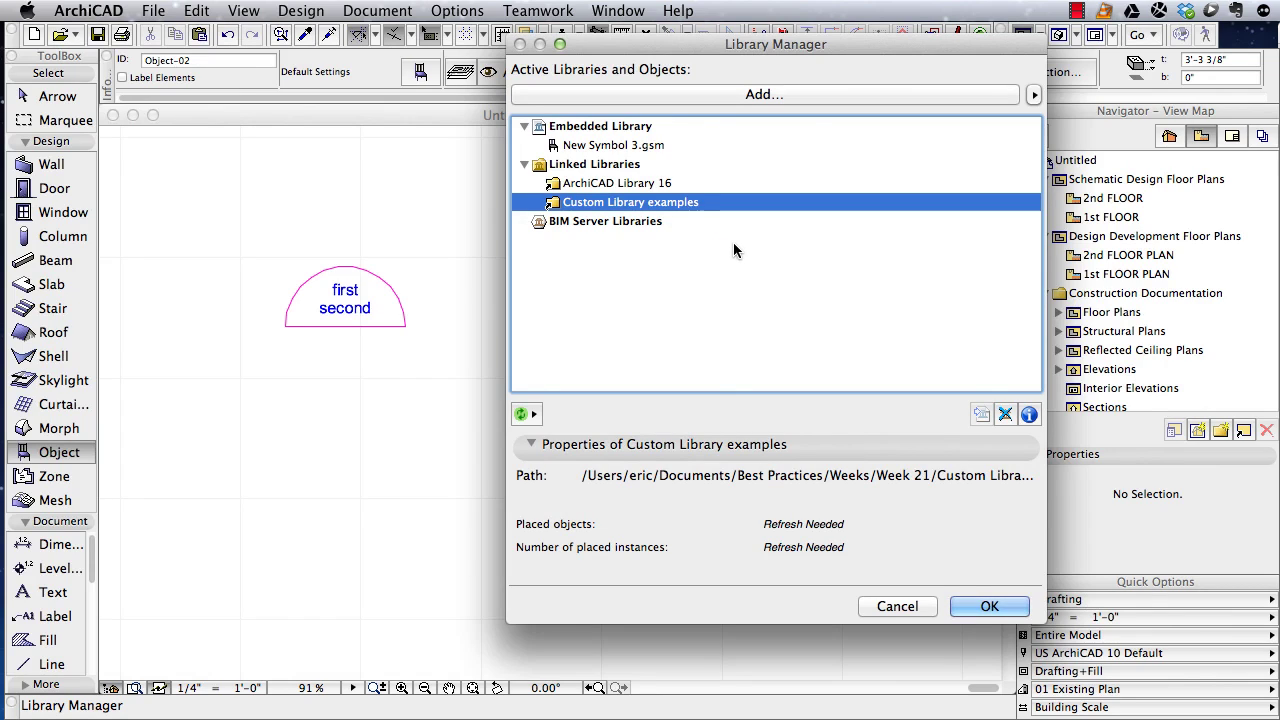
click(650, 148)
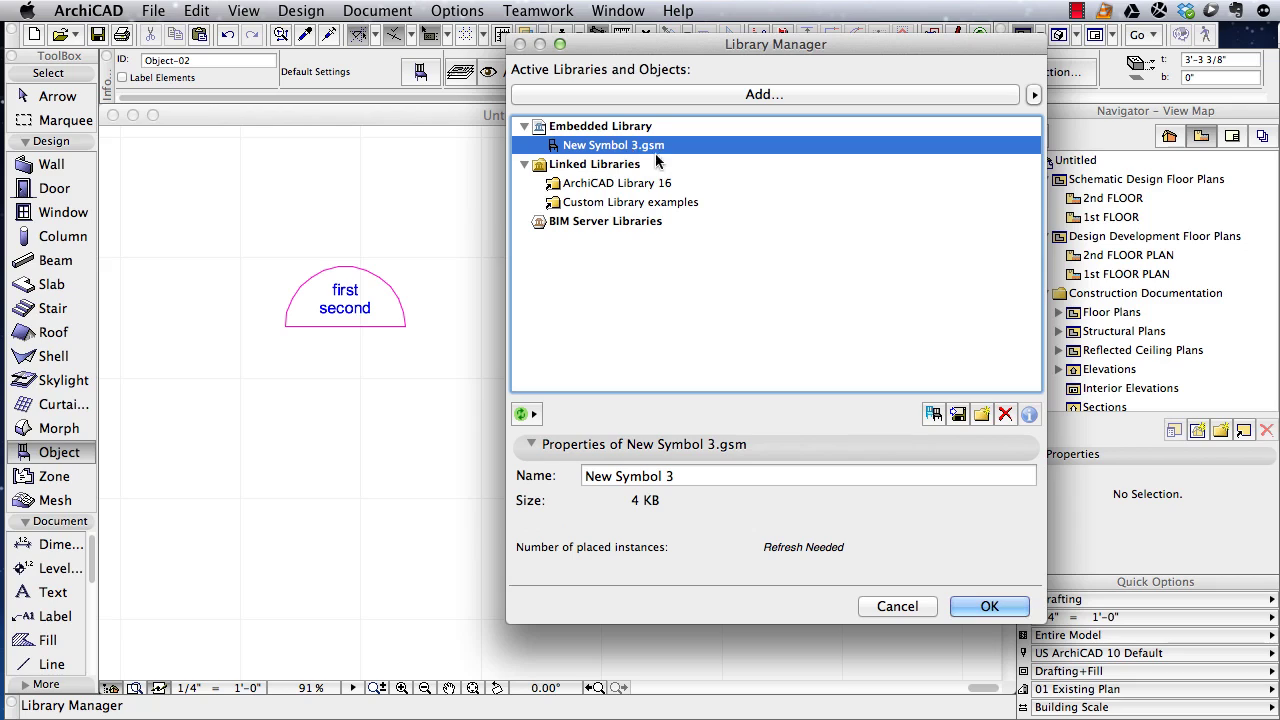
click(1005, 415)
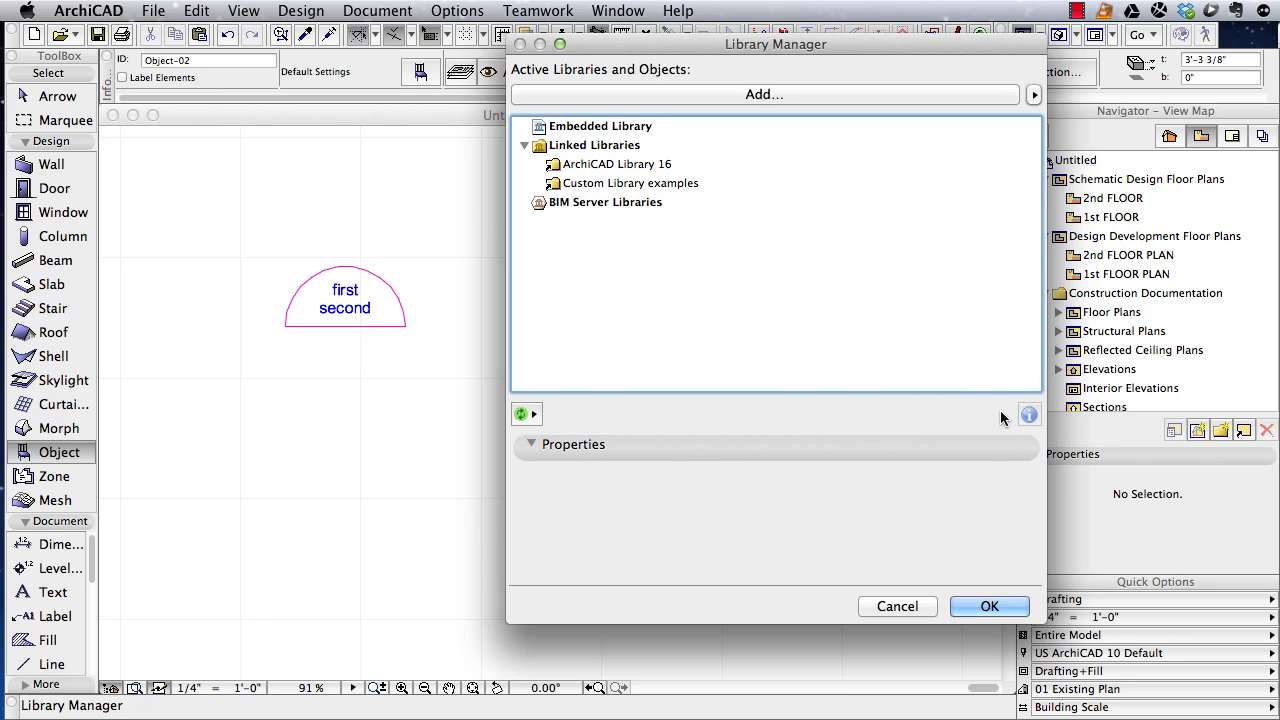
click(680, 184)
click(991, 605)
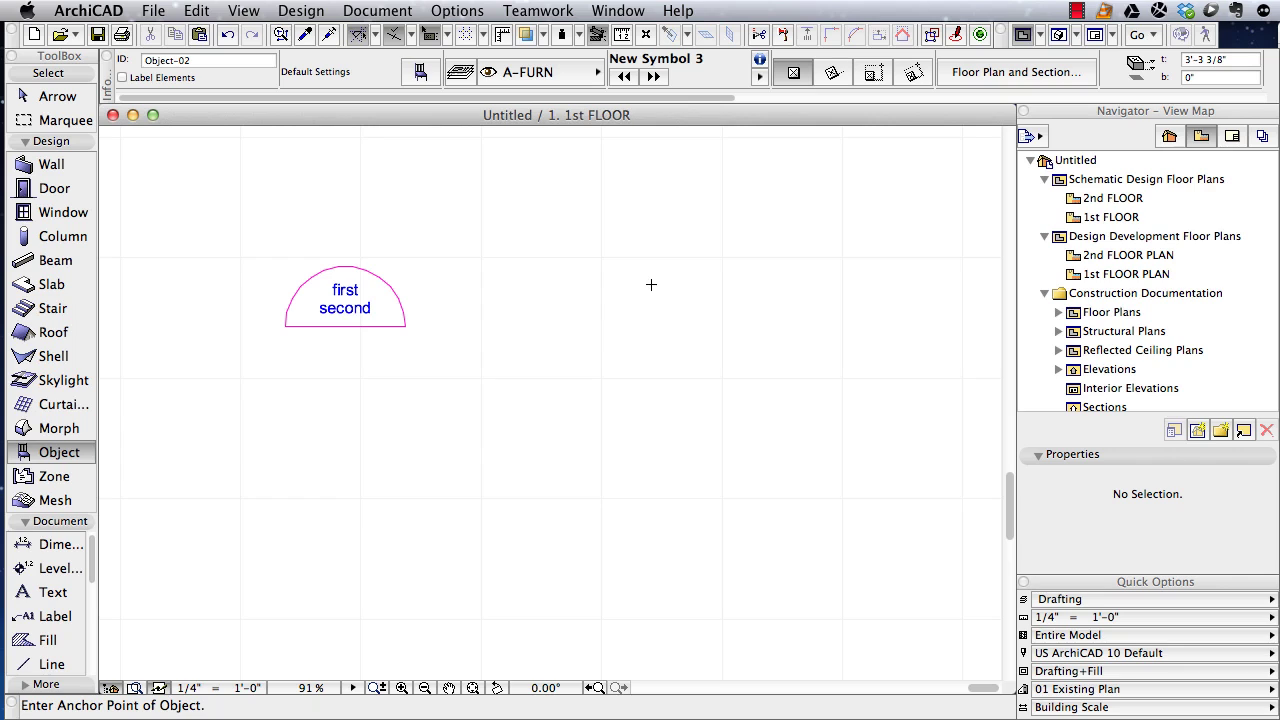
Browse Diffuser with ID, New Symbol and Wall Stand in Object Default Settings; preview Wall Stand in 3D
double_click(50, 452)
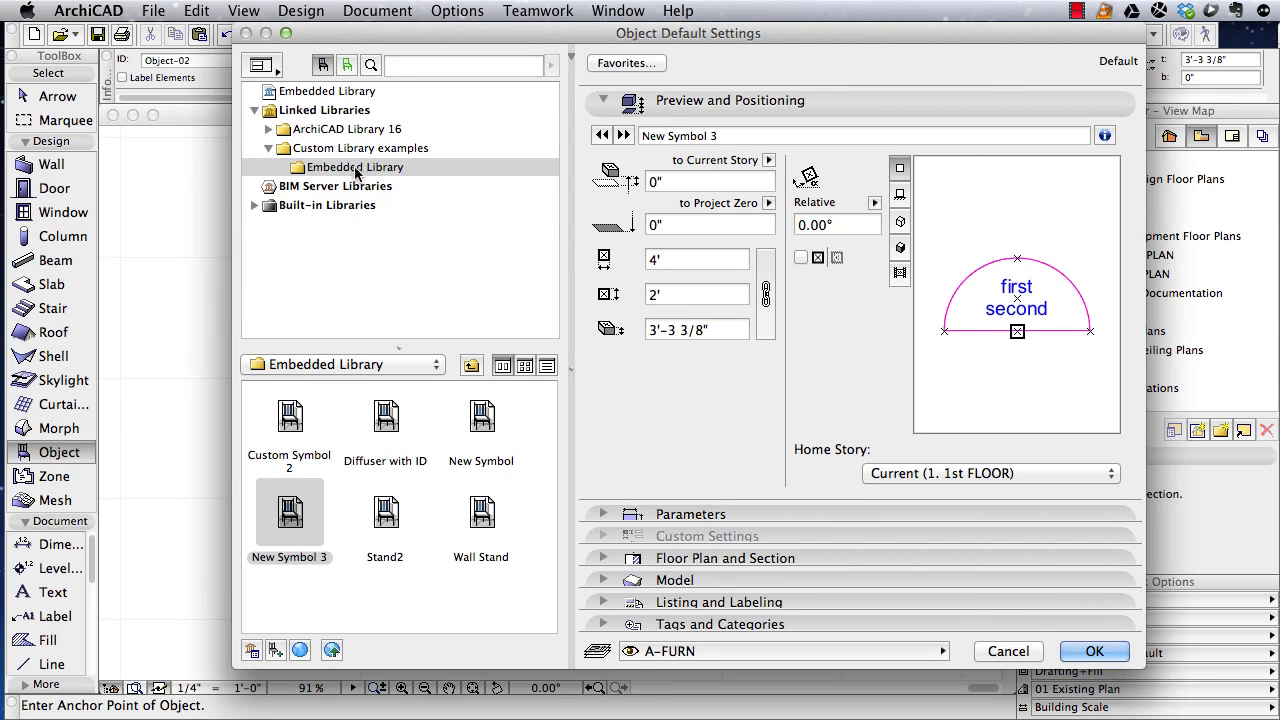
click(393, 430)
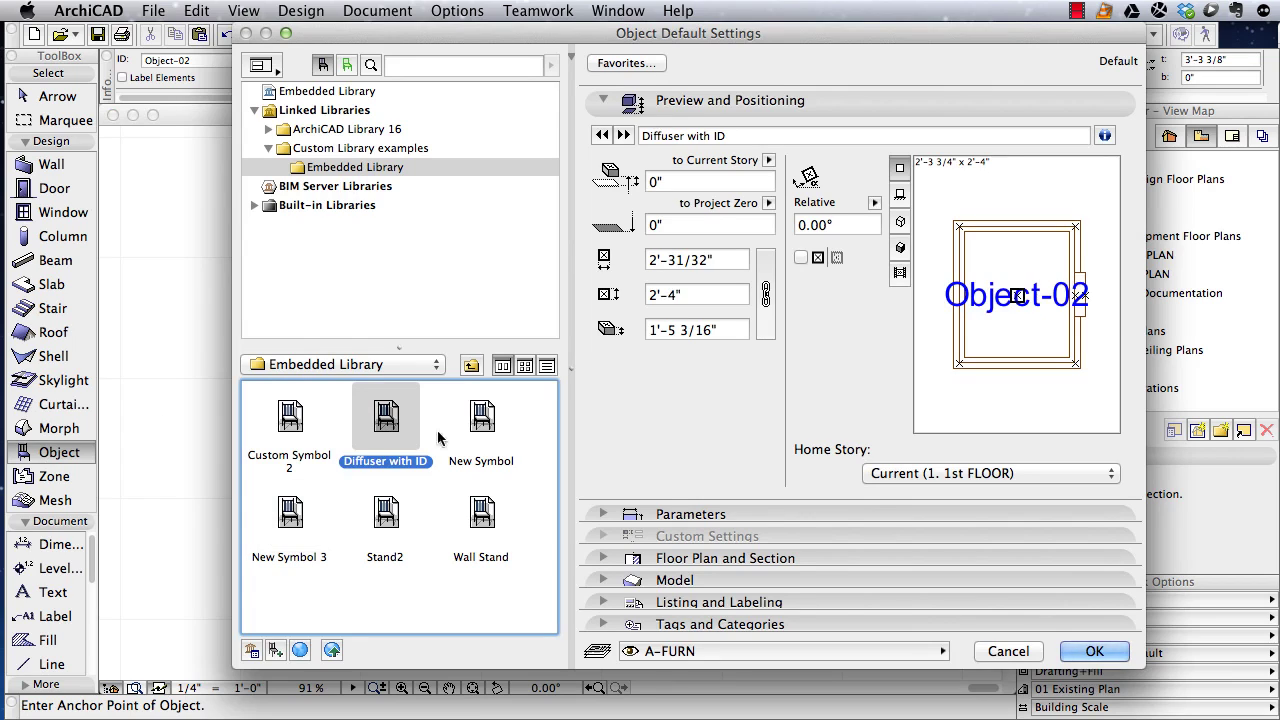
click(486, 422)
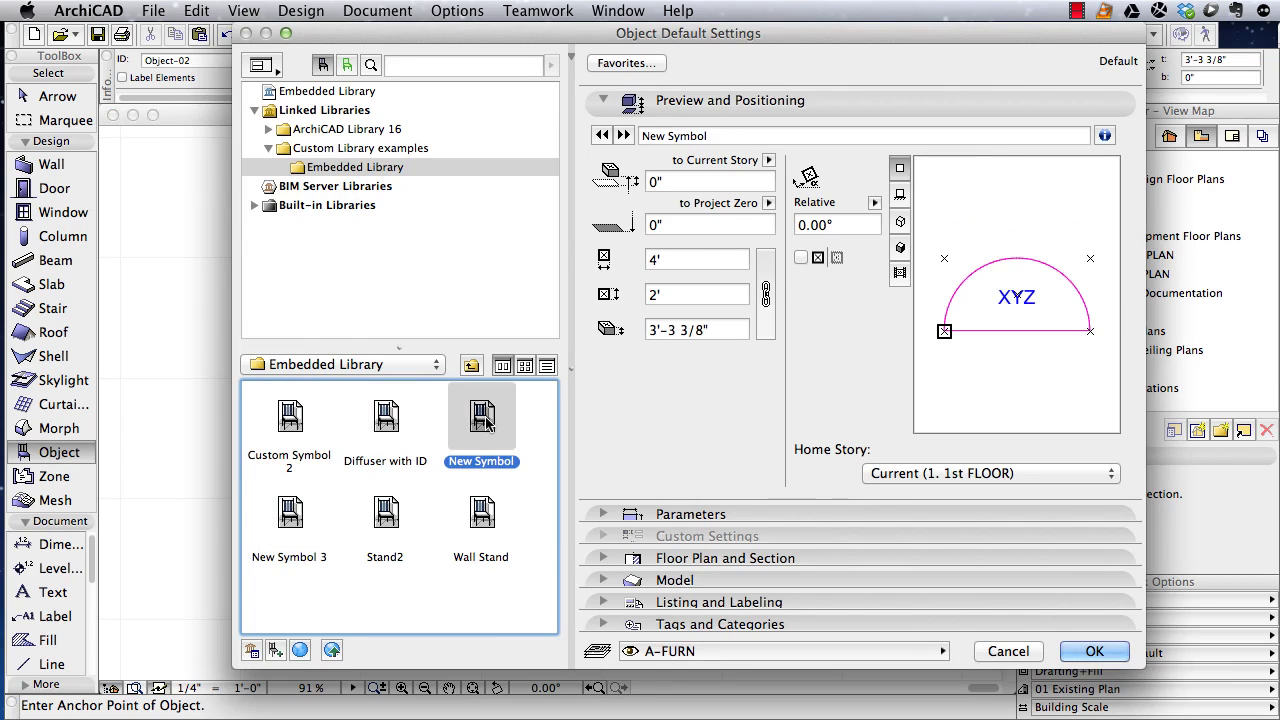
click(480, 527)
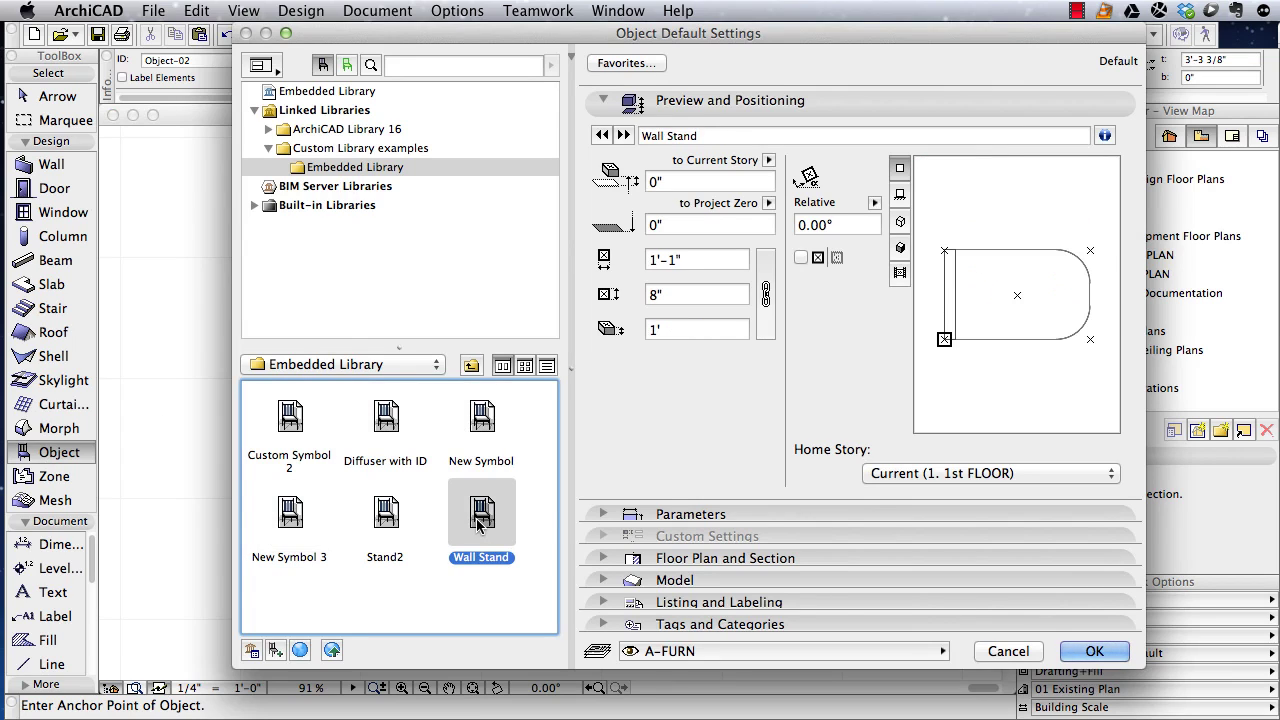
click(899, 247)
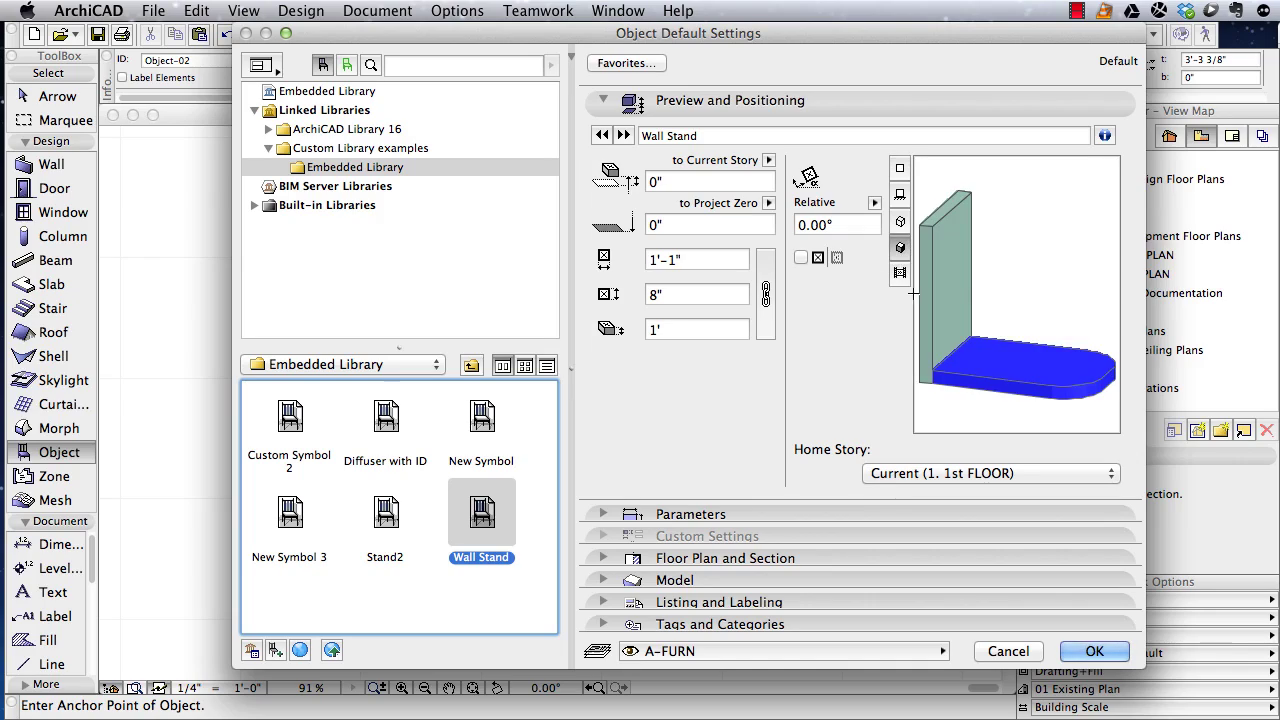